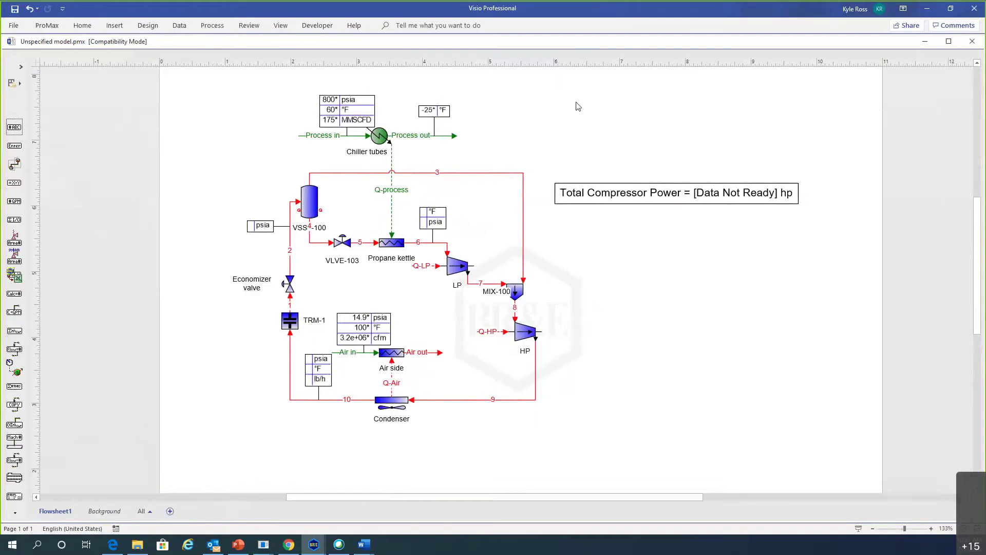
Step: Nudge the TRM-1 propagation terminal slightly lower, below the Economizer valve
{"action": "left_click", "coordinate": [292, 320]}
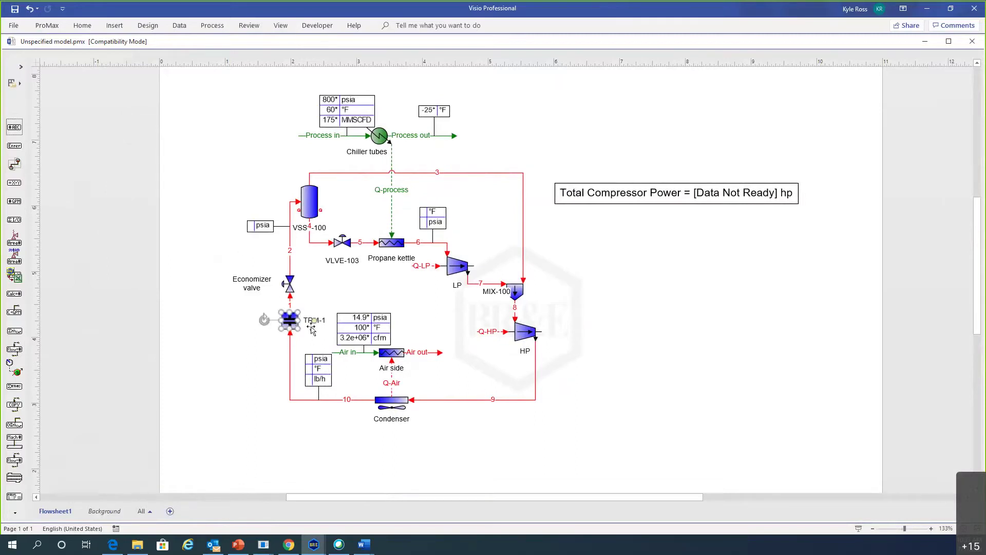
{"action": "key", "text": "Down"}
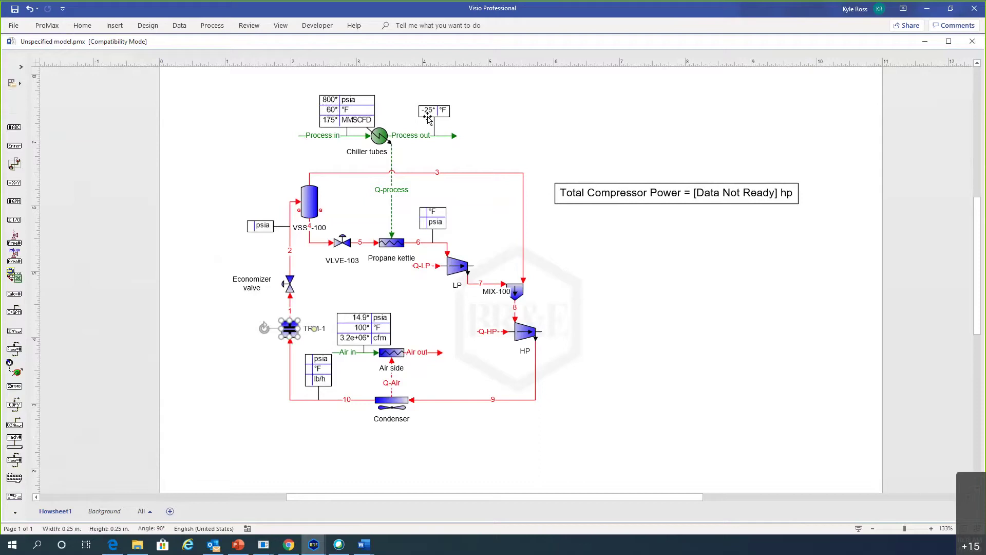
{"action": "left_click", "coordinate": [314, 135]}
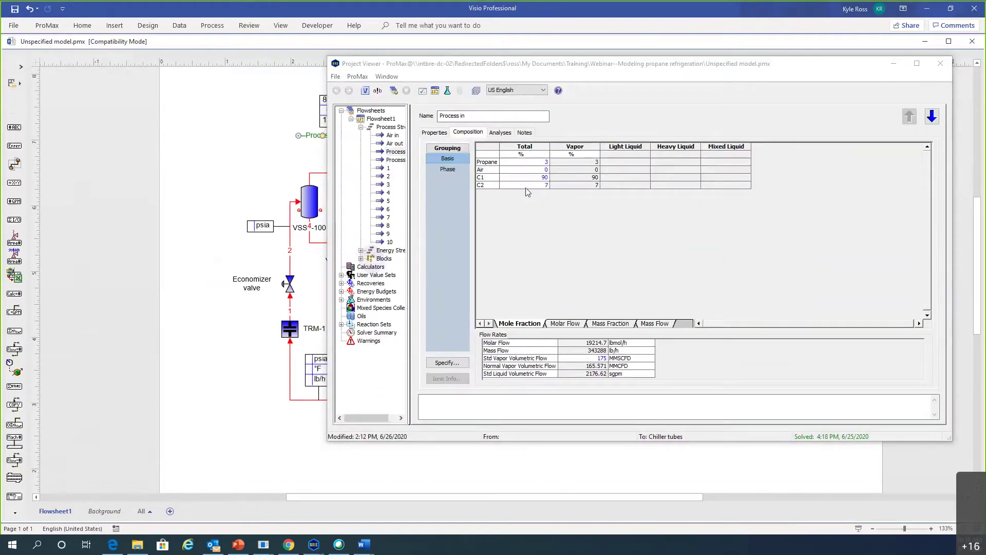
{"action": "left_click", "coordinate": [894, 65]}
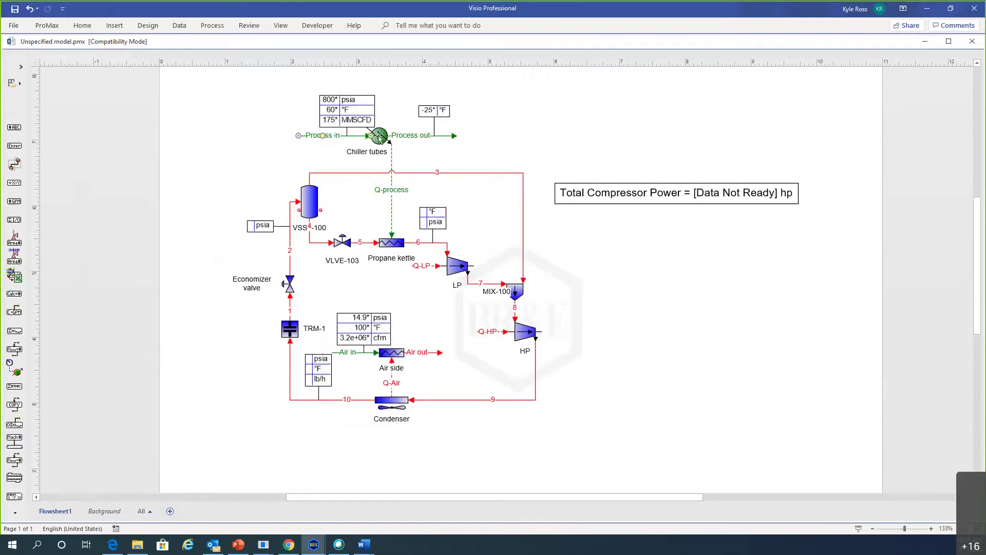
Step: Switch the Shapes pane to the ProMax Recycles stencil, then collapse the pane
{"action": "mouse_move", "coordinate": [391, 159]}
{"action": "left_click", "coordinate": [20, 67]}
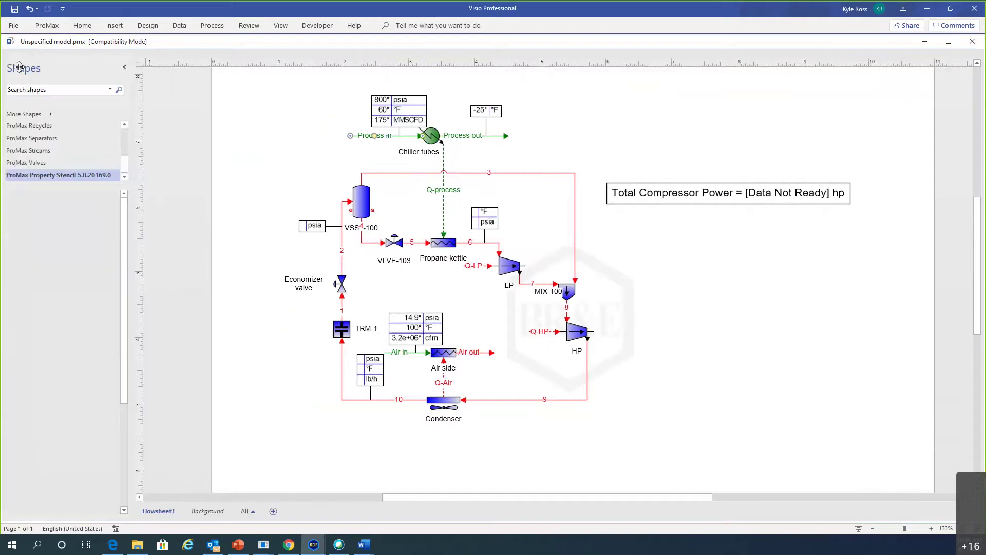
{"action": "left_click", "coordinate": [40, 126]}
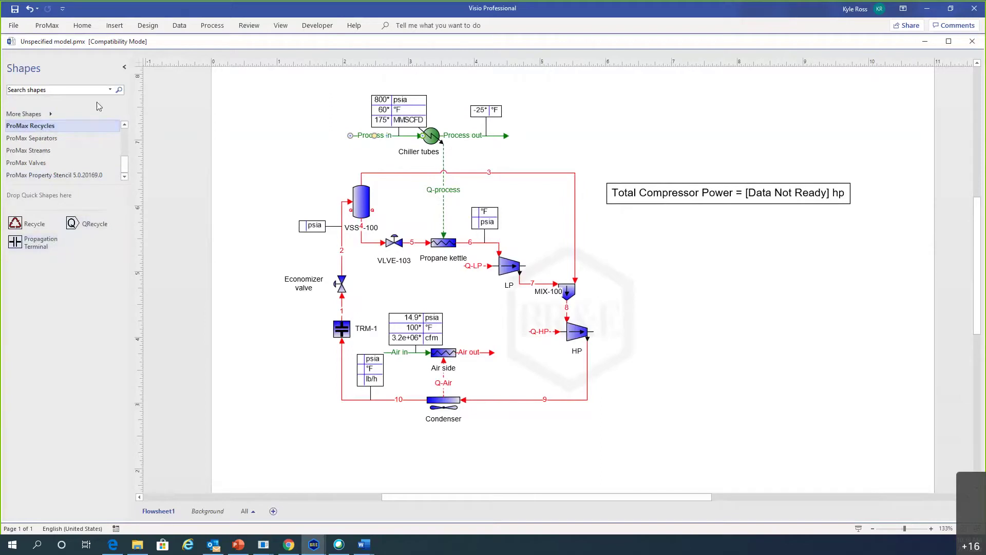
{"action": "left_click", "coordinate": [124, 69]}
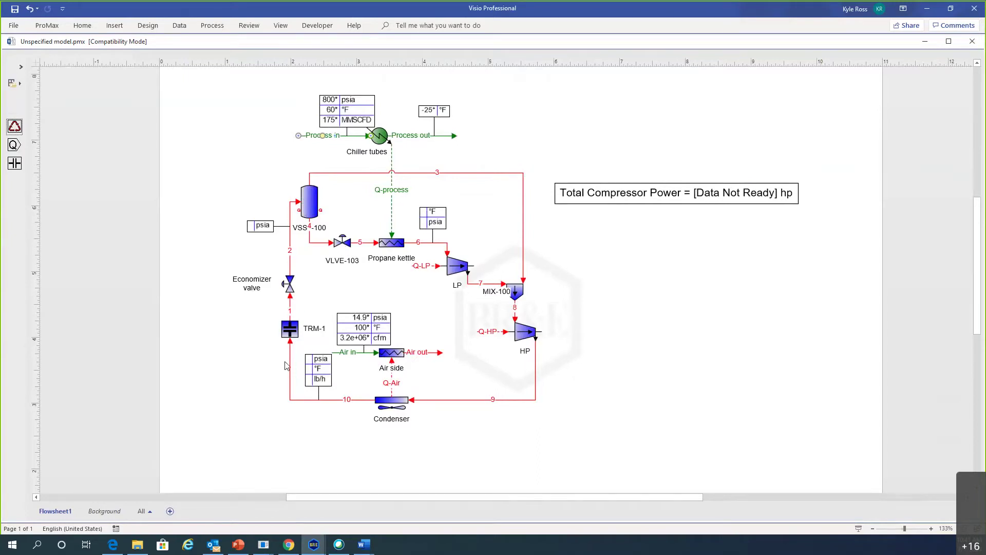
{"action": "mouse_move", "coordinate": [288, 349]}
{"action": "mouse_move", "coordinate": [292, 311]}
{"action": "mouse_move", "coordinate": [292, 331]}
{"action": "double_click", "coordinate": [289, 331]}
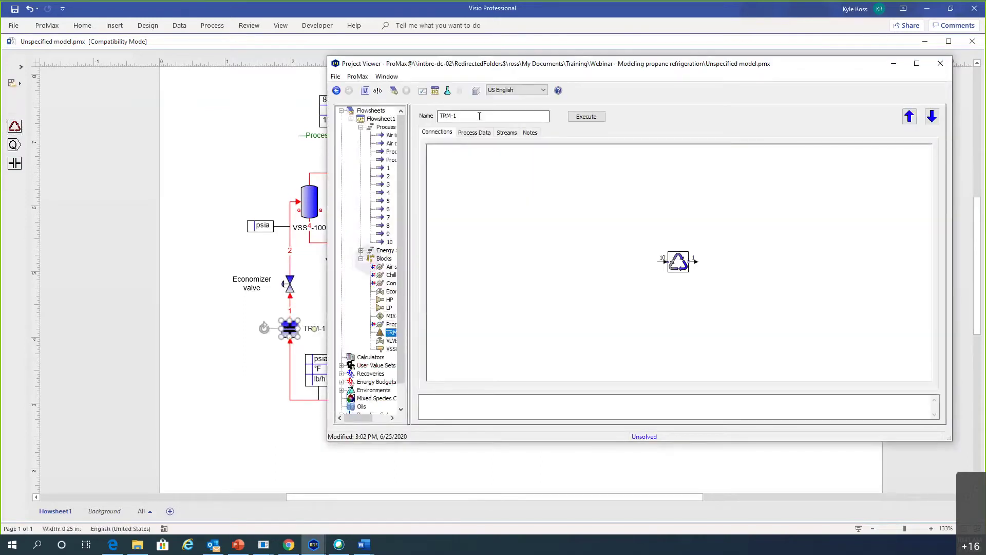
{"action": "left_click", "coordinate": [481, 134]}
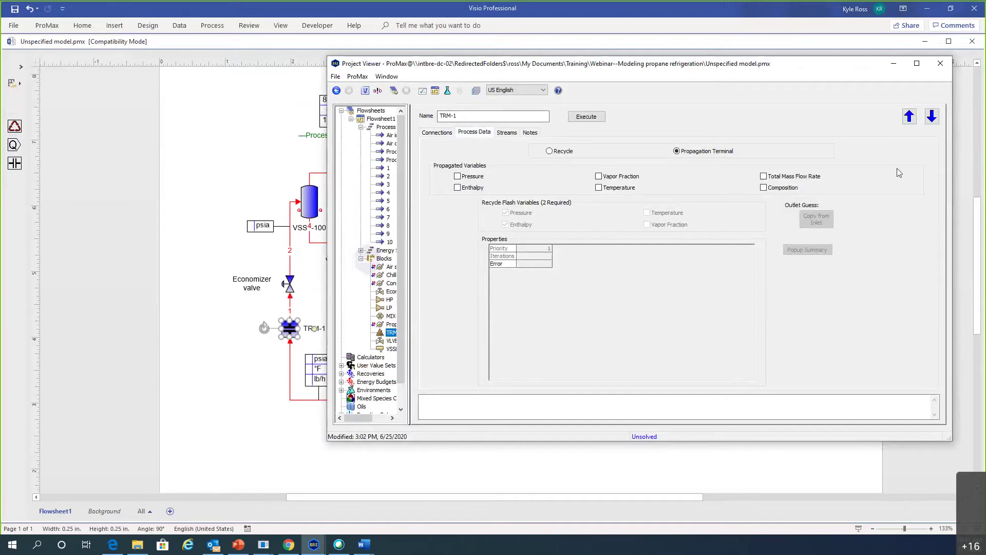
{"action": "left_click", "coordinate": [254, 374]}
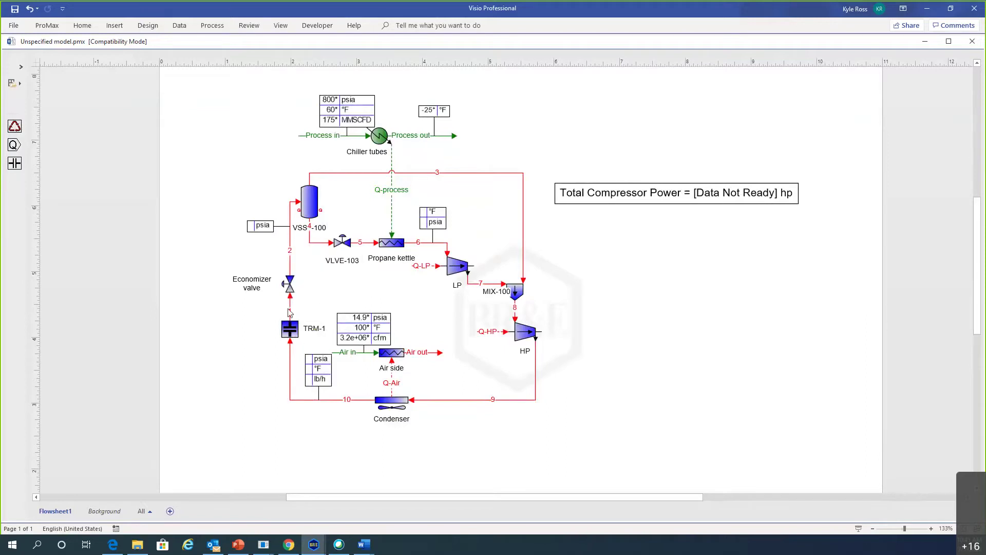
Step: Open stream 1's composition specification using a mole-fraction basis
{"action": "mouse_move", "coordinate": [289, 329]}
{"action": "left_click", "coordinate": [290, 311]}
{"action": "double_click", "coordinate": [290, 312]}
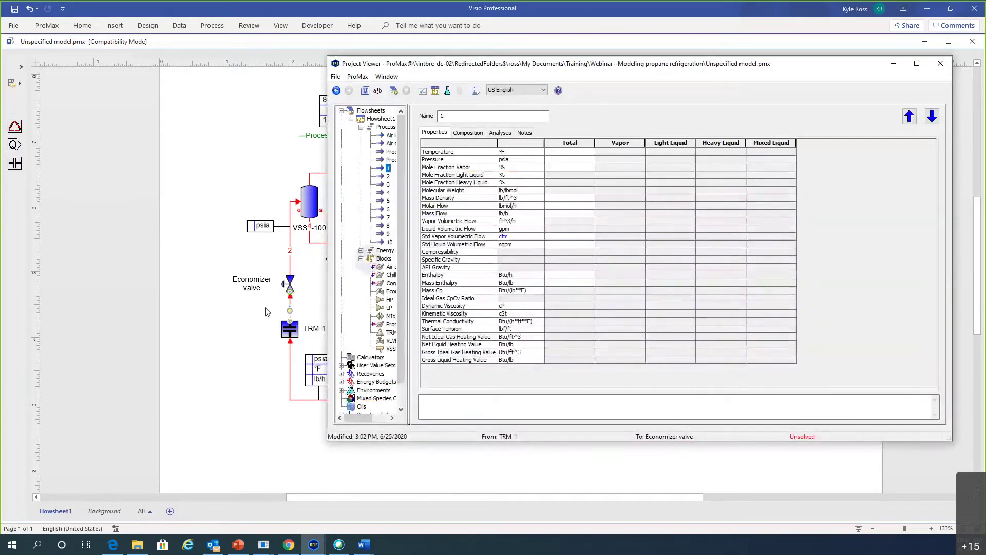
{"action": "left_click", "coordinate": [467, 132]}
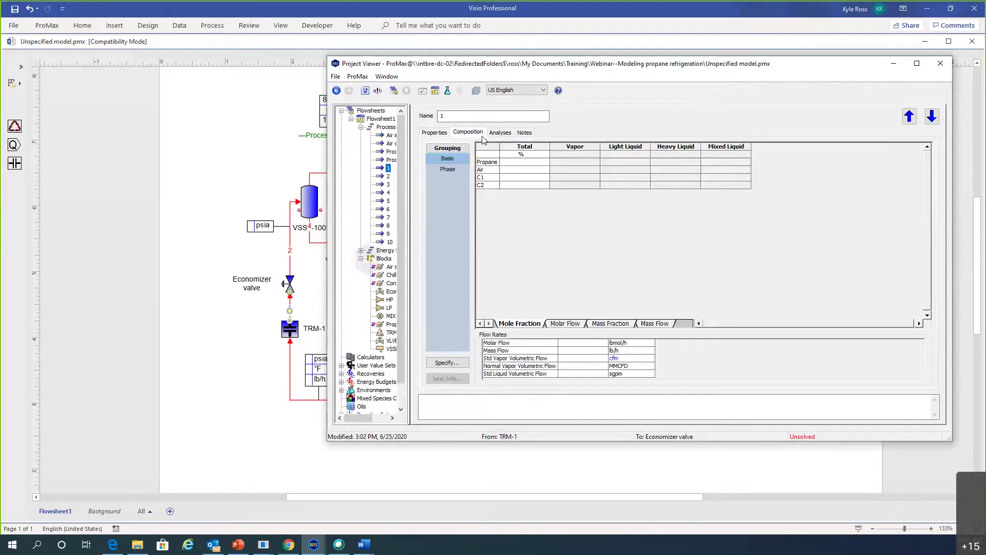
{"action": "double_click", "coordinate": [517, 177]}
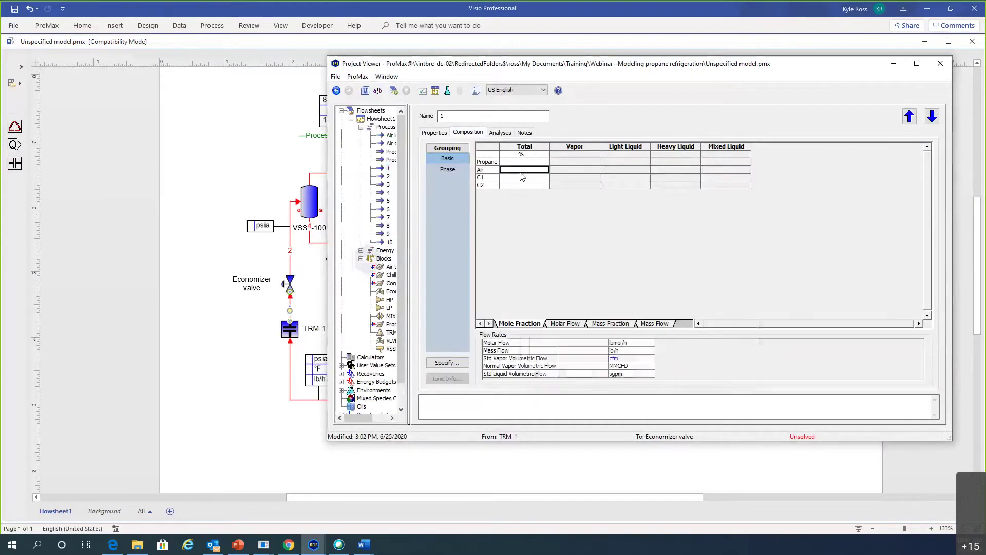
{"action": "left_click", "coordinate": [628, 189]}
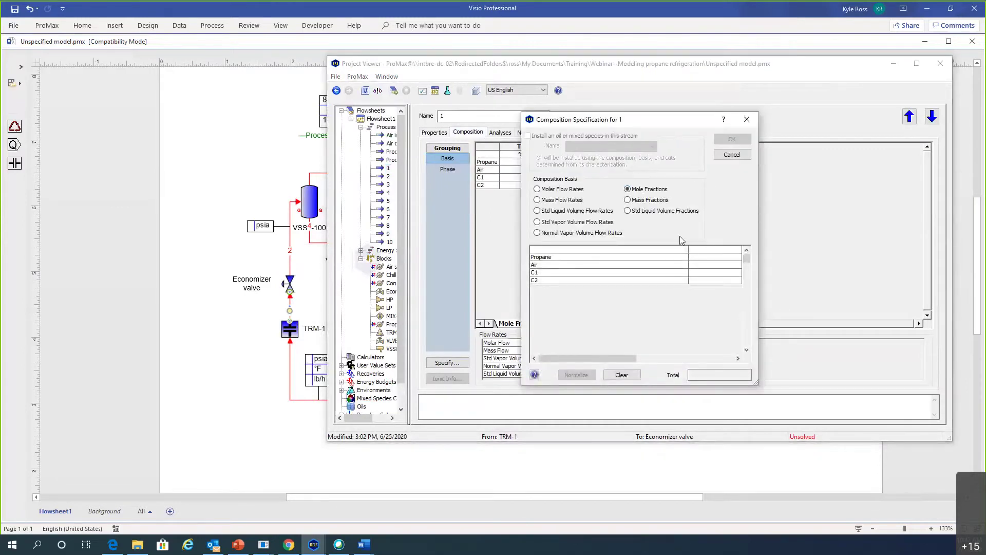
Step: Enter 100 for Propane, set the other components to zero, and close the viewer
{"action": "left_click", "coordinate": [725, 258]}
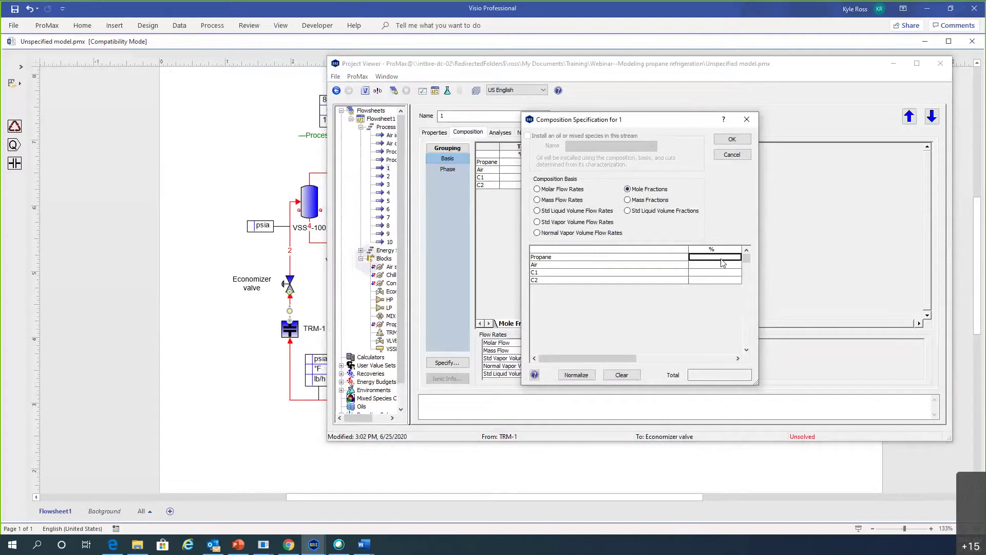
{"action": "type", "text": "100"}
{"action": "left_click", "coordinate": [723, 264]}
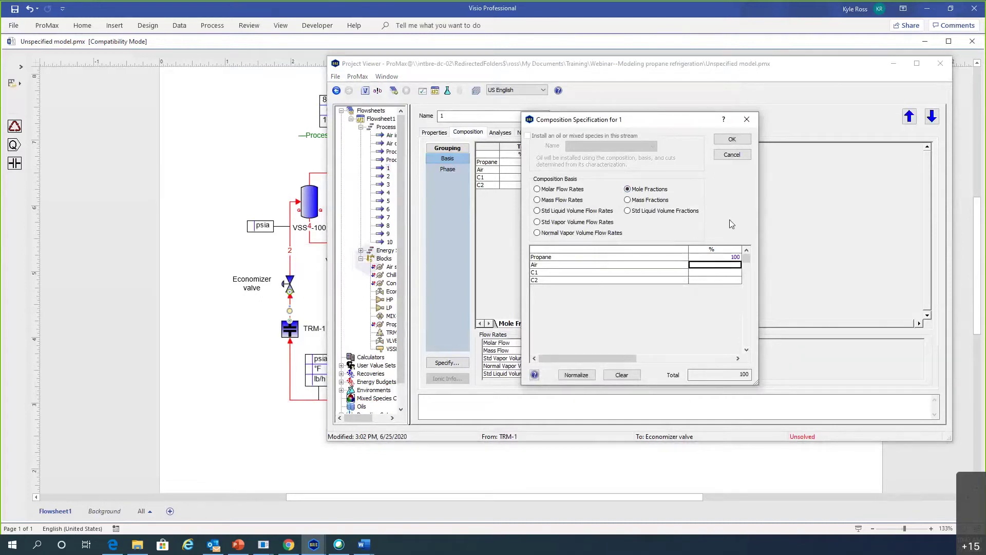
{"action": "left_click", "coordinate": [721, 141]}
{"action": "left_click", "coordinate": [733, 140]}
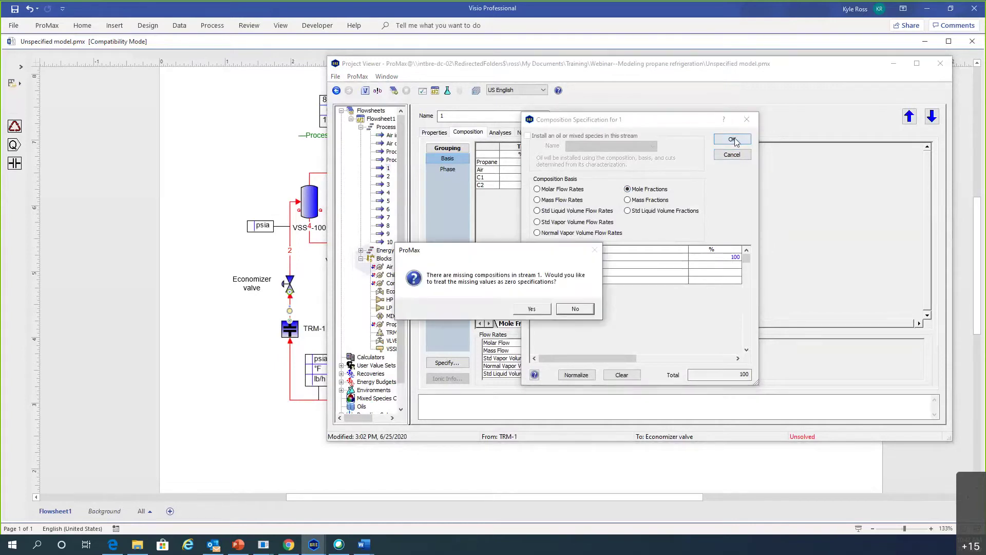
{"action": "left_click", "coordinate": [532, 310]}
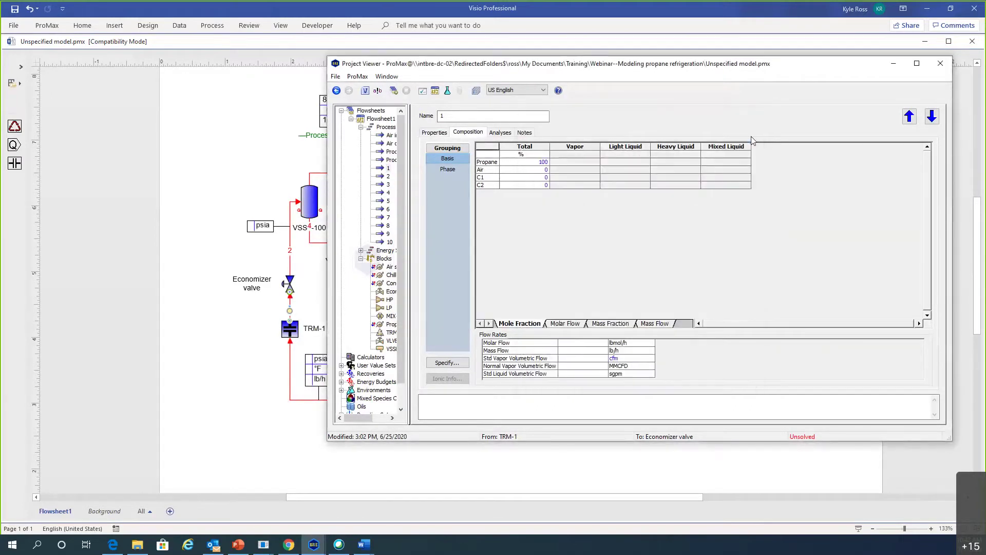
{"action": "key", "text": "Escape"}
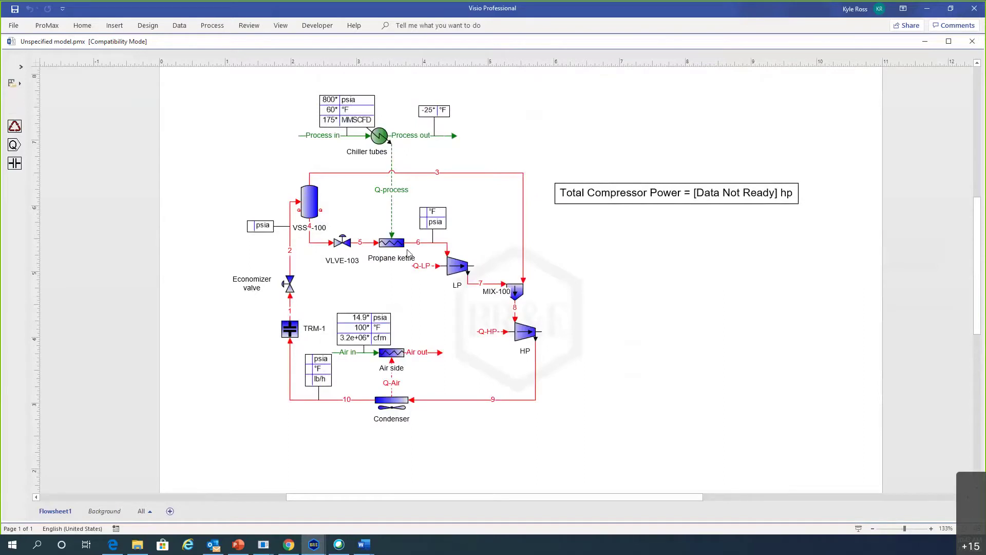
Step: Relabel valve VLV-103 as 'Expansion valve'
{"action": "left_click", "coordinate": [340, 260]}
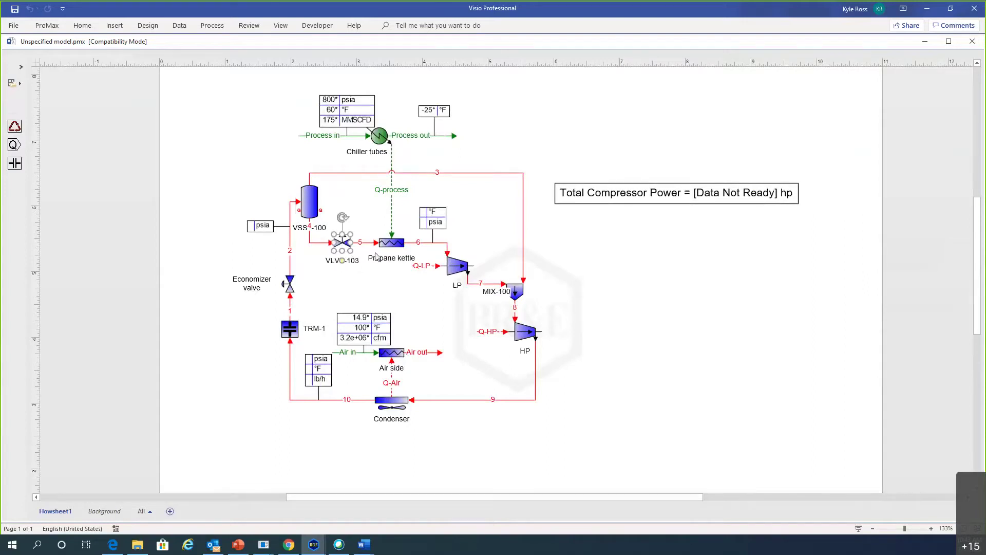
{"action": "type", "text": "E"}
{"action": "type", "text": "xap"}
{"action": "type", "text": "a"}
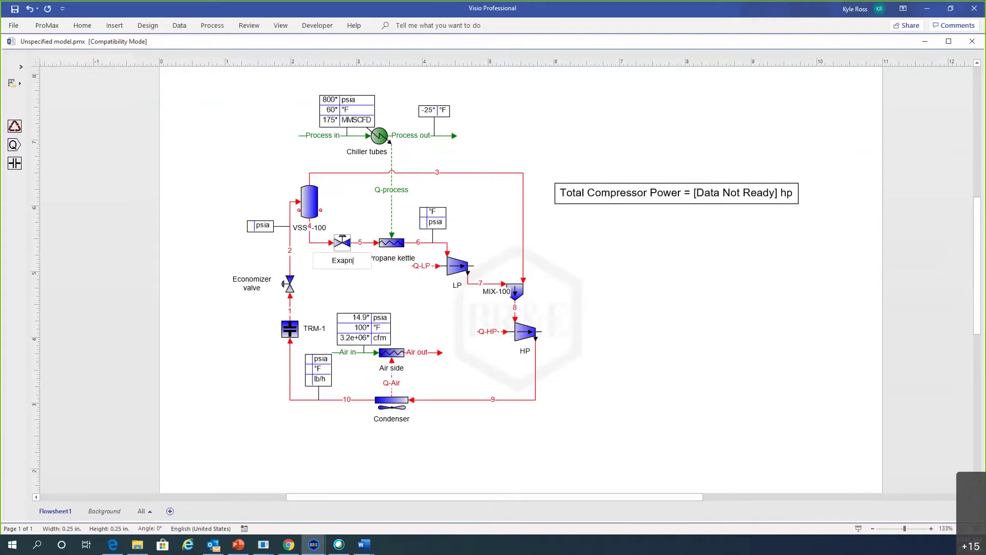
{"action": "key", "text": "BackSpace"}
{"action": "key", "text": "BackSpace"}
{"action": "key", "text": "BackSpace"}
{"action": "type", "text": "pansion valve"}
{"action": "key", "text": "Escape"}
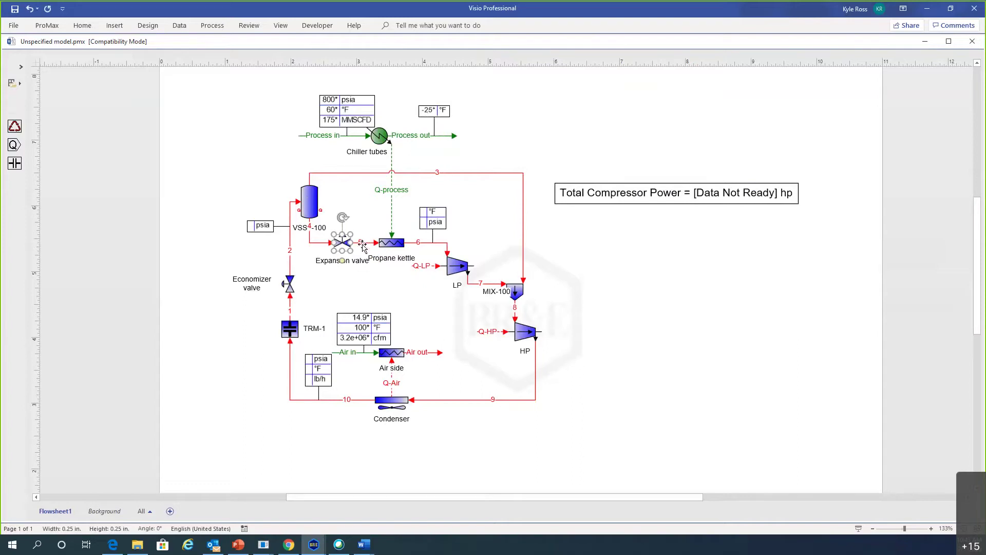
{"action": "mouse_move", "coordinate": [362, 245]}
Step: Open stream 5's data and edit its total temperature value
{"action": "double_click", "coordinate": [361, 243]}
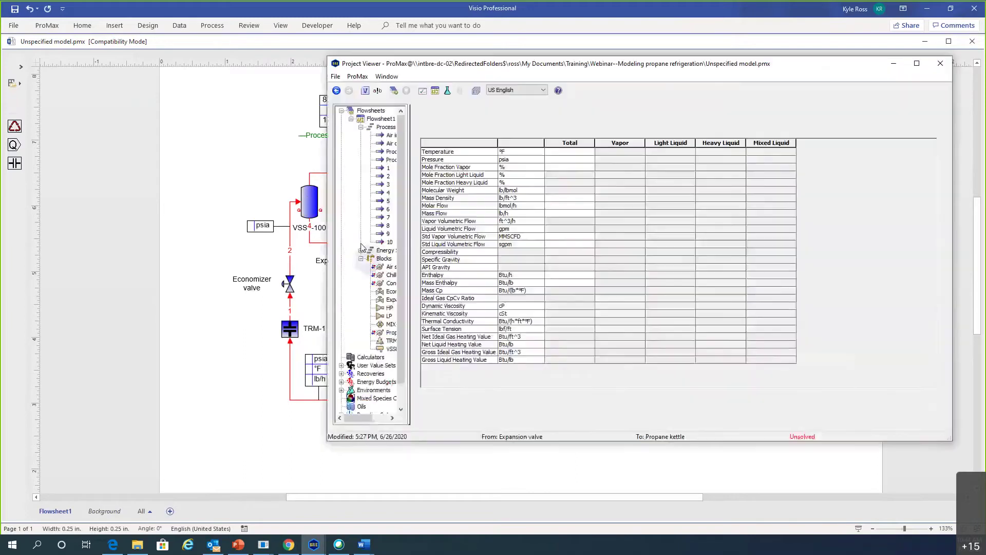
{"action": "left_click", "coordinate": [572, 151]}
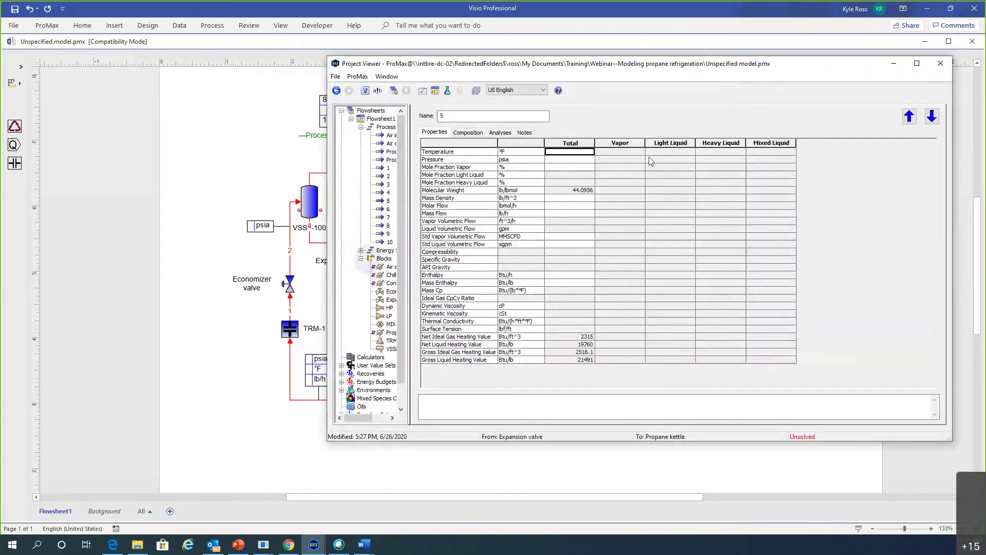
{"action": "type", "text": "-0"}
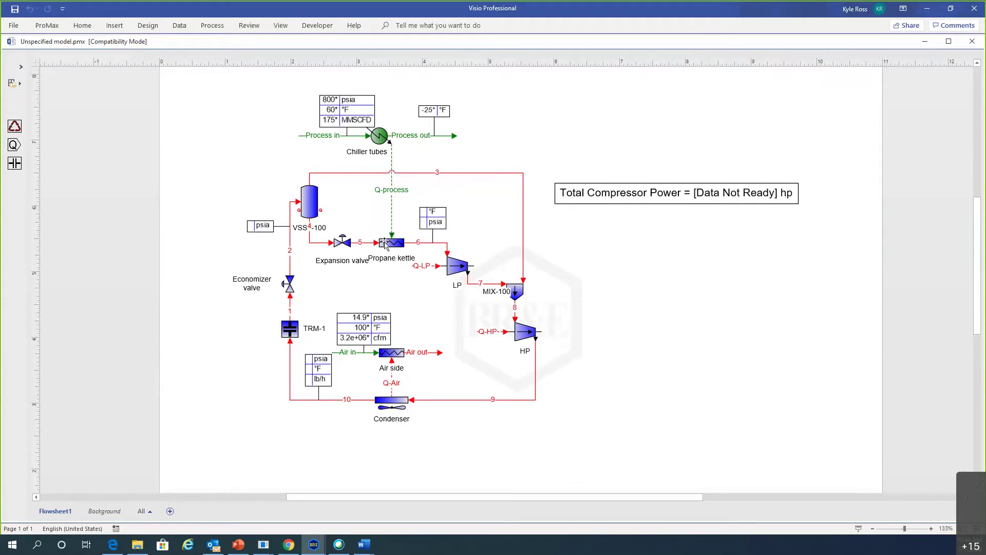
Step: Set stream 6, leaving the Propane kettle, to 100% vapor fraction and return to the flowsheet
{"action": "left_click", "coordinate": [415, 245]}
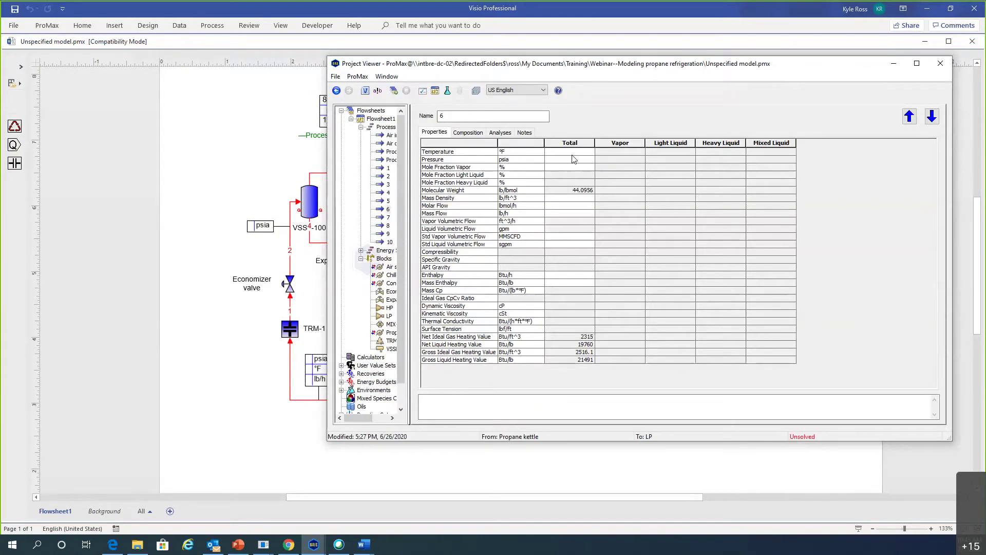
{"action": "left_click", "coordinate": [569, 168]}
{"action": "key", "text": "Return"}
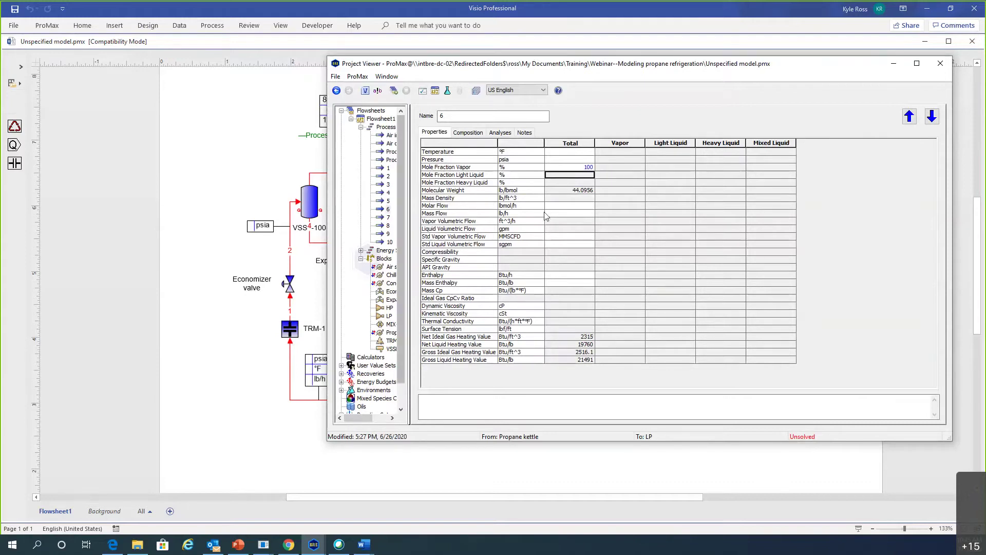
{"action": "left_click", "coordinate": [261, 159]}
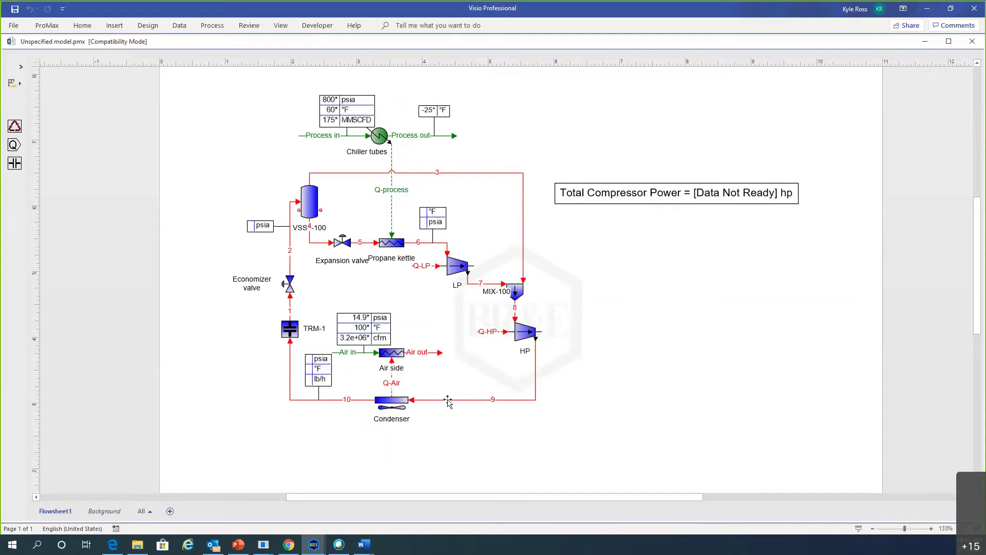
Step: Give stream 10 a total vapor fraction of 0 and return to the flowsheet
{"action": "double_click", "coordinate": [349, 400]}
{"action": "left_click", "coordinate": [567, 167]}
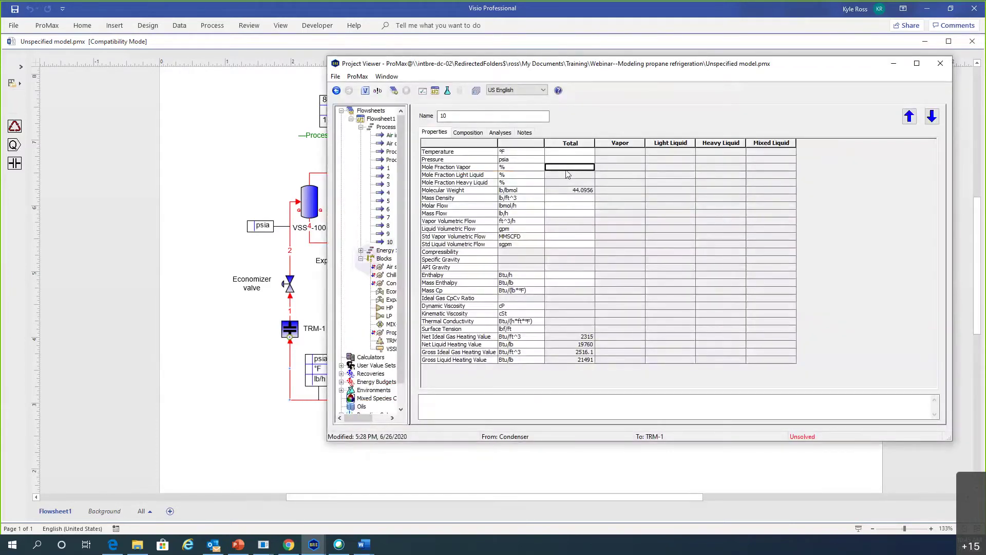
{"action": "type", "text": "0"}
{"action": "left_click", "coordinate": [272, 295]}
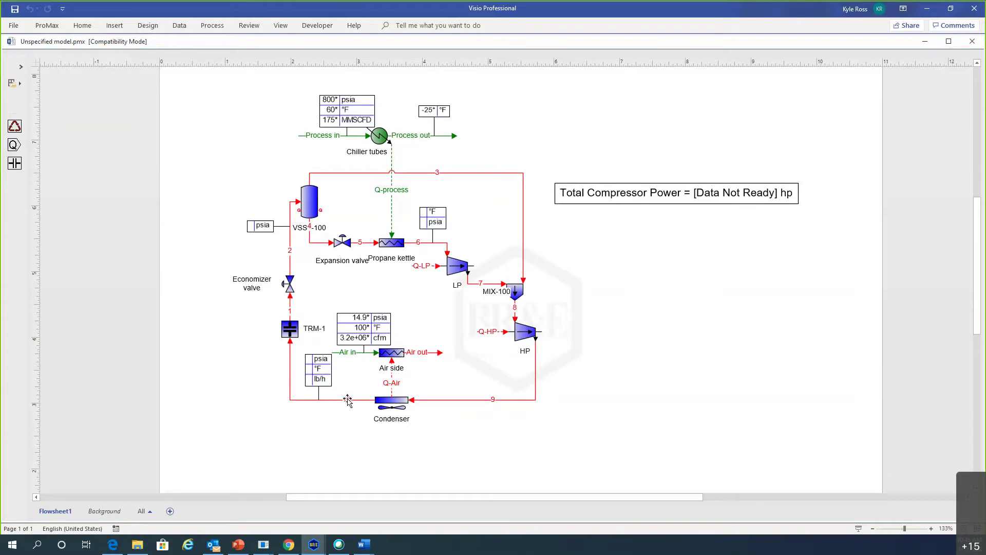
Step: Set stream 10's total temperature to 110 °F
{"action": "mouse_move", "coordinate": [348, 400]}
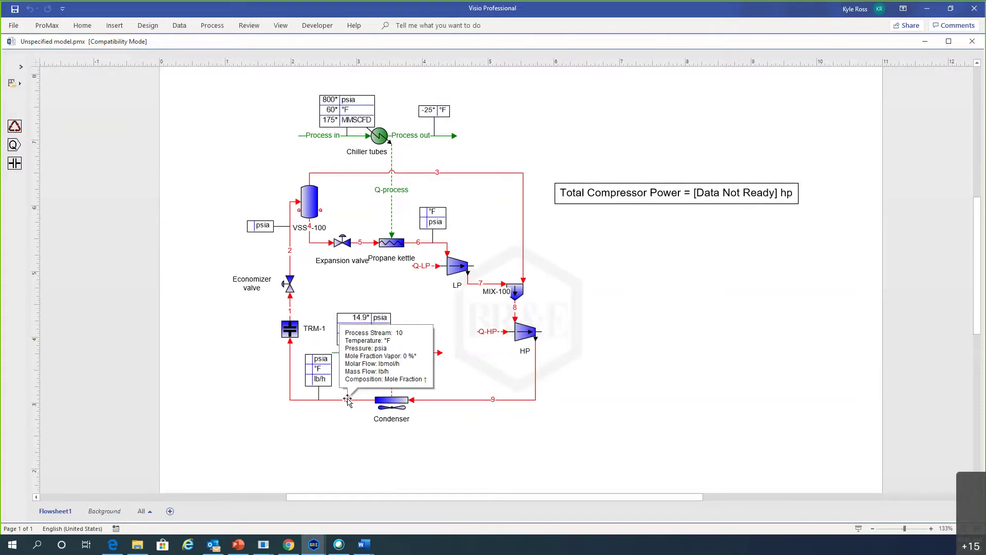
{"action": "double_click", "coordinate": [348, 400]}
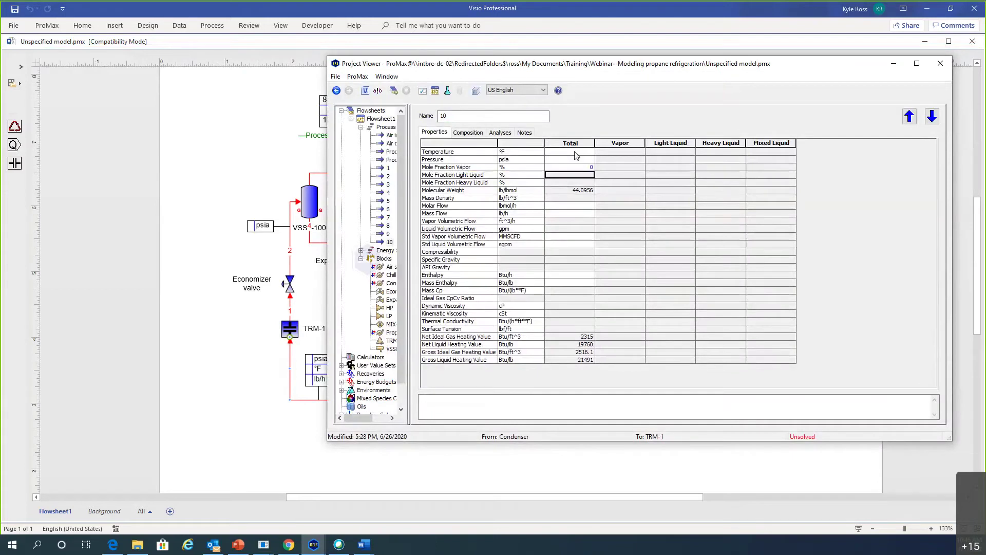
{"action": "left_click", "coordinate": [575, 152]}
{"action": "type", "text": "110"}
{"action": "key", "text": "Return"}
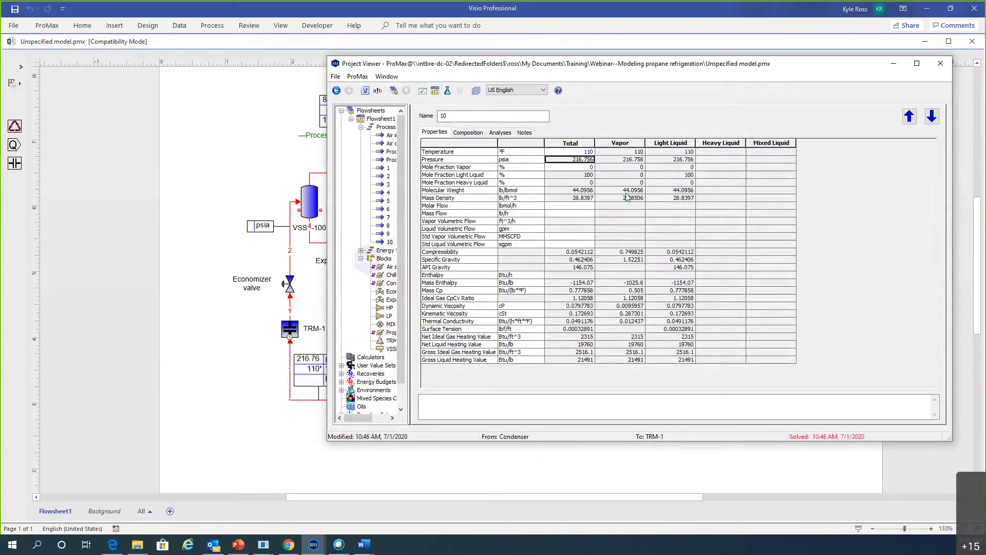
Step: Confirm stream 10 solved at 216.756 psia, then open TRM-1's process data
{"action": "mouse_move", "coordinate": [571, 163]}
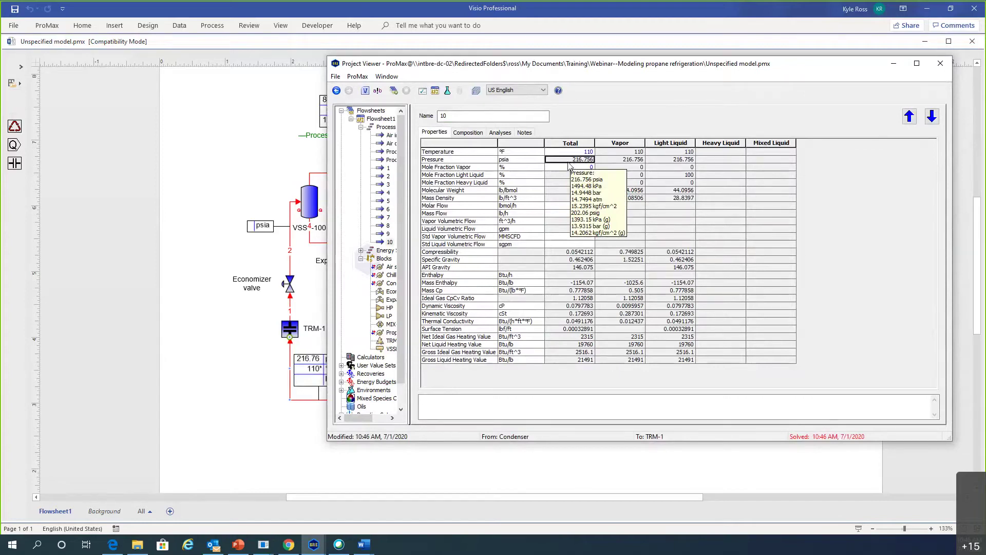
{"action": "scroll", "coordinate": [569, 167], "scroll_direction": "up", "scroll_amount": 2}
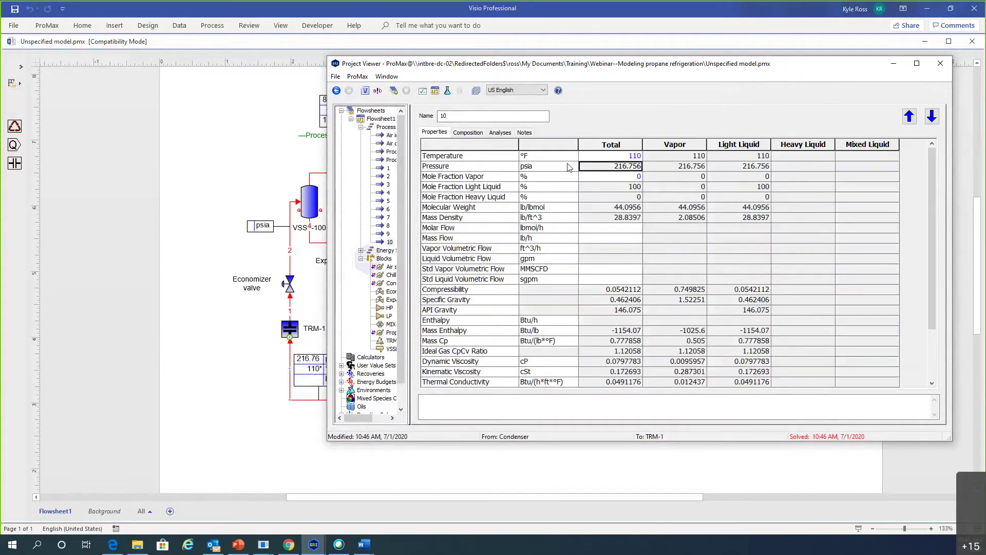
{"action": "left_click", "coordinate": [599, 166]}
{"action": "left_click", "coordinate": [311, 297]}
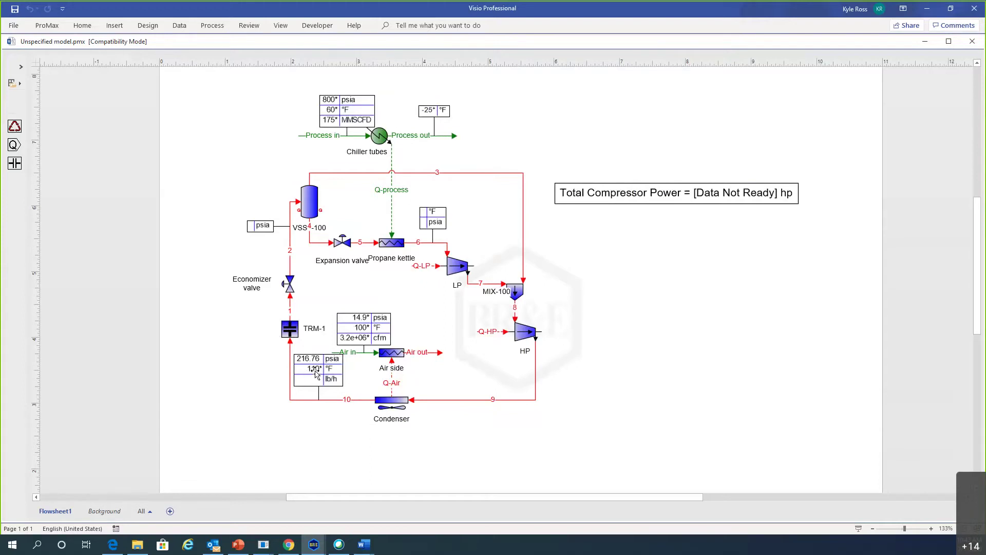
{"action": "double_click", "coordinate": [294, 328]}
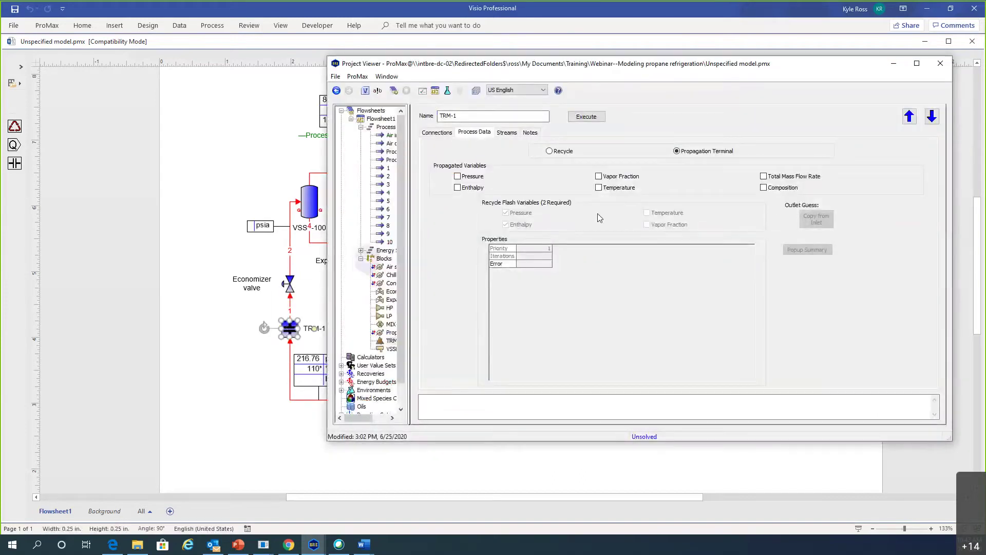
Step: Propagate Temperature through TRM-1, then select stream 7 between LP and MIX-100
{"action": "left_click", "coordinate": [599, 188]}
{"action": "key", "text": "Escape"}
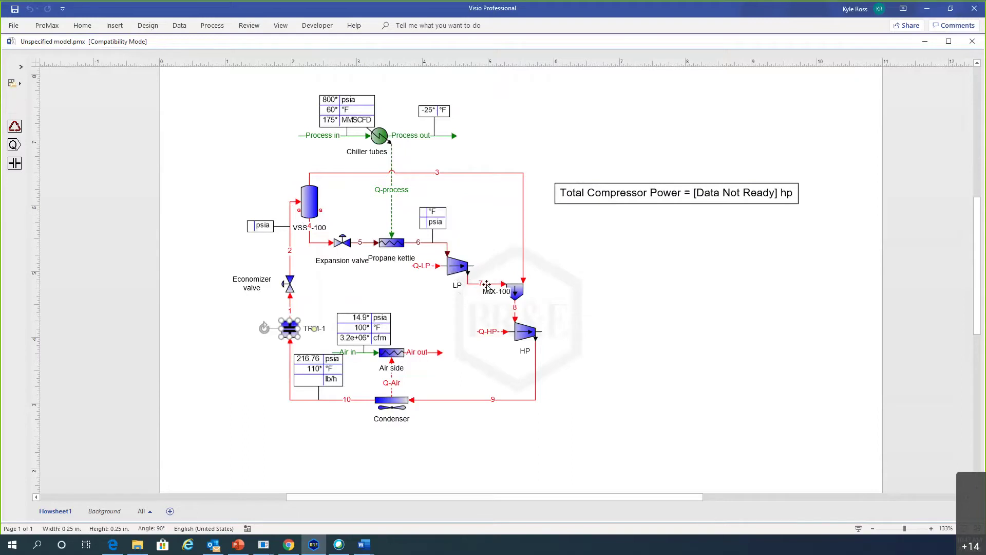
{"action": "mouse_move", "coordinate": [487, 284]}
{"action": "mouse_move", "coordinate": [522, 251]}
{"action": "left_click", "coordinate": [483, 284]}
Step: Create simple specifier 'LP Outlet P' on stream 7's total pressure with expression S3P
{"action": "double_click", "coordinate": [483, 284]}
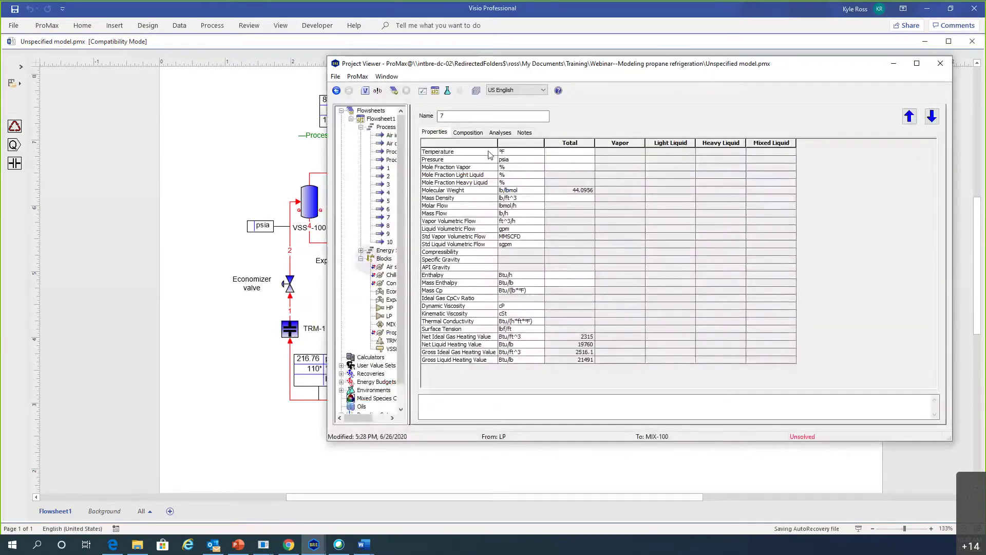
{"action": "right_click", "coordinate": [584, 160]}
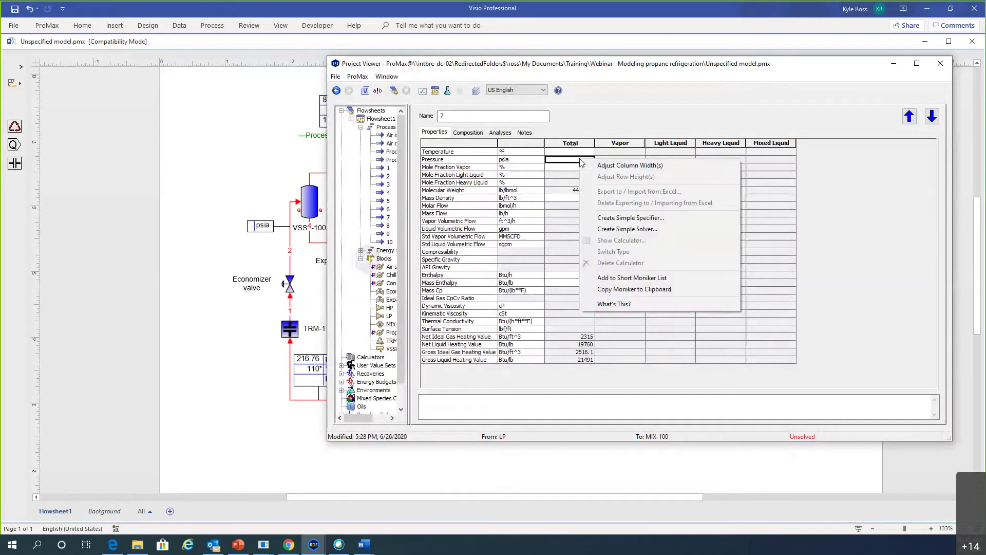
{"action": "left_click", "coordinate": [602, 219]}
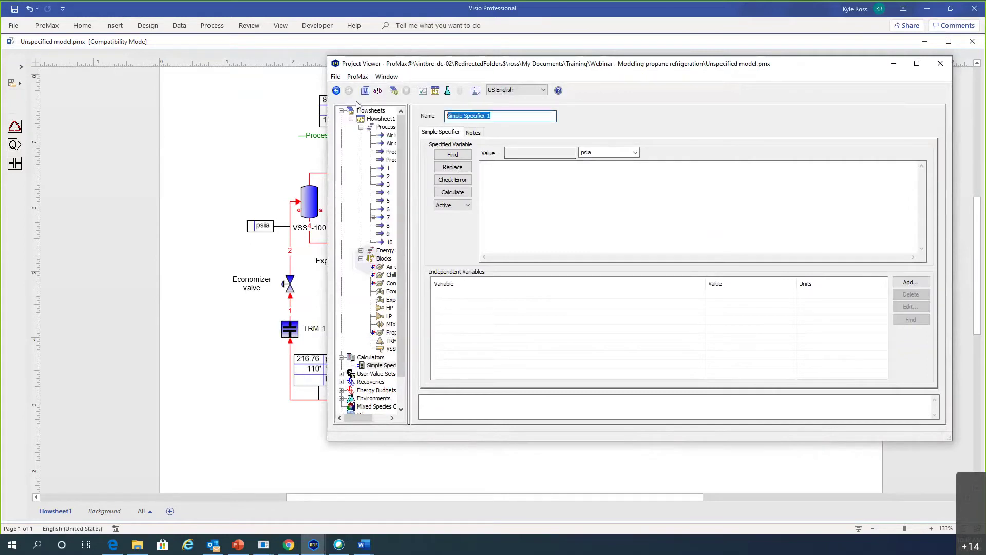
{"action": "type", "text": "LP Outlet "}
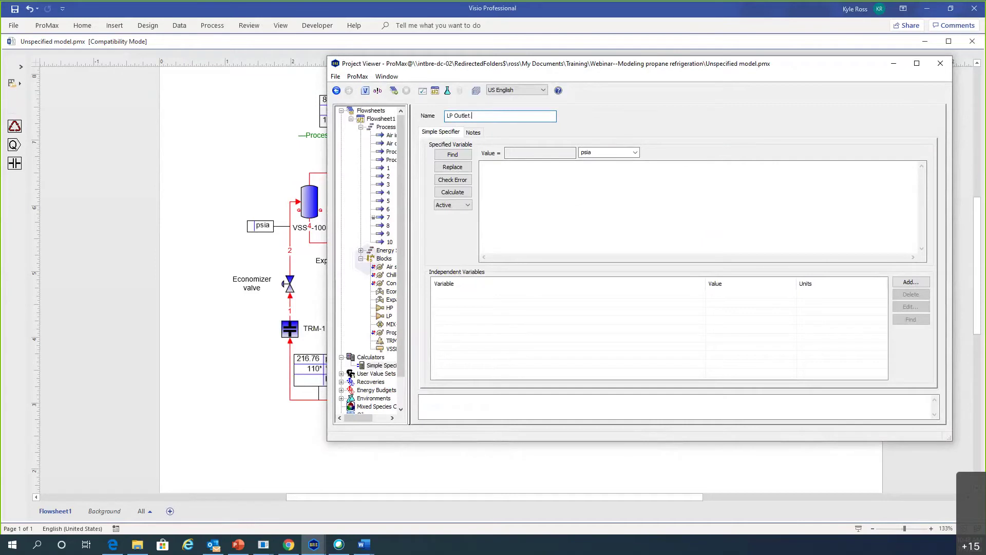
{"action": "type", "text": "P"}
{"action": "left_click", "coordinate": [522, 169]}
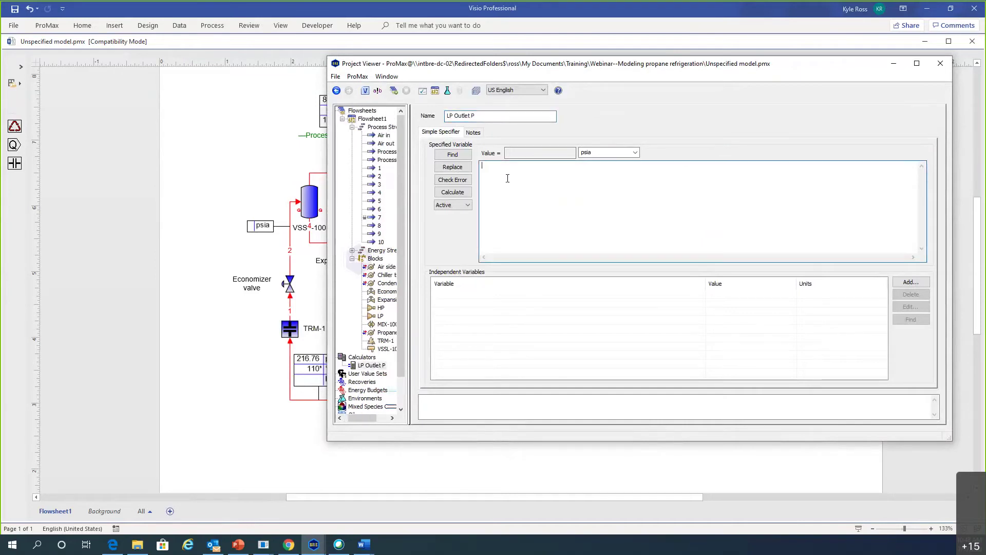
{"action": "type", "text": "S3P"}
Step: Pick stream 3's total Pressure from the project tree as a new independent variable
{"action": "left_click", "coordinate": [907, 283]}
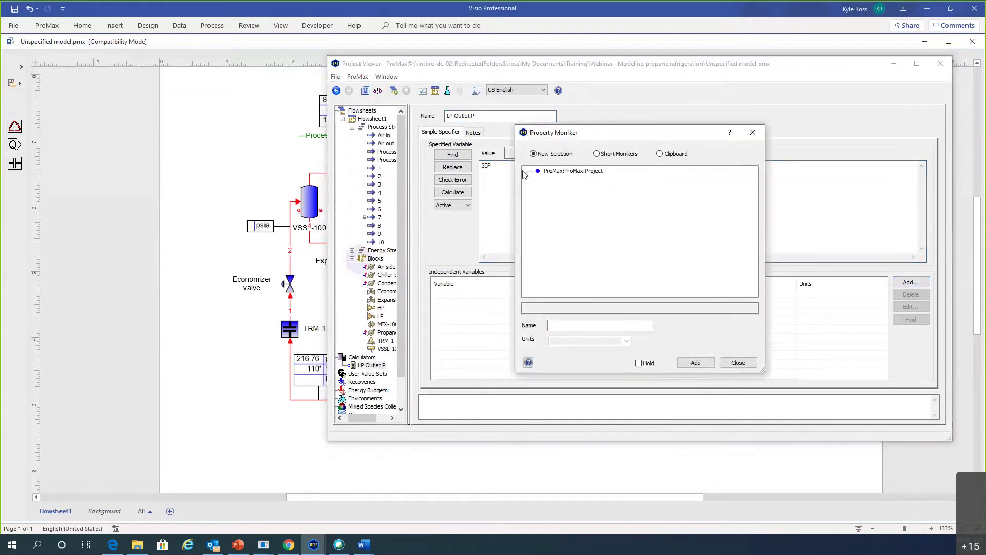
{"action": "left_click", "coordinate": [529, 172]}
{"action": "left_click", "coordinate": [538, 178]}
{"action": "left_click", "coordinate": [548, 187]}
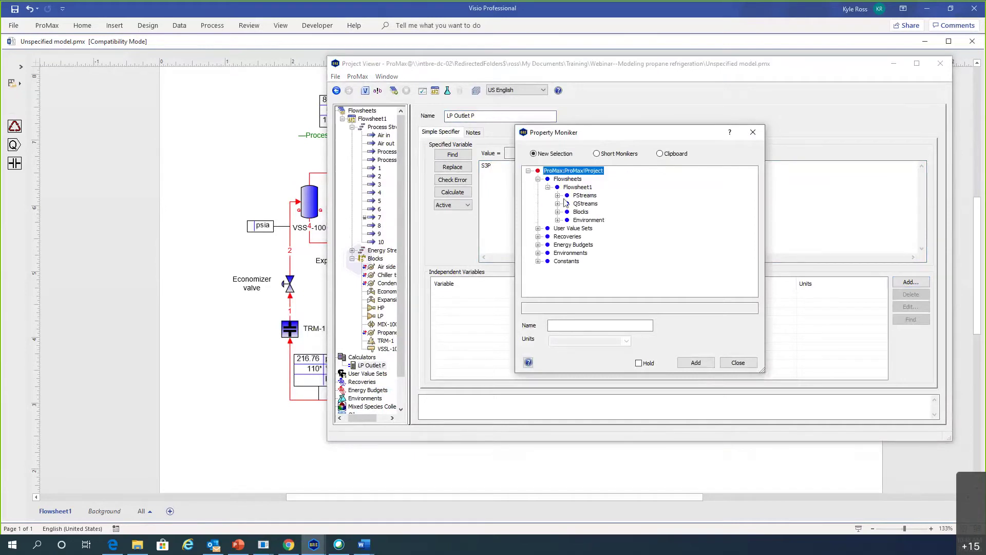
{"action": "left_click", "coordinate": [557, 195]}
{"action": "left_click", "coordinate": [585, 229]}
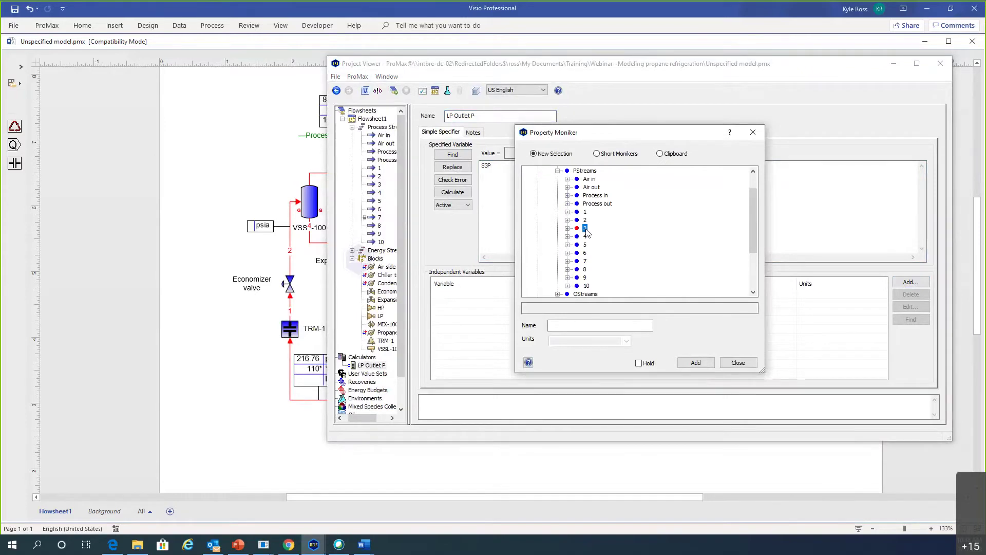
{"action": "double_click", "coordinate": [585, 229]}
{"action": "double_click", "coordinate": [601, 237]}
{"action": "double_click", "coordinate": [608, 245]}
{"action": "double_click", "coordinate": [620, 253]}
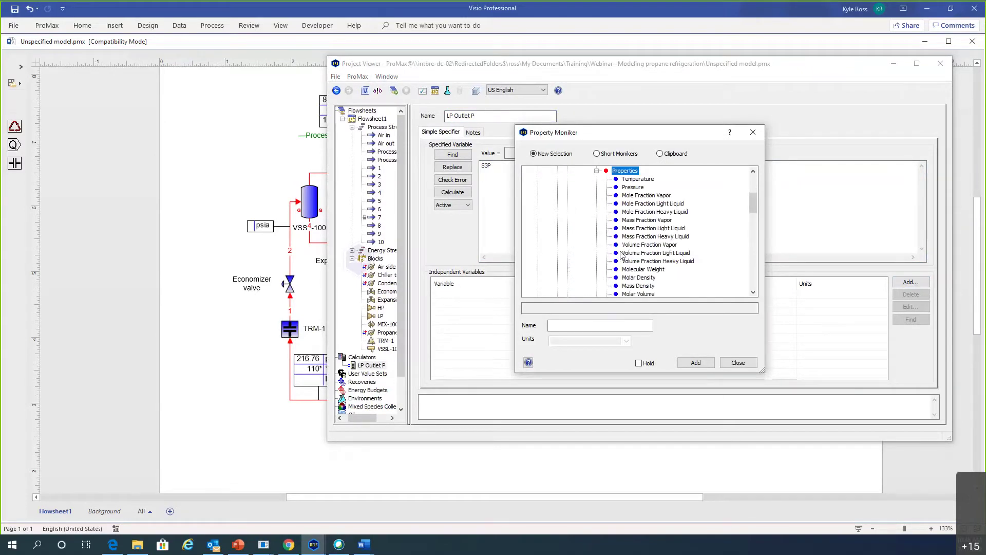
{"action": "left_click", "coordinate": [633, 187]}
Step: Name the variable S3P, add it, and close the specifier
{"action": "left_click", "coordinate": [578, 326]}
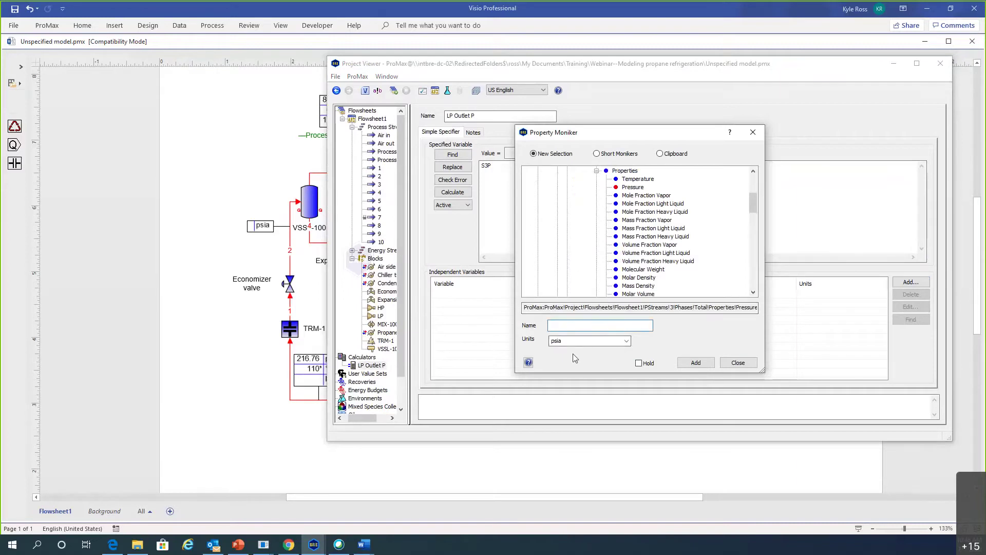
{"action": "type", "text": "S3P"}
{"action": "left_click", "coordinate": [696, 362]}
{"action": "left_click", "coordinate": [911, 282]}
{"action": "key", "text": "Escape"}
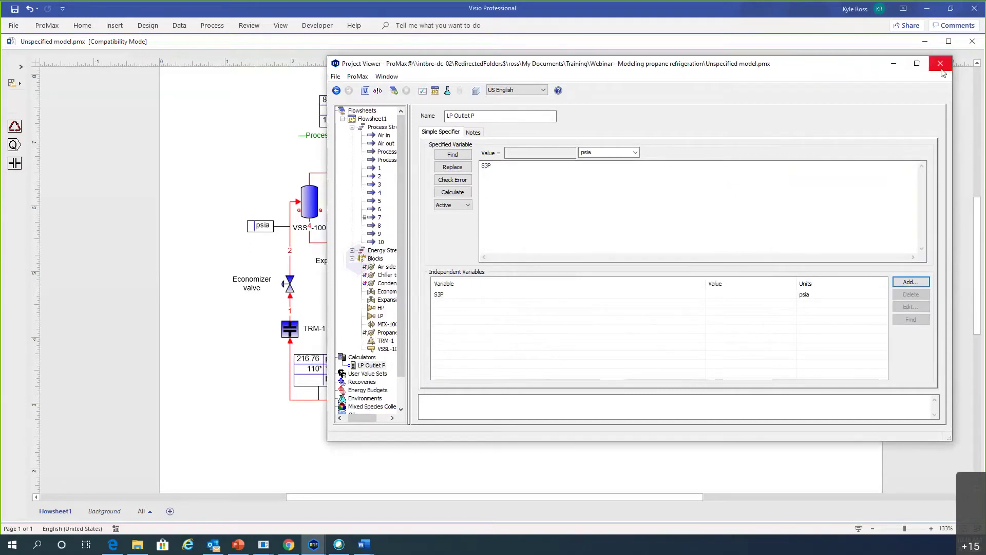
{"action": "left_click", "coordinate": [932, 68]}
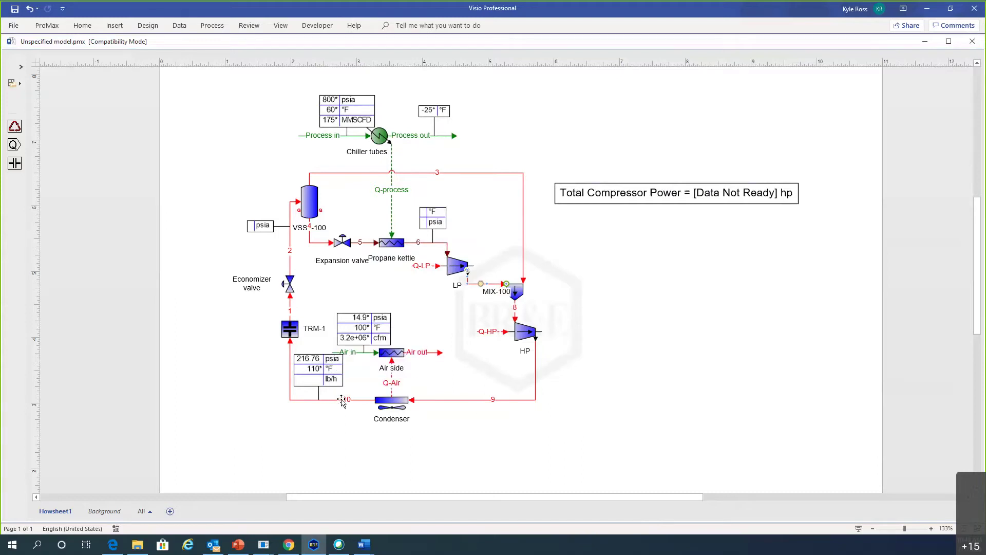
{"action": "mouse_move", "coordinate": [349, 400]}
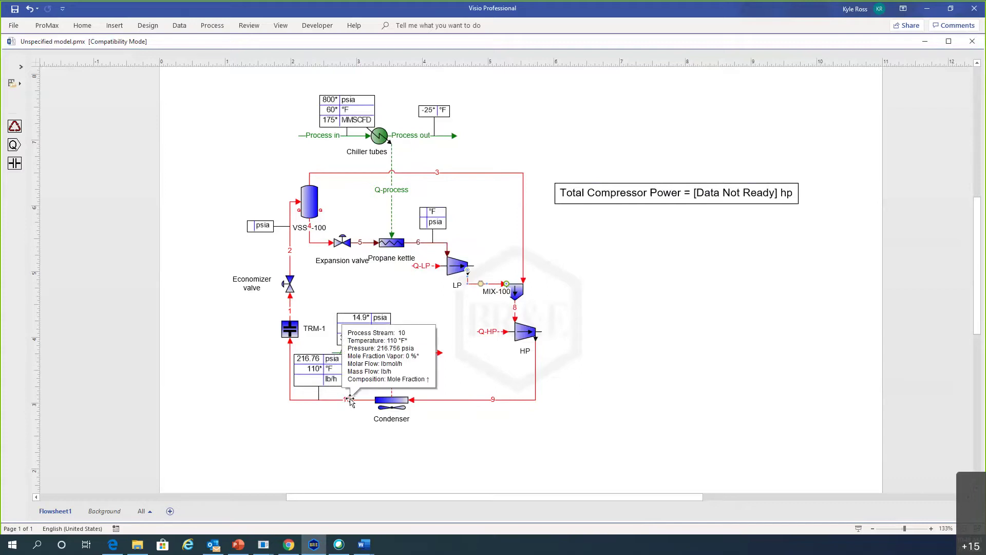
{"action": "mouse_move", "coordinate": [362, 243]}
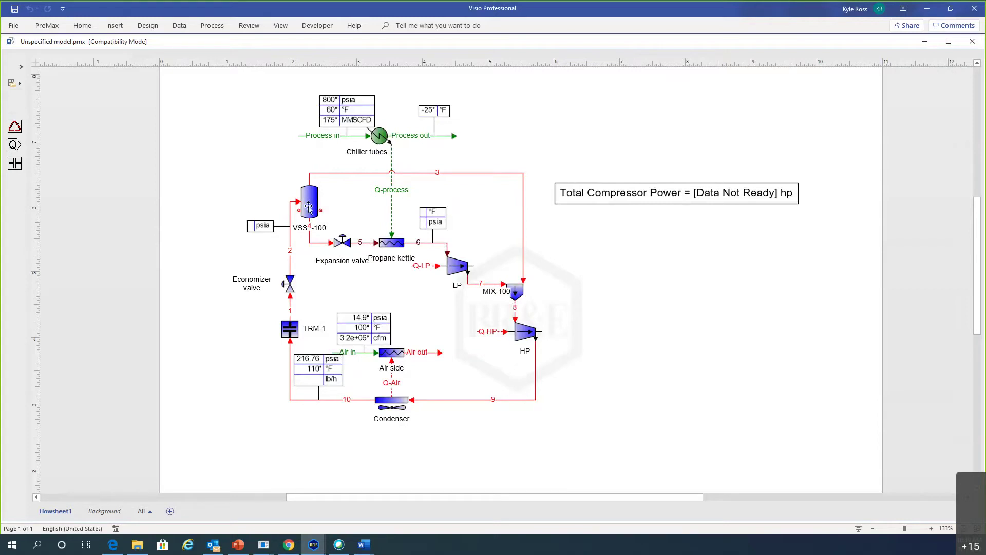
{"action": "mouse_move", "coordinate": [308, 207]}
{"action": "mouse_move", "coordinate": [454, 267]}
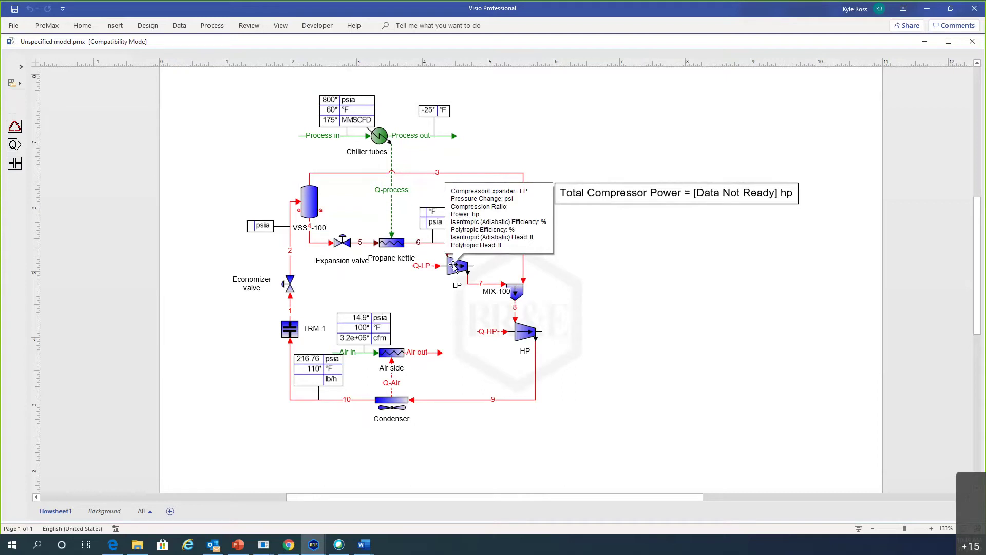
Step: Set the polytropic efficiency of both the LP and HP compressors to 75%
{"action": "double_click", "coordinate": [454, 267]}
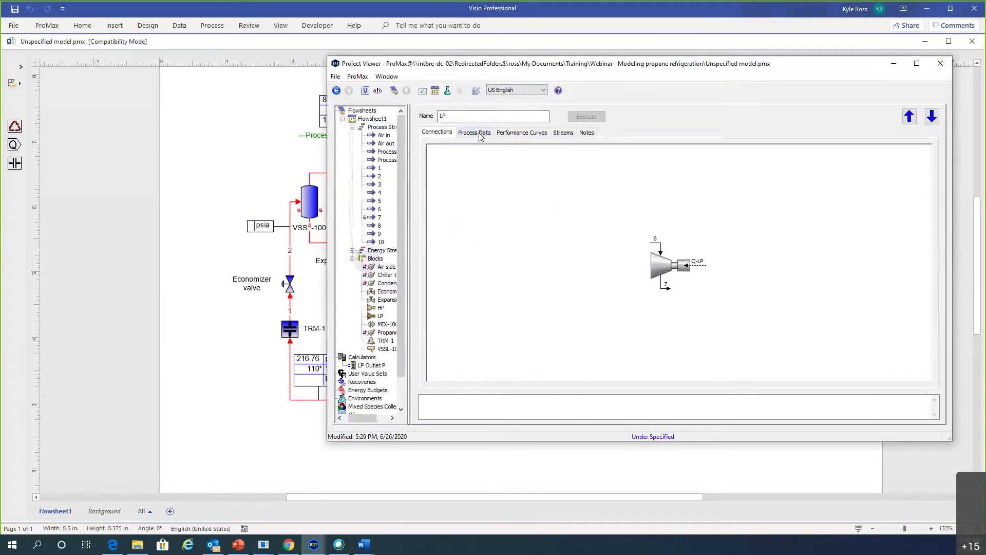
{"action": "left_click", "coordinate": [475, 132]}
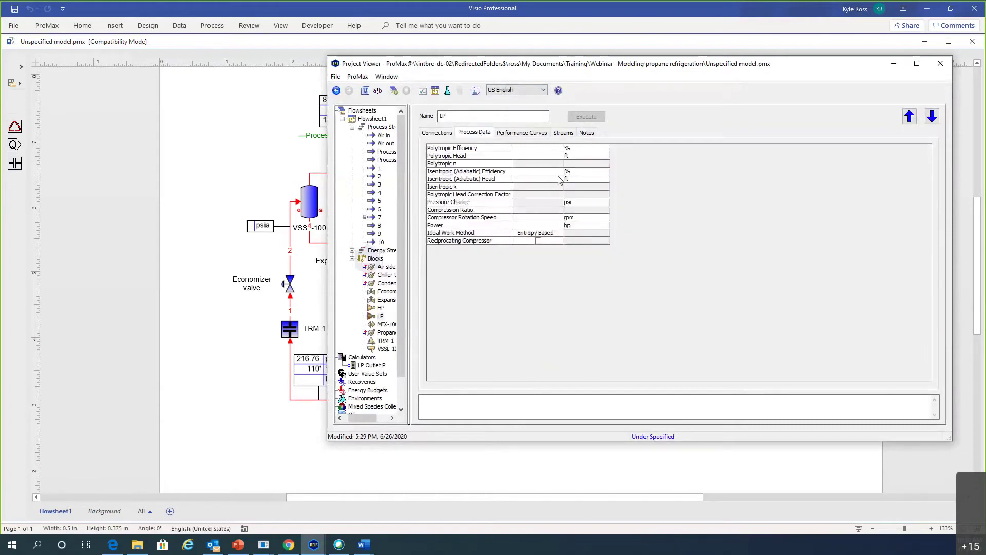
{"action": "left_click", "coordinate": [539, 150]}
{"action": "left_click", "coordinate": [542, 156]}
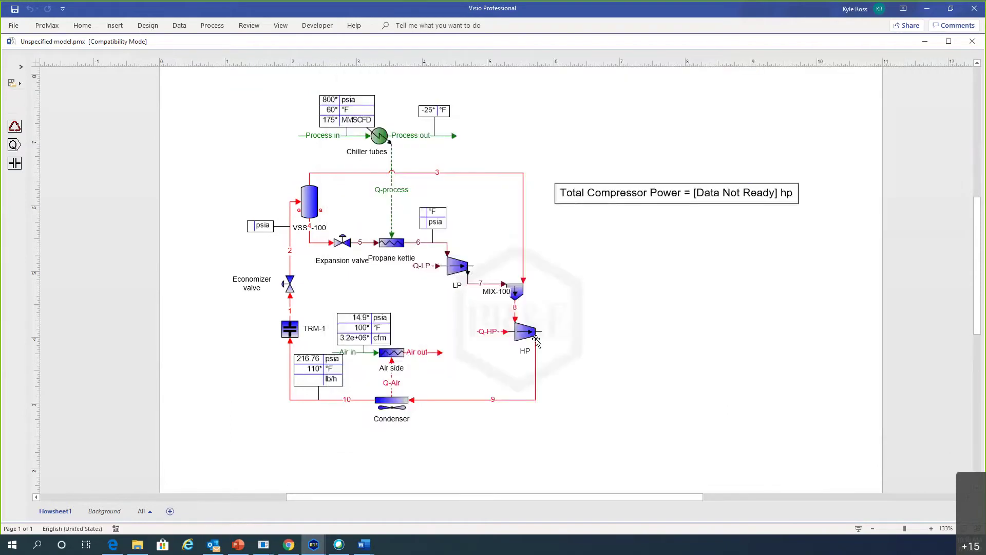
{"action": "double_click", "coordinate": [526, 332]}
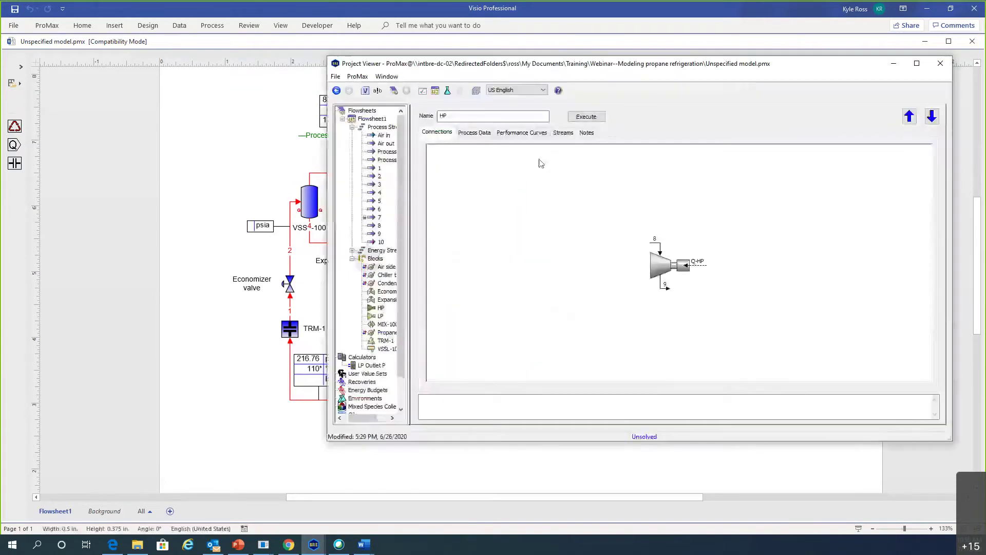
{"action": "left_click", "coordinate": [485, 135]}
{"action": "type", "text": "75"}
{"action": "key", "text": "Return"}
Step: Execute the project and inspect the results on streams 5 and 6
{"action": "left_click", "coordinate": [394, 91]}
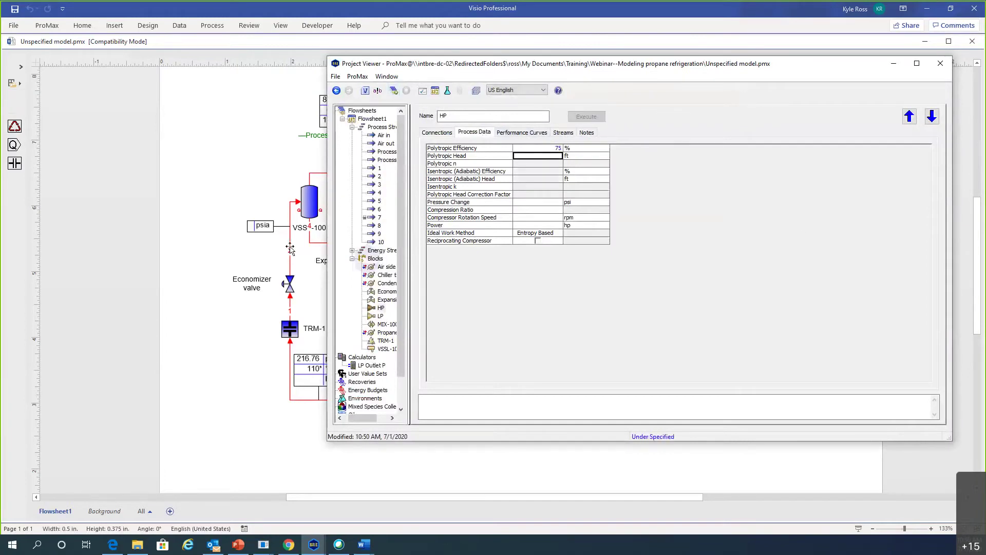
{"action": "mouse_move", "coordinate": [290, 249]}
{"action": "left_click", "coordinate": [308, 257]}
{"action": "double_click", "coordinate": [363, 245]}
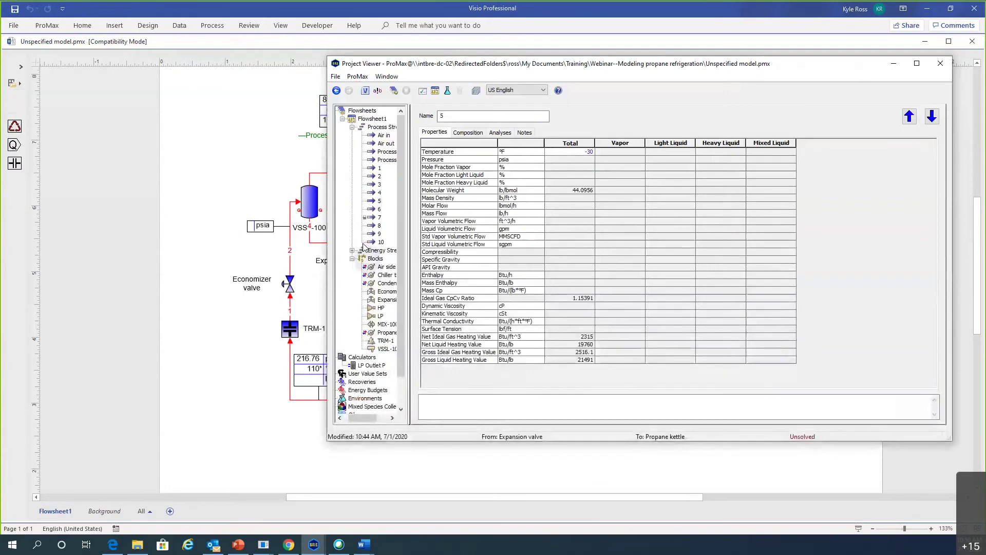
{"action": "left_click", "coordinate": [313, 220]}
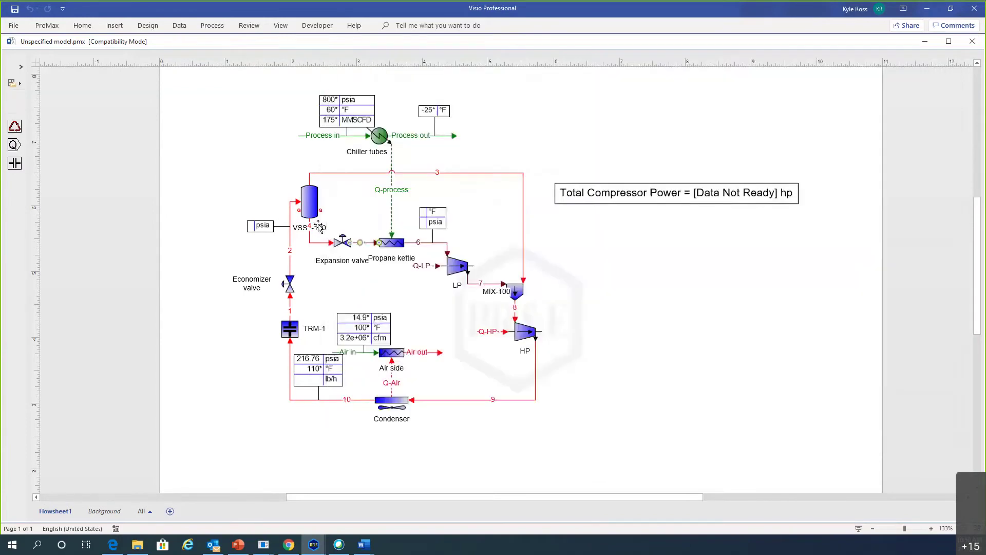
{"action": "double_click", "coordinate": [415, 244]}
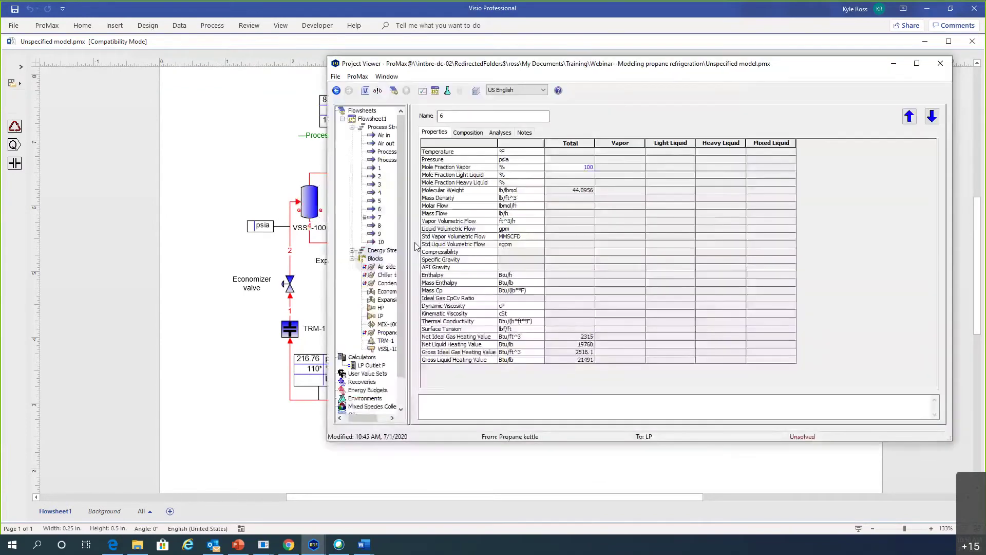
{"action": "left_click", "coordinate": [313, 265]}
{"action": "mouse_move", "coordinate": [389, 241]}
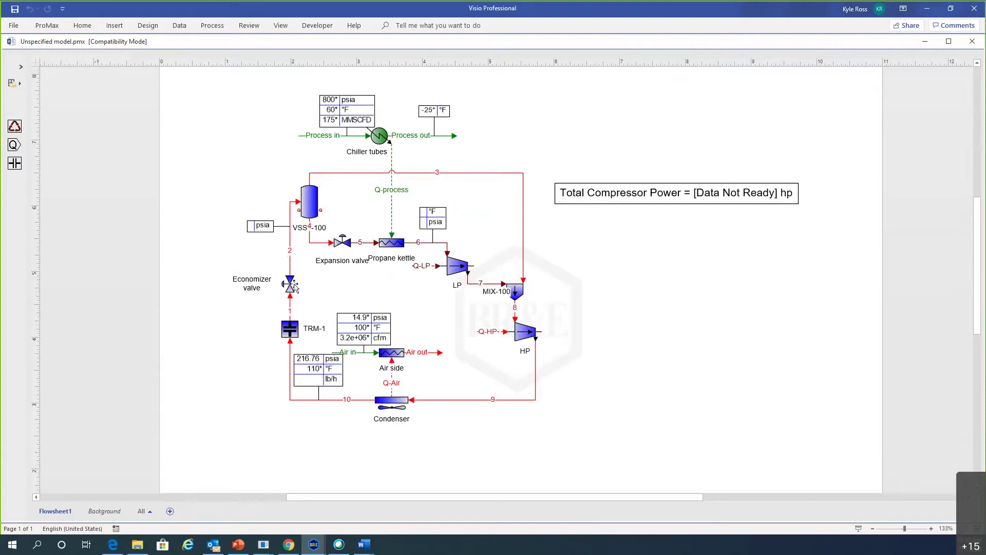
{"action": "double_click", "coordinate": [290, 314]}
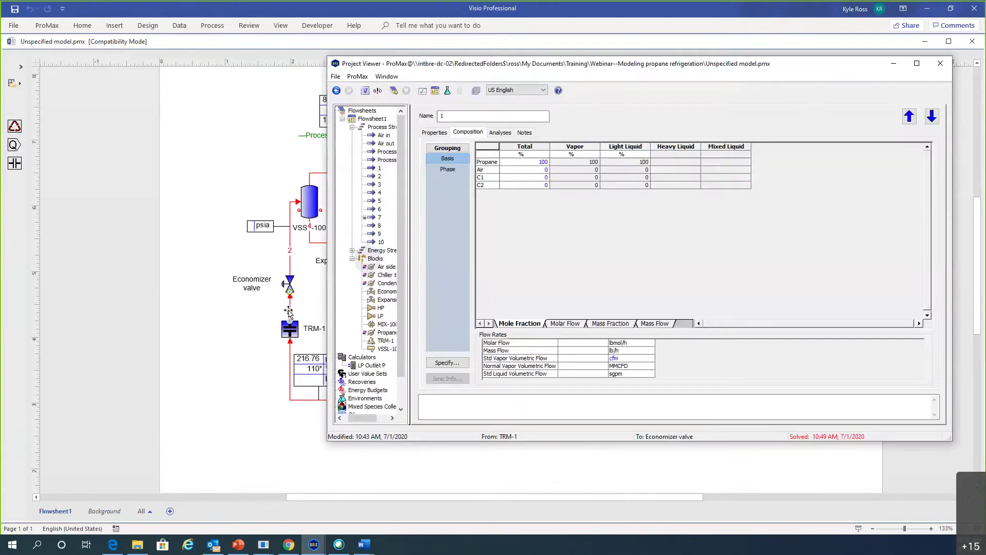
{"action": "left_click", "coordinate": [435, 133]}
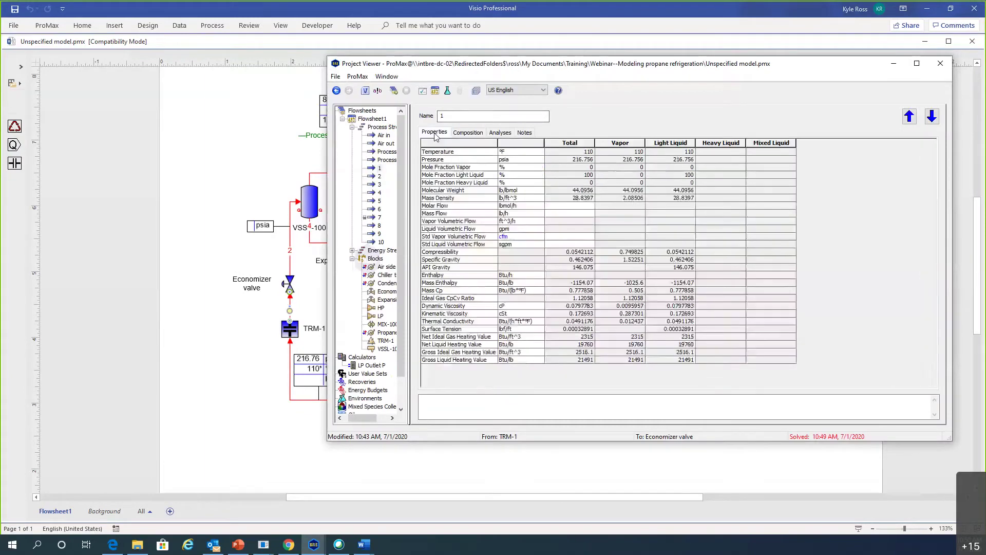
{"action": "left_click", "coordinate": [250, 249]}
{"action": "left_click", "coordinate": [251, 249]}
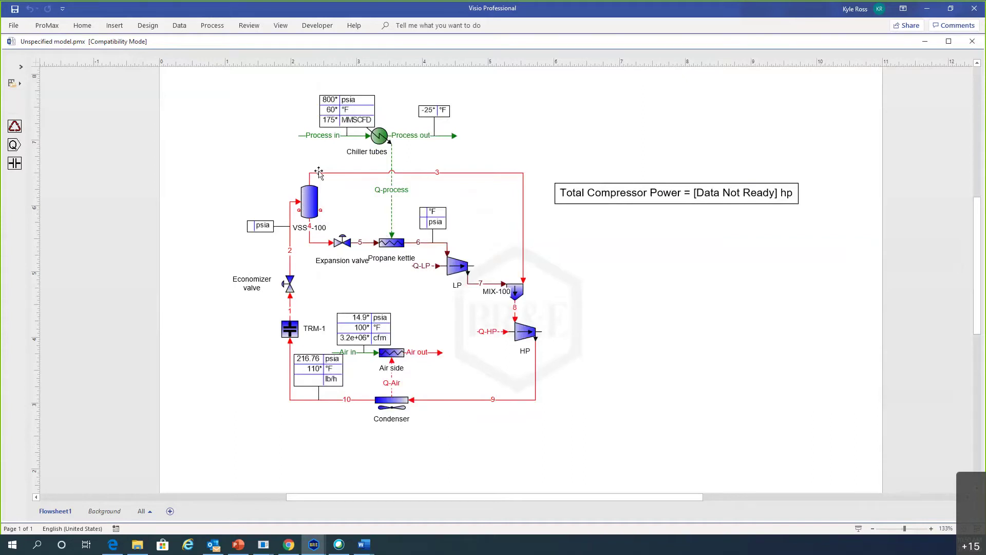
Step: Set stream 2's total pressure to 65 psia, then close the stream data popup
{"action": "mouse_move", "coordinate": [319, 172]}
{"action": "mouse_move", "coordinate": [289, 248]}
{"action": "double_click", "coordinate": [289, 248]}
{"action": "left_click", "coordinate": [562, 160]}
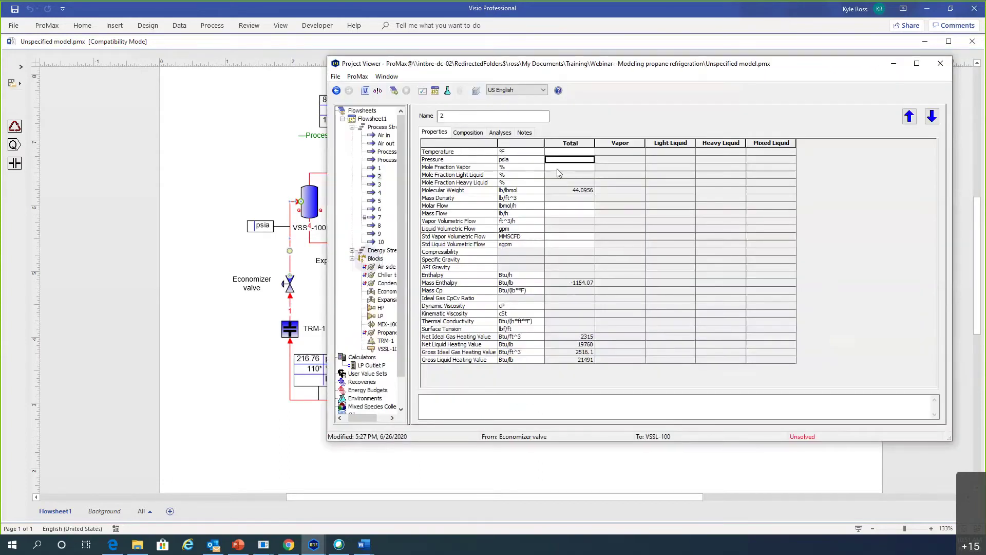
{"action": "type", "text": "65"}
{"action": "left_click", "coordinate": [260, 151]}
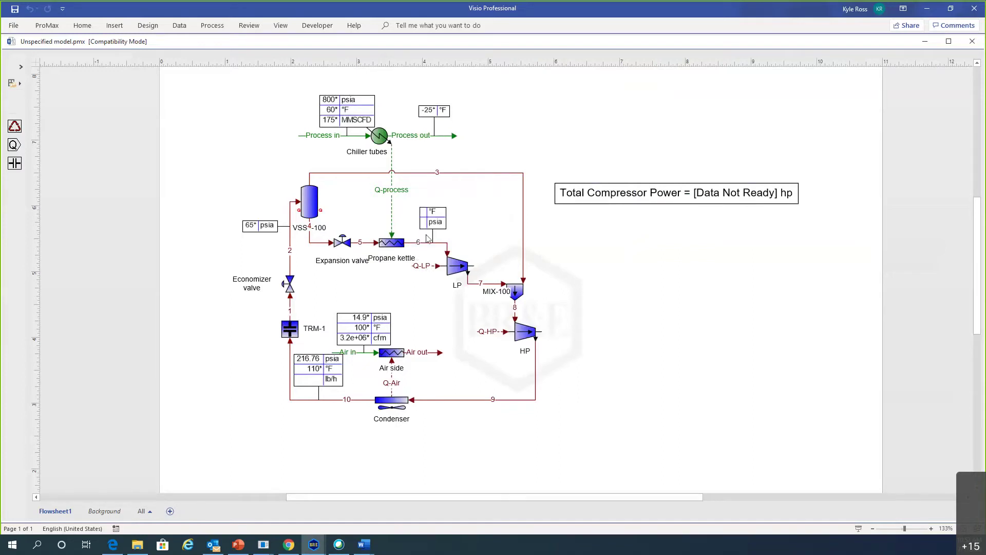
{"action": "mouse_move", "coordinate": [420, 246]}
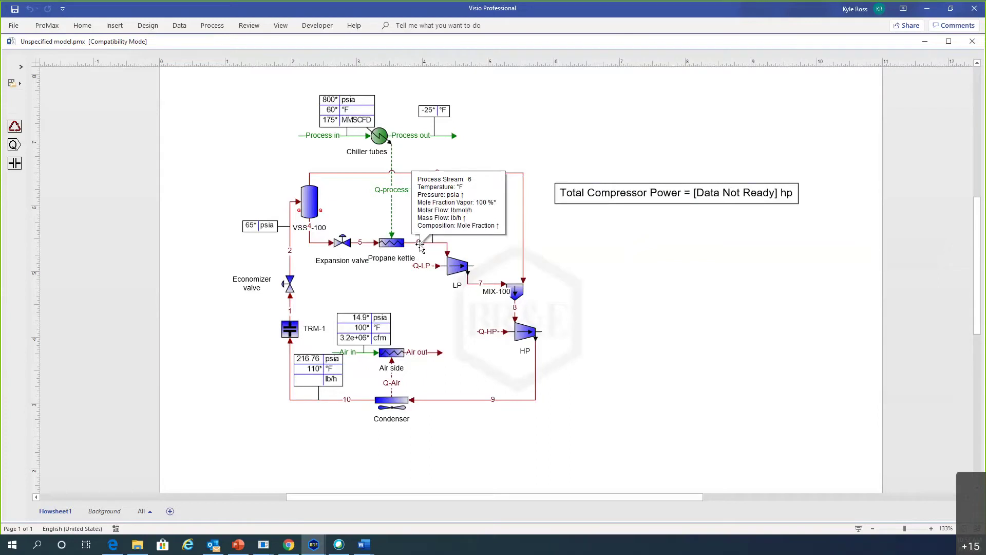
{"action": "left_click", "coordinate": [420, 246]}
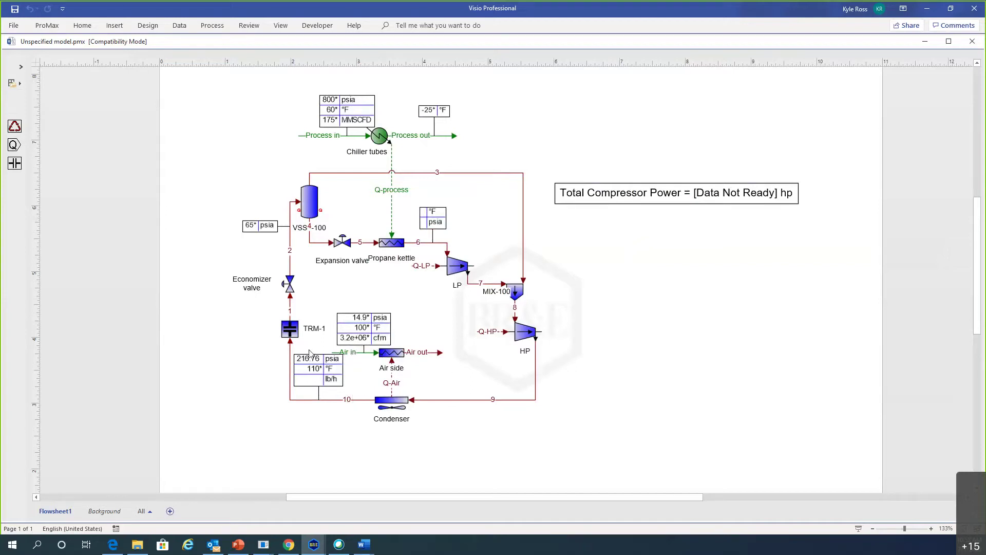
{"action": "double_click", "coordinate": [286, 331]}
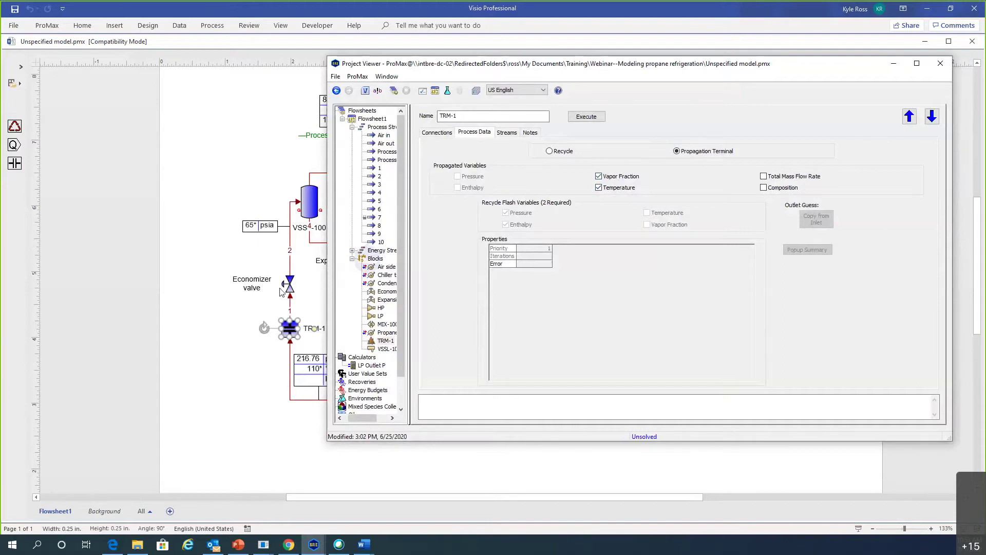
{"action": "mouse_move", "coordinate": [288, 299]}
{"action": "left_click", "coordinate": [941, 63]}
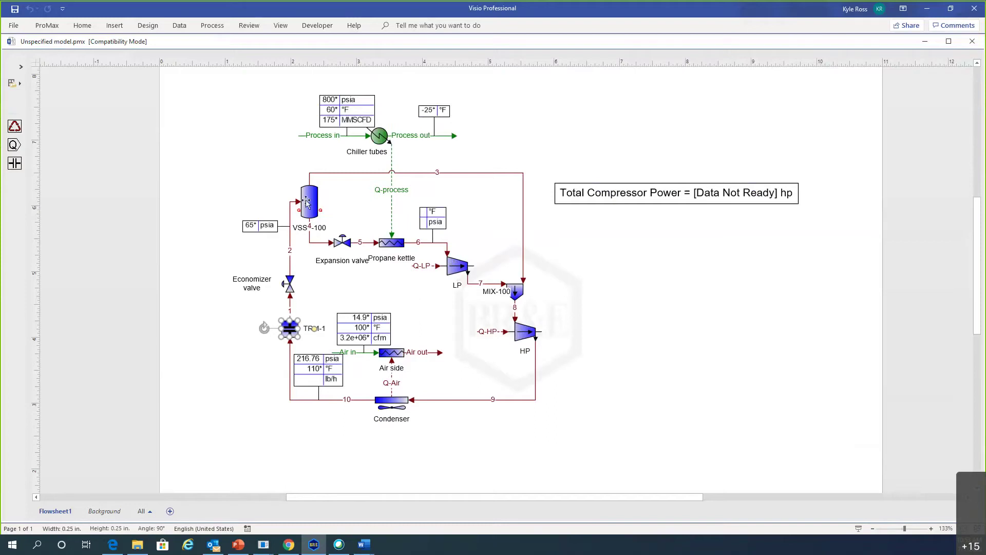
Step: Rename the VSS-100 vessel to Economizer
{"action": "left_click", "coordinate": [313, 229]}
{"action": "type", "text": "Ec"}
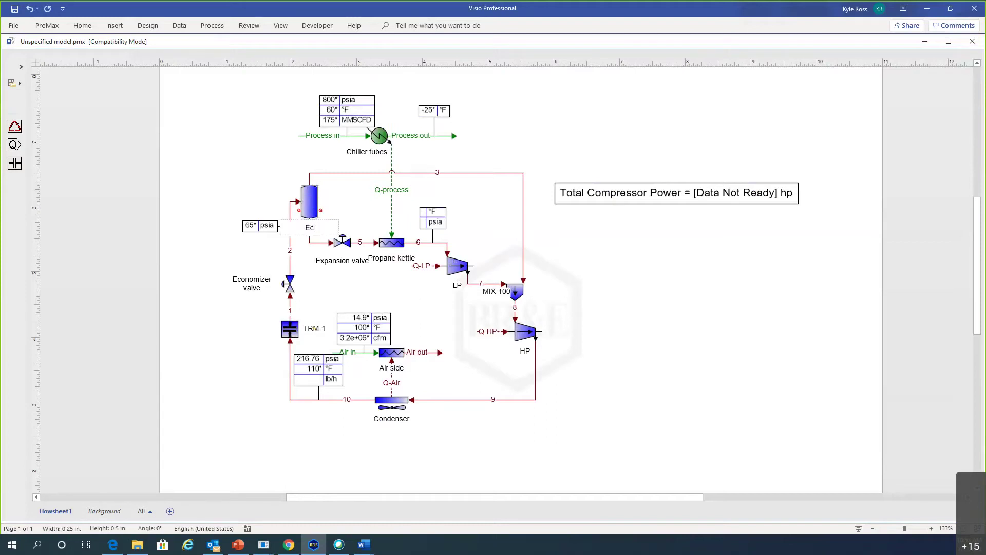
{"action": "type", "text": "onomizer"}
{"action": "key", "text": "Escape"}
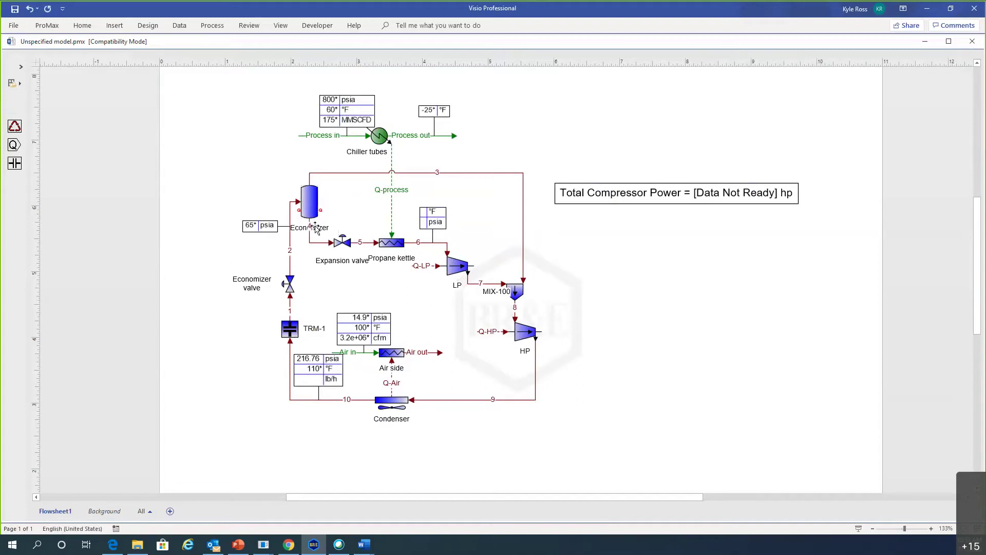
Step: Place the Economizer label beside the vessel and show the ProMax shapes pane
{"action": "left_click", "coordinate": [318, 226]}
{"action": "left_click_drag", "start_coordinate": [350, 202], "coordinate": [343, 205]}
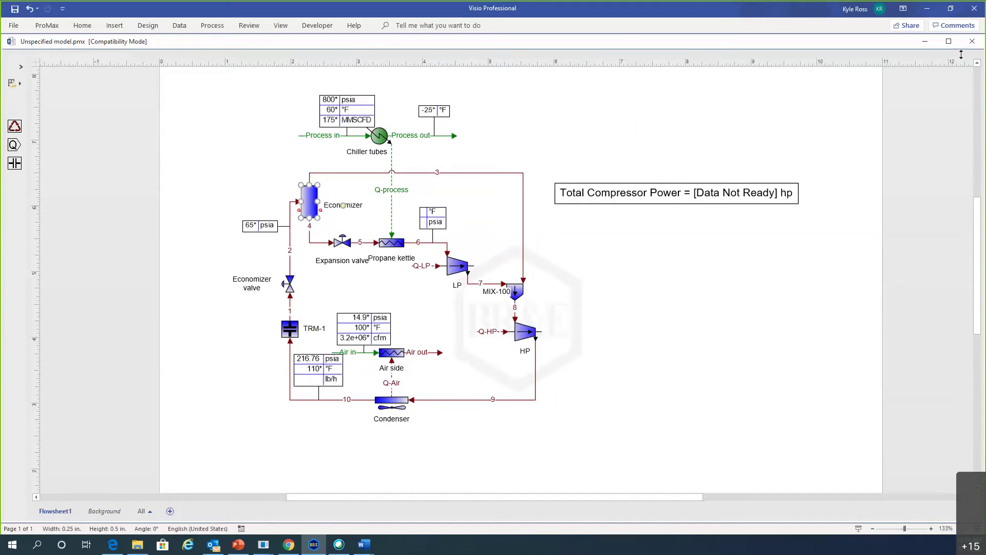
{"action": "left_click", "coordinate": [21, 67]}
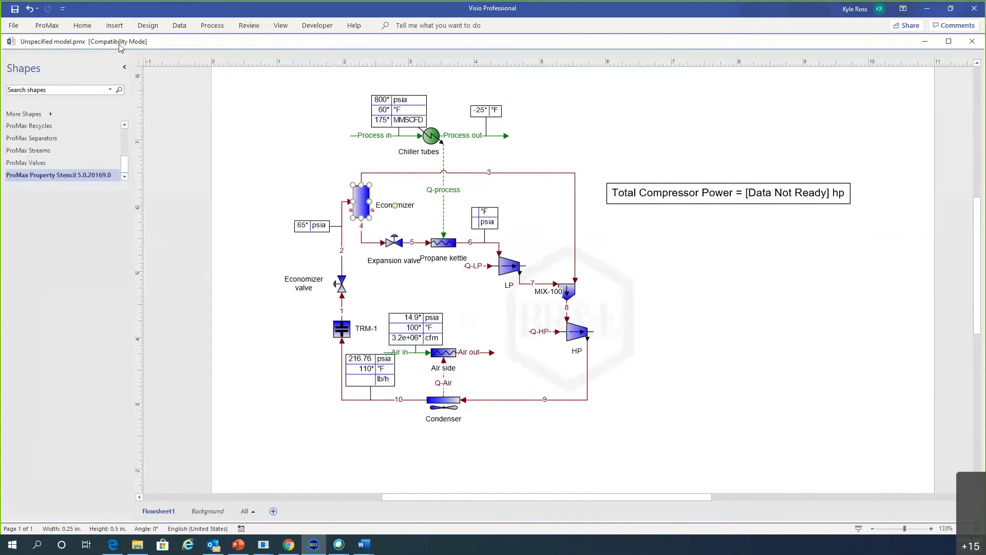
Step: Execute the whole flowsheet so Total Compressor Power solves to 4,653 hp
{"action": "left_click", "coordinate": [52, 27]}
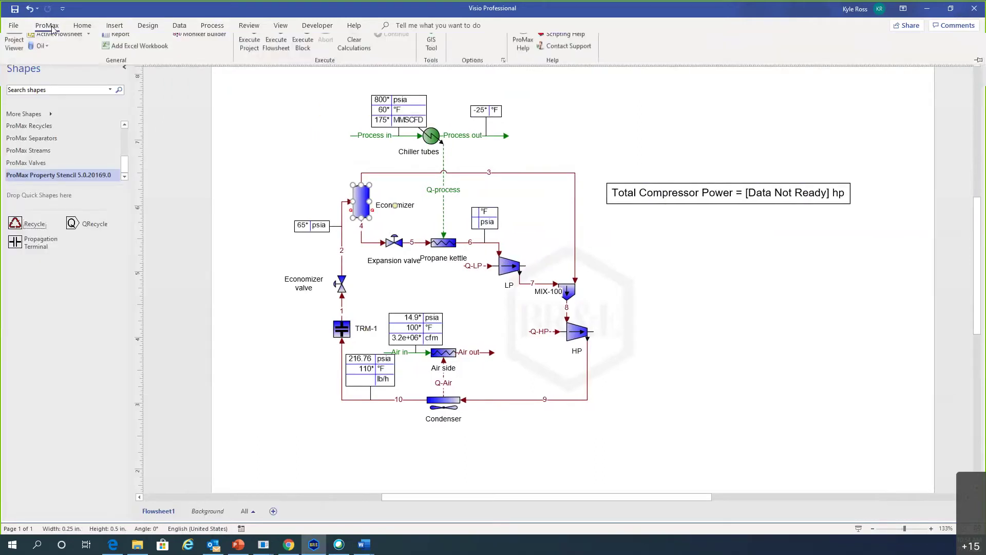
{"action": "left_click", "coordinate": [279, 44]}
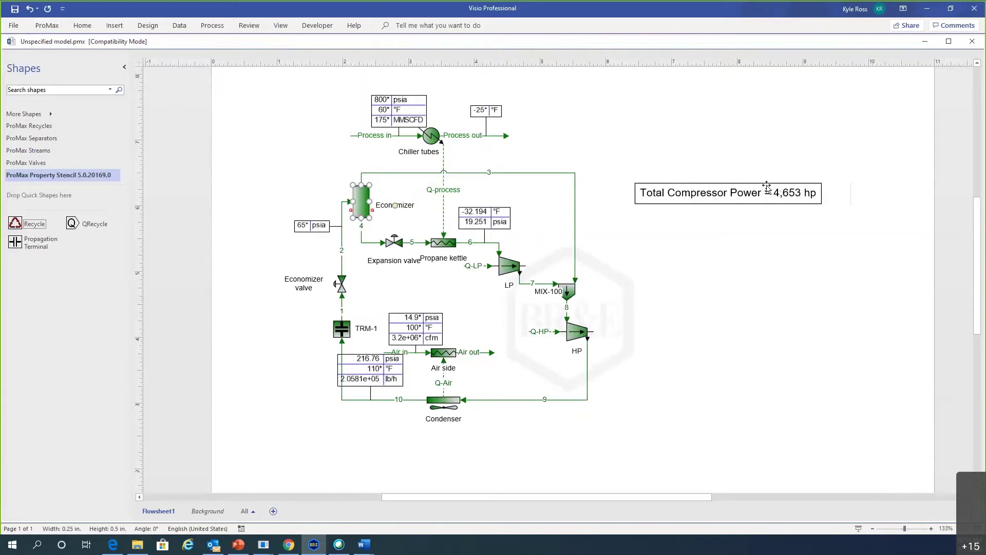
{"action": "double_click", "coordinate": [342, 247]}
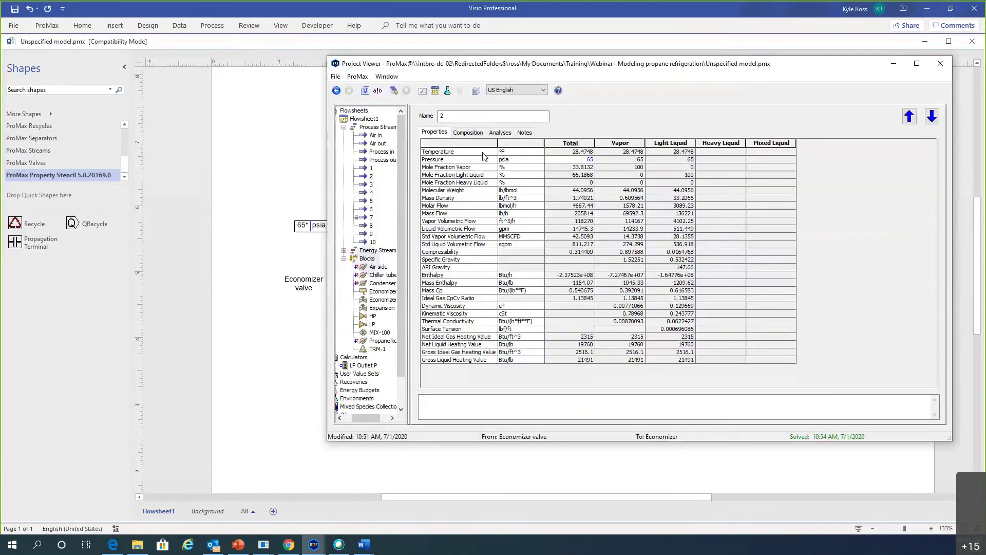
Step: Change stream 2's total pressure to 70 psia and re-solve, giving 32.7846 °F
{"action": "left_click", "coordinate": [580, 160]}
{"action": "type", "text": "70"}
{"action": "left_click", "coordinate": [395, 90]}
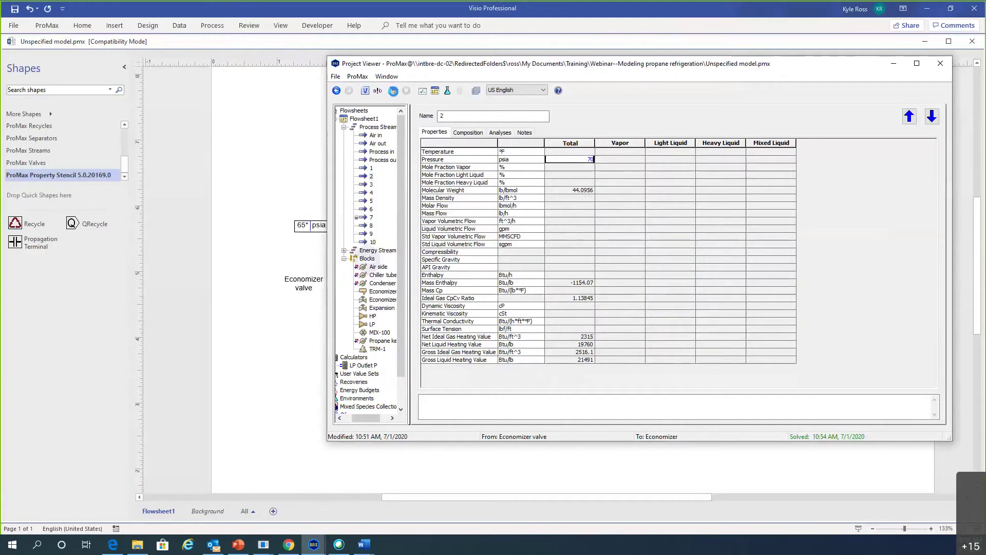
{"action": "left_click", "coordinate": [281, 168]}
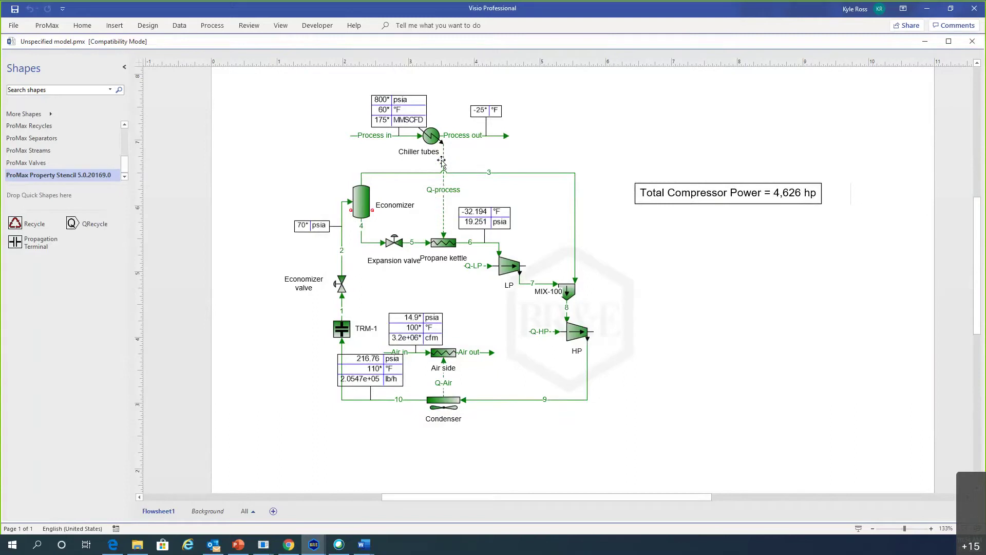
{"action": "double_click", "coordinate": [411, 244]}
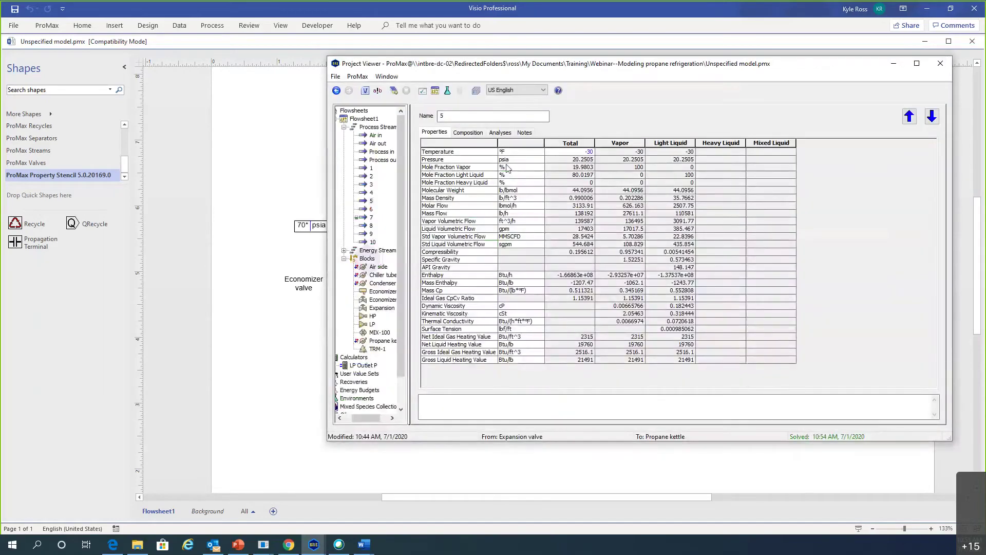
{"action": "mouse_move", "coordinate": [577, 170]}
{"action": "mouse_move", "coordinate": [580, 217]}
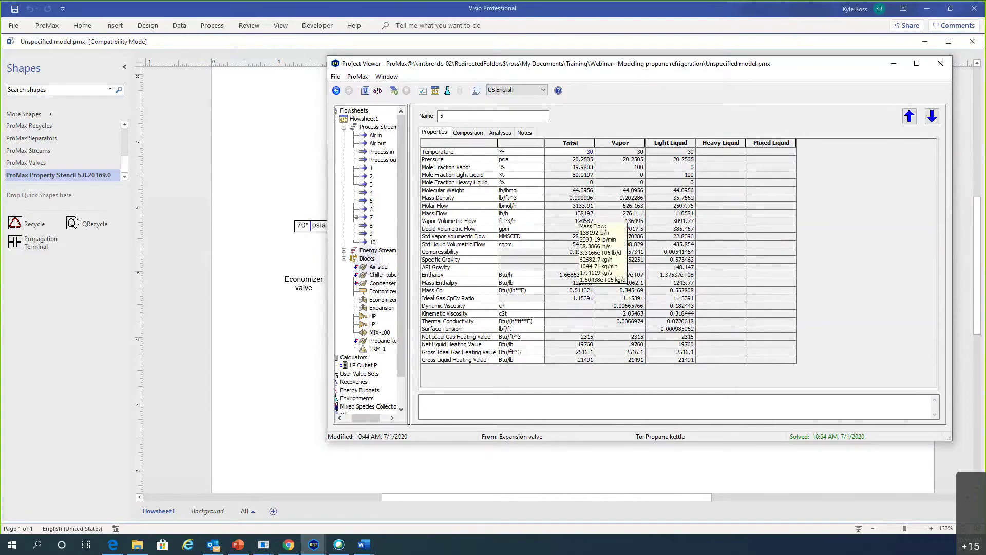
{"action": "left_click", "coordinate": [577, 221]}
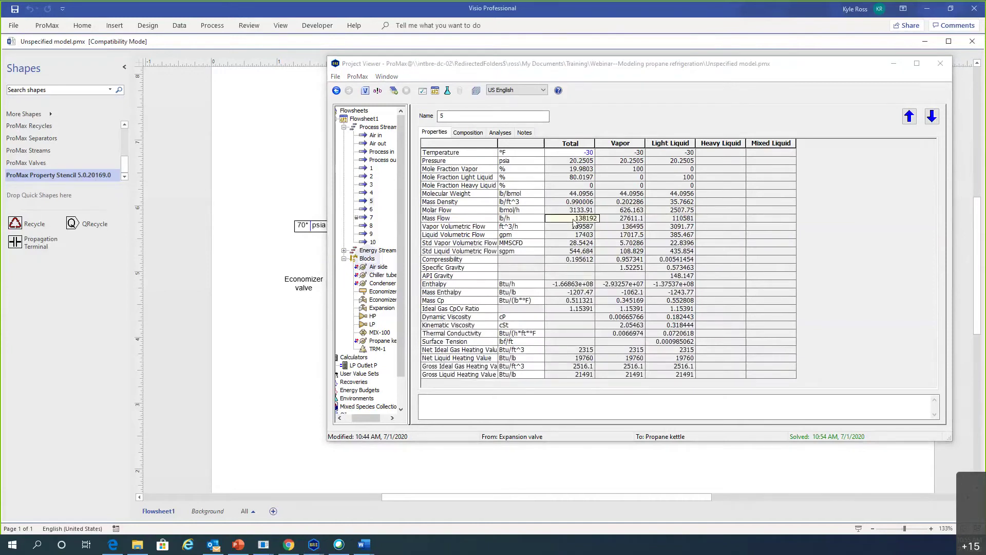
{"action": "key", "text": "Up"}
{"action": "left_click", "coordinate": [563, 219]}
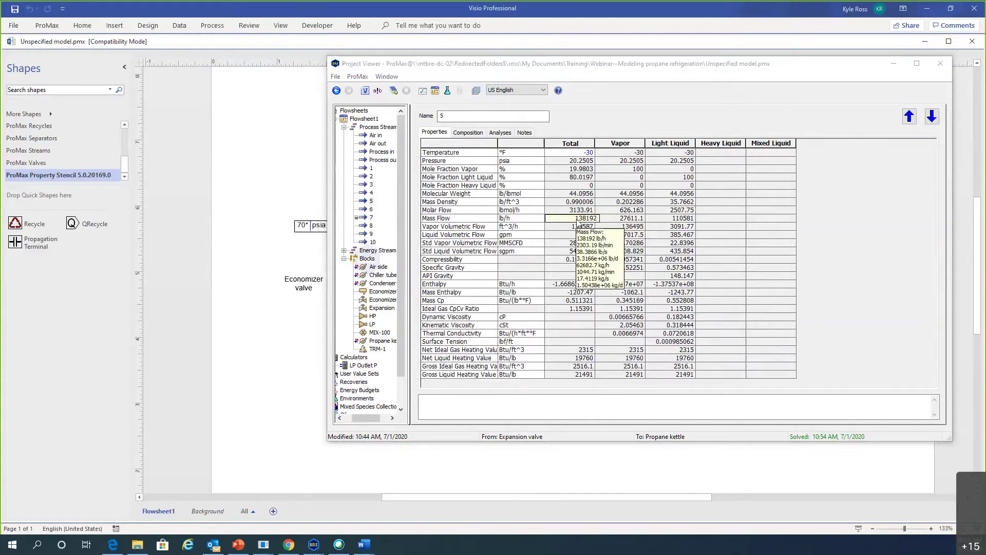
{"action": "left_click", "coordinate": [284, 165]}
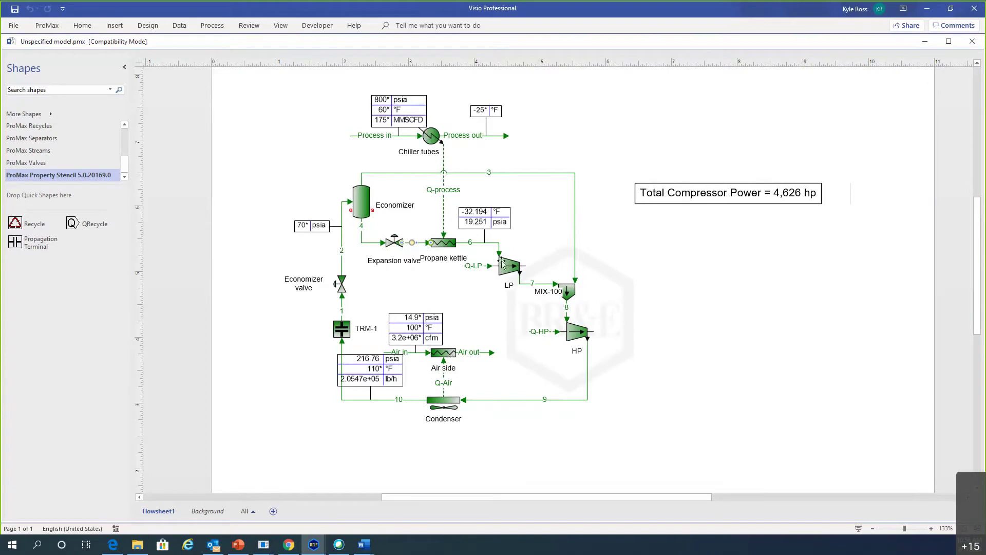
Step: Review the Propane kettle's rating Shell, Baffles and Tubes settings
{"action": "mouse_move", "coordinate": [506, 266]}
{"action": "mouse_move", "coordinate": [437, 253]}
{"action": "double_click", "coordinate": [441, 246]}
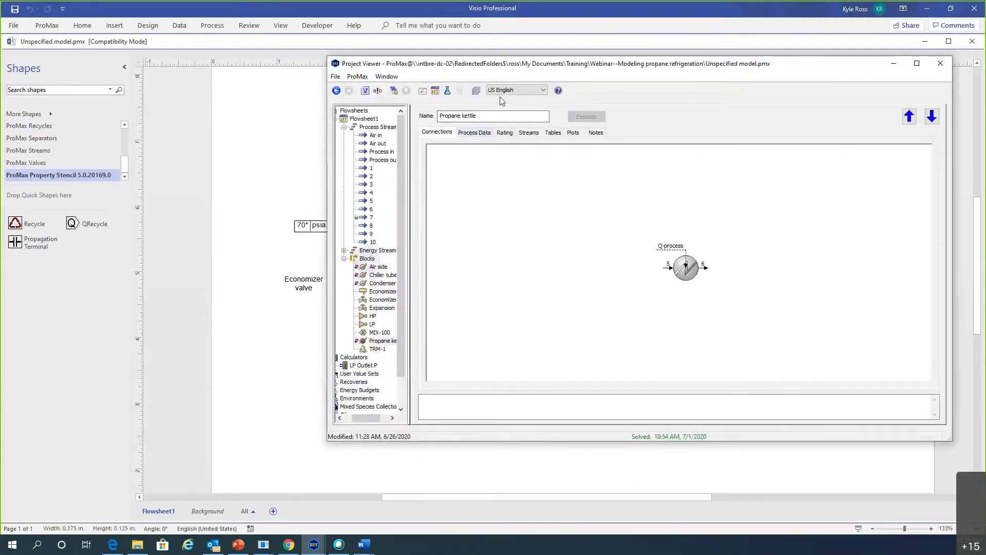
{"action": "left_click", "coordinate": [505, 133]}
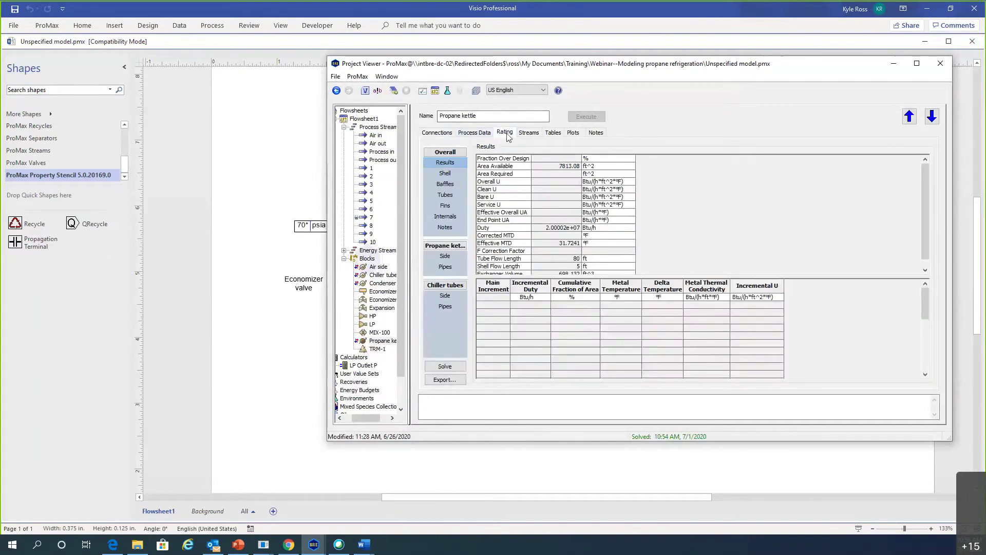
{"action": "left_click", "coordinate": [446, 175]}
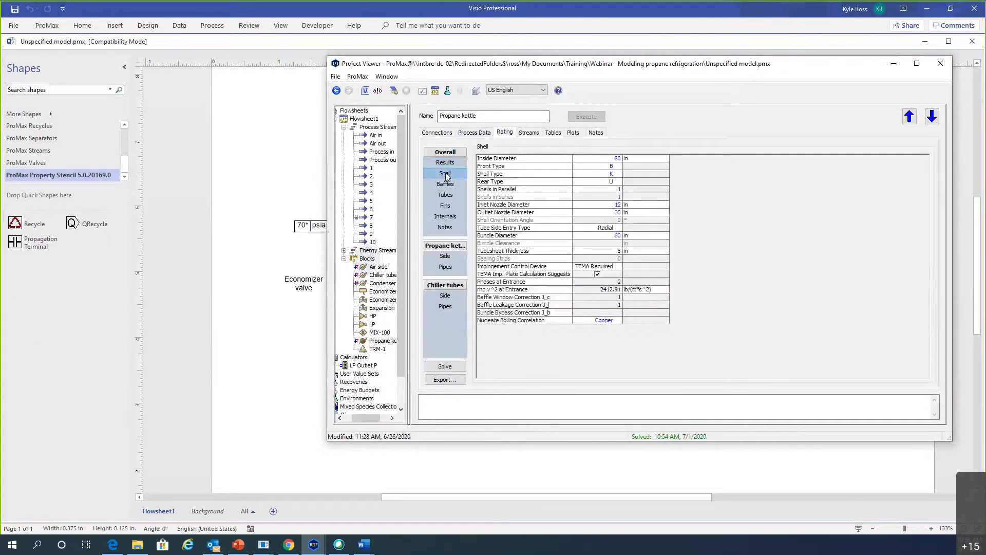
{"action": "mouse_move", "coordinate": [602, 165]}
{"action": "mouse_move", "coordinate": [606, 238]}
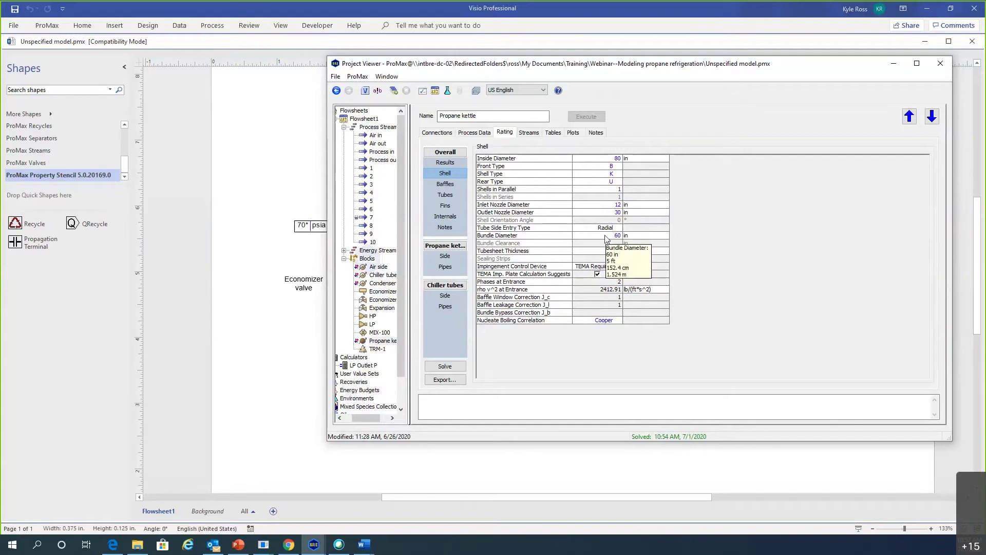
{"action": "left_click", "coordinate": [443, 185]}
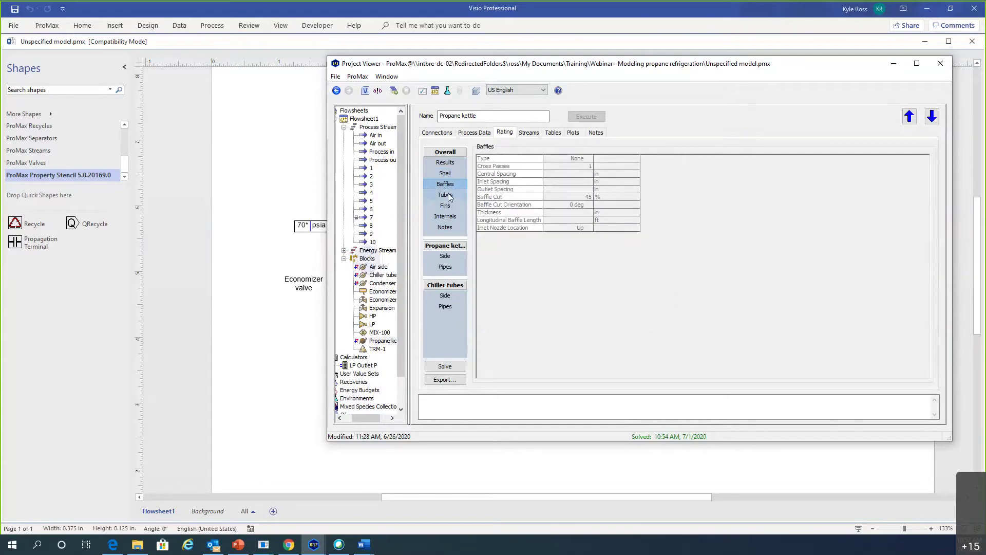
{"action": "left_click", "coordinate": [446, 196]}
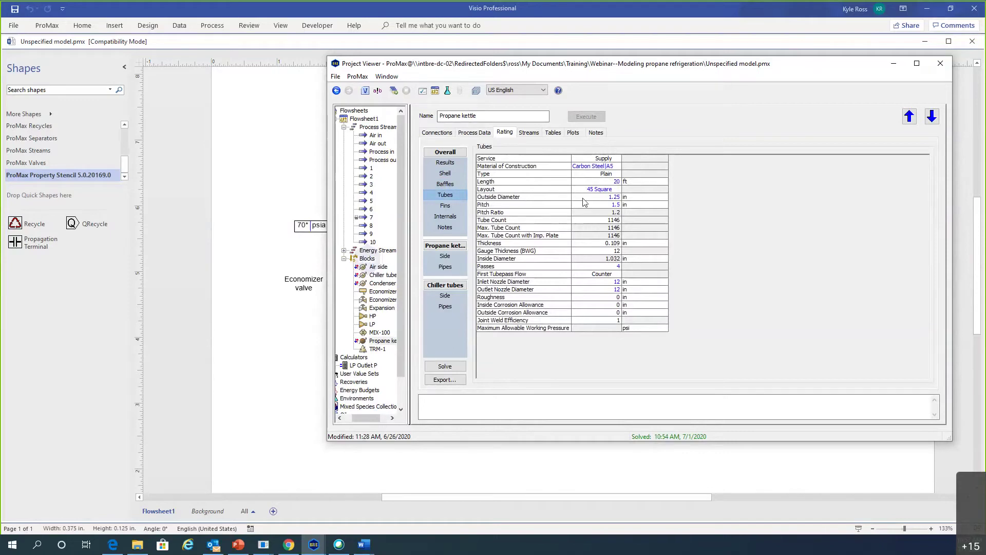
Step: Solve the Propane kettle rating, showing 59.4606% over design, and return to the flowsheet
{"action": "mouse_move", "coordinate": [591, 202]}
{"action": "left_click", "coordinate": [446, 163]}
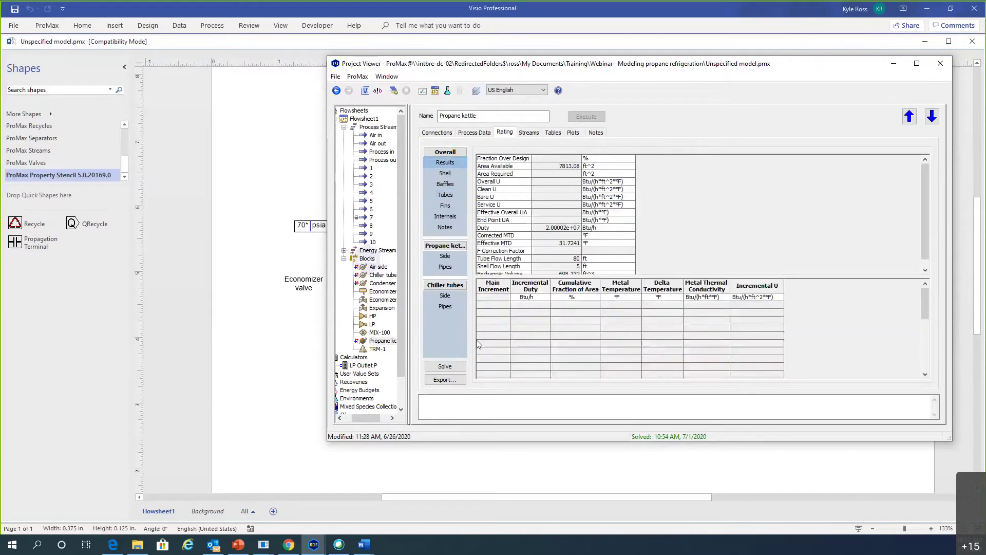
{"action": "left_click", "coordinate": [446, 368]}
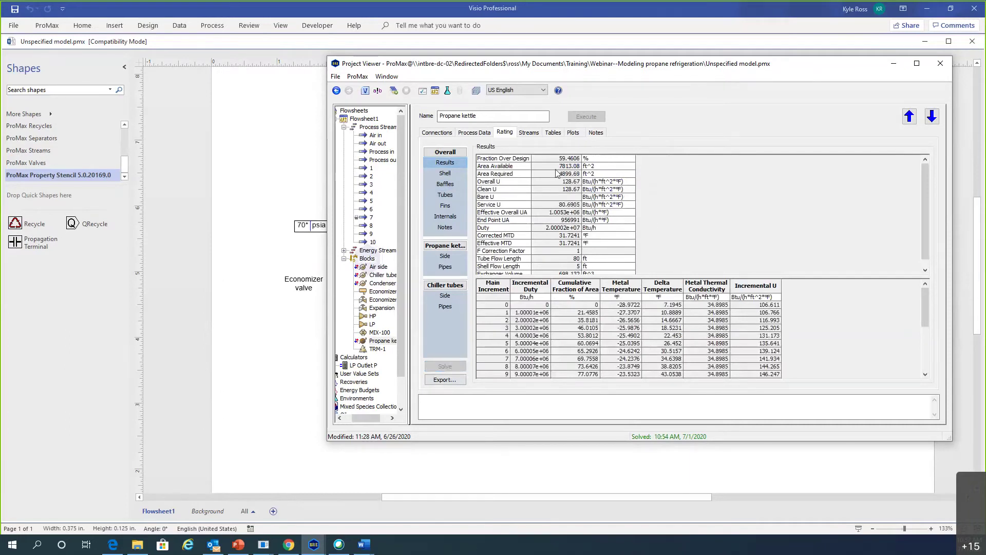
{"action": "mouse_move", "coordinate": [563, 163]}
{"action": "left_click_drag", "start_coordinate": [546, 63], "coordinate": [501, 293]}
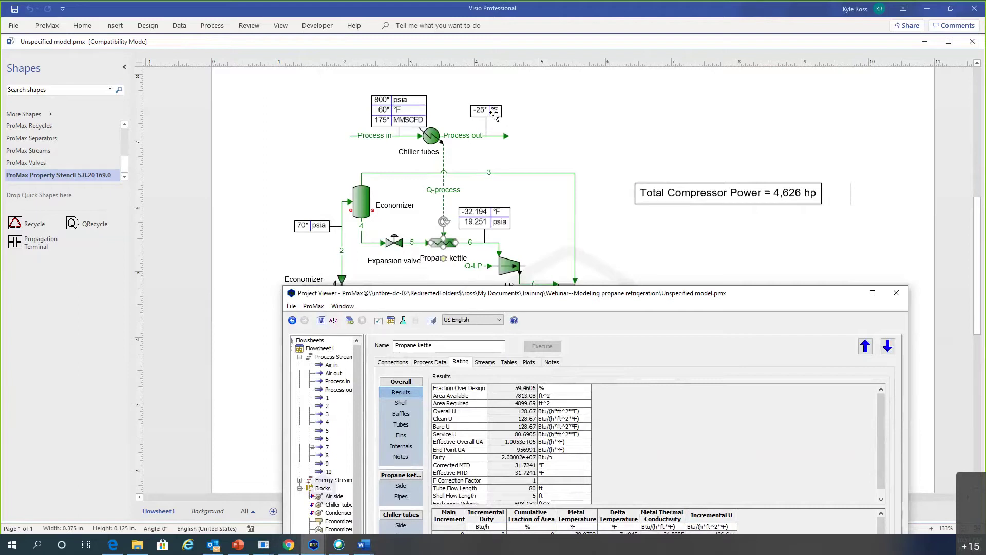
{"action": "mouse_move", "coordinate": [522, 391]}
{"action": "left_click", "coordinate": [597, 192]}
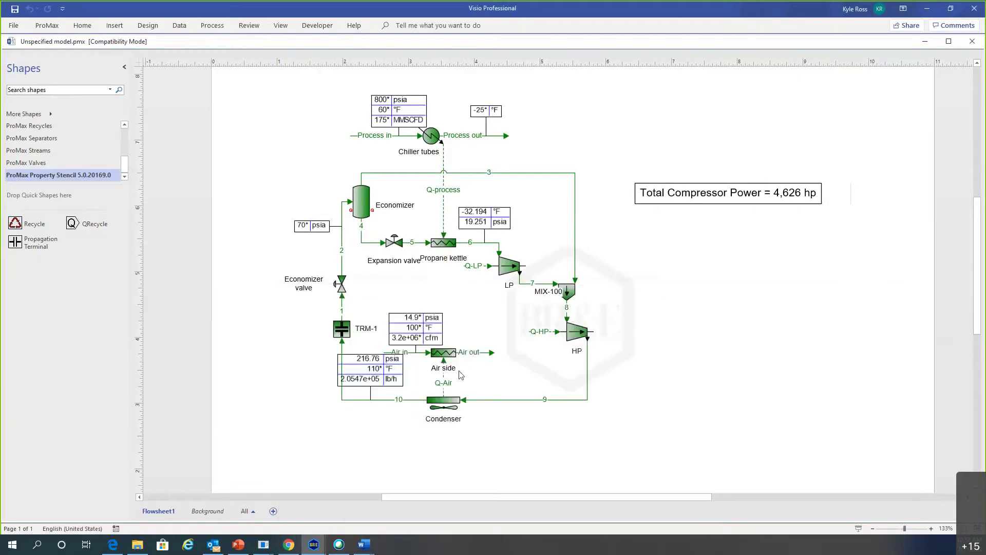
Step: Solve the Air side exchanger rating, giving -44.9389% over design, and return to the flowsheet
{"action": "double_click", "coordinate": [443, 353]}
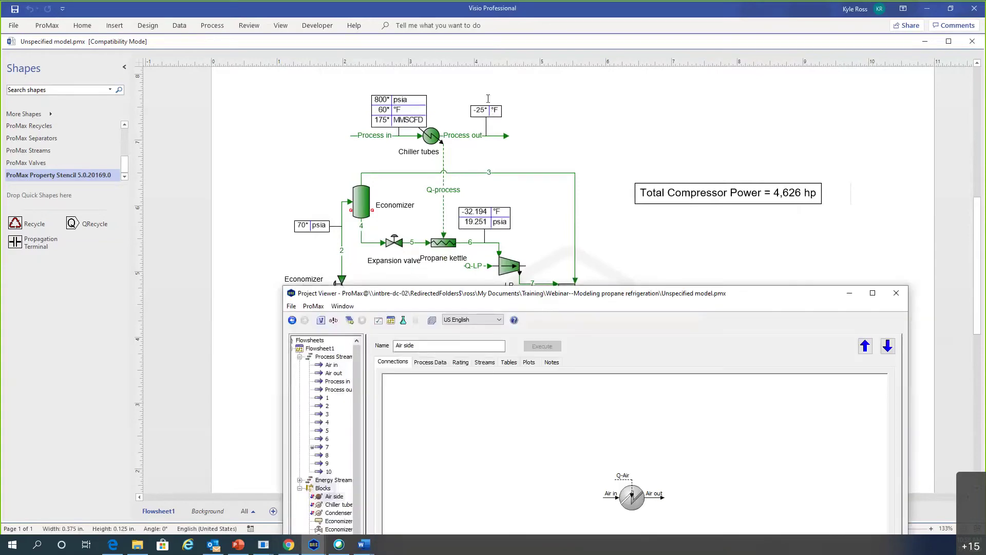
{"action": "left_click_drag", "start_coordinate": [514, 294], "coordinate": [499, 48]}
{"action": "left_click", "coordinate": [447, 117]}
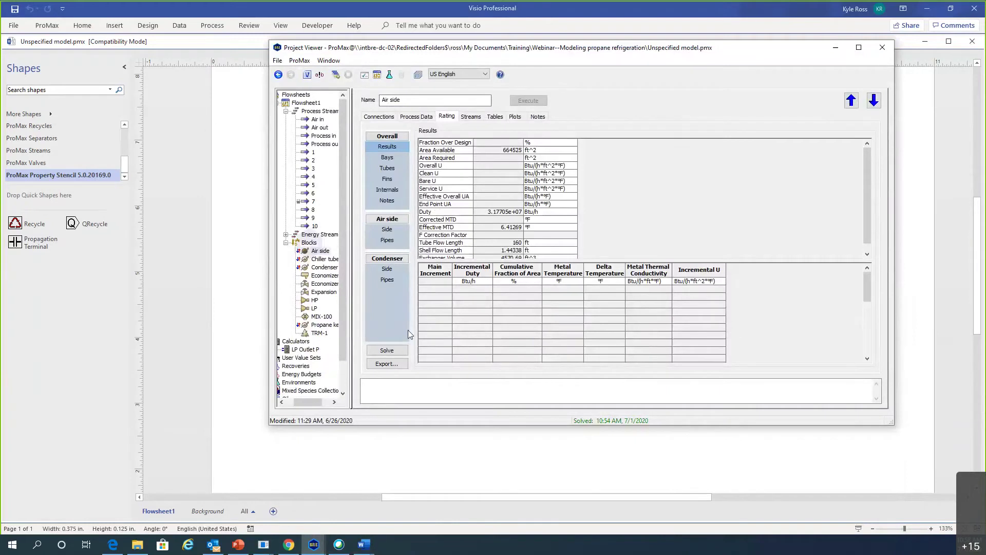
{"action": "left_click", "coordinate": [386, 351]}
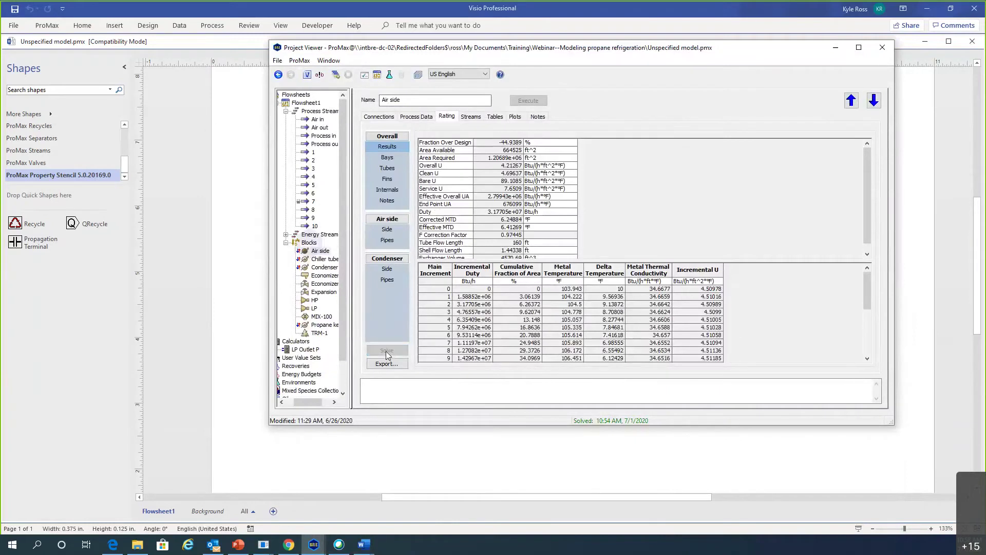
{"action": "mouse_move", "coordinate": [497, 150]}
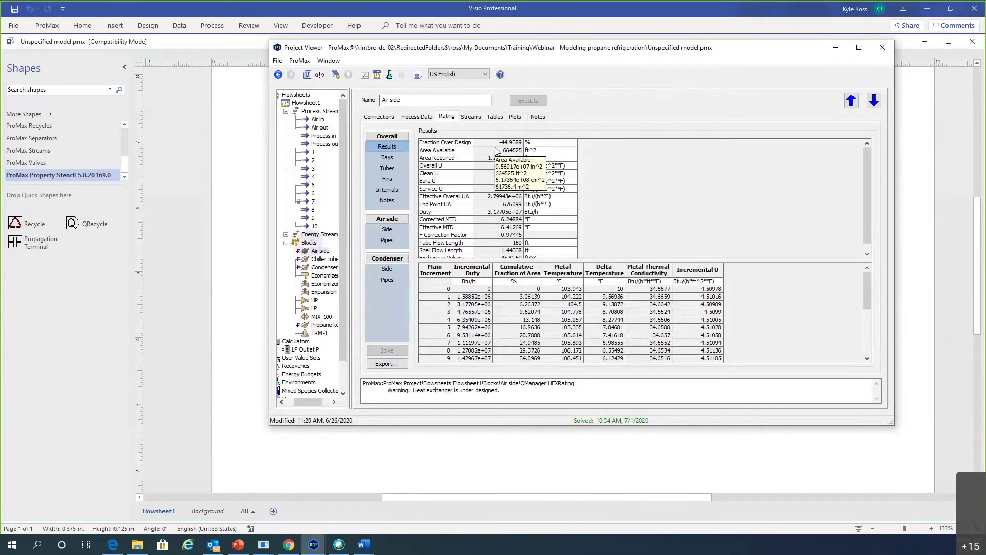
{"action": "left_click", "coordinate": [229, 185]}
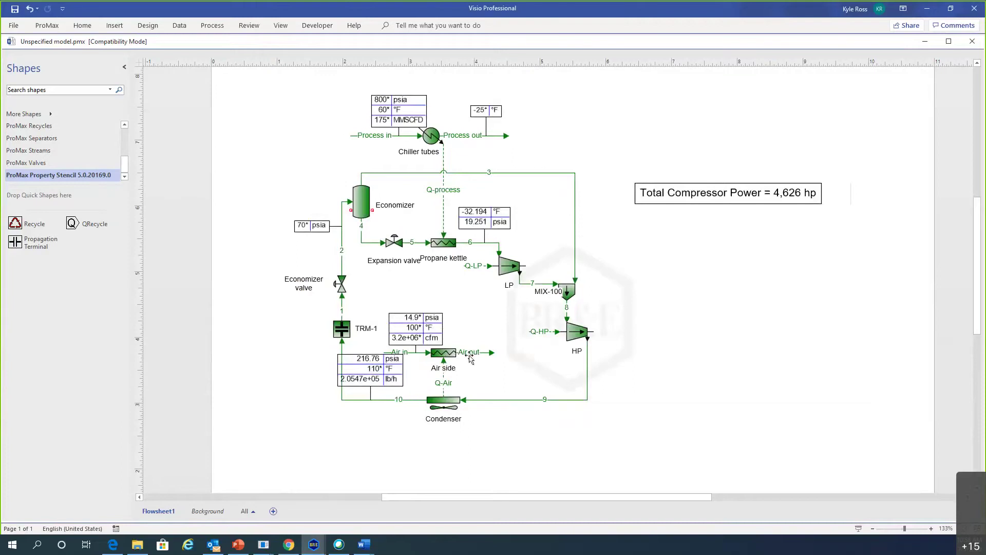
{"action": "mouse_move", "coordinate": [473, 354]}
{"action": "double_click", "coordinate": [509, 267]}
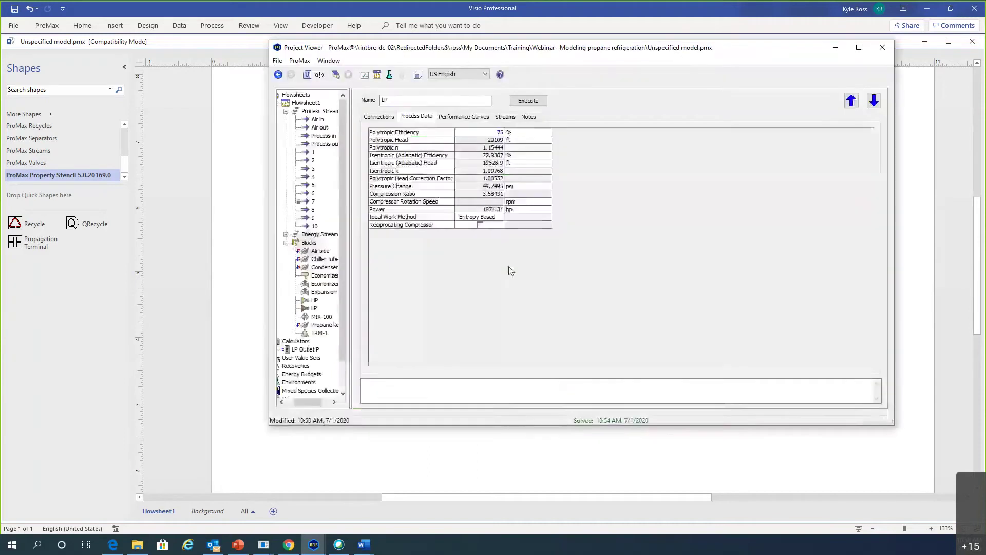
{"action": "left_click", "coordinate": [464, 117]}
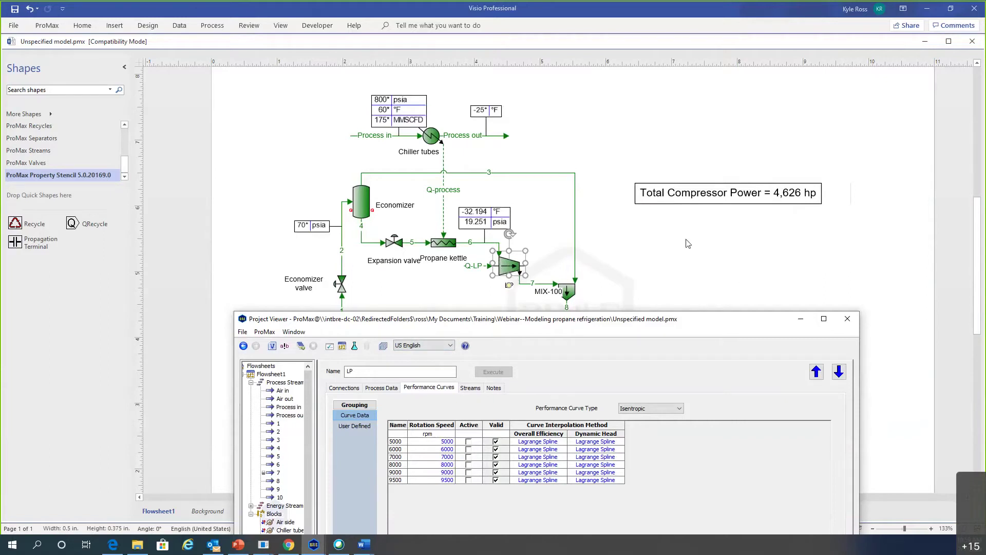
{"action": "left_click", "coordinate": [671, 267]}
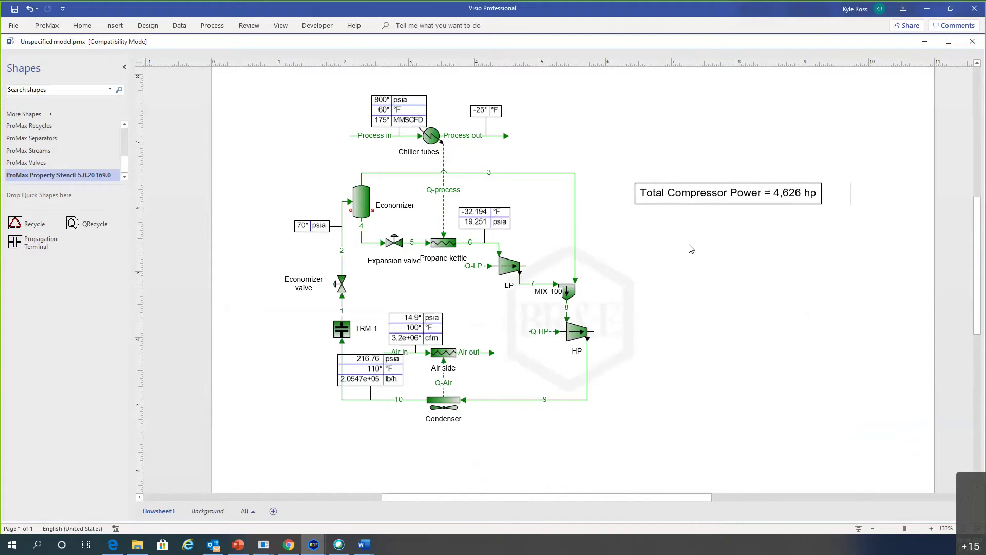
{"action": "mouse_move", "coordinate": [506, 266]}
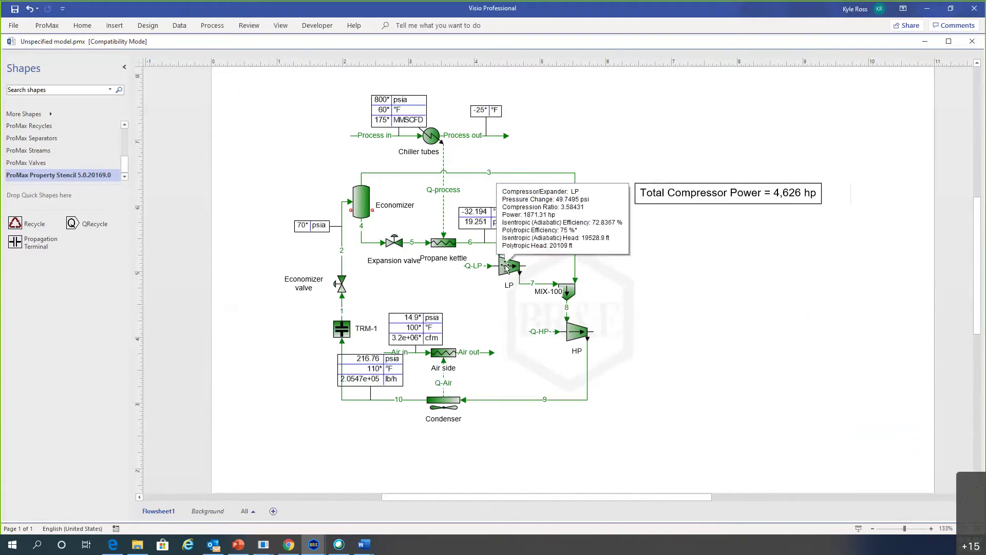
{"action": "left_click", "coordinate": [507, 267]}
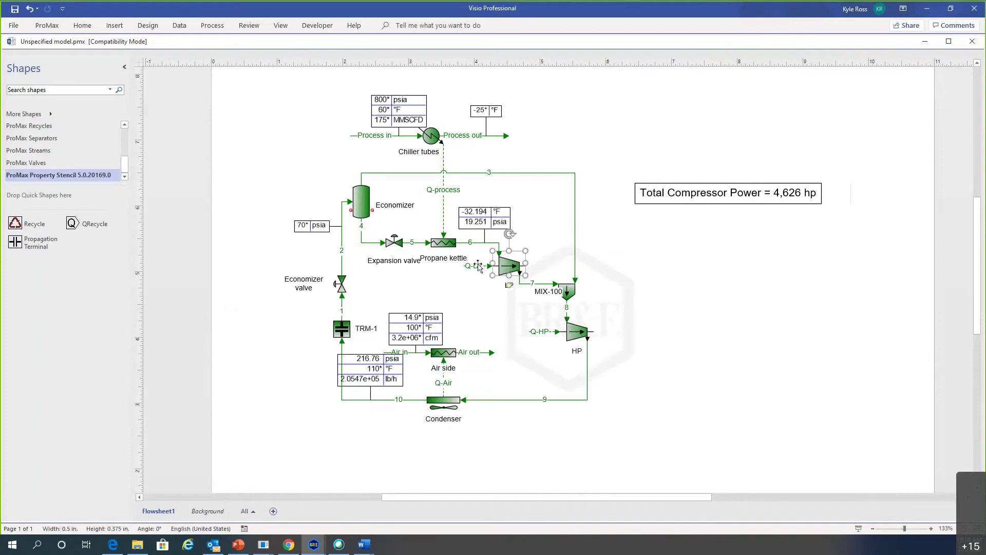
Step: Delete the LP compressor's 75% Polytropic Efficiency after the curve-type error appears
{"action": "double_click", "coordinate": [507, 265]}
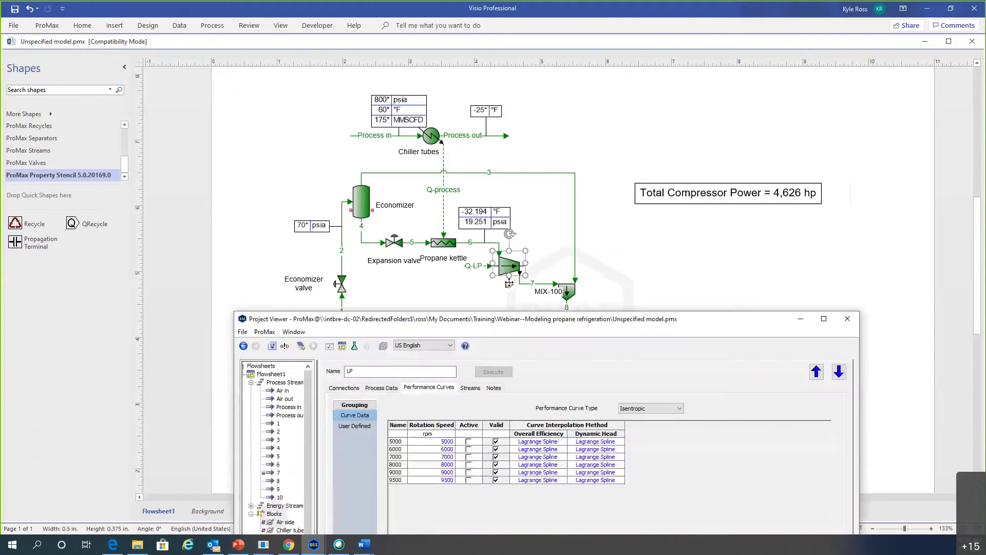
{"action": "left_click_drag", "start_coordinate": [599, 321], "coordinate": [648, 10]}
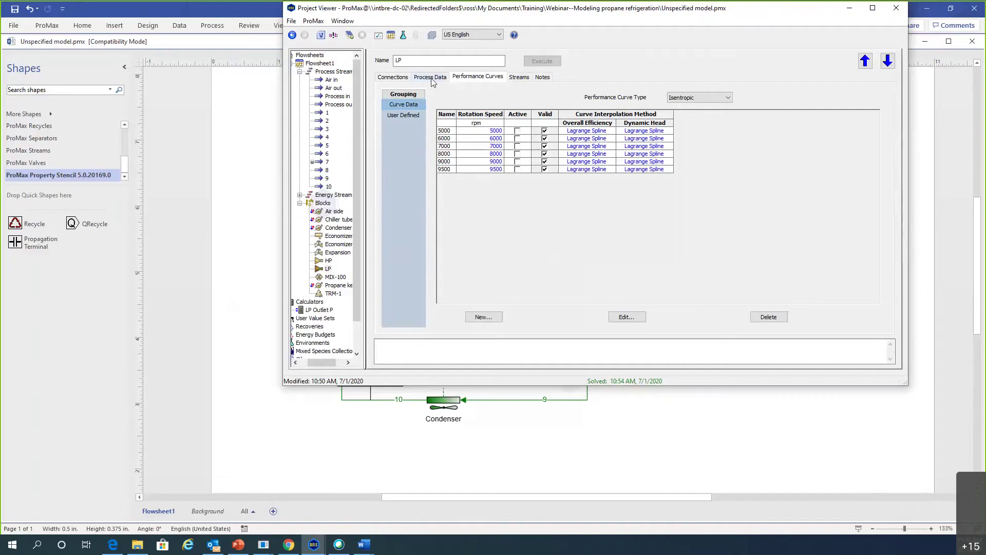
{"action": "left_click", "coordinate": [516, 133]}
{"action": "left_click", "coordinate": [516, 132]}
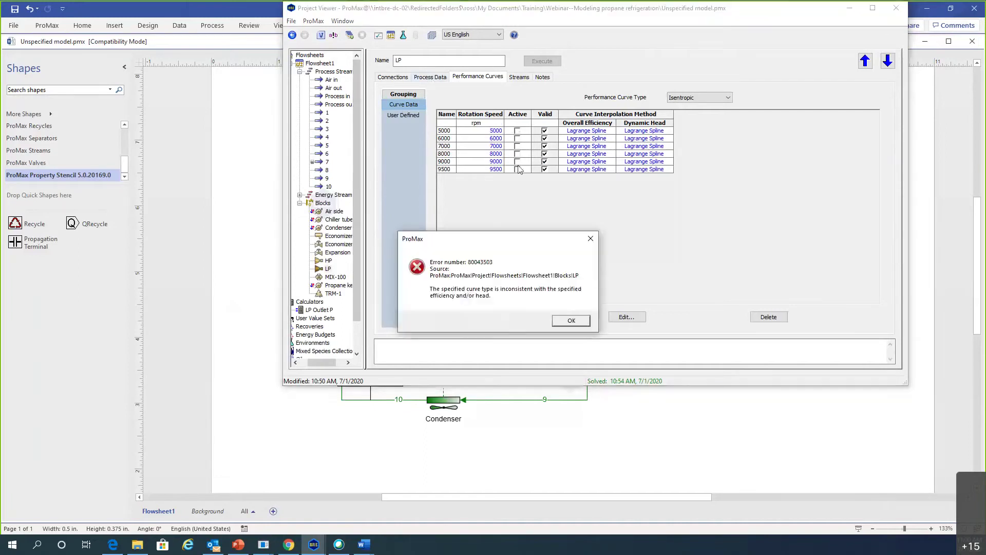
{"action": "left_click", "coordinate": [571, 320]}
{"action": "left_click", "coordinate": [429, 77]}
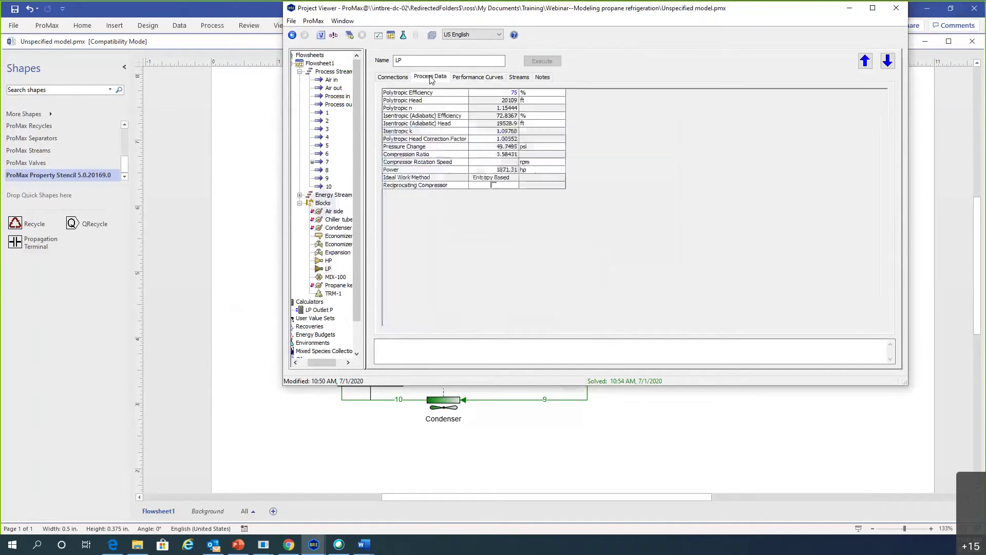
{"action": "left_click", "coordinate": [511, 93]}
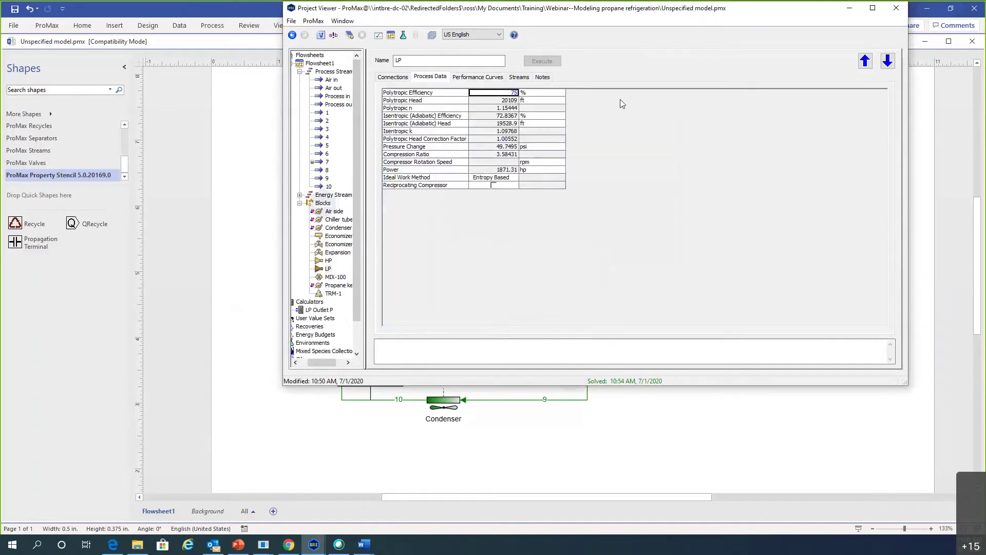
{"action": "key", "text": "Delete"}
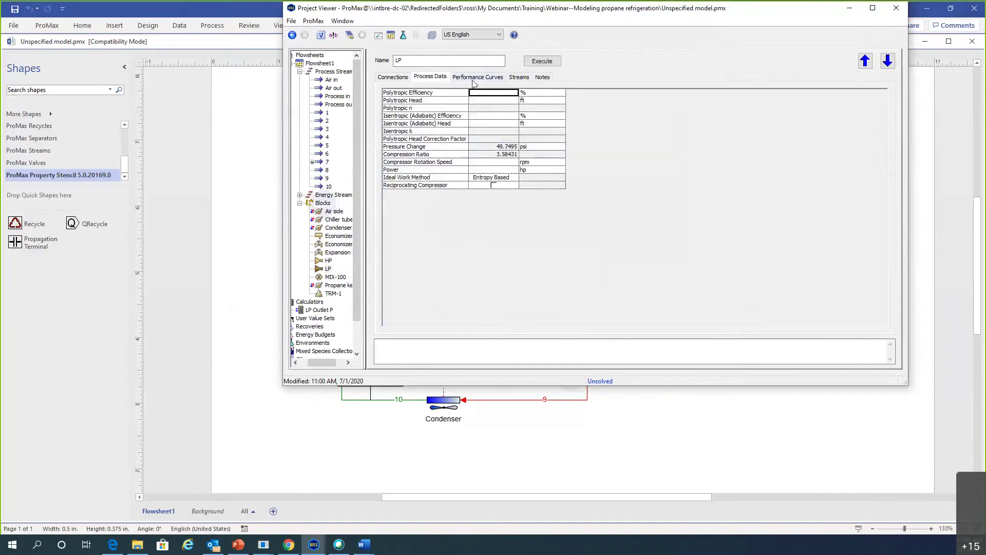
Step: Activate all six LP performance curves, 5000 to 9500 rpm, and return to the flowsheet
{"action": "left_click", "coordinate": [469, 77]}
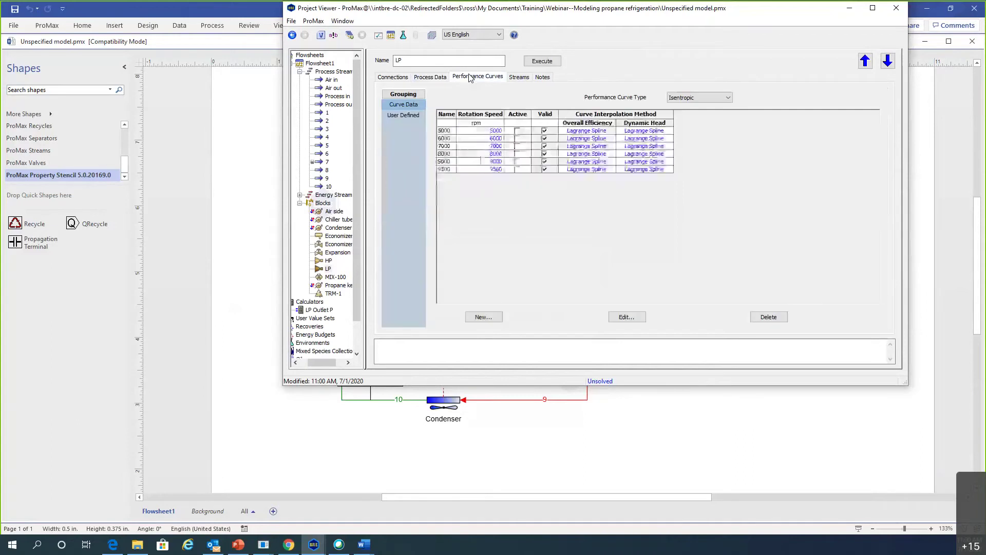
{"action": "left_click", "coordinate": [517, 131]}
{"action": "left_click", "coordinate": [517, 138]}
{"action": "left_click", "coordinate": [517, 146]}
{"action": "left_click", "coordinate": [516, 154]}
{"action": "left_click", "coordinate": [516, 161]}
{"action": "left_click", "coordinate": [517, 169]}
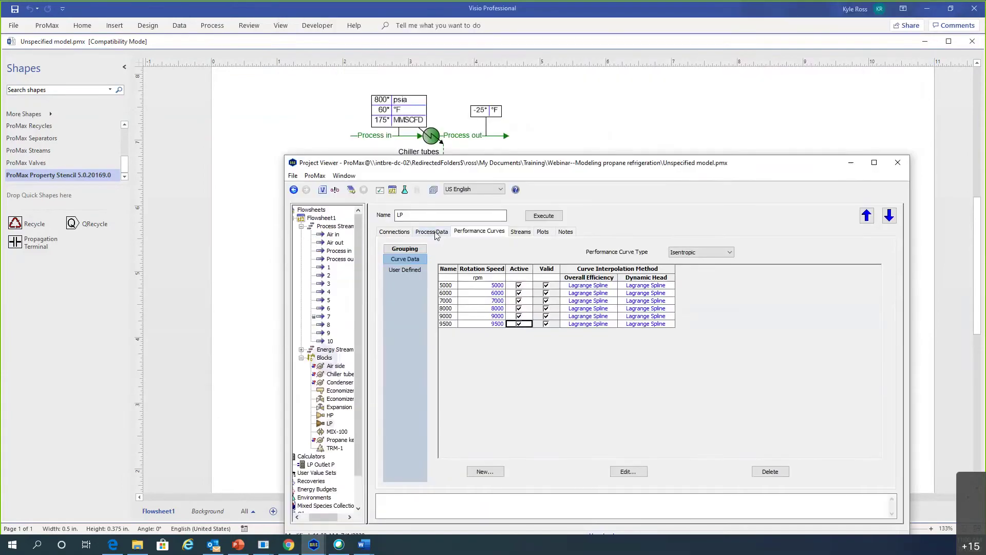
{"action": "left_click", "coordinate": [432, 232]}
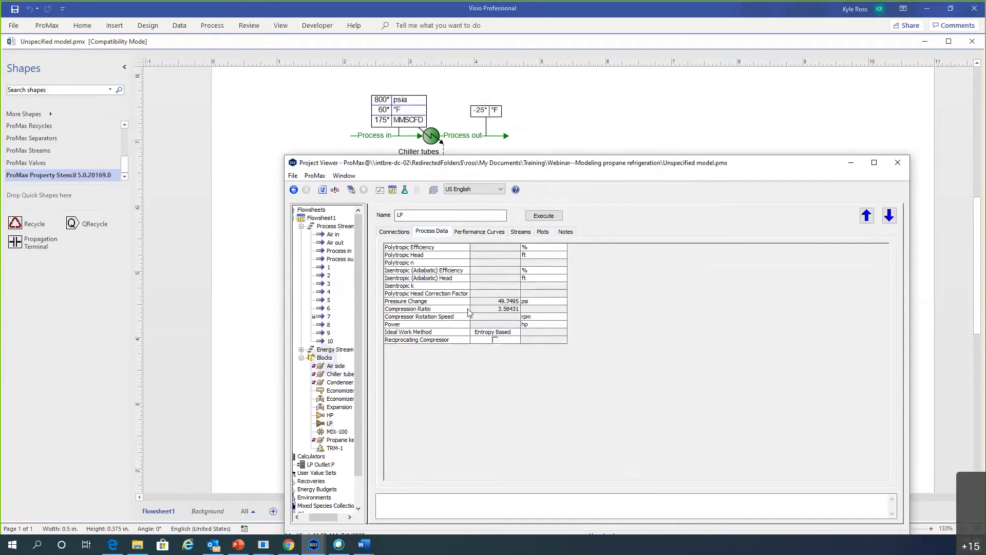
{"action": "left_click", "coordinate": [712, 117]}
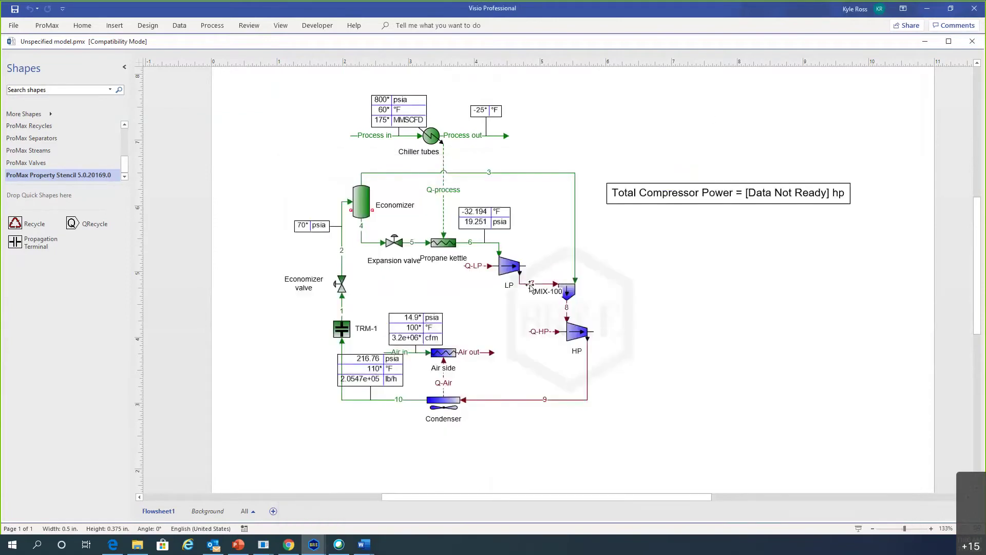
{"action": "key", "text": "Escape"}
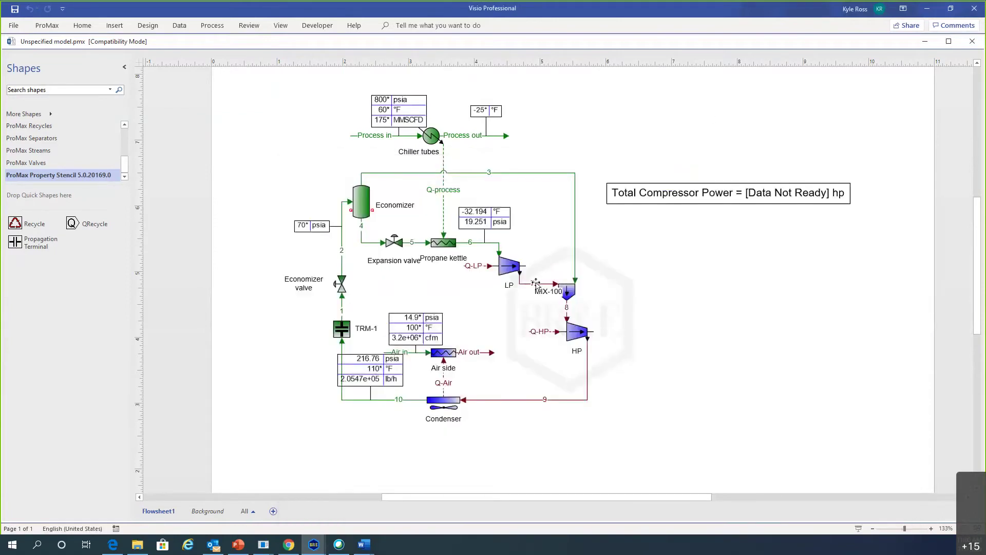
Step: Delete the LP Outlet P calculator from stream 7's pressure
{"action": "double_click", "coordinate": [537, 283]}
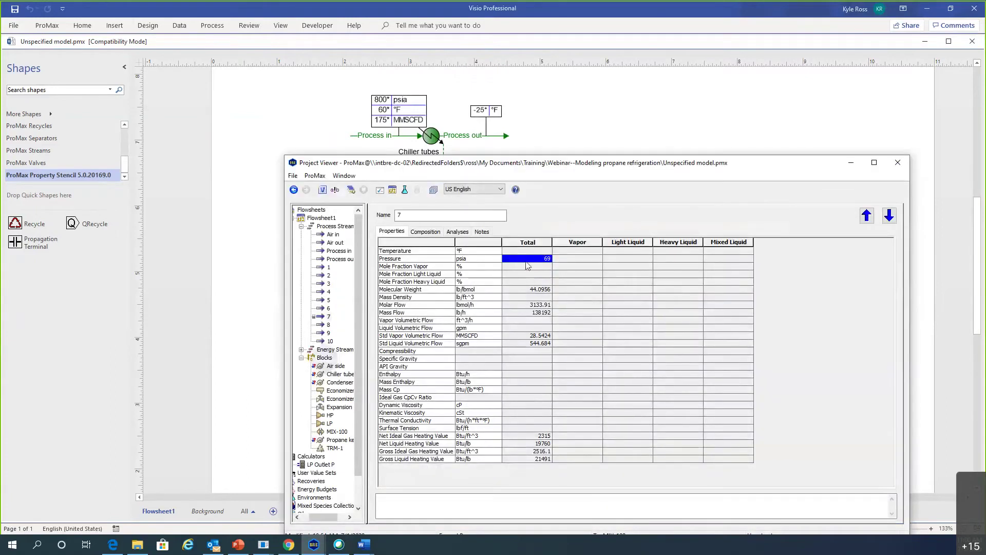
{"action": "mouse_move", "coordinate": [519, 264]}
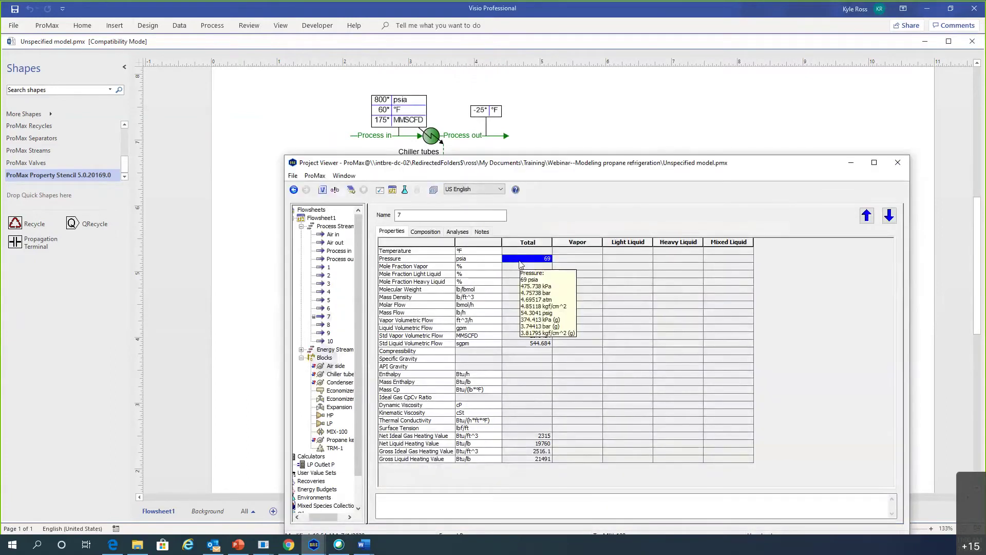
{"action": "right_click", "coordinate": [520, 264]}
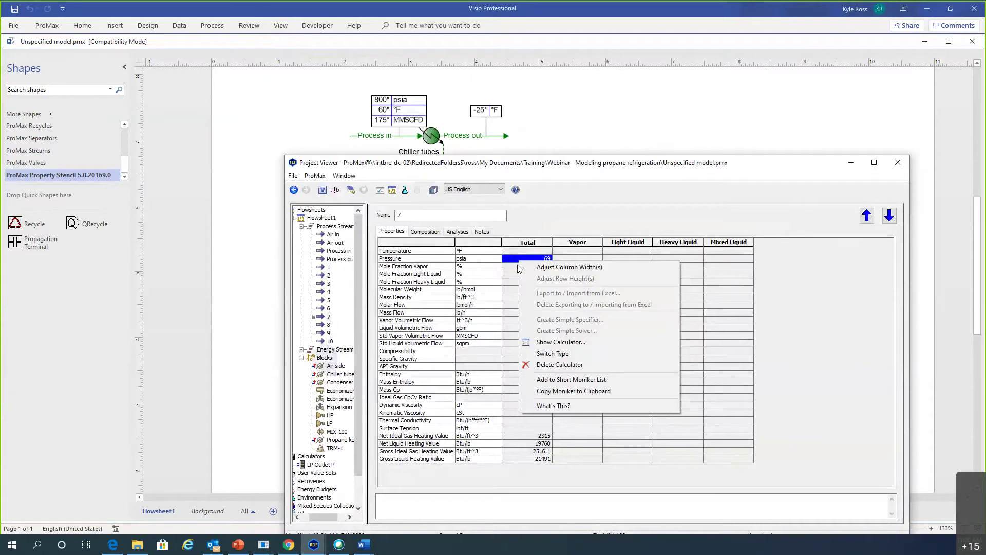
{"action": "left_click", "coordinate": [517, 264]}
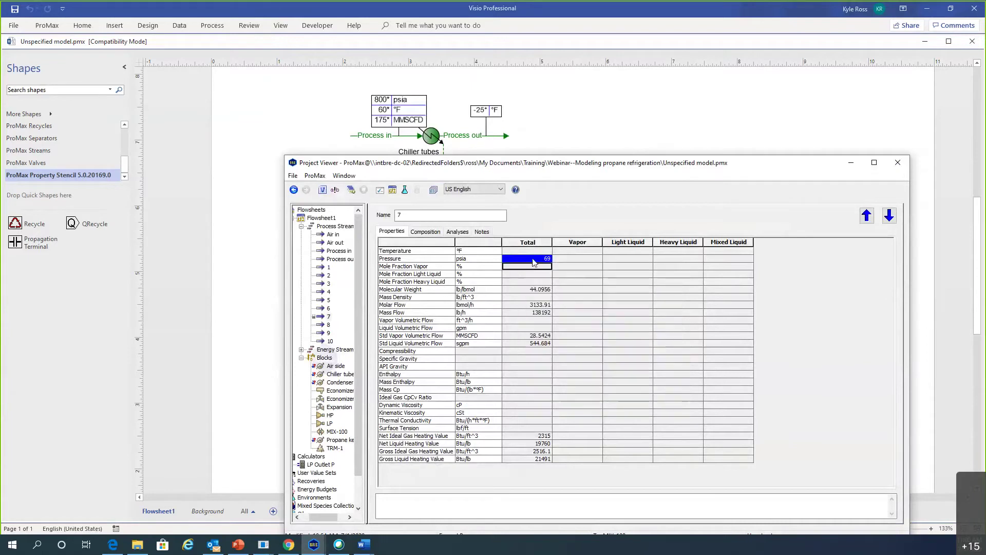
{"action": "right_click", "coordinate": [533, 262]}
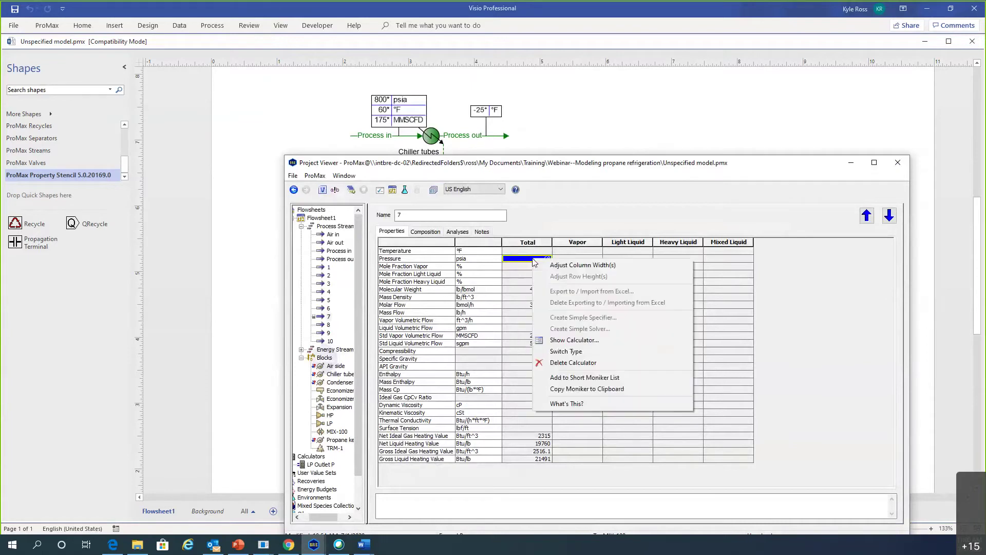
{"action": "left_click", "coordinate": [571, 363]}
{"action": "left_click", "coordinate": [511, 309]}
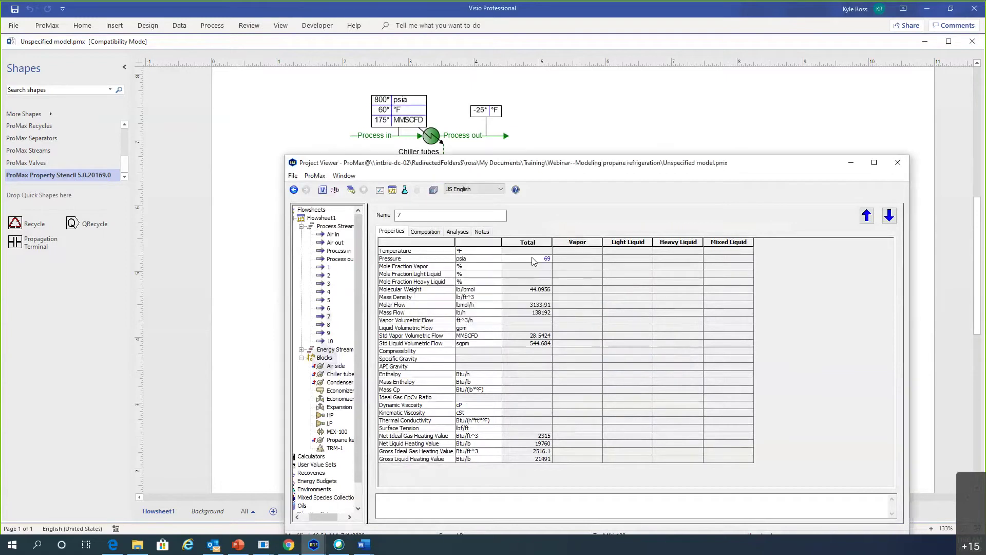
Step: Clear stream 7's 69 psia pressure and return to the flowsheet
{"action": "left_click", "coordinate": [529, 259]}
{"action": "key", "text": "Delete"}
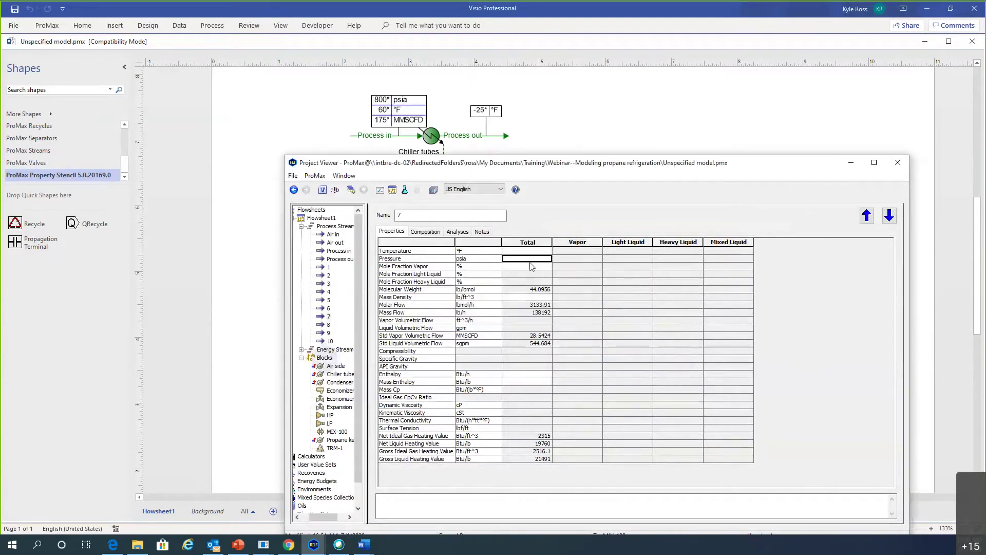
{"action": "left_click", "coordinate": [632, 109]}
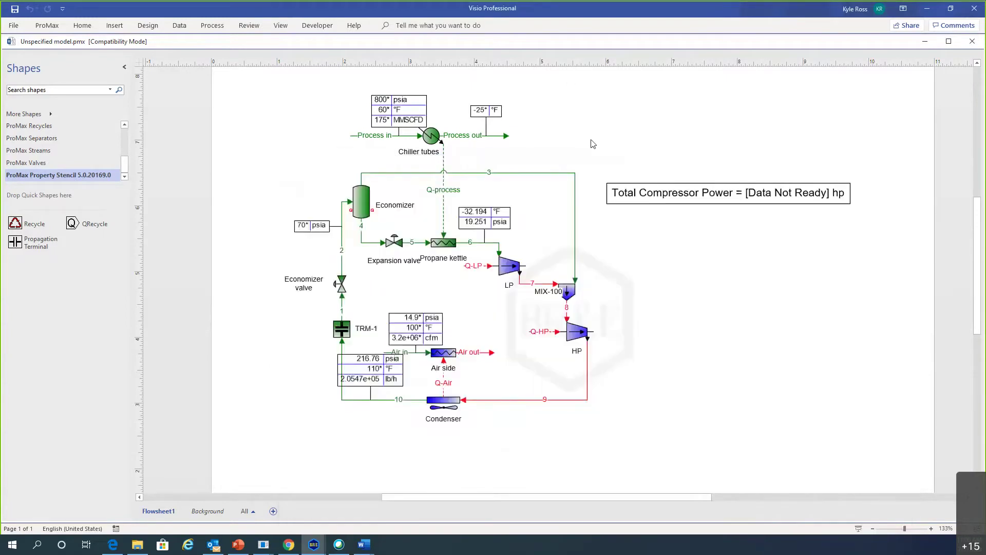
Step: Set the LP compressor rotation speed to 7000 rpm
{"action": "double_click", "coordinate": [507, 267]}
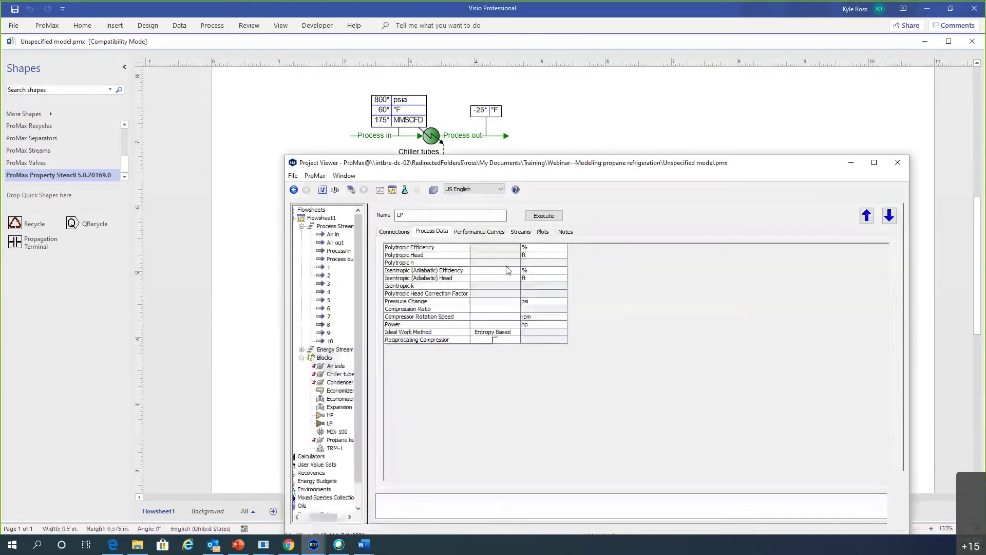
{"action": "left_click", "coordinate": [511, 316]}
{"action": "type", "text": "7000"}
{"action": "key", "text": "Return"}
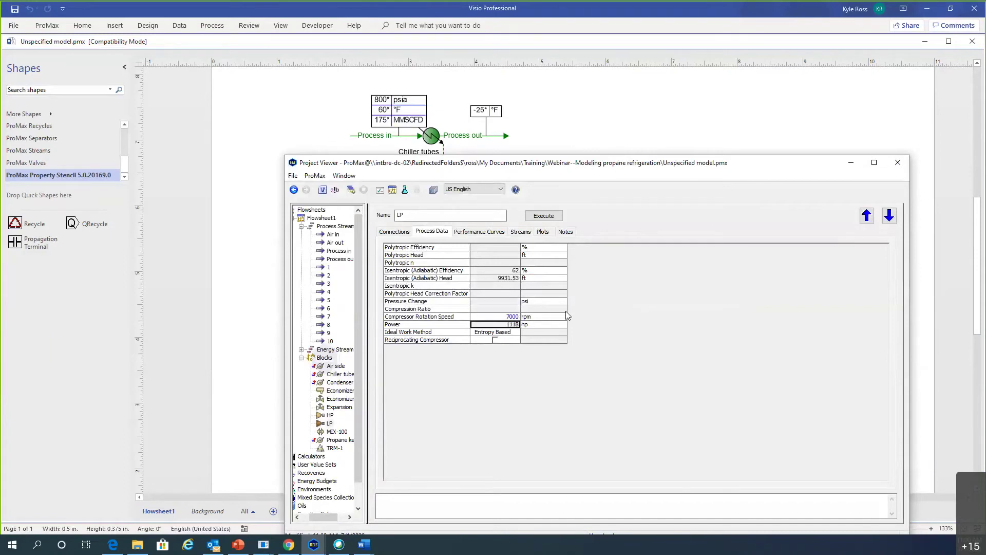
Step: Inspect the LP operating point on the head performance curve plot, then close it
{"action": "left_click", "coordinate": [543, 232]}
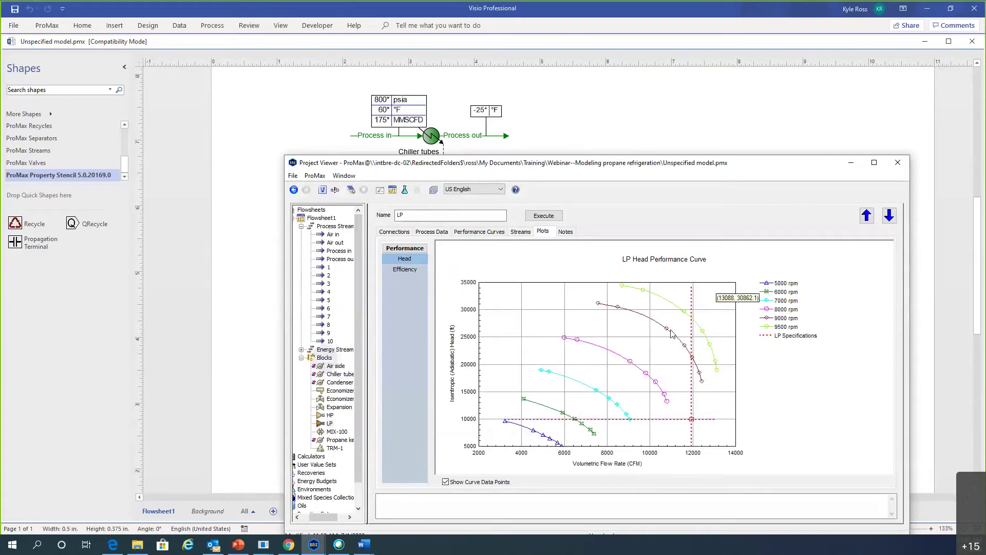
{"action": "mouse_move", "coordinate": [558, 367]}
{"action": "mouse_move", "coordinate": [584, 383]}
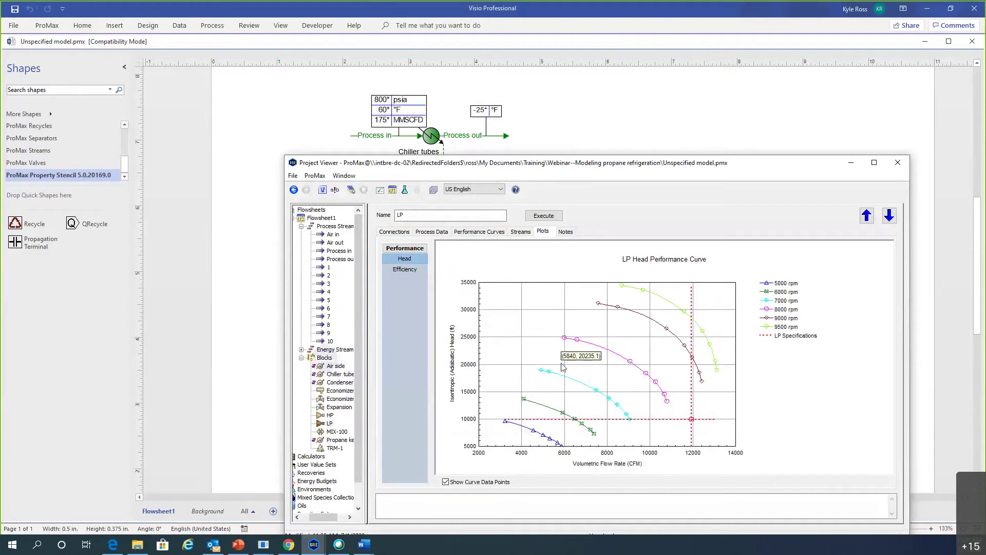
{"action": "mouse_move", "coordinate": [693, 421]}
{"action": "key", "text": "Escape"}
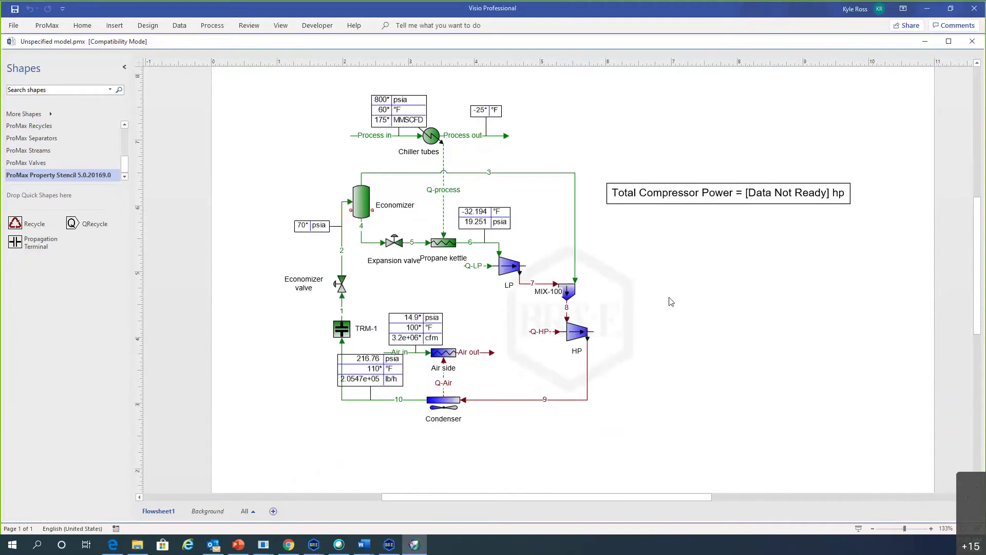
Step: Remove the HP compressor's Polytropic Efficiency specification
{"action": "left_click", "coordinate": [576, 335]}
{"action": "double_click", "coordinate": [576, 335]}
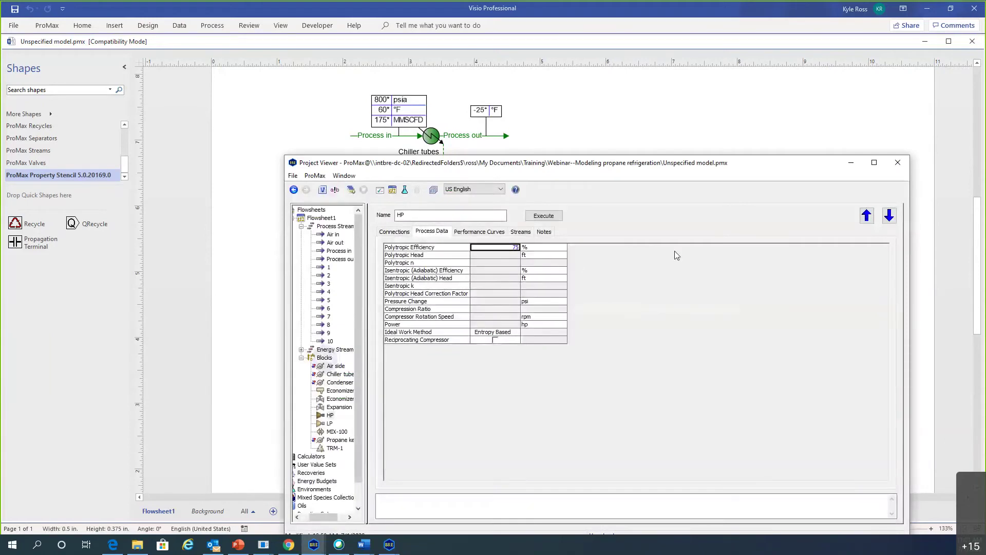
{"action": "key", "text": "Delete"}
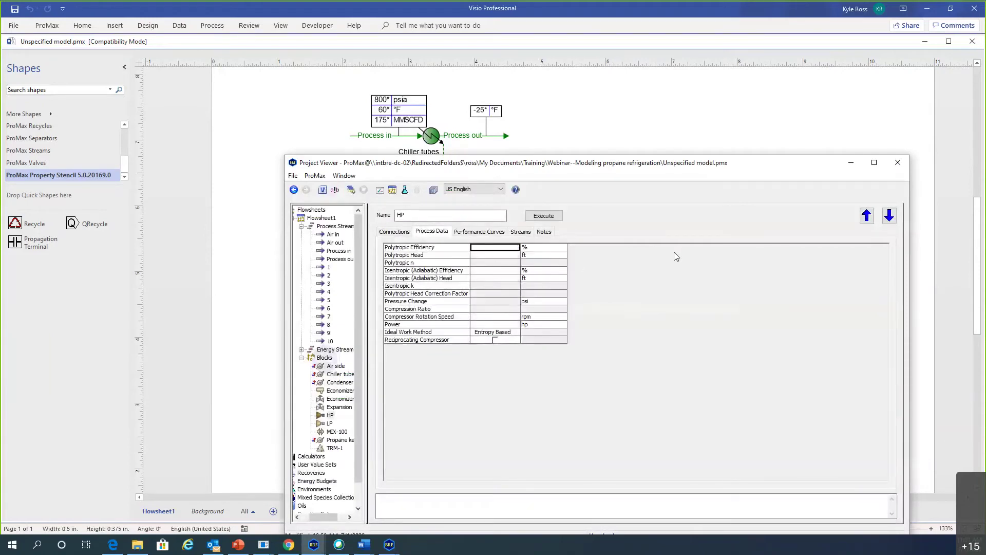
{"action": "left_click", "coordinate": [656, 144]}
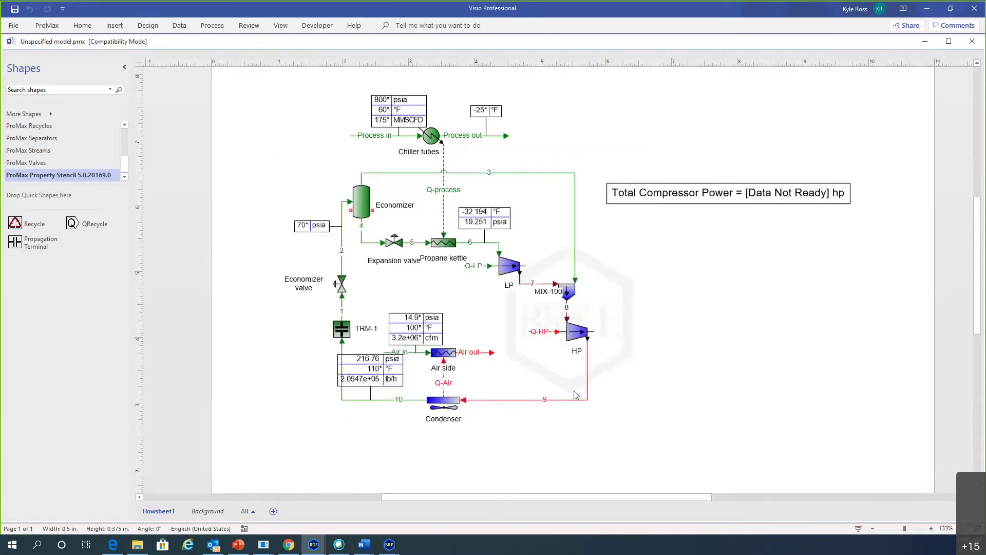
Step: Activate all seven HP performance curves, 12,432 to 23,622 rpm, and return to the flowsheet
{"action": "double_click", "coordinate": [574, 334]}
{"action": "left_click", "coordinate": [473, 232]}
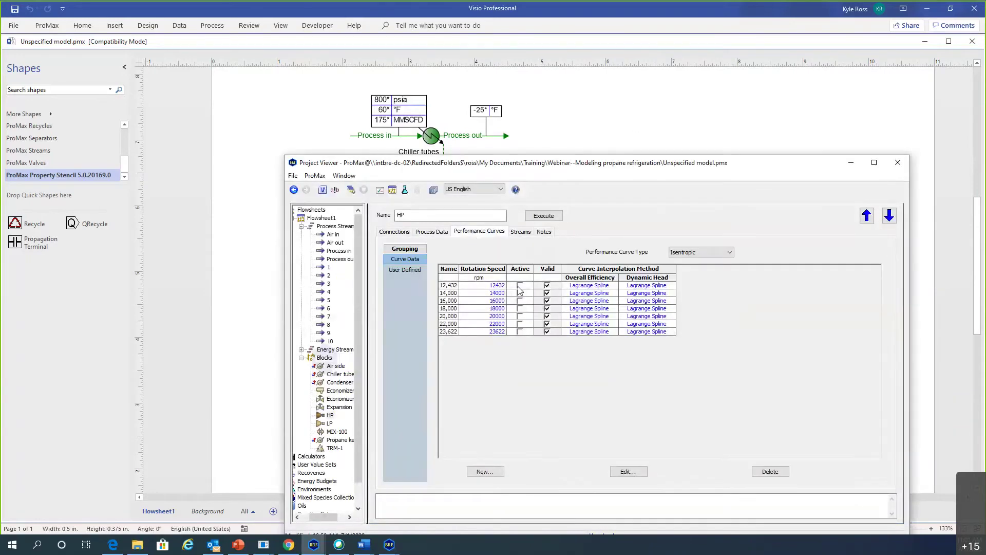
{"action": "left_click", "coordinate": [520, 286]}
{"action": "left_click", "coordinate": [520, 293]}
{"action": "left_click", "coordinate": [520, 301]}
{"action": "left_click", "coordinate": [520, 308]}
{"action": "left_click", "coordinate": [520, 316]}
{"action": "left_click", "coordinate": [520, 324]}
{"action": "left_click", "coordinate": [520, 331]}
{"action": "left_click", "coordinate": [432, 232]}
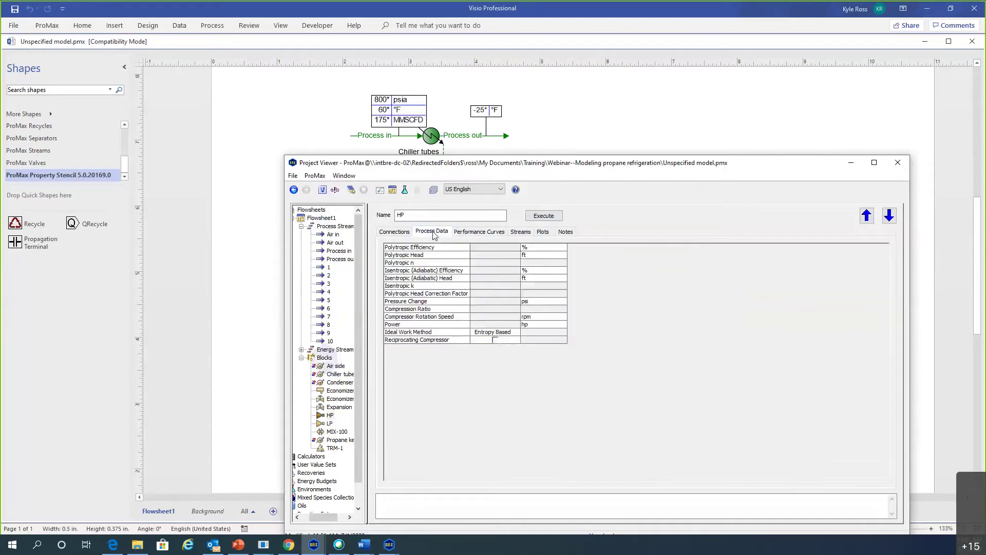
{"action": "left_click", "coordinate": [623, 118]}
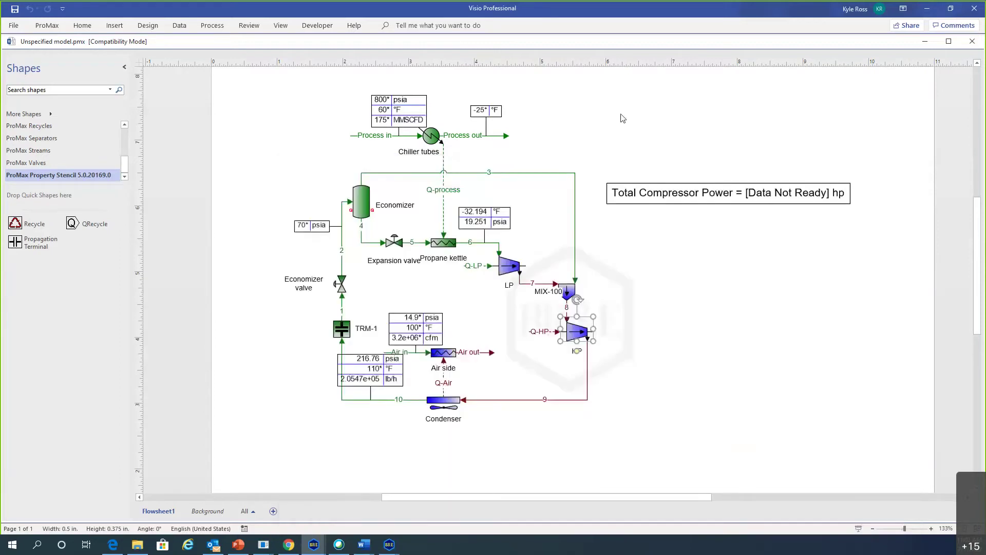
{"action": "left_click", "coordinate": [623, 118]}
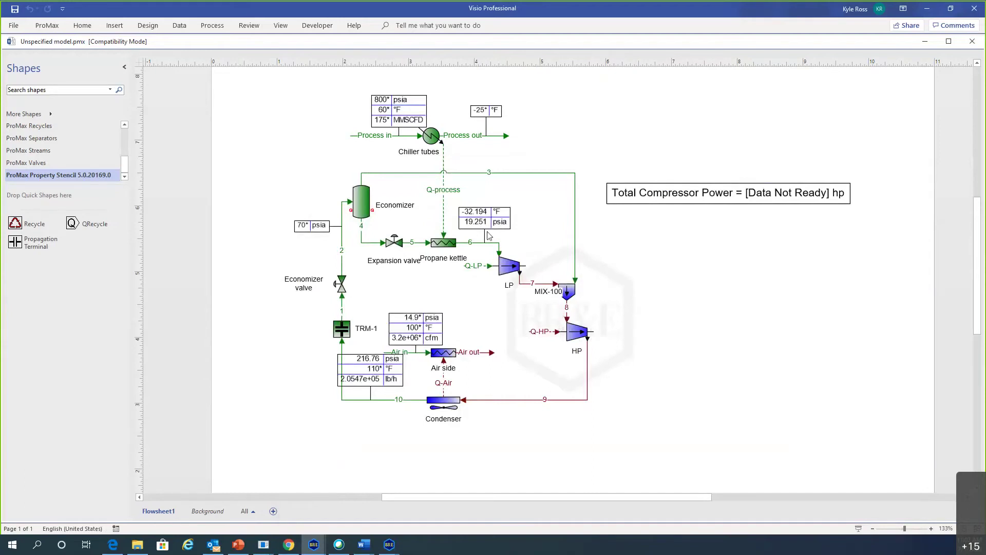
Step: Set the LP compressor's rotation speed to 9000 rpm in its process data
{"action": "double_click", "coordinate": [505, 263]}
{"action": "left_click", "coordinate": [436, 232]}
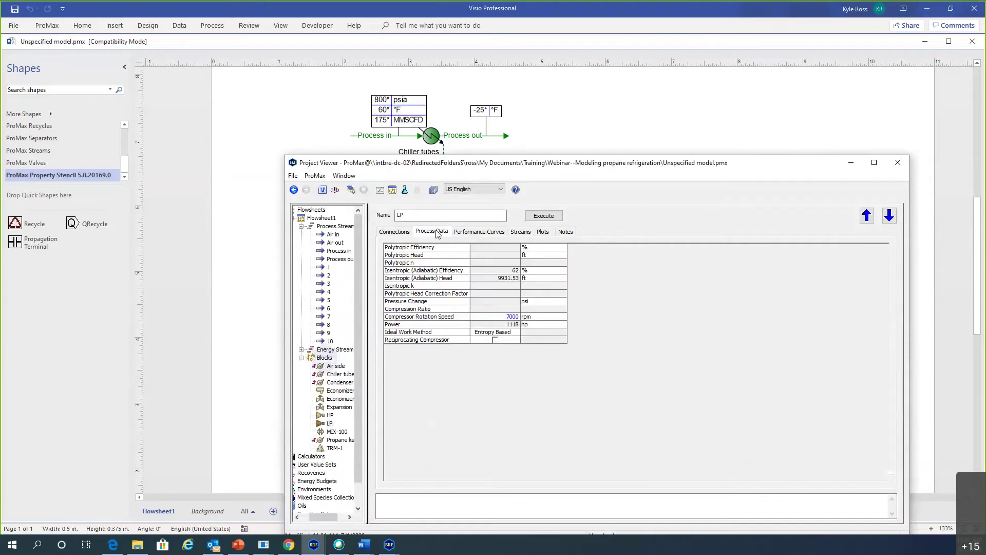
{"action": "double_click", "coordinate": [506, 316]}
{"action": "type", "text": "9000"}
{"action": "key", "text": "Return"}
Step: Check the LP operating point on its head performance curve, then close the viewer
{"action": "left_click", "coordinate": [545, 232]}
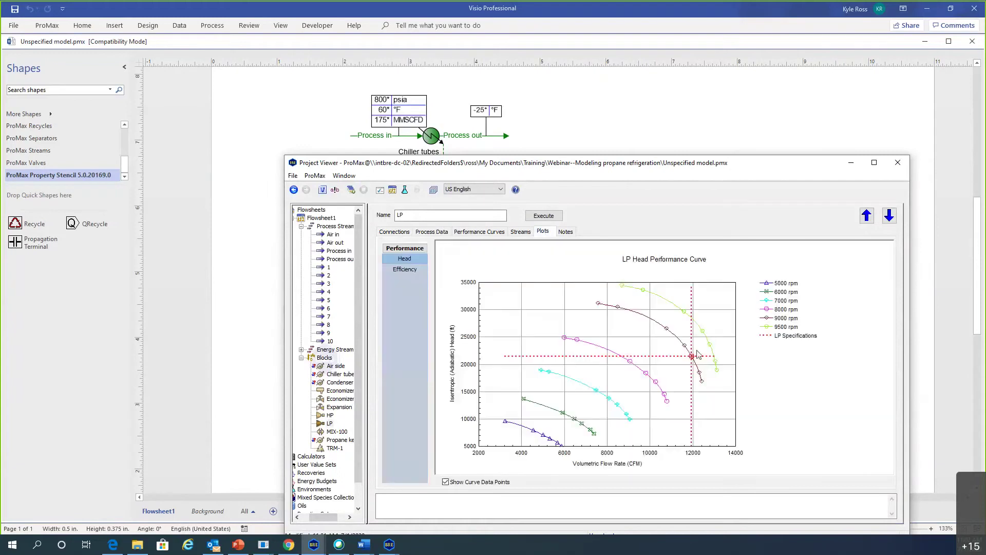
{"action": "mouse_move", "coordinate": [694, 361]}
{"action": "left_click", "coordinate": [898, 162]}
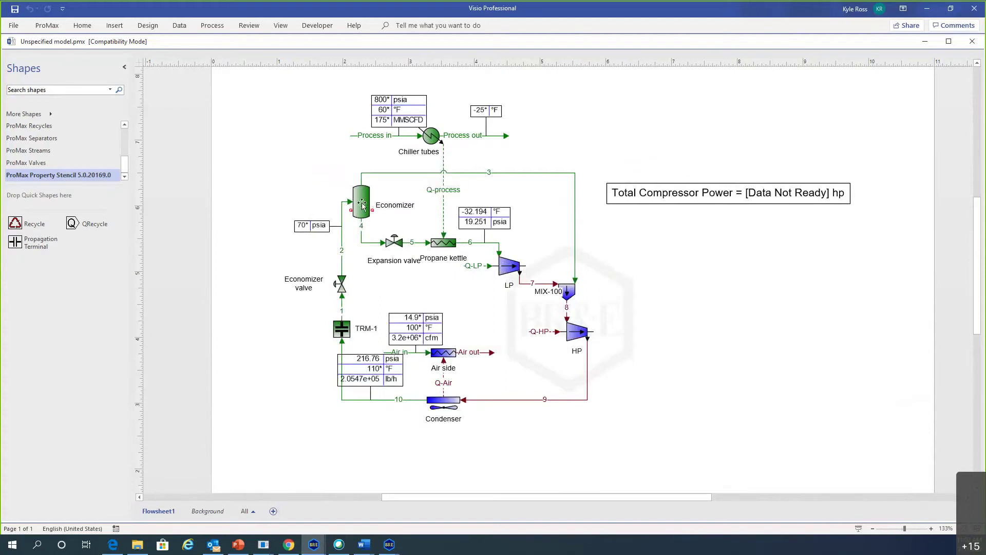
Step: Clear the 70 psia total pressure specification from stream 2
{"action": "double_click", "coordinate": [342, 242]}
{"action": "left_click", "coordinate": [526, 259]}
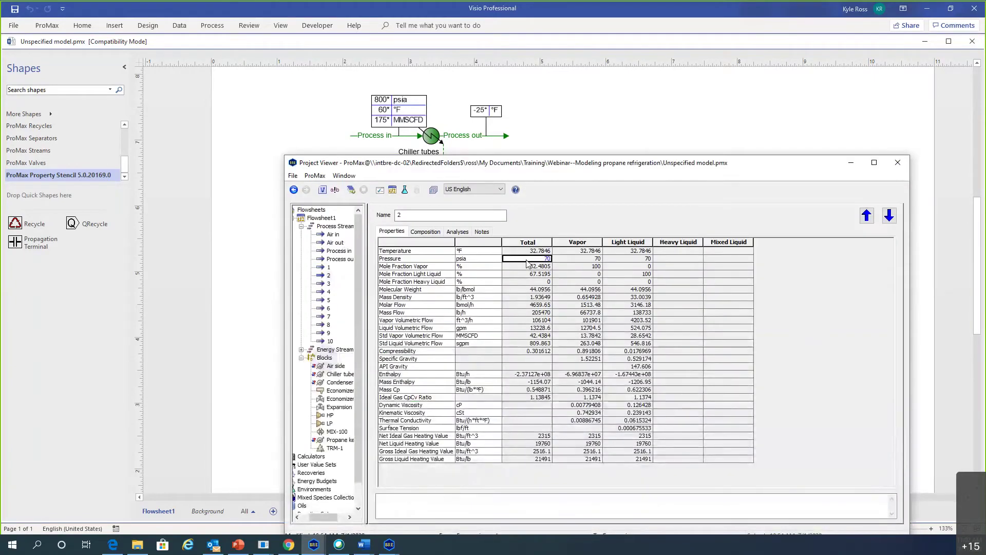
{"action": "key", "text": "Delete"}
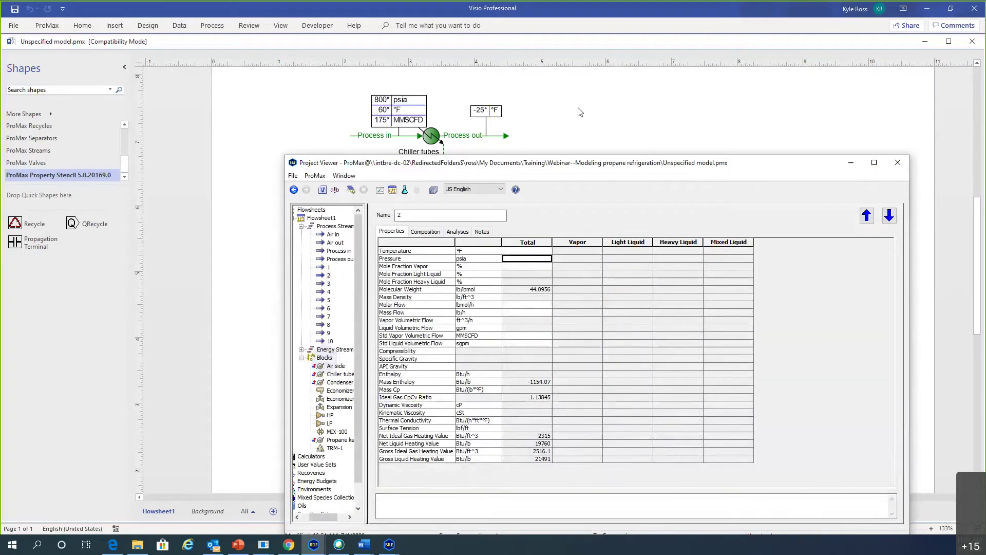
{"action": "left_click", "coordinate": [581, 107]}
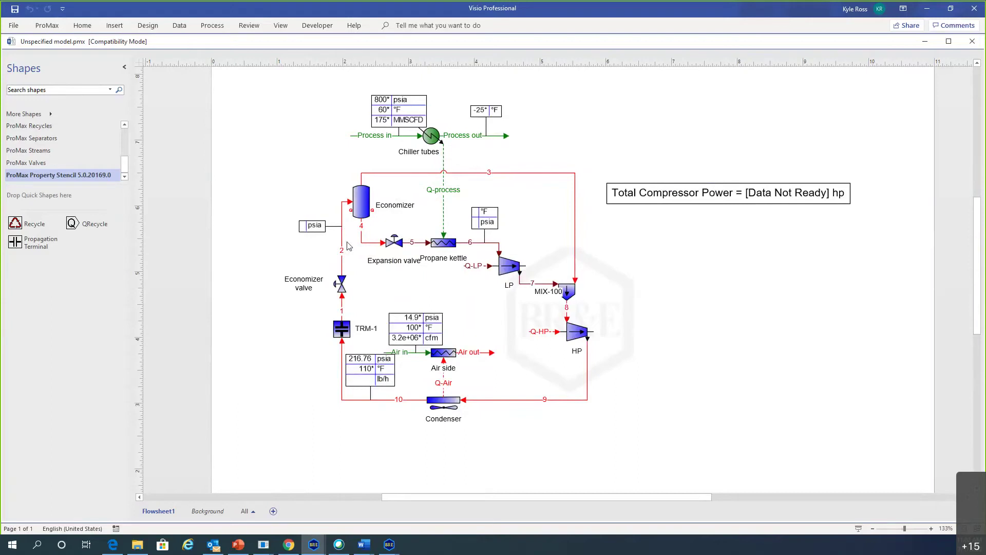
Step: Reopen stream 2's properties and select its total pressure cell
{"action": "mouse_move", "coordinate": [342, 243]}
{"action": "left_click", "coordinate": [341, 244]}
{"action": "left_click", "coordinate": [344, 265]}
{"action": "double_click", "coordinate": [344, 265]}
{"action": "left_click", "coordinate": [524, 259]}
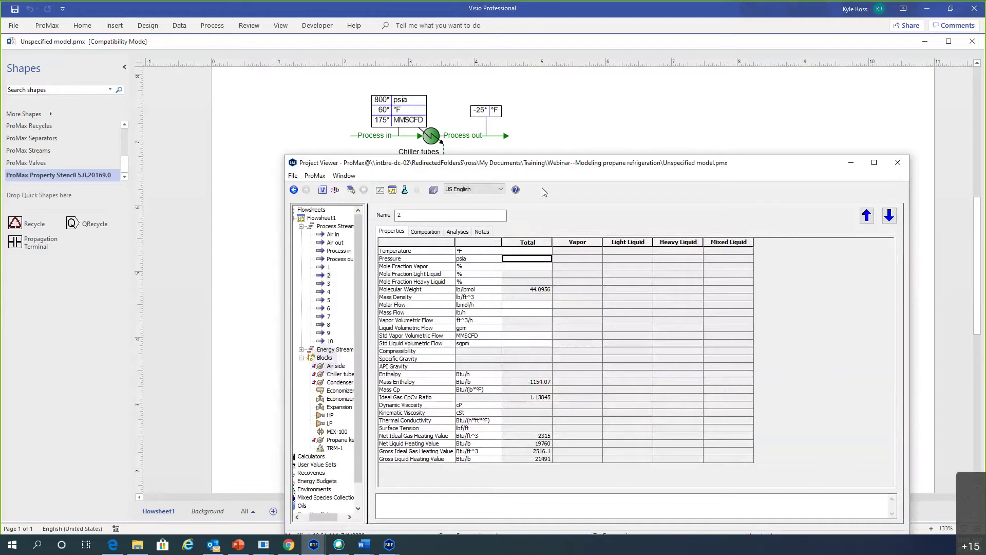
Step: Create a simple solver on stream 2's pressure named Economizer P with residual P7 - P3
{"action": "right_click", "coordinate": [529, 263]}
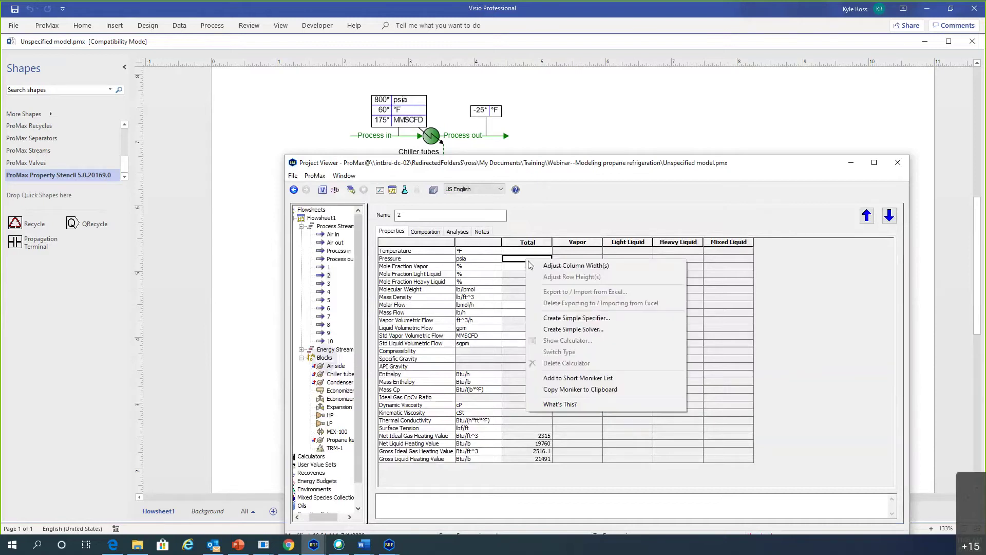
{"action": "left_click", "coordinate": [566, 329]}
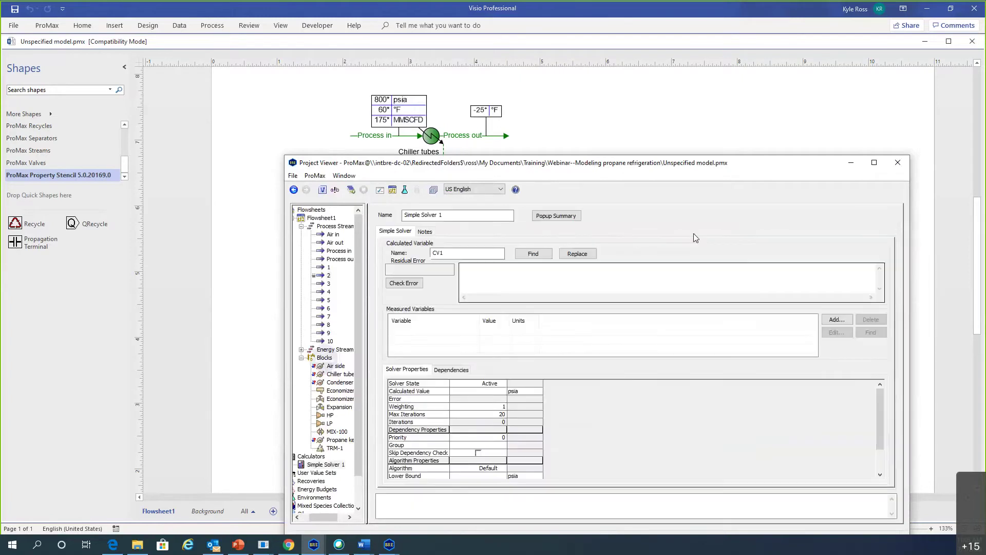
{"action": "triple_click", "coordinate": [456, 217]}
{"action": "type", "text": "Economizer P"}
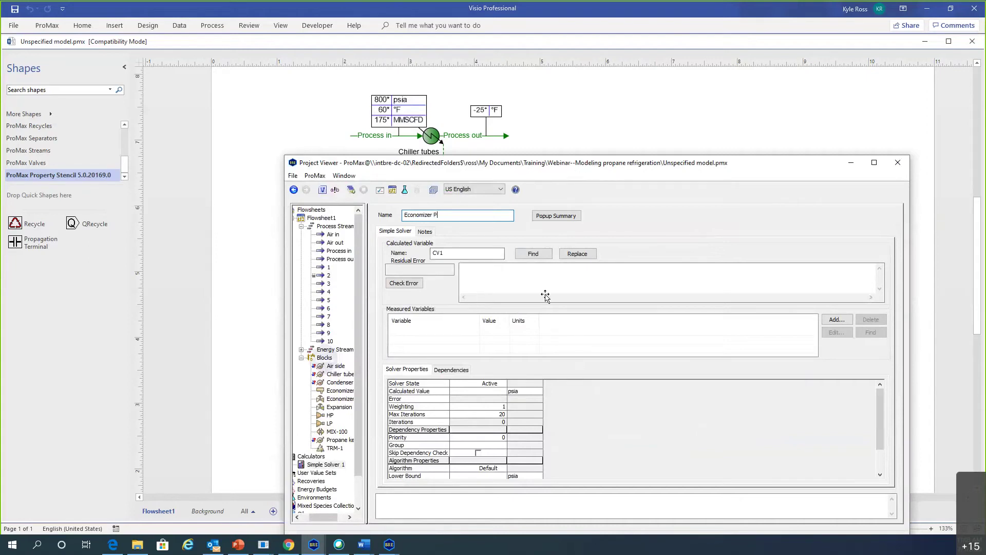
{"action": "left_click_drag", "start_coordinate": [580, 162], "coordinate": [586, 354]}
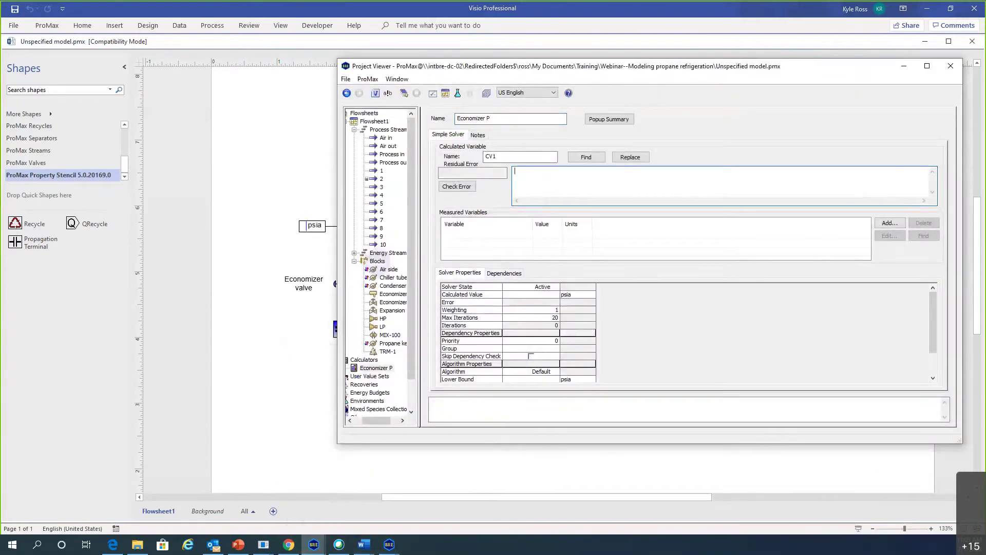
{"action": "type", "text": "P7 - P3"}
Step: Add stream 3's pressure to the solver as measured variable P3
{"action": "left_click", "coordinate": [897, 228]}
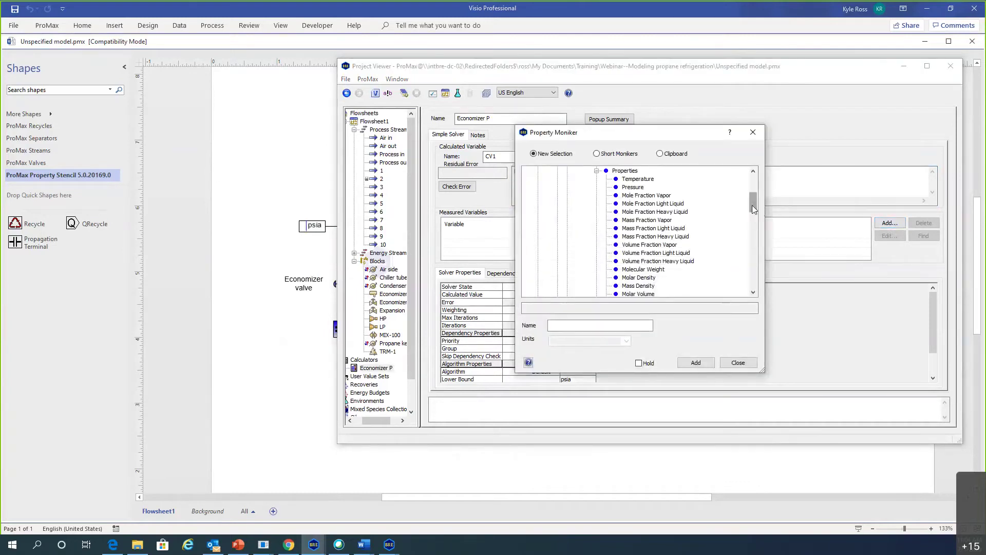
{"action": "scroll", "coordinate": [753, 205], "scroll_direction": "up", "scroll_amount": 4}
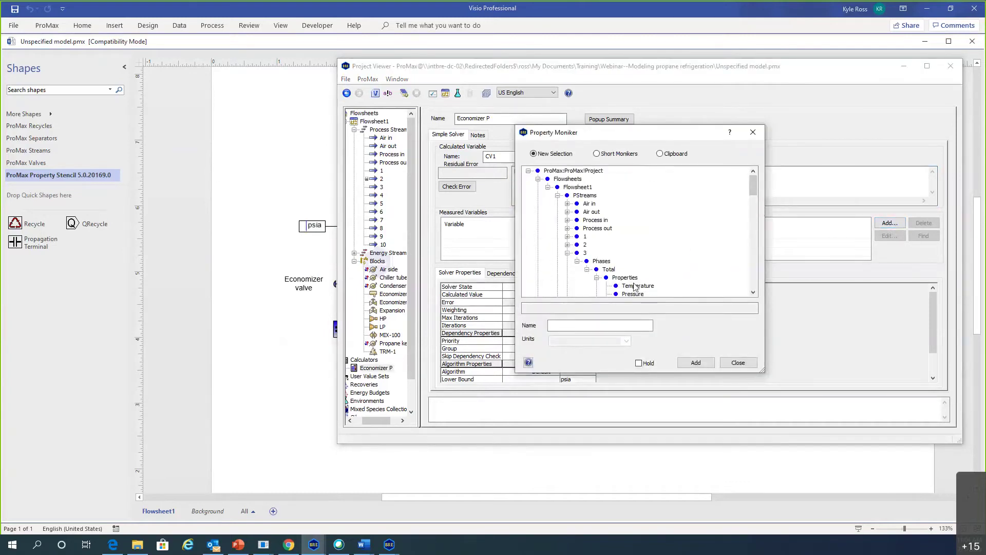
{"action": "scroll", "coordinate": [632, 285], "scroll_direction": "down", "scroll_amount": 1}
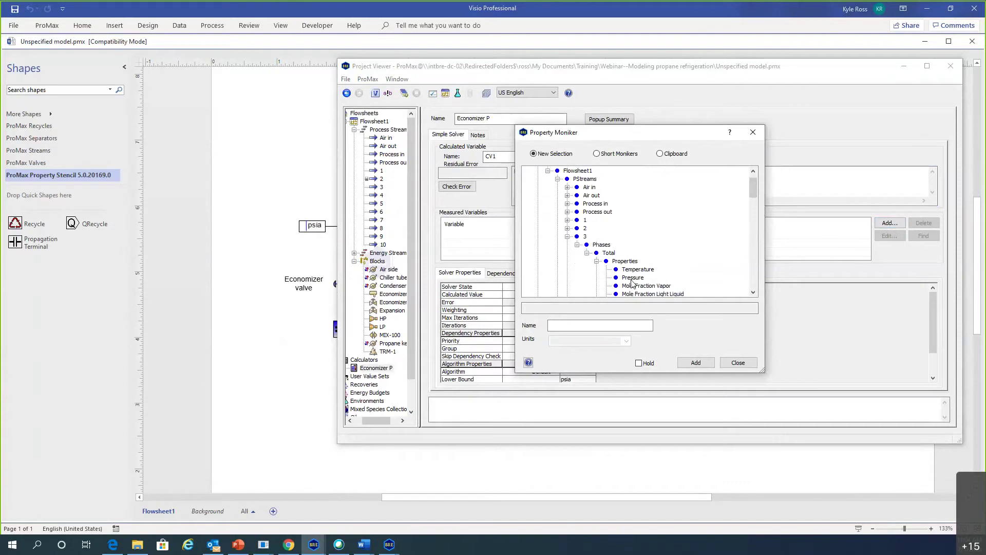
{"action": "left_click", "coordinate": [633, 278]}
{"action": "left_click", "coordinate": [593, 324]}
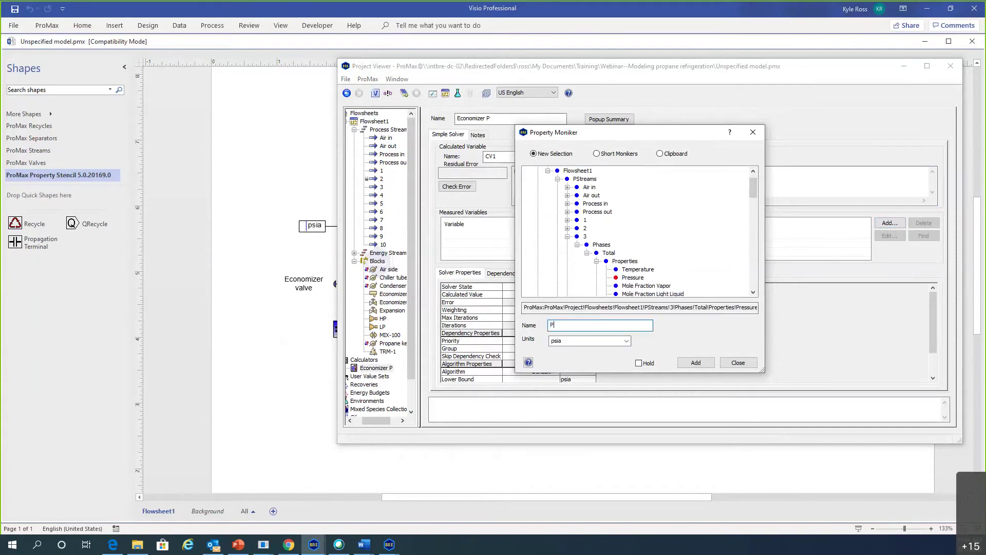
{"action": "type", "text": "P3"}
{"action": "left_click", "coordinate": [691, 363]}
{"action": "left_click", "coordinate": [638, 363]}
Step: Add stream 7's Total pressure as measured variable P7
{"action": "scroll", "coordinate": [606, 246], "scroll_direction": "down", "scroll_amount": 3}
{"action": "scroll", "coordinate": [606, 245], "scroll_direction": "down", "scroll_amount": 15}
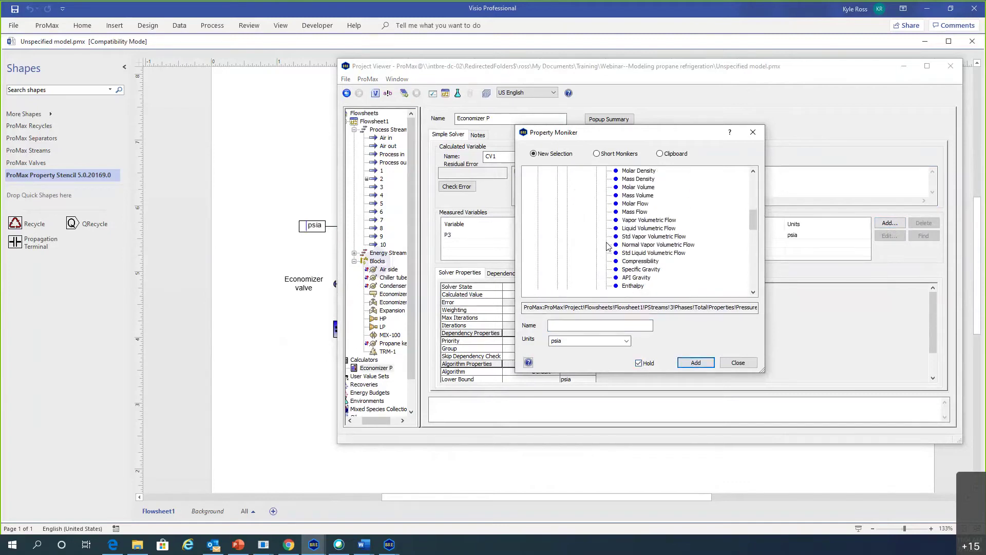
{"action": "left_click", "coordinate": [567, 236]}
{"action": "left_click", "coordinate": [602, 246]}
{"action": "double_click", "coordinate": [610, 253]}
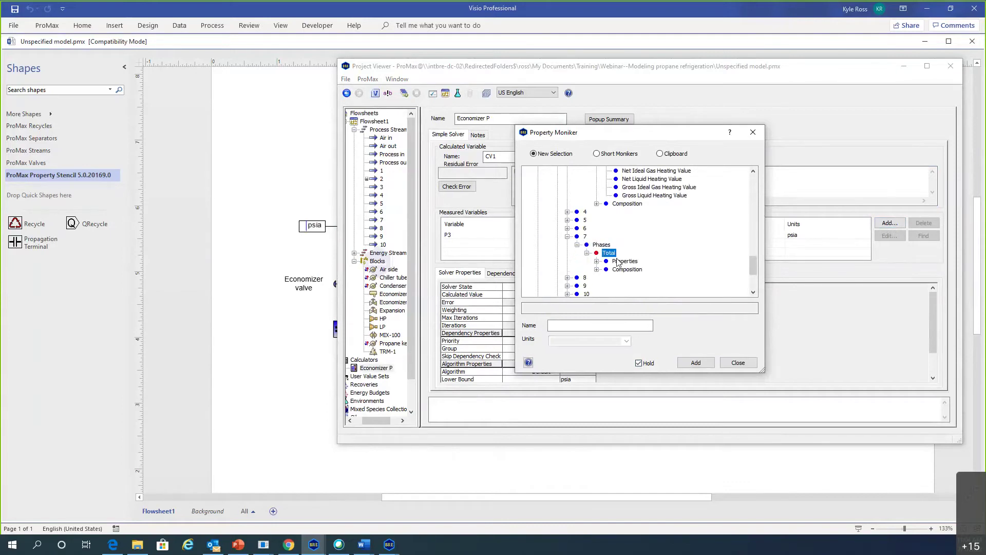
{"action": "double_click", "coordinate": [626, 261]}
{"action": "left_click", "coordinate": [636, 187]}
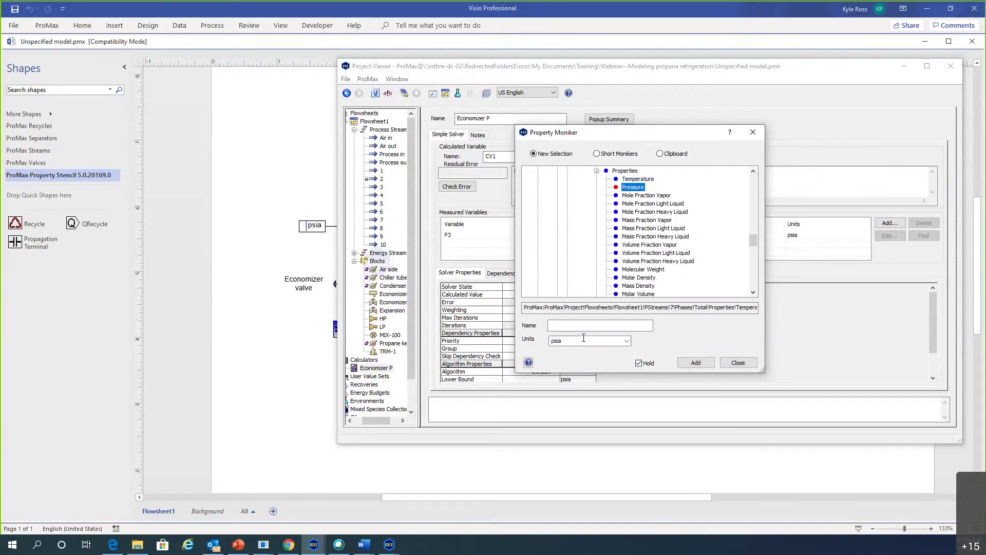
{"action": "left_click", "coordinate": [572, 325]}
{"action": "type", "text": "P7"}
{"action": "left_click", "coordinate": [702, 363]}
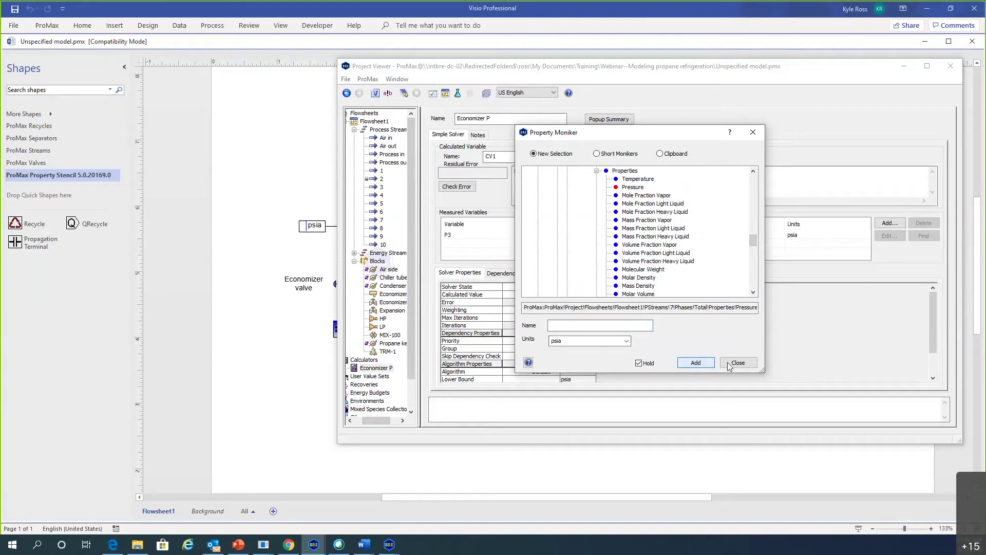
{"action": "left_click", "coordinate": [738, 364]}
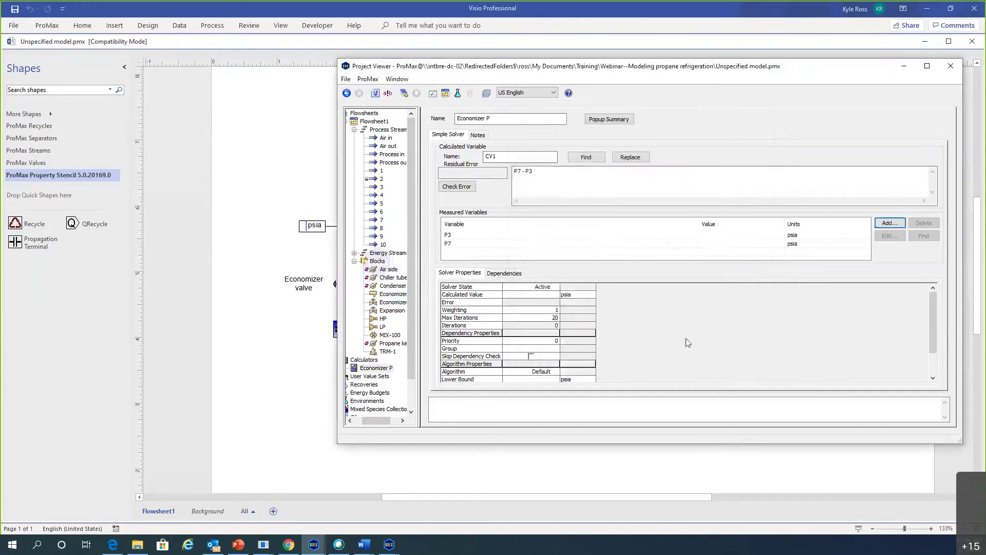
Step: Enter 70 psia as the Economizer P solver's value and close the viewer
{"action": "left_click", "coordinate": [540, 297]}
{"action": "type", "text": "70"}
{"action": "key", "text": "Return"}
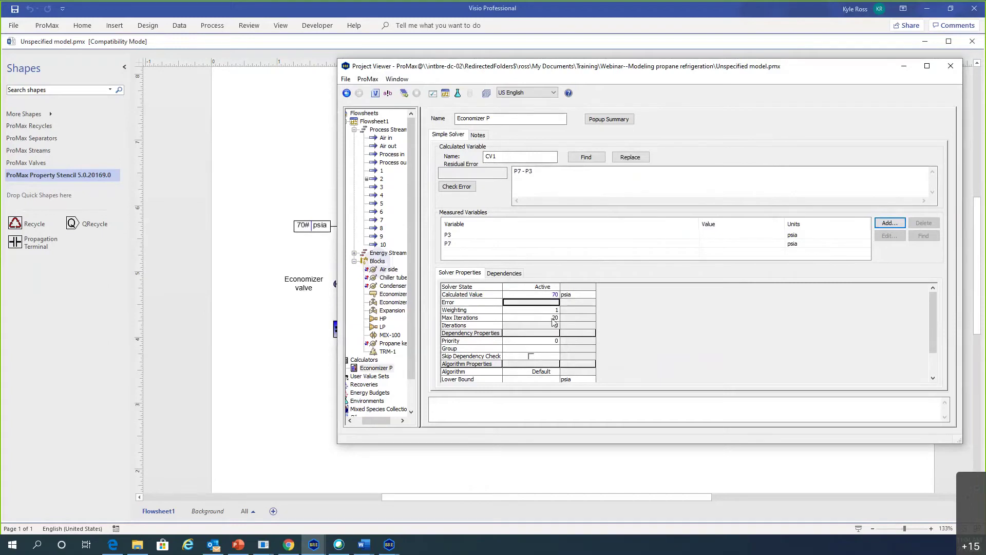
{"action": "left_click", "coordinate": [290, 176]}
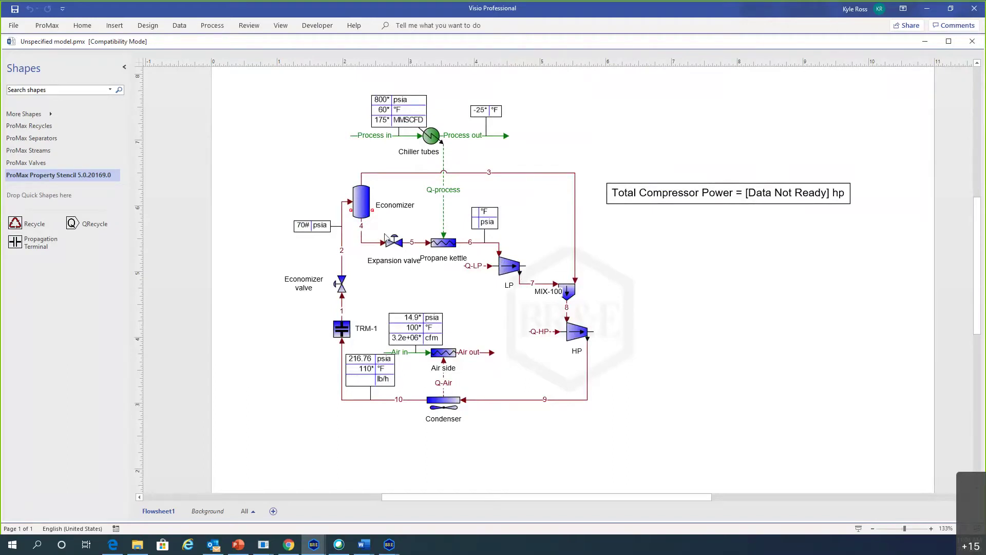
Step: Reopen Economizer P from stream 2 and set its weighting to 0.1
{"action": "double_click", "coordinate": [342, 253]}
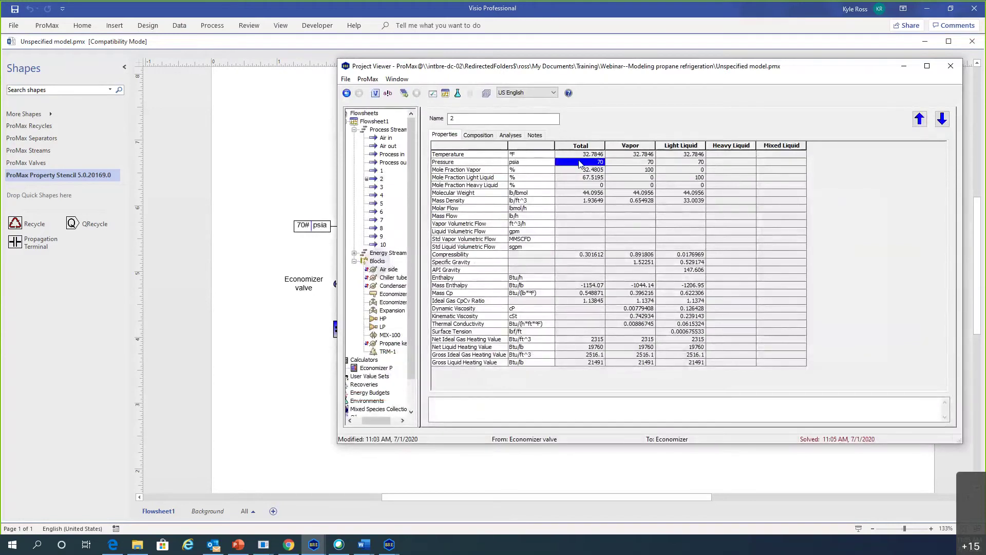
{"action": "double_click", "coordinate": [580, 163]}
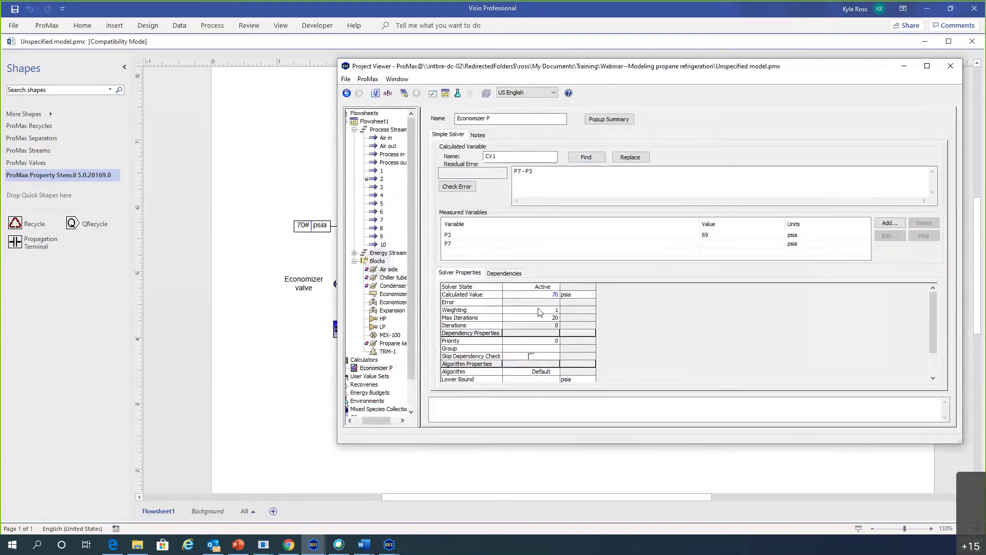
{"action": "left_click", "coordinate": [536, 172]}
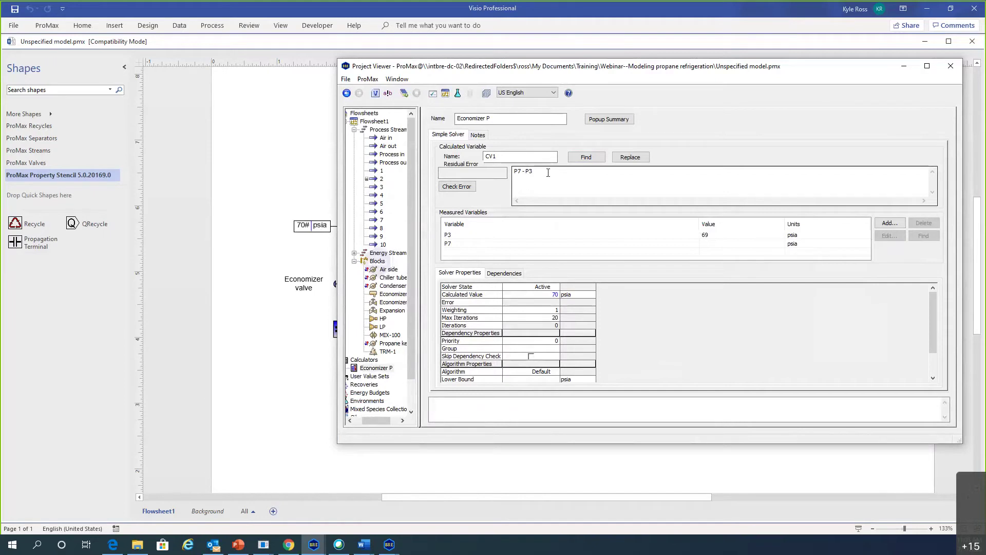
{"action": "left_click", "coordinate": [533, 311]}
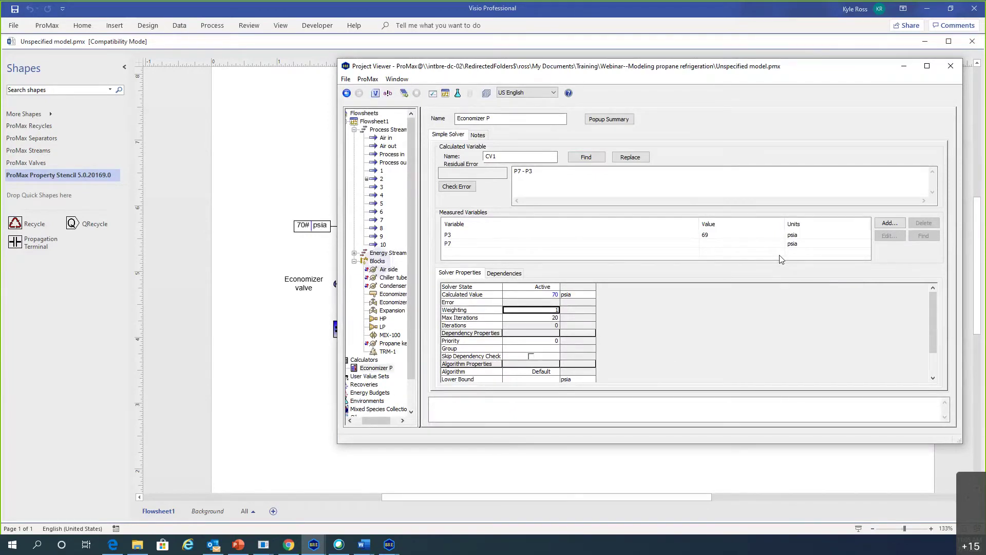
{"action": "type", "text": ".1"}
{"action": "key", "text": "Return"}
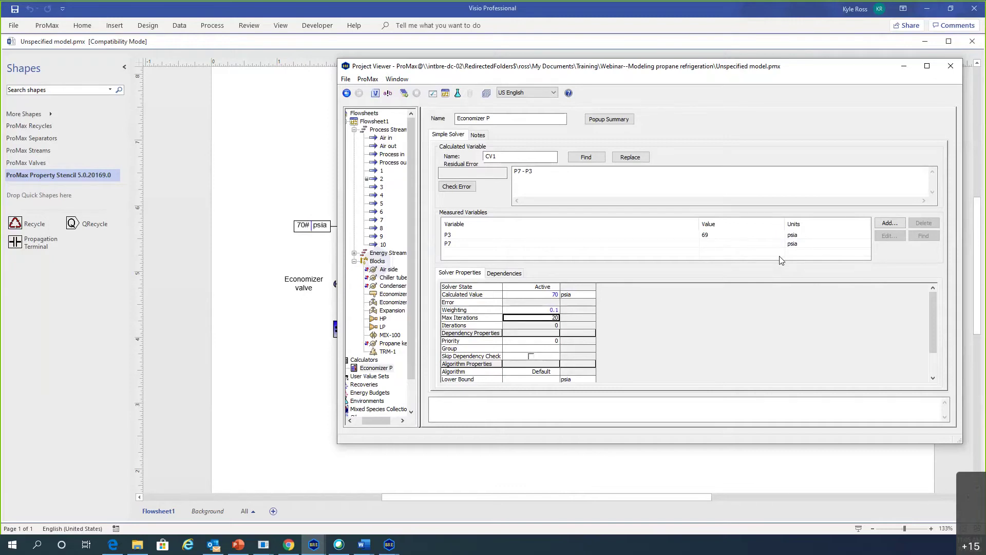
{"action": "left_click", "coordinate": [525, 173]}
{"action": "key", "text": "Escape"}
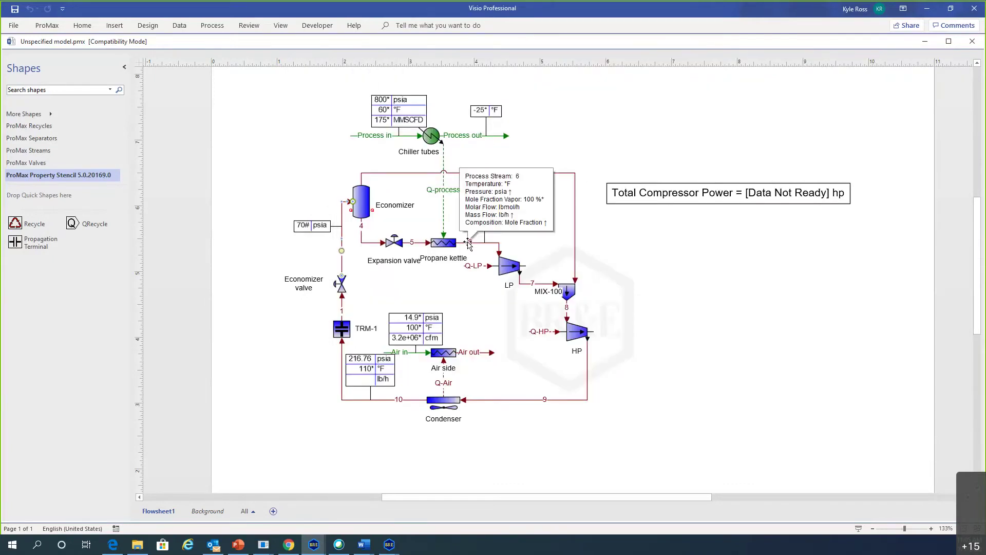
Step: Create simple solver Process Outlet T on Process out's Total temperature and begin its FOD residual
{"action": "mouse_move", "coordinate": [467, 244]}
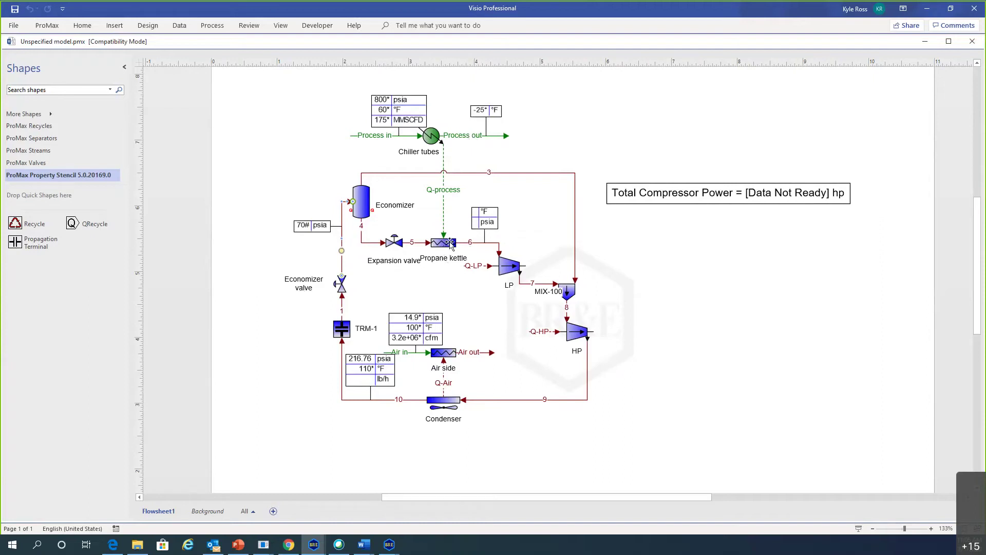
{"action": "left_click", "coordinate": [461, 139]}
{"action": "double_click", "coordinate": [461, 139]}
{"action": "left_click", "coordinate": [574, 155]}
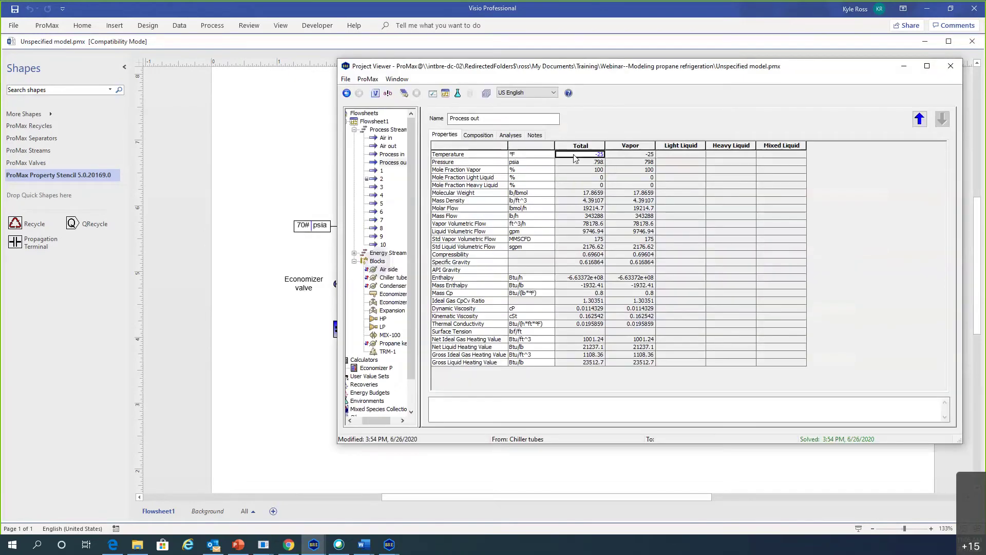
{"action": "right_click", "coordinate": [574, 155]}
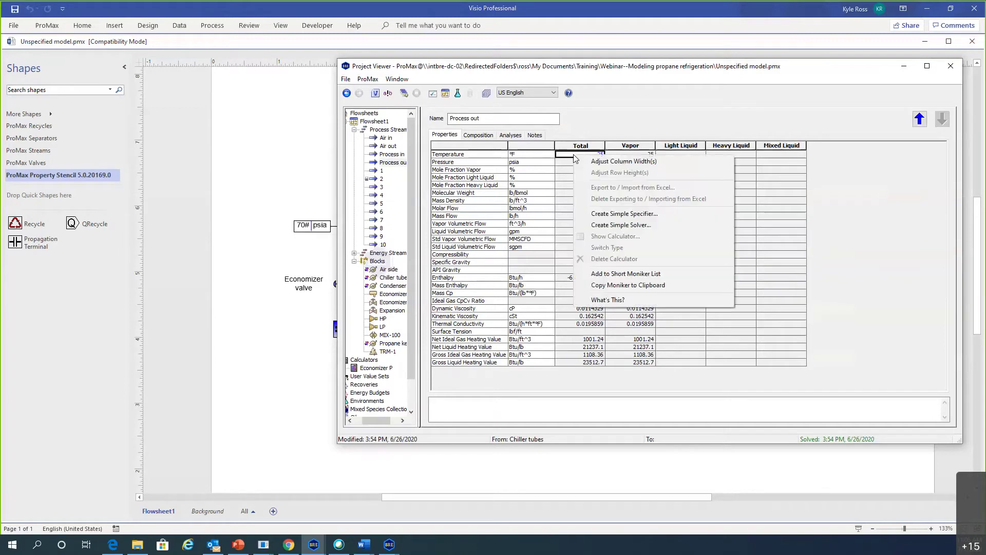
{"action": "left_click", "coordinate": [608, 227]}
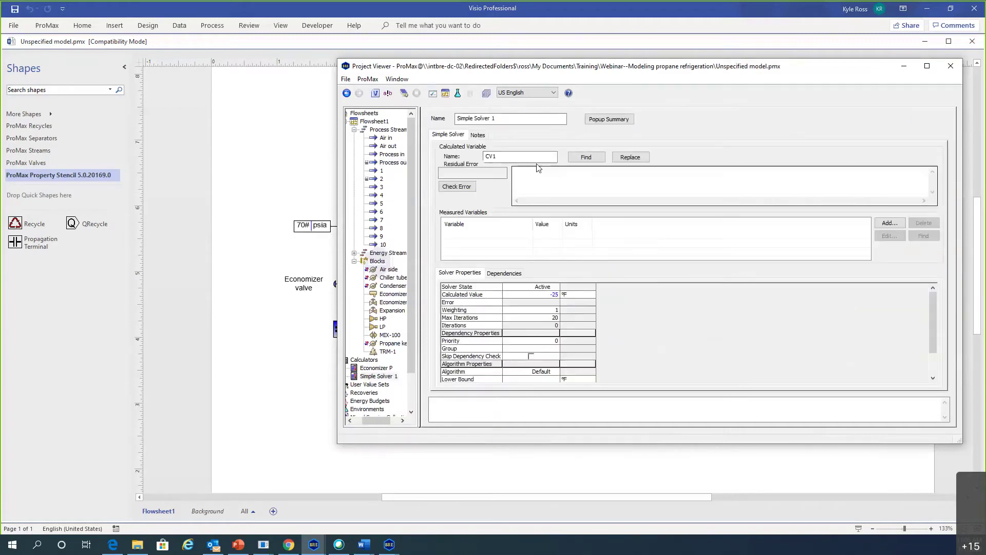
{"action": "type", "text": "Process Outlet T"}
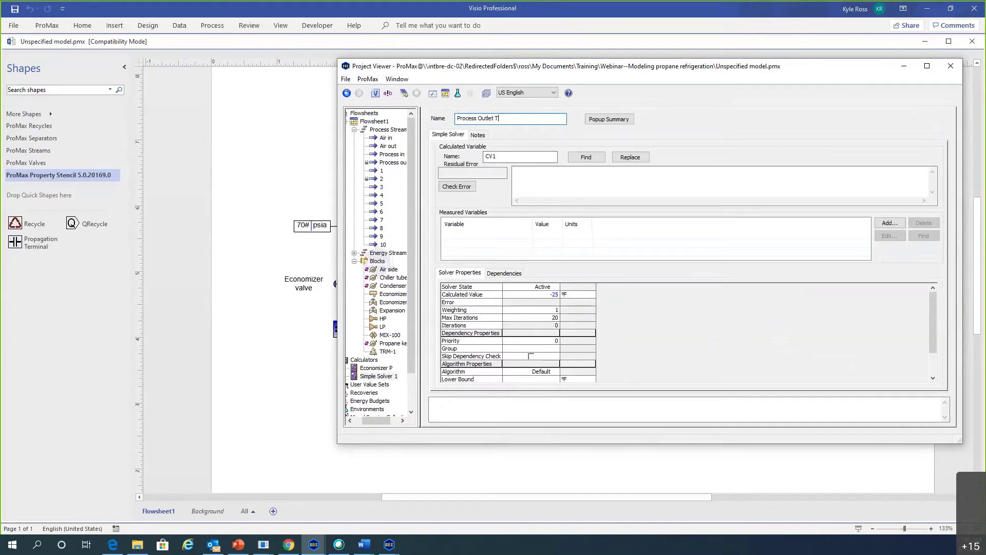
{"action": "left_click", "coordinate": [530, 175]}
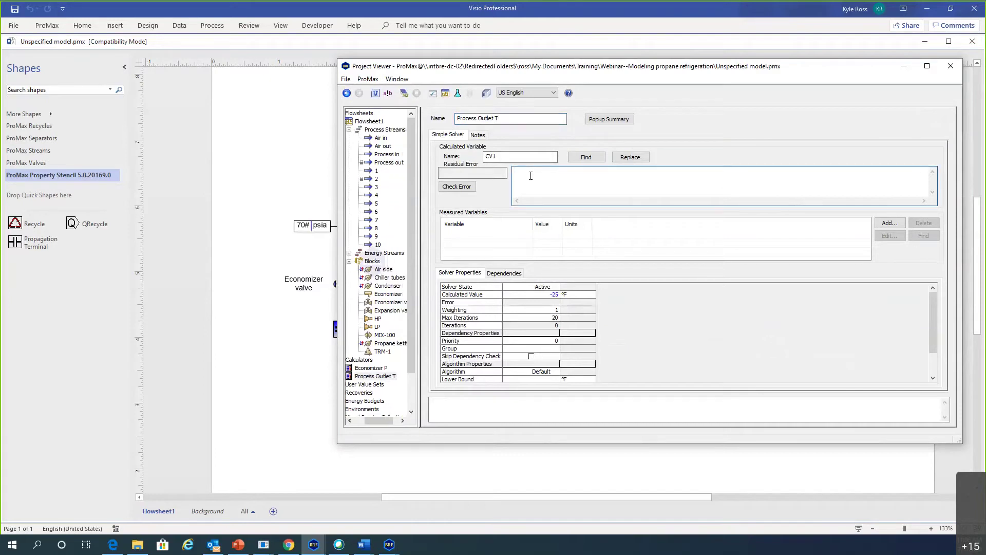
{"action": "type", "text": "FOD"}
Step: Add Chiller's QManager HEXRating Fraction Over Design result as measured variable FOD
{"action": "left_click", "coordinate": [884, 224]}
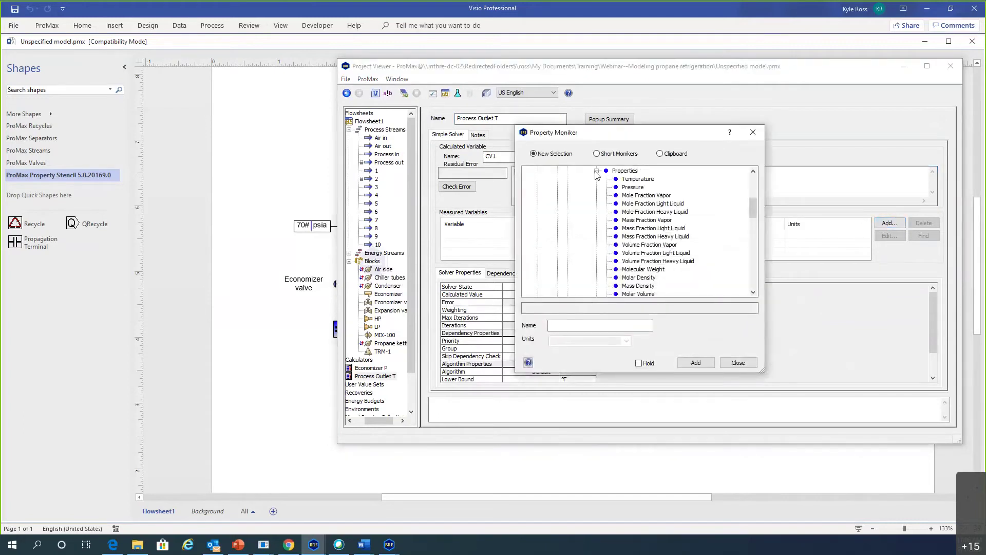
{"action": "left_click", "coordinate": [598, 171]}
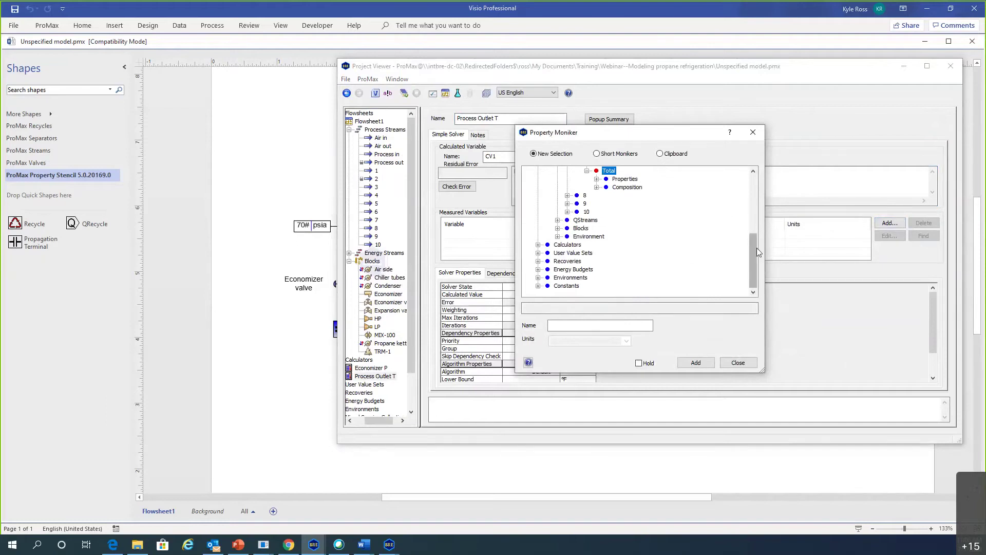
{"action": "left_click_drag", "start_coordinate": [756, 247], "coordinate": [759, 185]}
{"action": "left_click", "coordinate": [558, 195]}
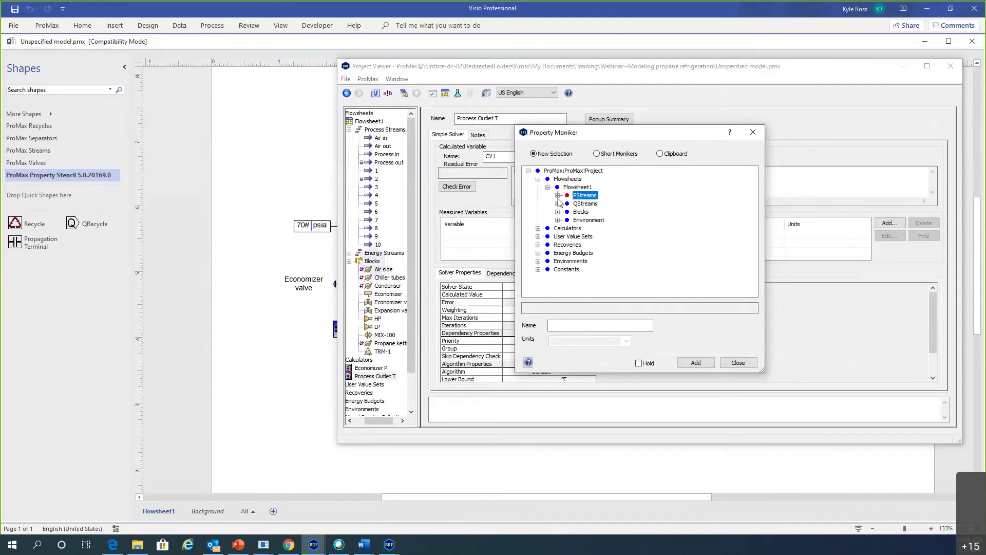
{"action": "left_click", "coordinate": [559, 212]}
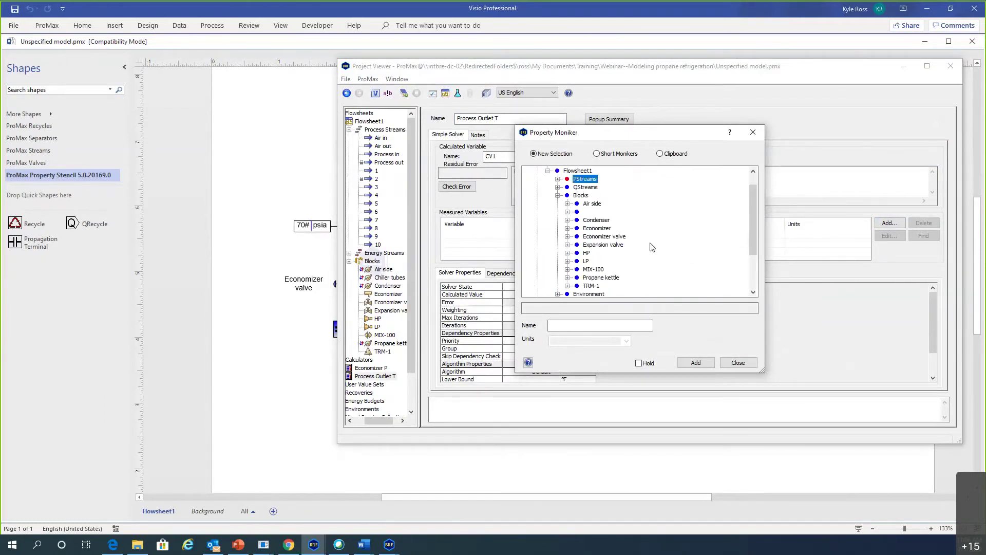
{"action": "left_click", "coordinate": [568, 211]}
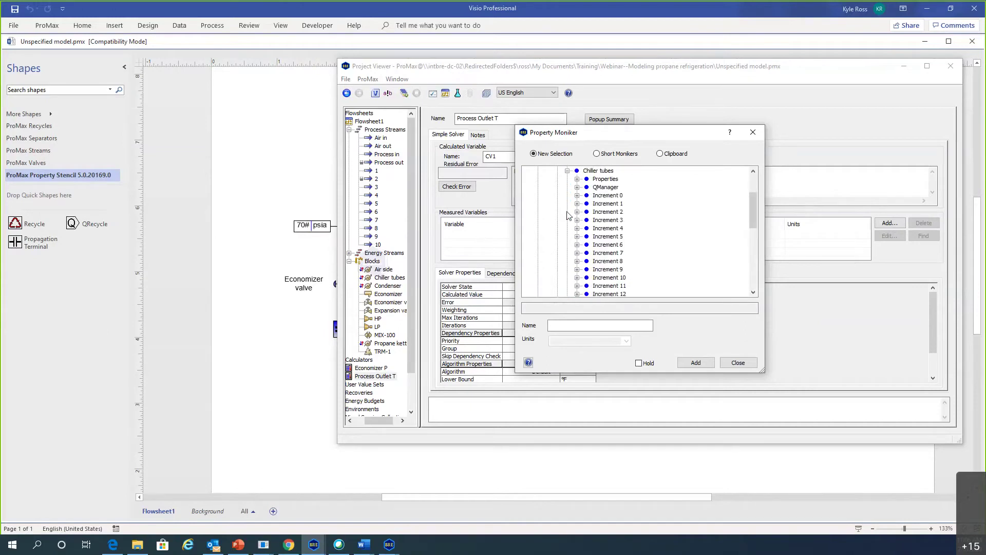
{"action": "left_click", "coordinate": [578, 188]}
{"action": "left_click", "coordinate": [587, 195]}
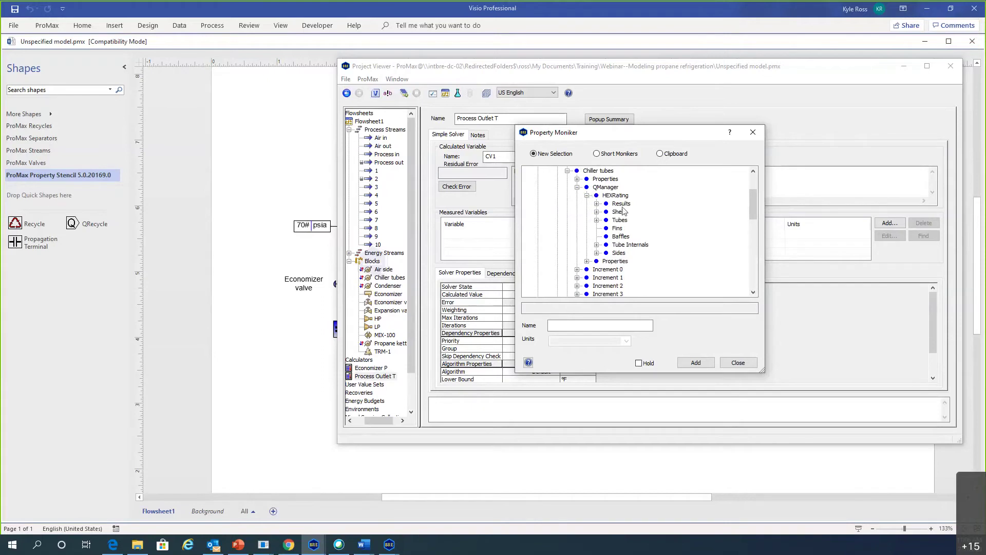
{"action": "left_click", "coordinate": [599, 204]}
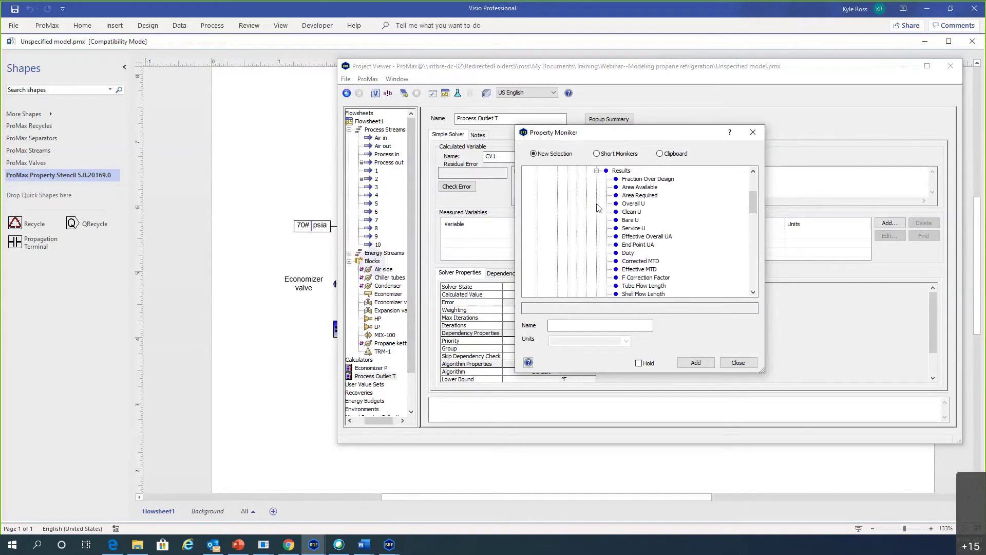
{"action": "left_click", "coordinate": [650, 179]}
{"action": "left_click", "coordinate": [585, 327]}
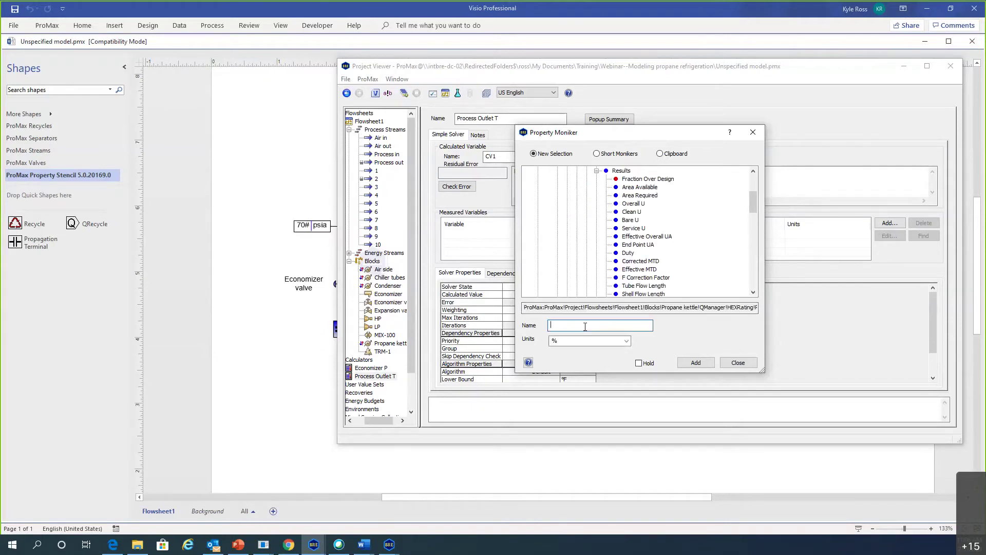
{"action": "type", "text": "FOD"}
{"action": "left_click", "coordinate": [696, 362]}
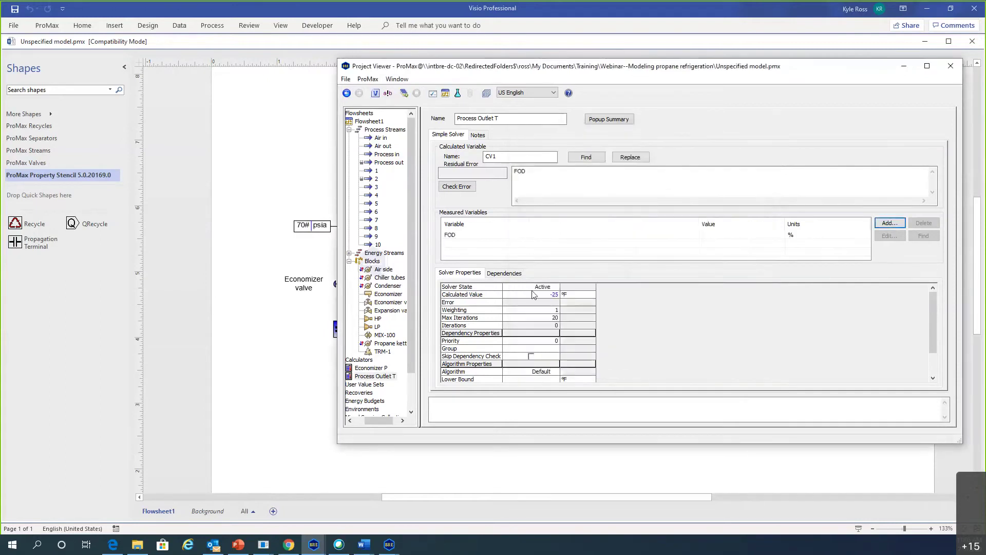
Step: Set Process Outlet T's calculated value to -27 °F and weighting to 0.01
{"action": "left_click", "coordinate": [544, 296]}
{"action": "key", "text": "BackSpace"}
{"action": "type", "text": "-27"}
{"action": "key", "text": "Return"}
{"action": "left_click", "coordinate": [535, 310]}
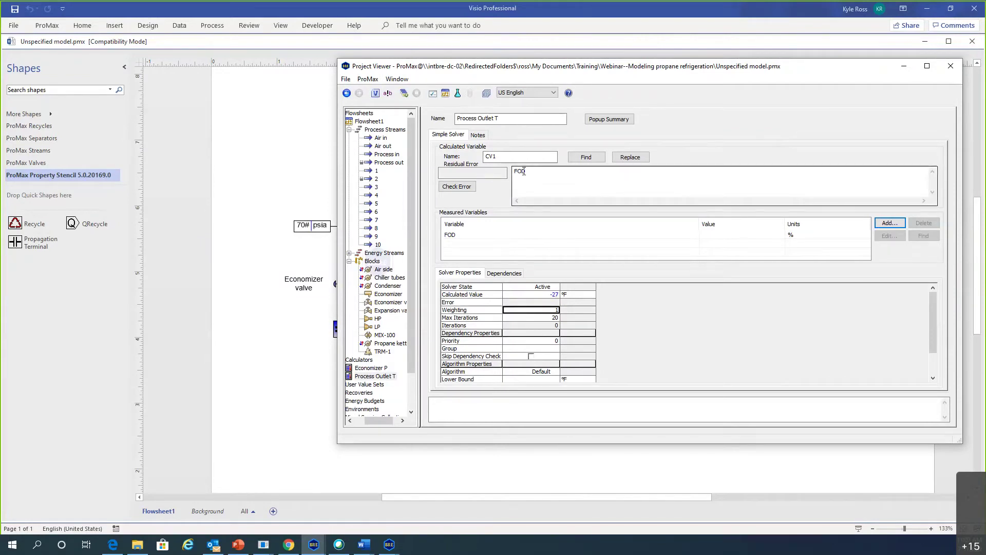
{"action": "type", "text": "0.01"}
{"action": "left_click", "coordinate": [539, 318]}
{"action": "left_click", "coordinate": [280, 133]}
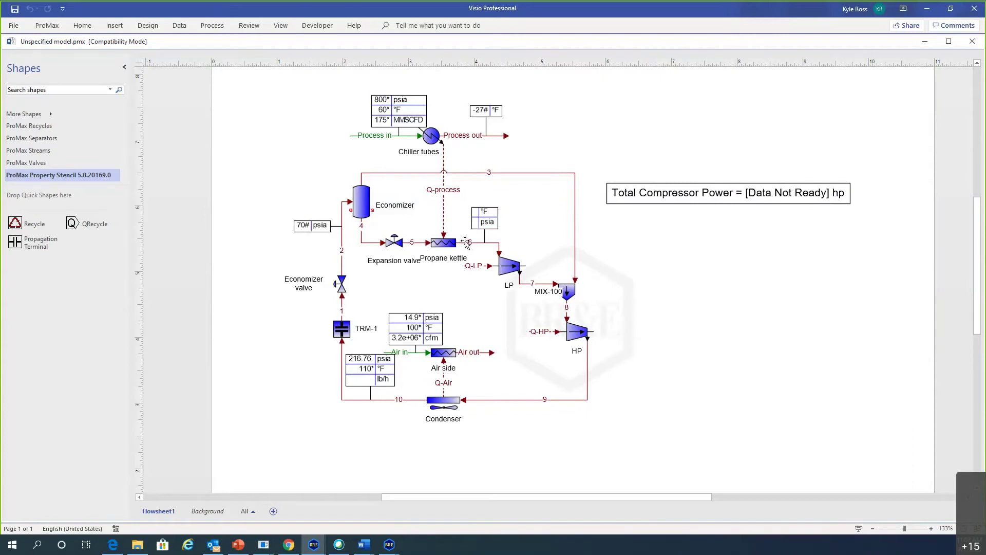
{"action": "mouse_move", "coordinate": [467, 242]}
{"action": "left_click", "coordinate": [470, 242]}
{"action": "mouse_move", "coordinate": [574, 332]}
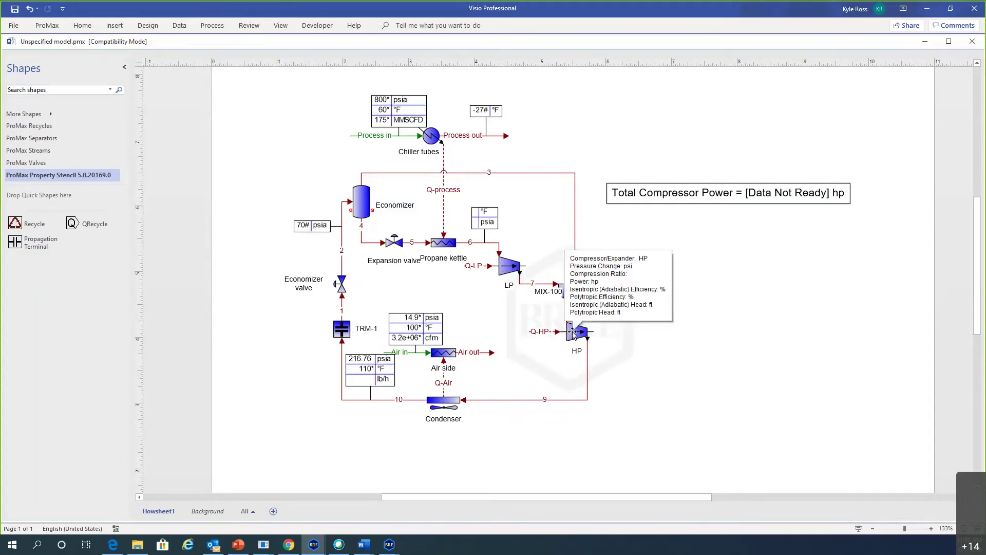
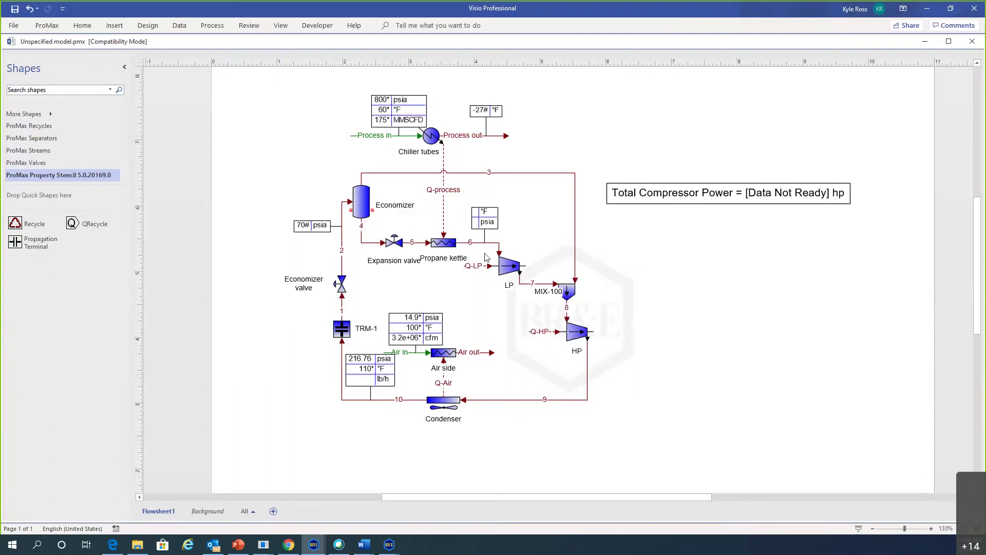
Step: Inspect the HP compressor's properties and stream 6's properties
{"action": "double_click", "coordinate": [574, 333]}
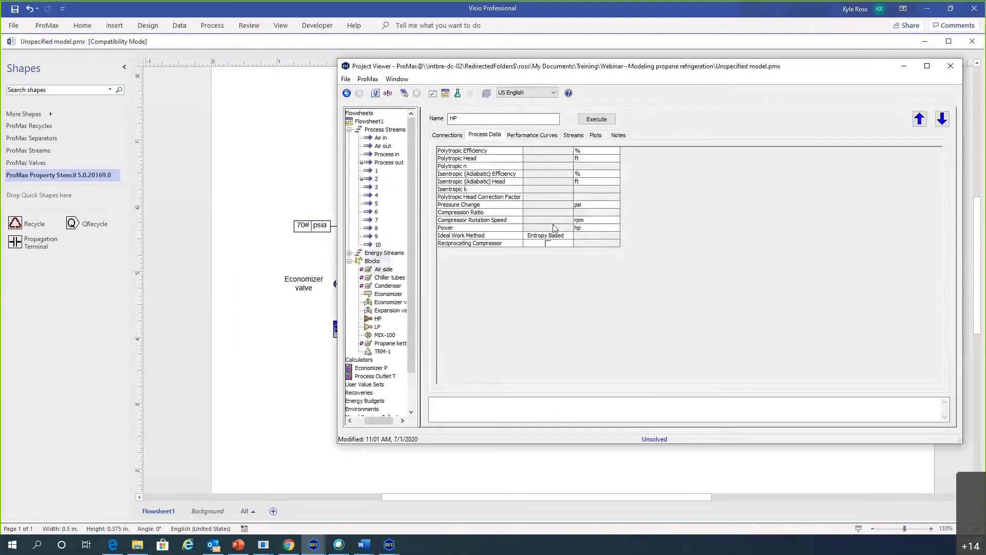
{"action": "left_click", "coordinate": [309, 252]}
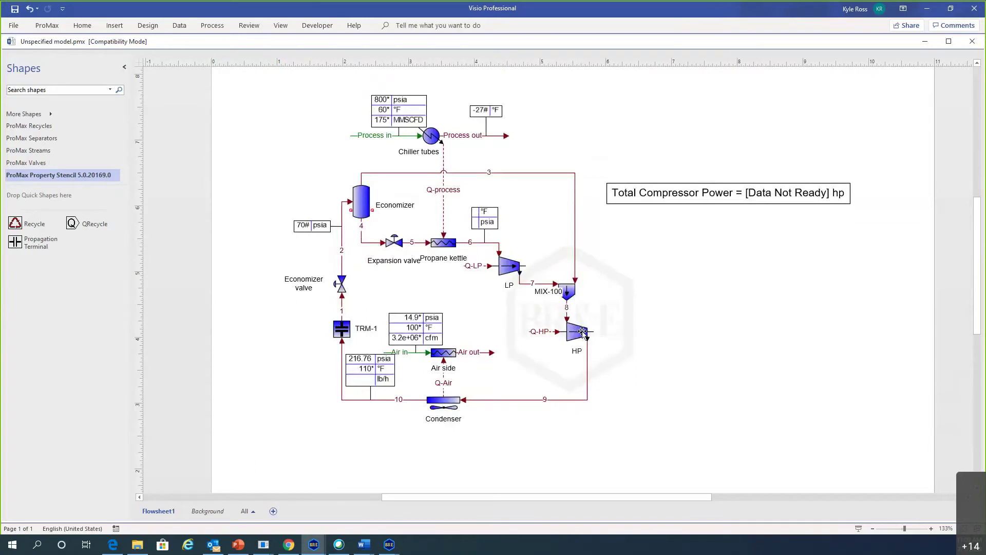
{"action": "left_click", "coordinate": [471, 243]}
{"action": "double_click", "coordinate": [470, 244]}
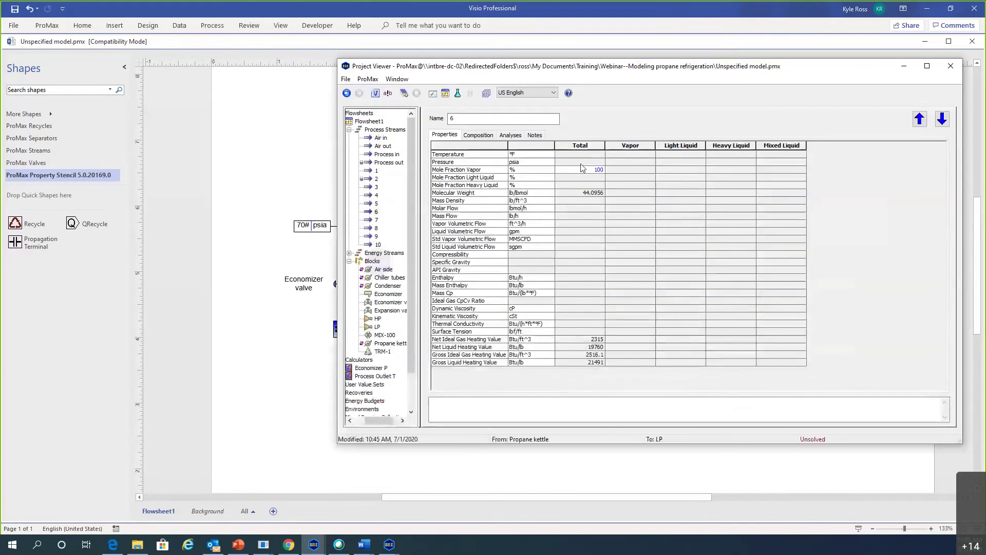
{"action": "key", "text": "Escape"}
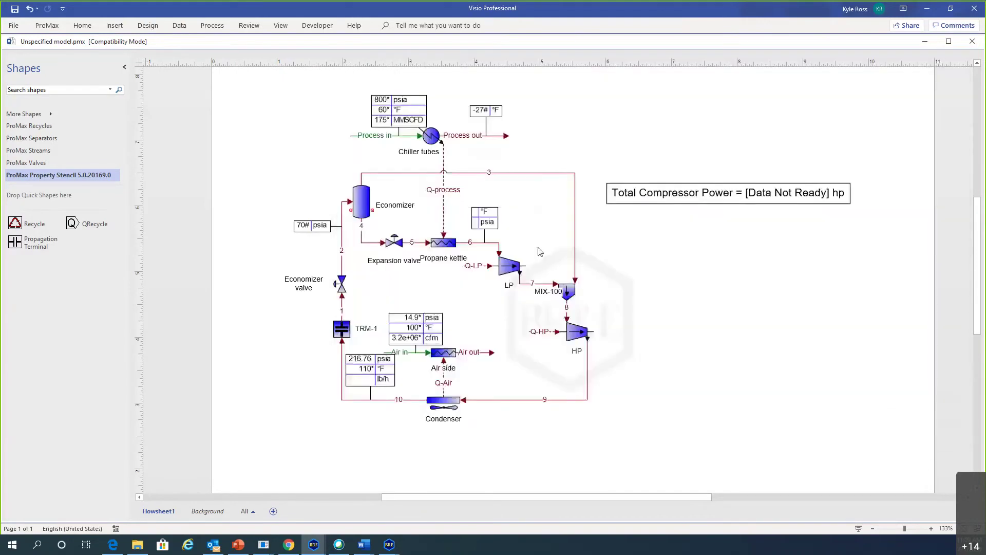
Step: Delete stream 5's fixed -30 °F temperature and move the viewer off the flowsheet
{"action": "double_click", "coordinate": [419, 244]}
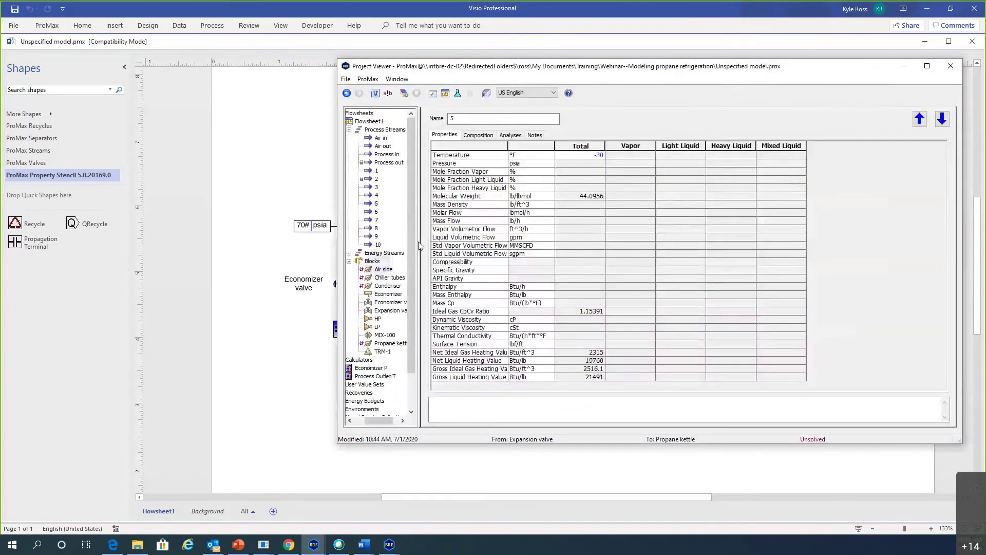
{"action": "left_click", "coordinate": [580, 155]}
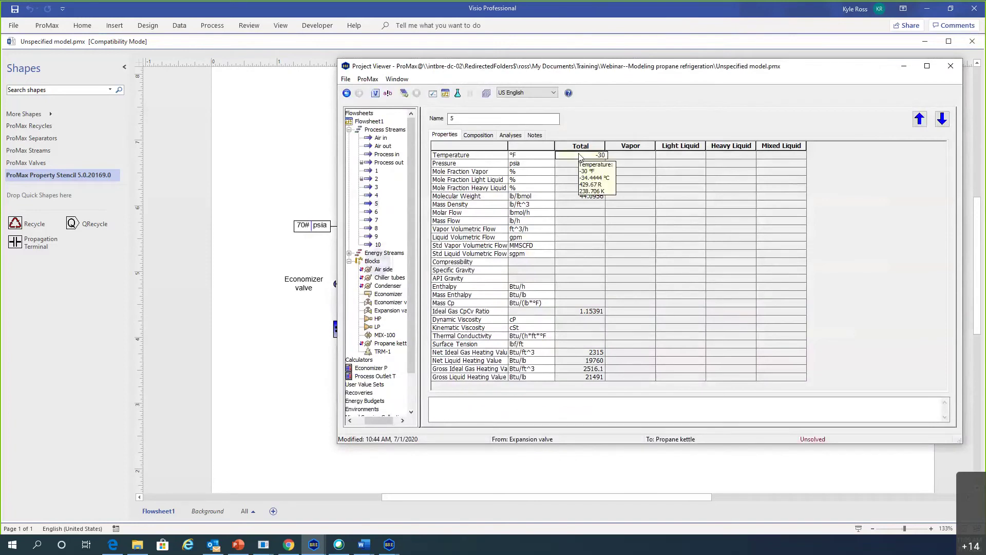
{"action": "left_click", "coordinate": [579, 156]}
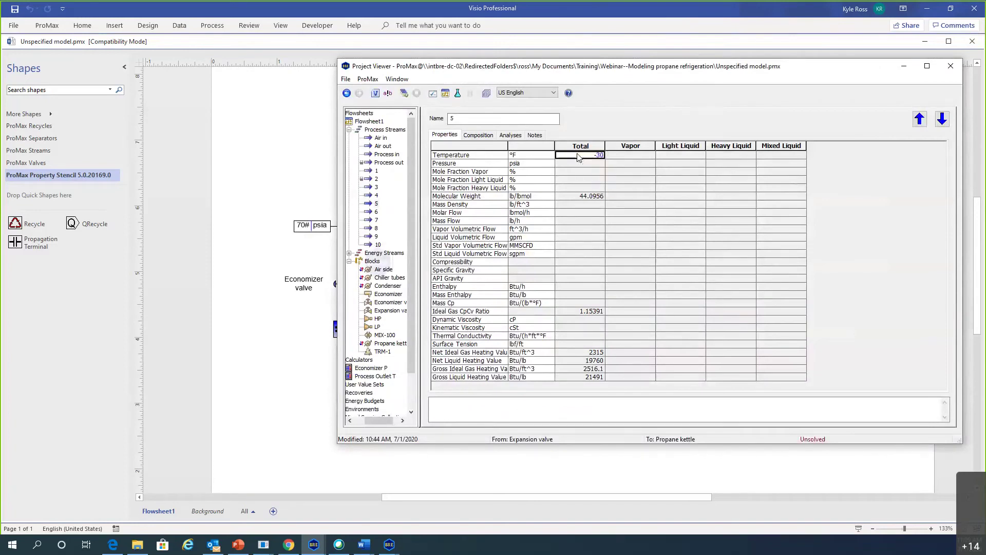
{"action": "key", "text": "Delete"}
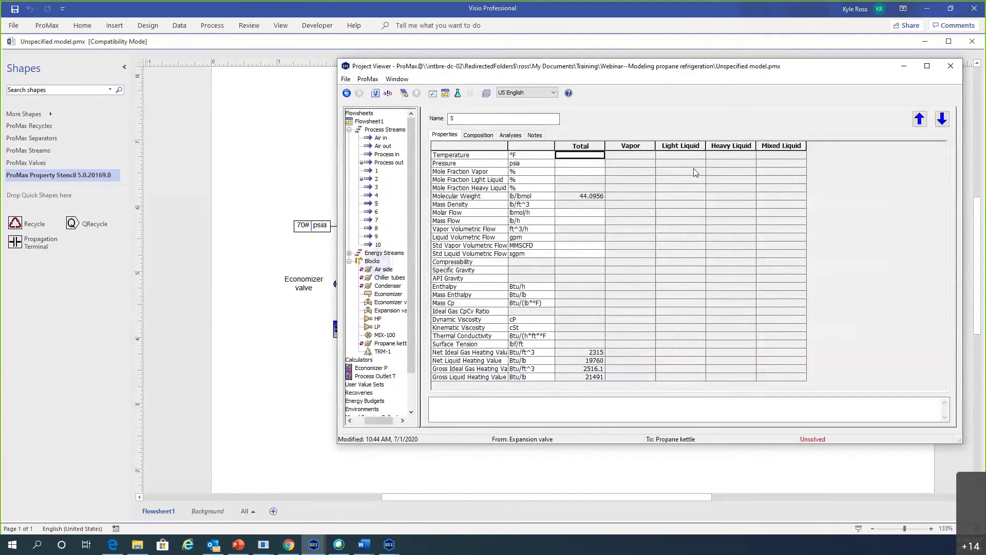
{"action": "left_click_drag", "start_coordinate": [576, 69], "coordinate": [587, 242]}
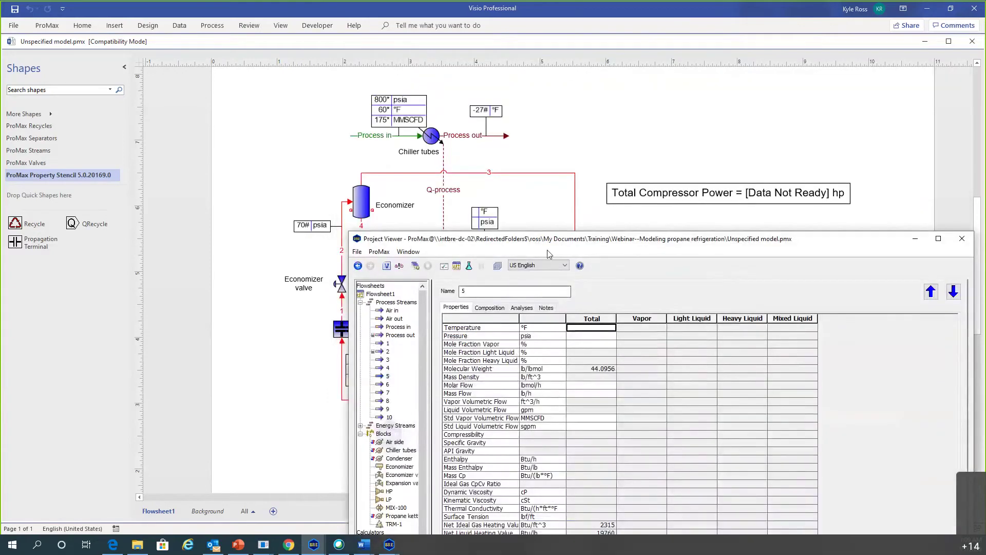
{"action": "left_click_drag", "start_coordinate": [552, 239], "coordinate": [507, 159]}
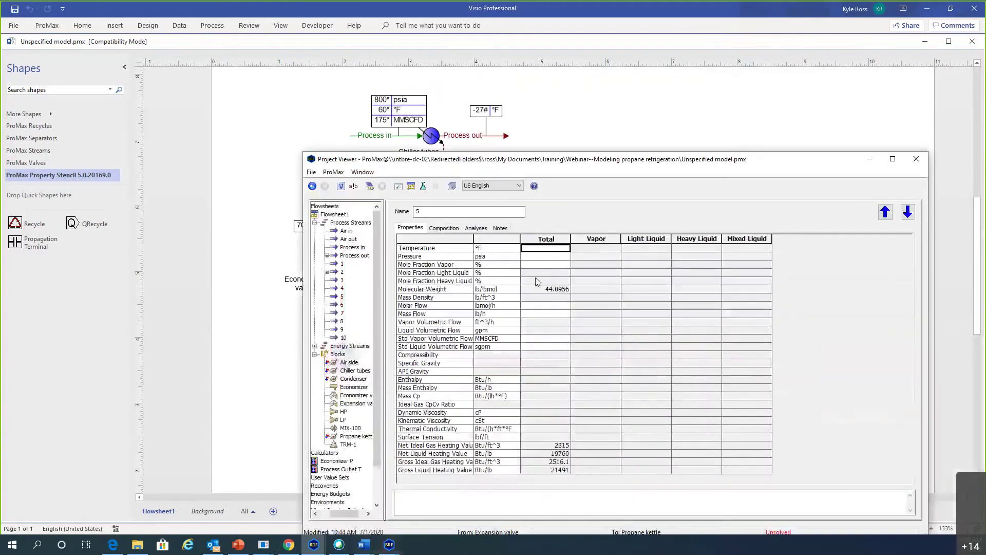
{"action": "left_click", "coordinate": [550, 261]}
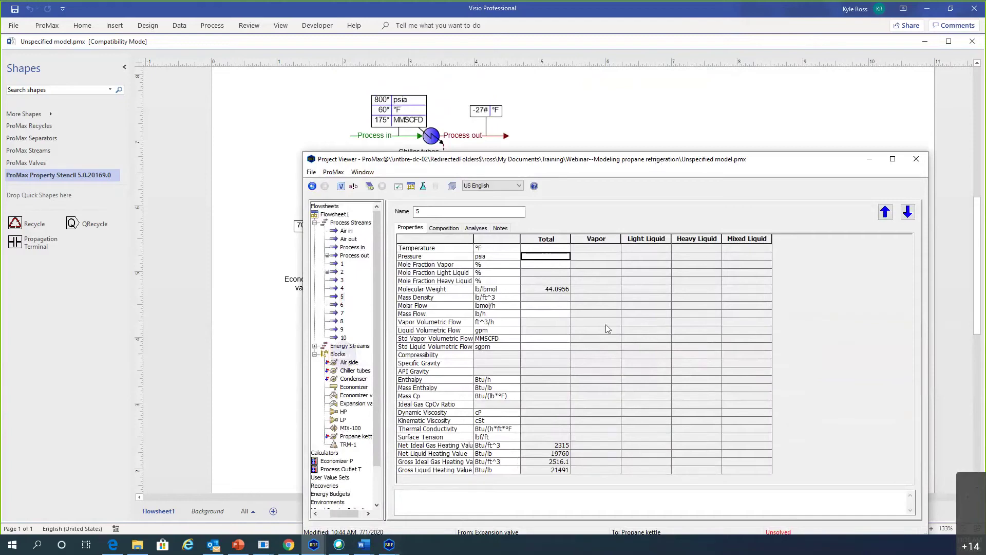
{"action": "left_click_drag", "start_coordinate": [639, 159], "coordinate": [588, 404]}
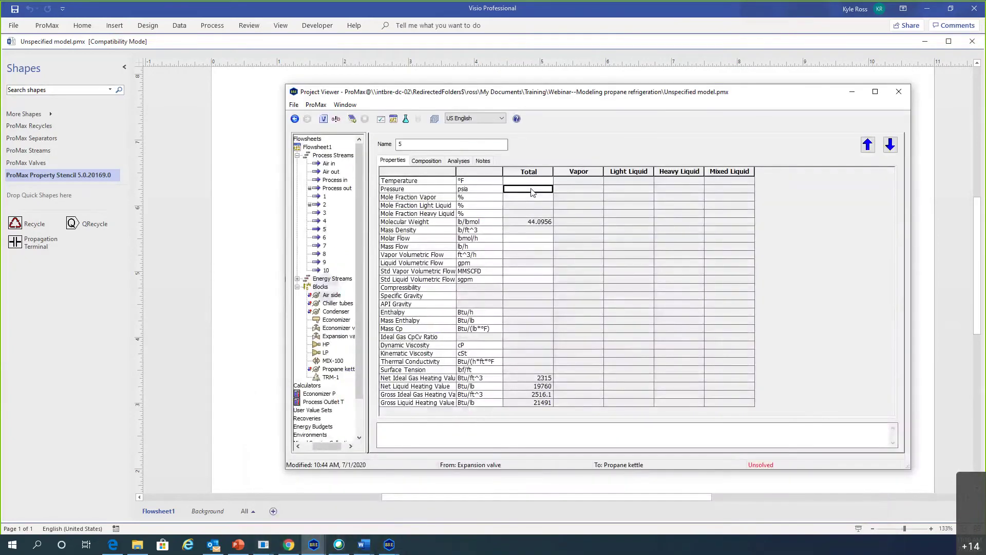
Step: Create a simple solver on stream 5's pressure named Evaporator P
{"action": "right_click", "coordinate": [532, 191]}
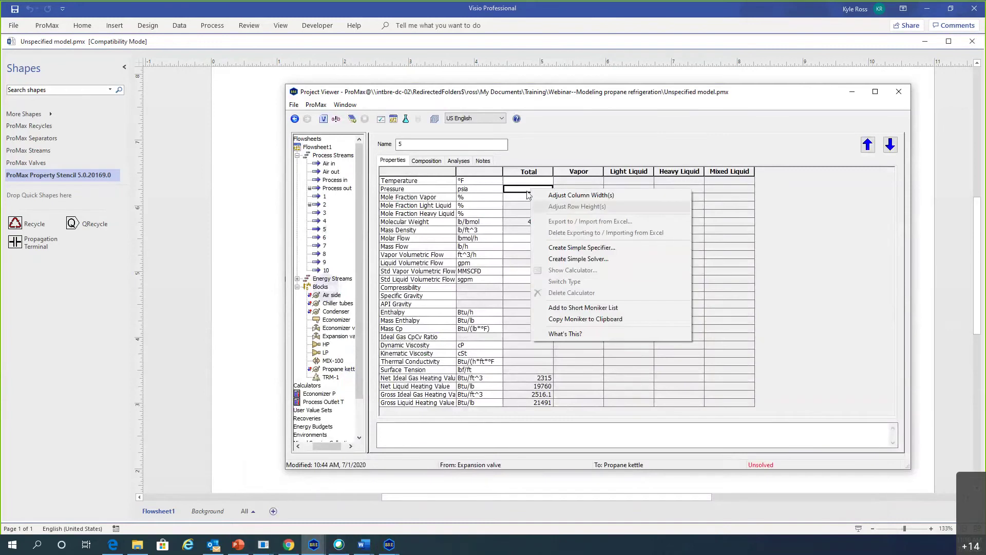
{"action": "left_click", "coordinate": [561, 259]}
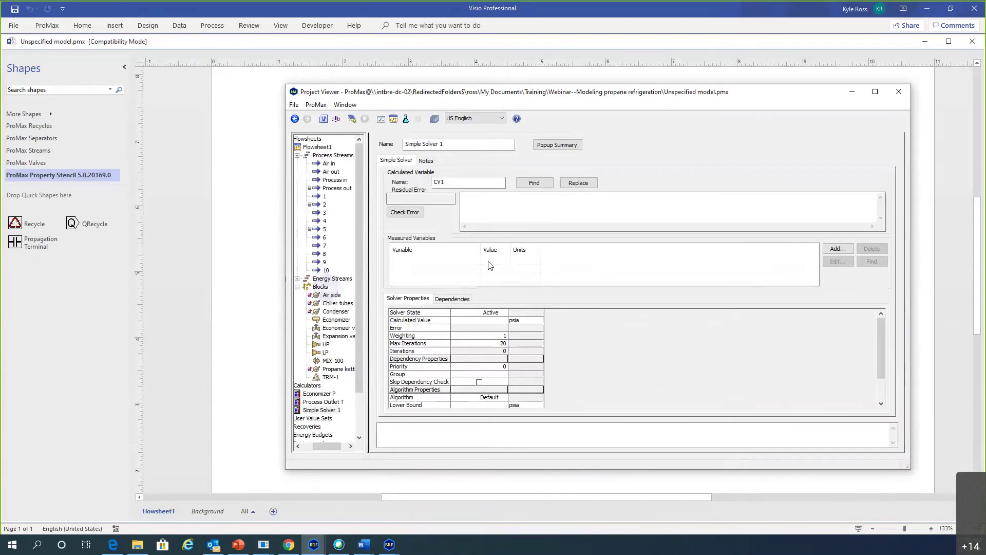
{"action": "left_click_drag", "start_coordinate": [444, 144], "coordinate": [350, 142]}
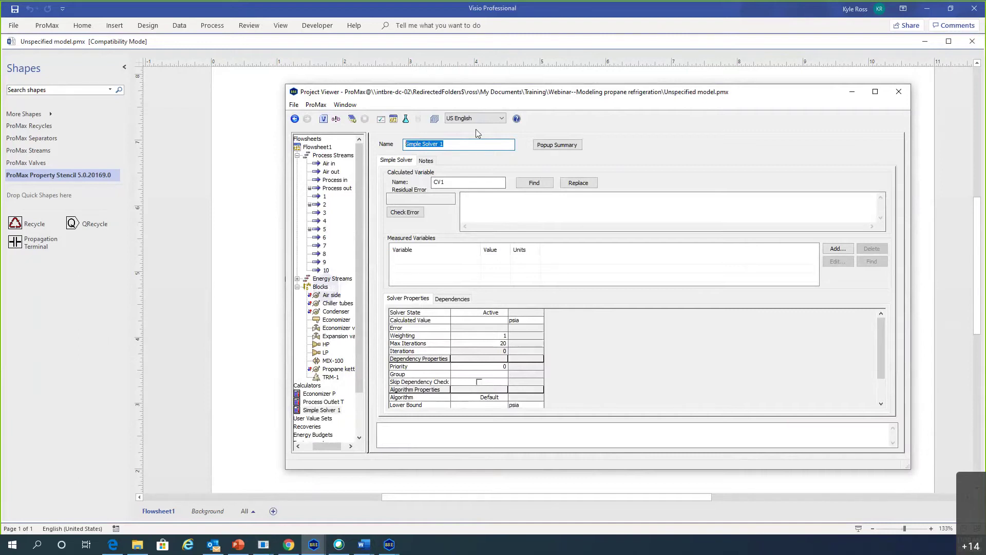
{"action": "type", "text": "Evaporator P"}
Step: Set the solver's residual error to HPSpeed / 21000 - 1
{"action": "left_click", "coordinate": [481, 204]}
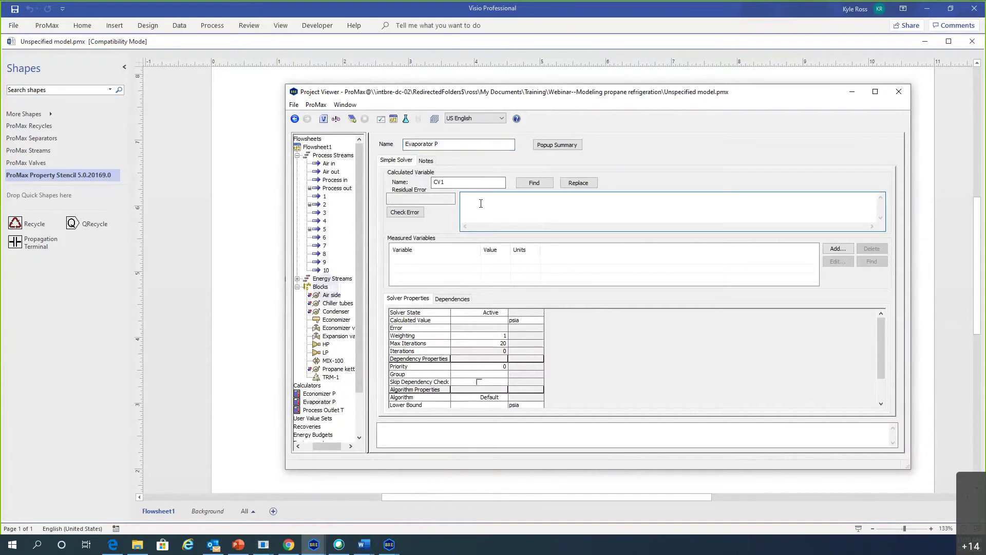
{"action": "type", "text": "HPSpeed"}
{"action": "key", "text": "BackSpace"}
{"action": "type", "text": "/ 21000 - 1"}
{"action": "left_click", "coordinate": [527, 183]}
{"action": "left_click", "coordinate": [844, 250]}
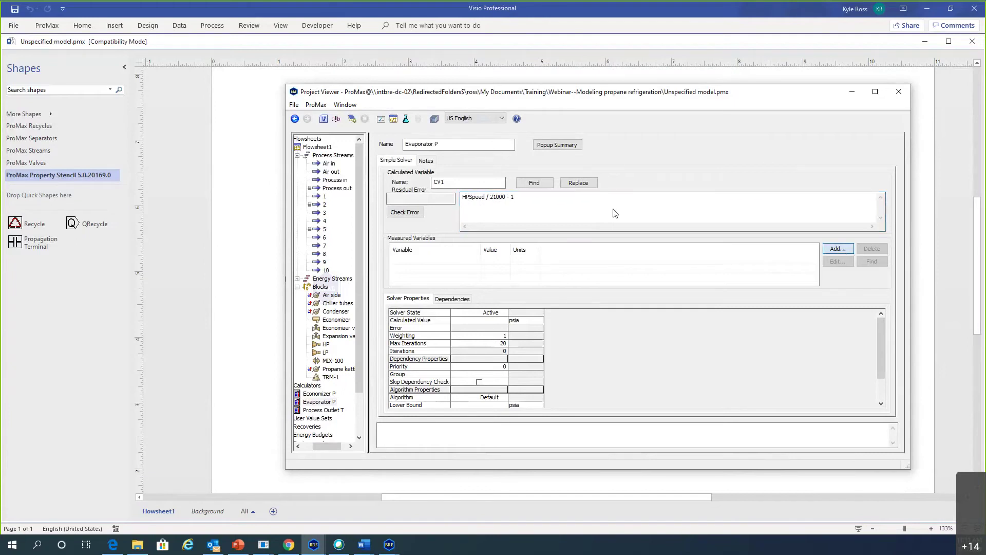
Step: Add the HP compressor's Compressor Rotation Speed (rpm) as measured variable HPSpeed
{"action": "left_click", "coordinate": [596, 171]}
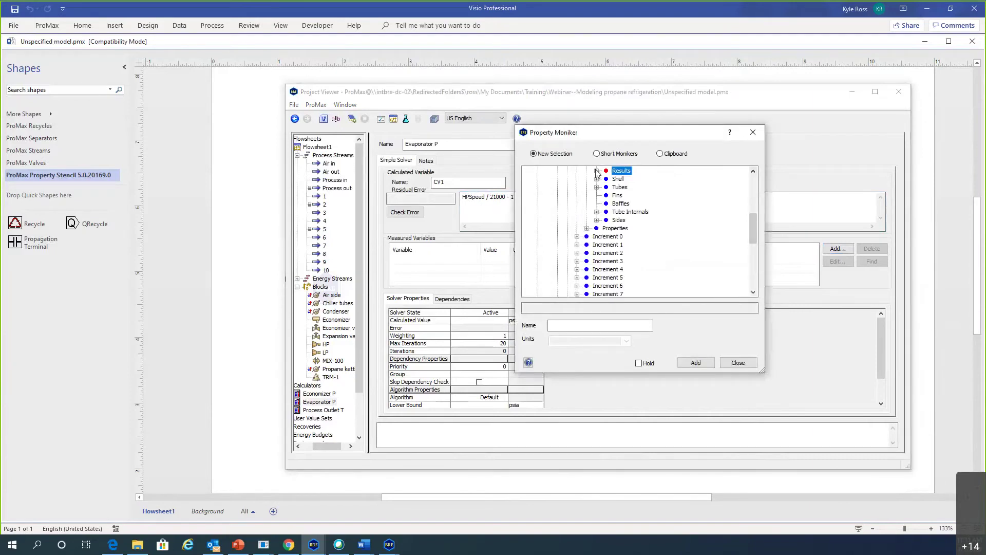
{"action": "left_click_drag", "start_coordinate": [754, 233], "coordinate": [747, 180]}
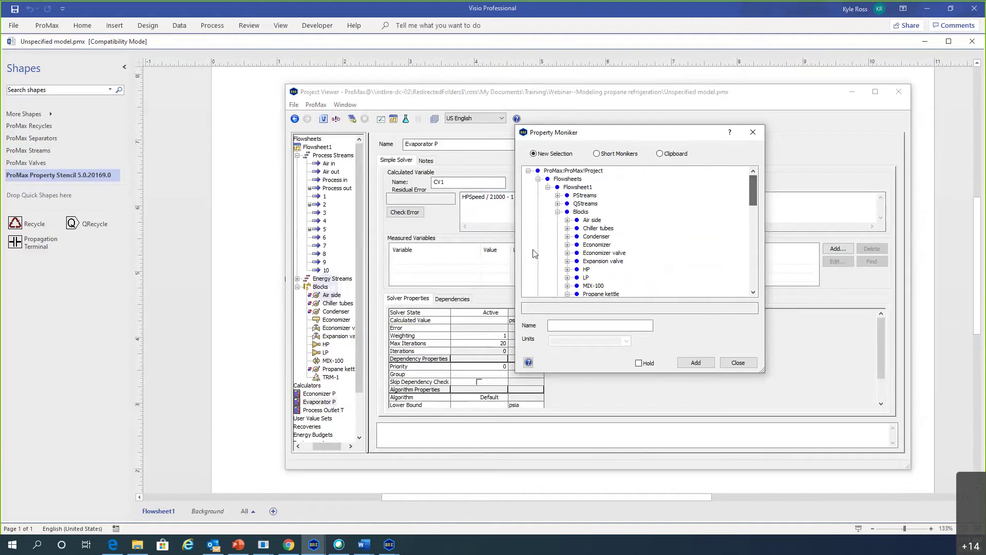
{"action": "scroll", "coordinate": [605, 255], "scroll_direction": "down", "scroll_amount": 1}
{"action": "left_click", "coordinate": [588, 253]}
{"action": "double_click", "coordinate": [588, 253]}
{"action": "double_click", "coordinate": [607, 261]}
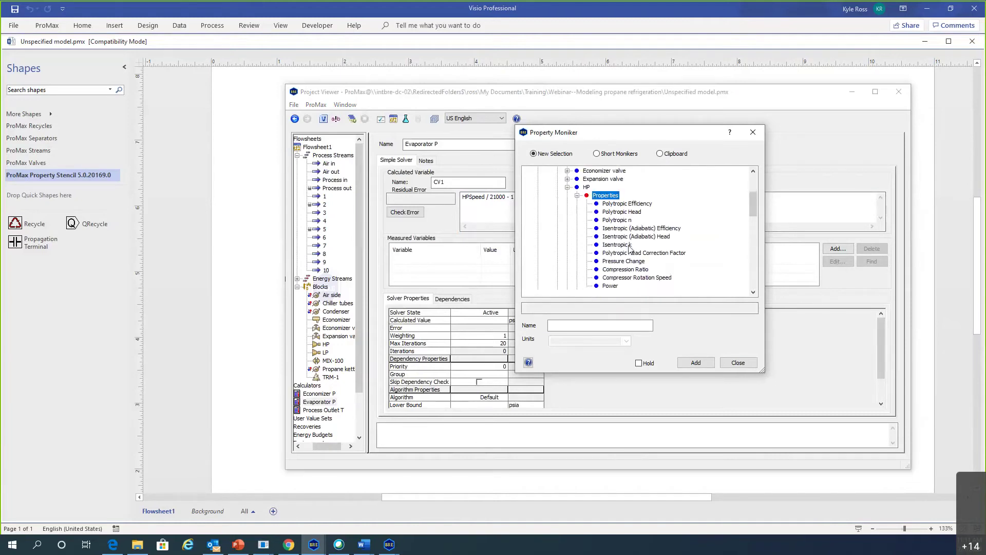
{"action": "left_click", "coordinate": [622, 279]}
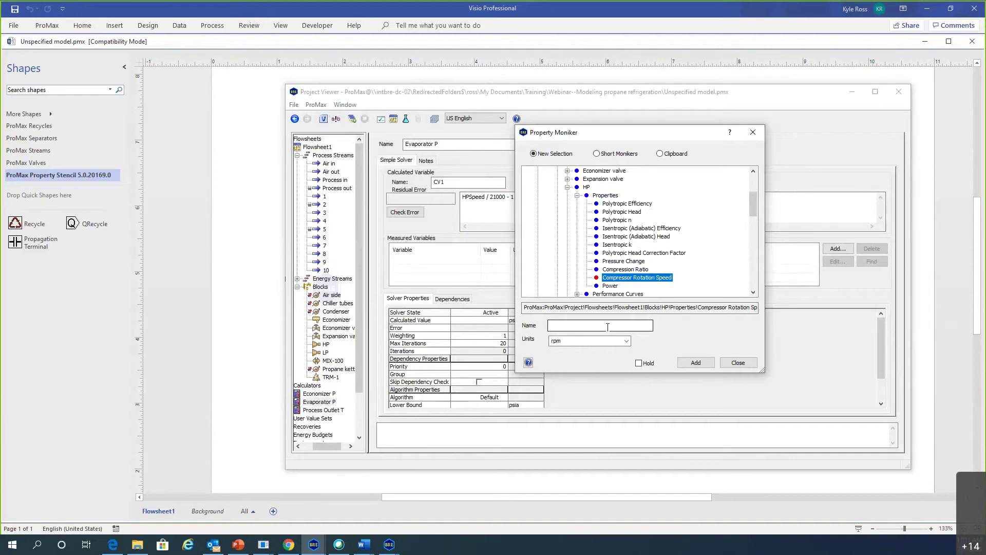
{"action": "left_click", "coordinate": [608, 327]}
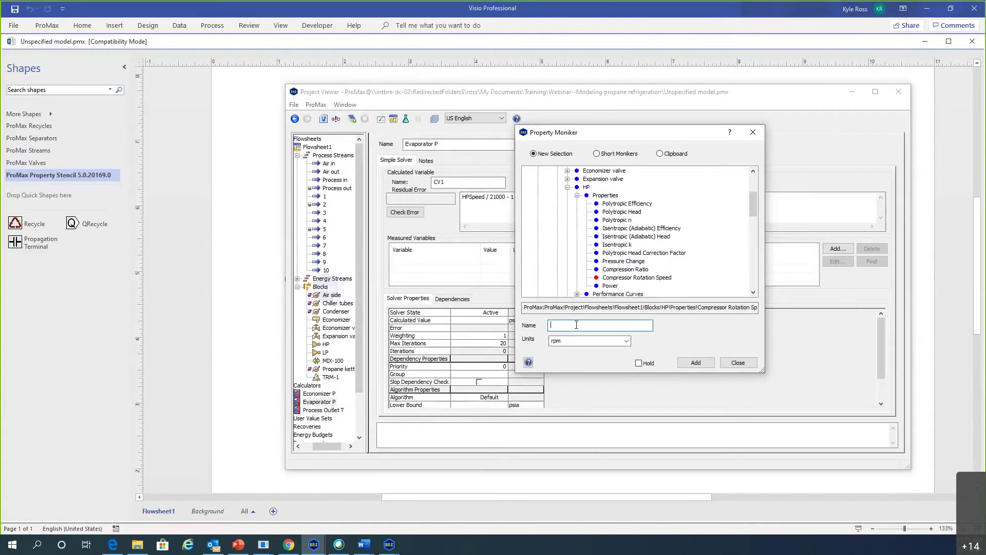
{"action": "type", "text": "HPSpeed"}
{"action": "left_click", "coordinate": [701, 364]}
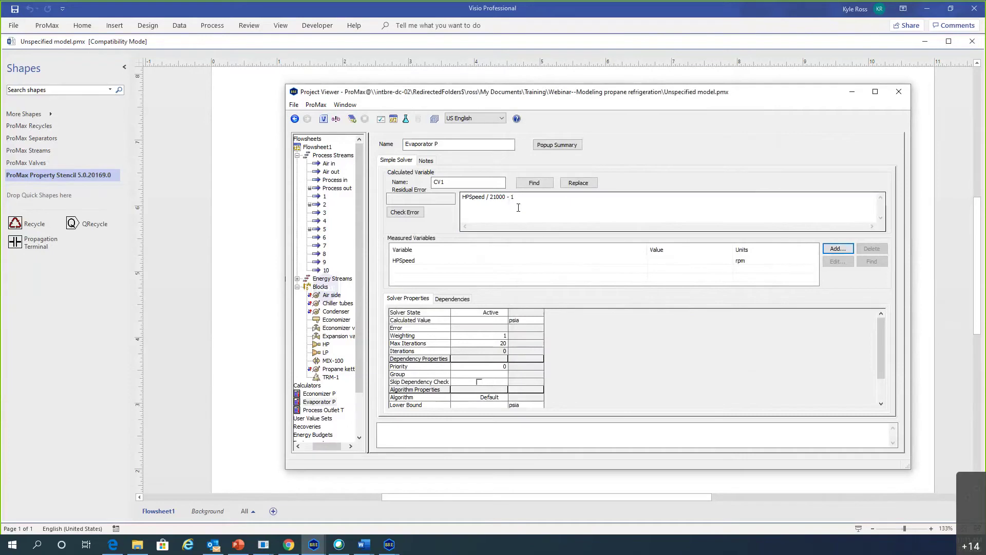
Step: Set Evaporator P's calculated value to 20 psia and close the Project Viewer
{"action": "left_click", "coordinate": [482, 320]}
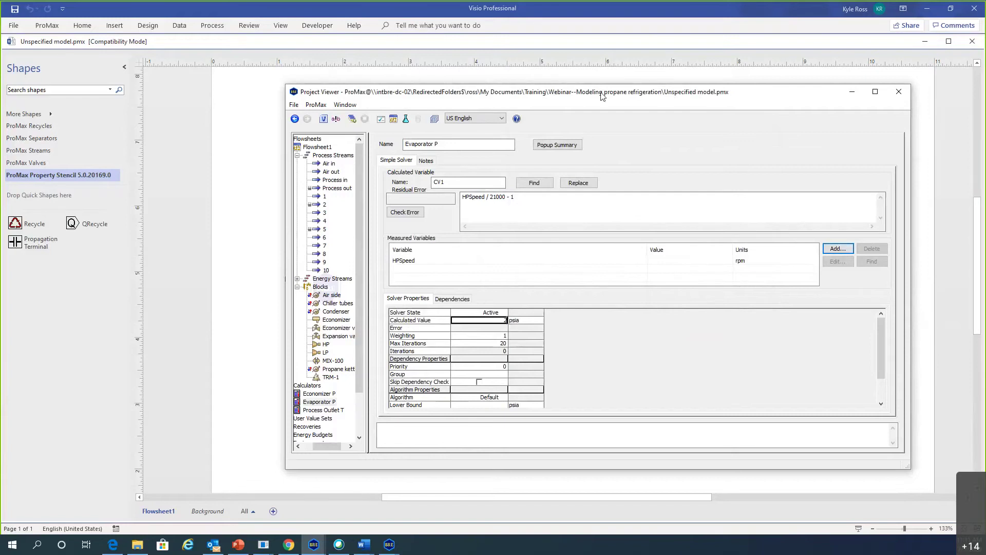
{"action": "type", "text": "20"}
{"action": "key", "text": "Return"}
{"action": "left_click", "coordinate": [838, 248]}
{"action": "left_click", "coordinate": [793, 268]}
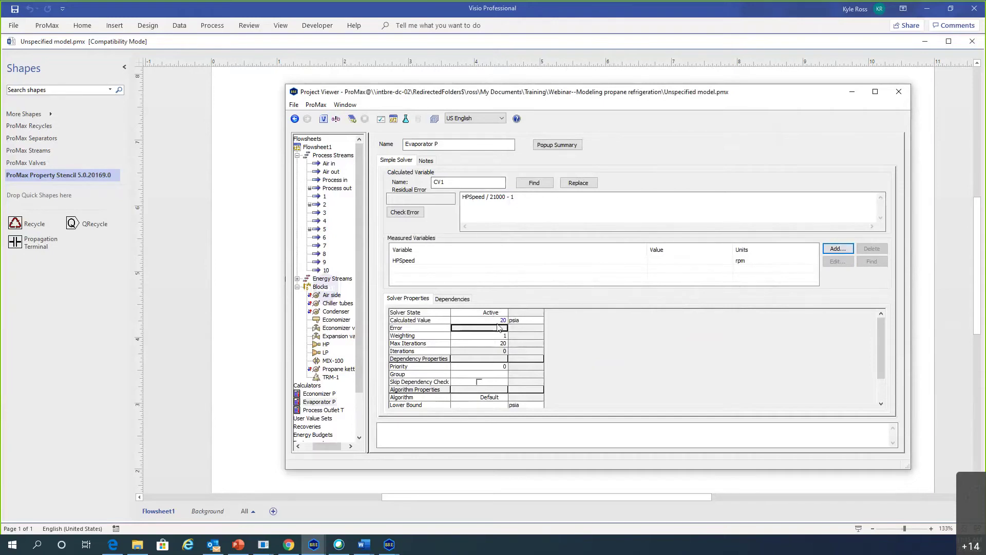
{"action": "left_click", "coordinate": [898, 91]}
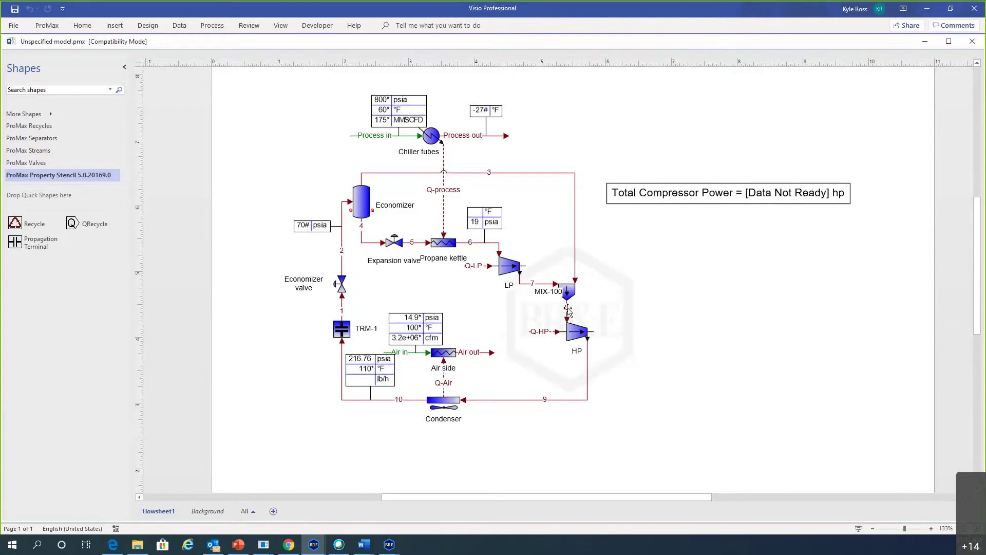
{"action": "mouse_move", "coordinate": [568, 313]}
{"action": "left_click", "coordinate": [574, 334]}
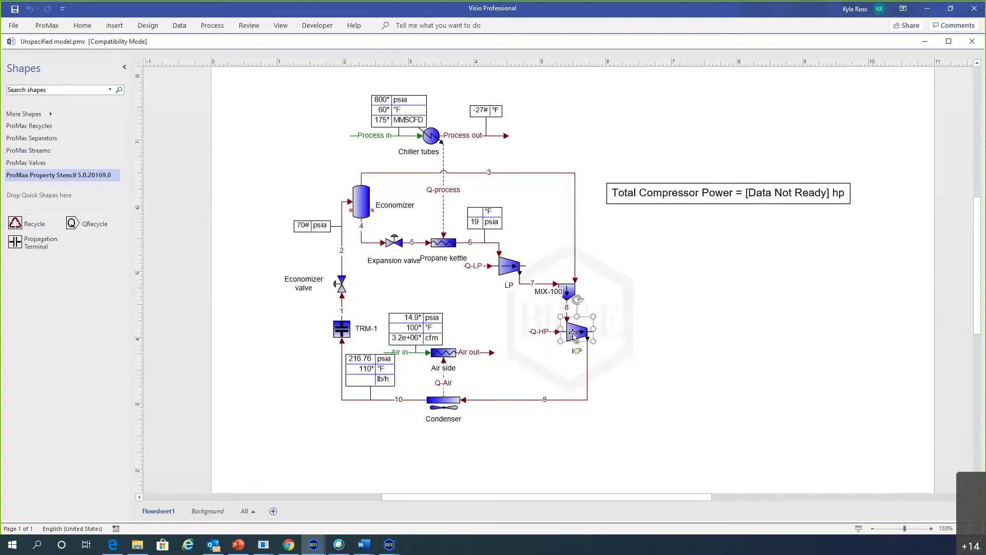
{"action": "double_click", "coordinate": [574, 334]}
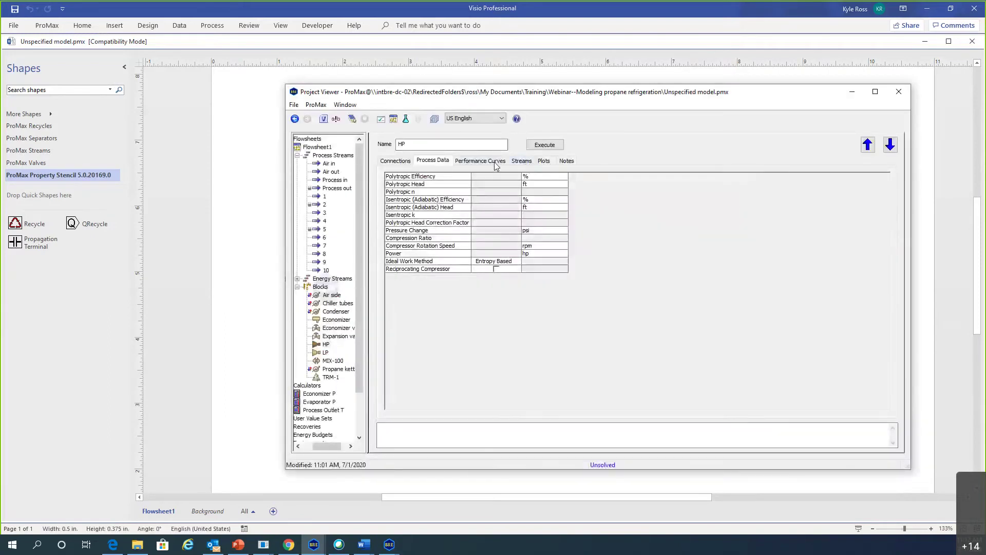
{"action": "left_click", "coordinate": [544, 160]}
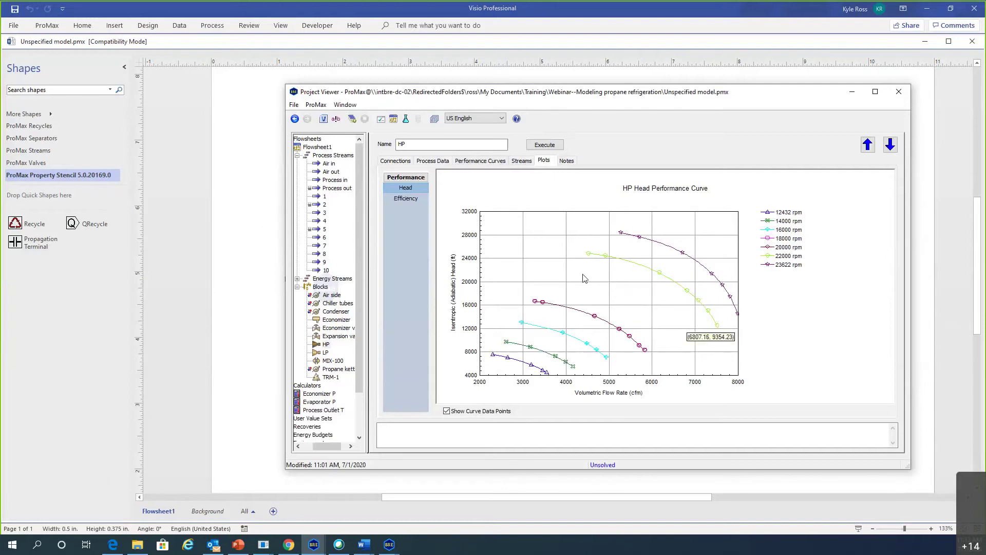
{"action": "left_click", "coordinate": [264, 240]}
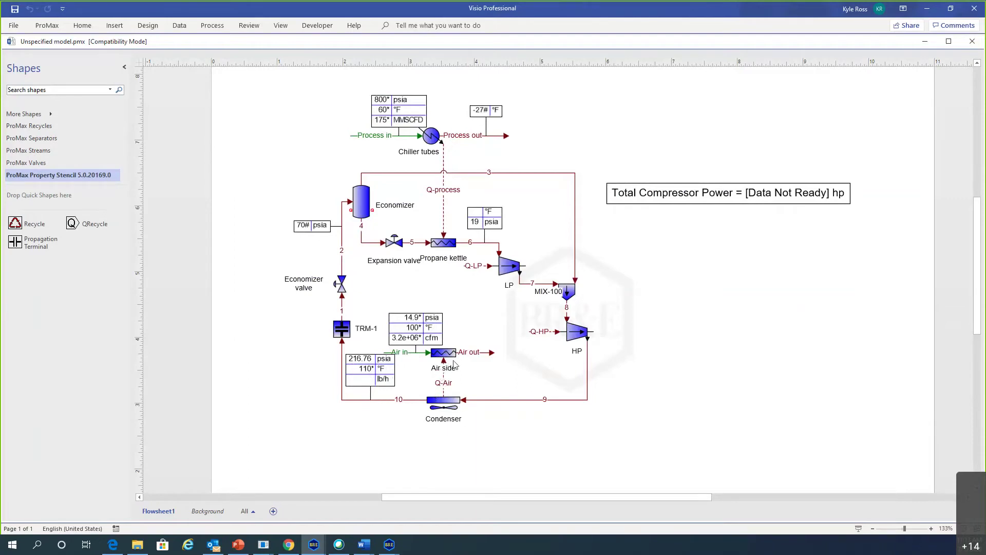
Step: Create a simple solver on stream 10's total temperature
{"action": "double_click", "coordinate": [389, 401]}
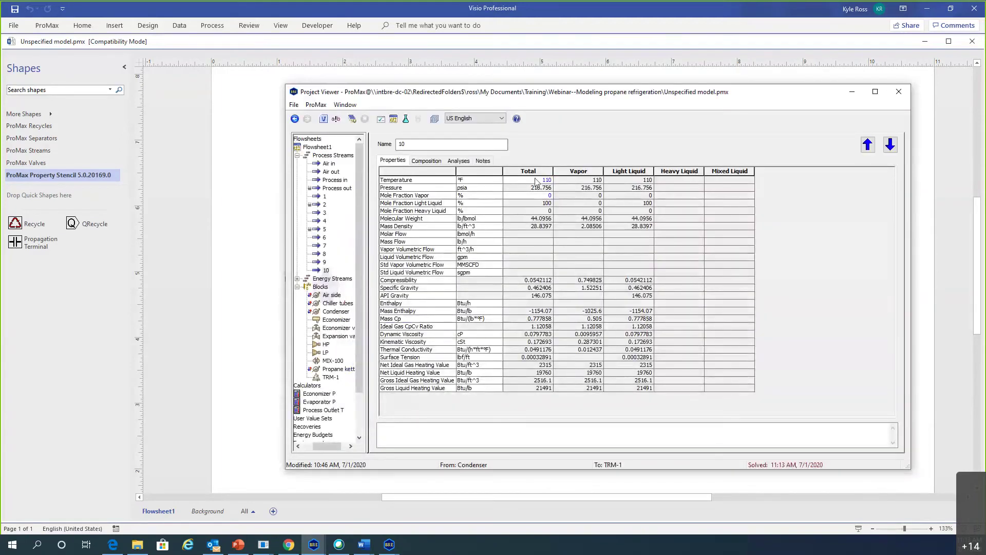
{"action": "left_click", "coordinate": [534, 182]}
{"action": "right_click", "coordinate": [534, 182]}
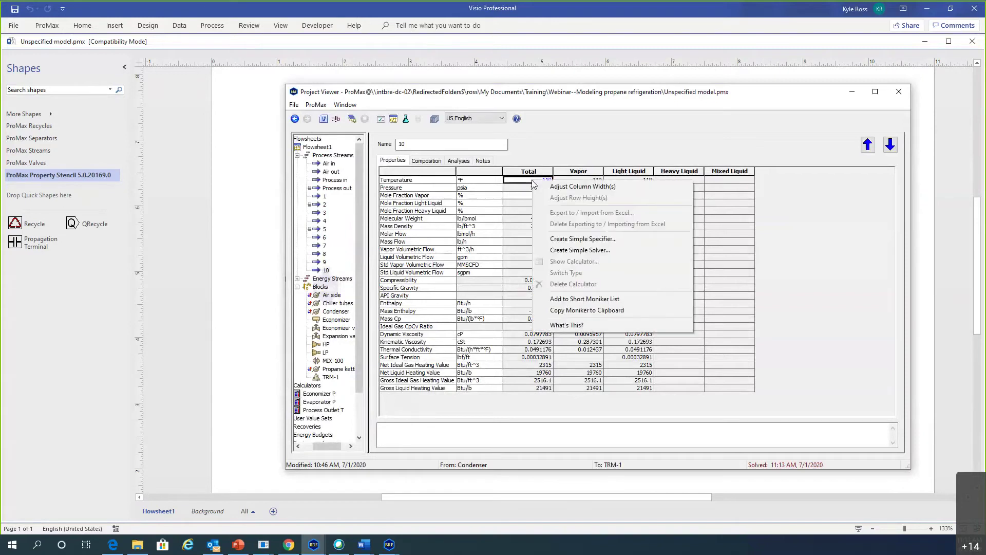
{"action": "left_click", "coordinate": [567, 251]}
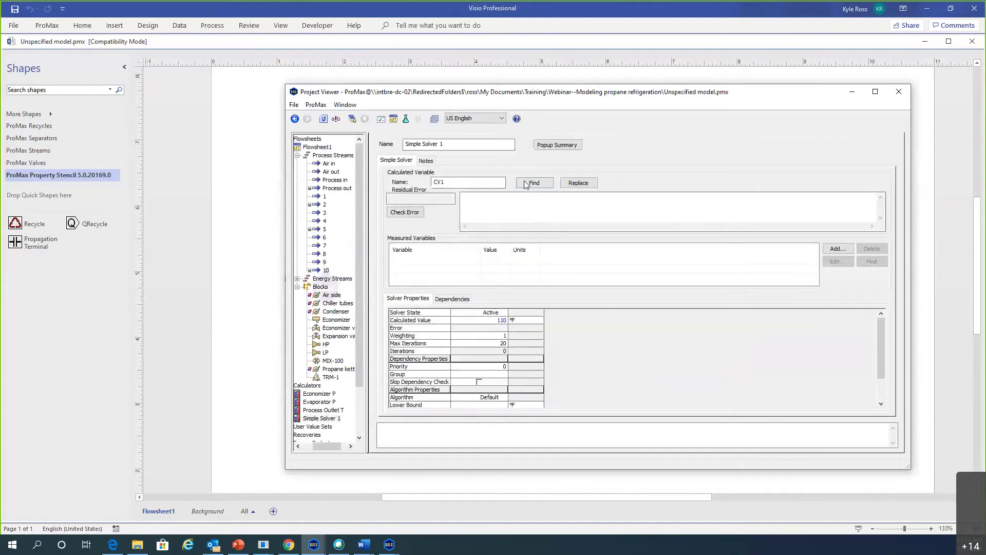
Step: Name the solver Cond Outlet T and set its residual error to FOD
{"action": "left_click", "coordinate": [455, 147]}
{"action": "triple_click", "coordinate": [437, 146]}
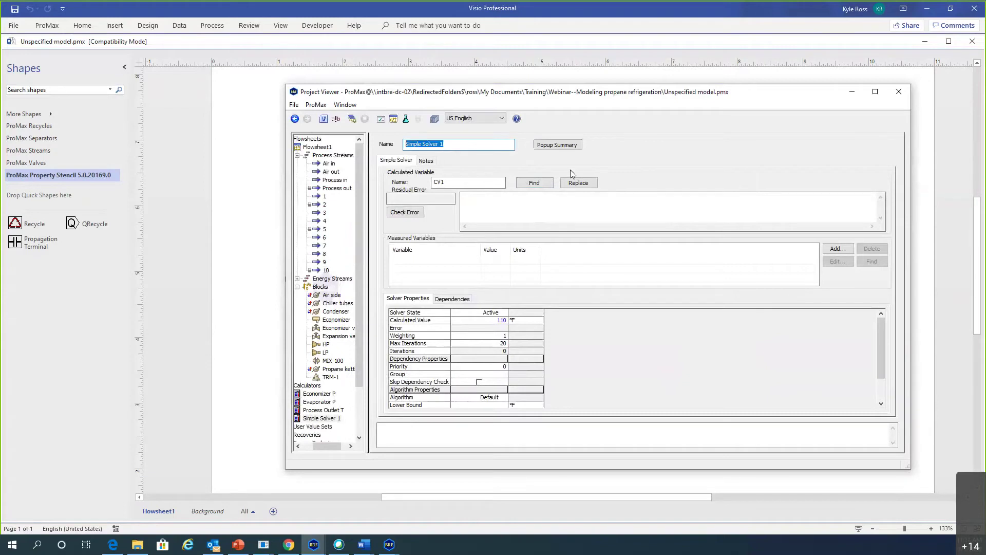
{"action": "type", "text": "Cond Outlet T"}
{"action": "left_click", "coordinate": [485, 203]}
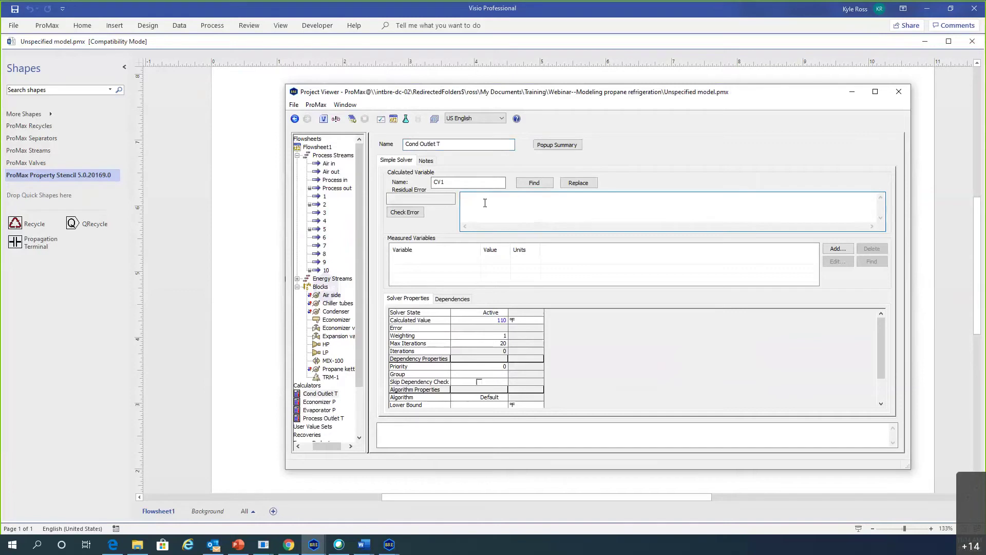
{"action": "type", "text": "FOD"}
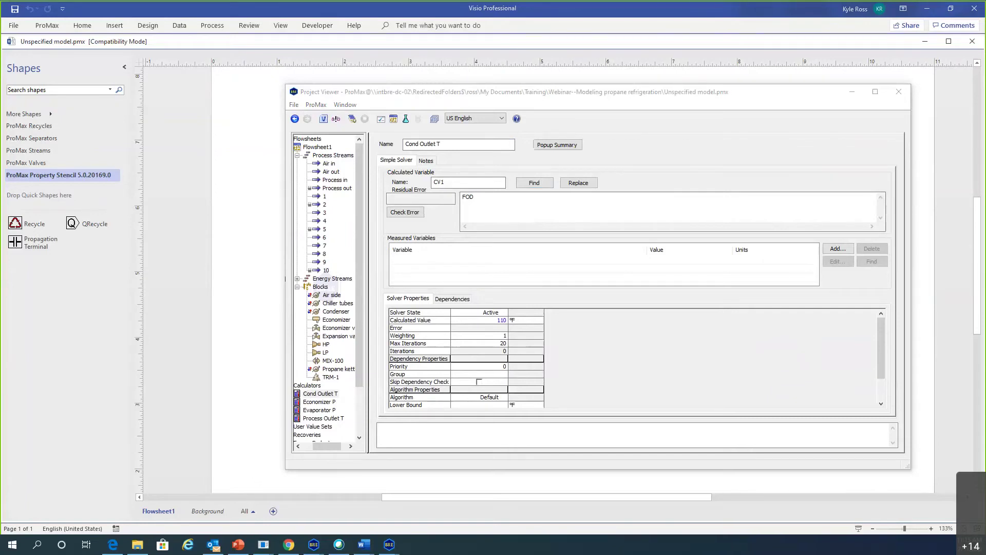
{"action": "left_click", "coordinate": [252, 300]}
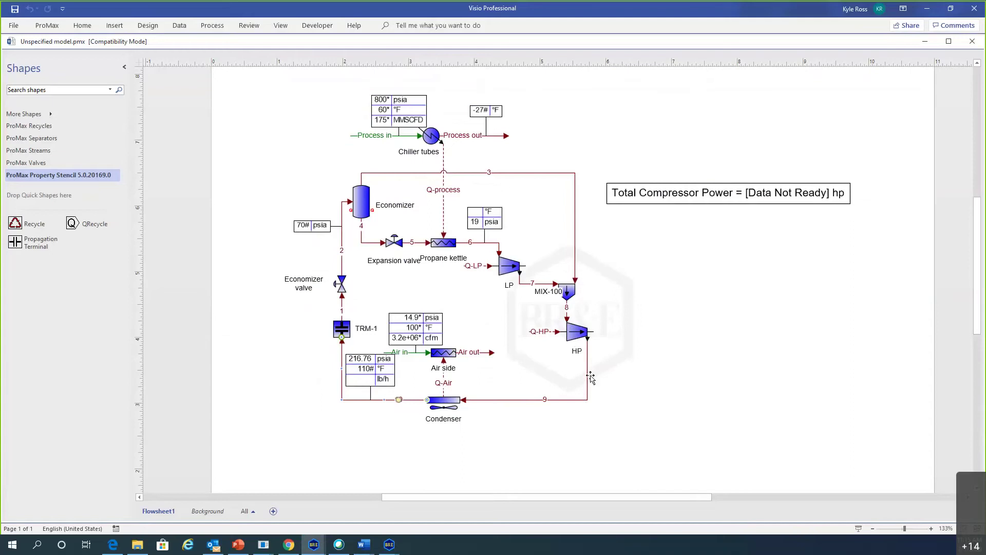
{"action": "double_click", "coordinate": [576, 331]}
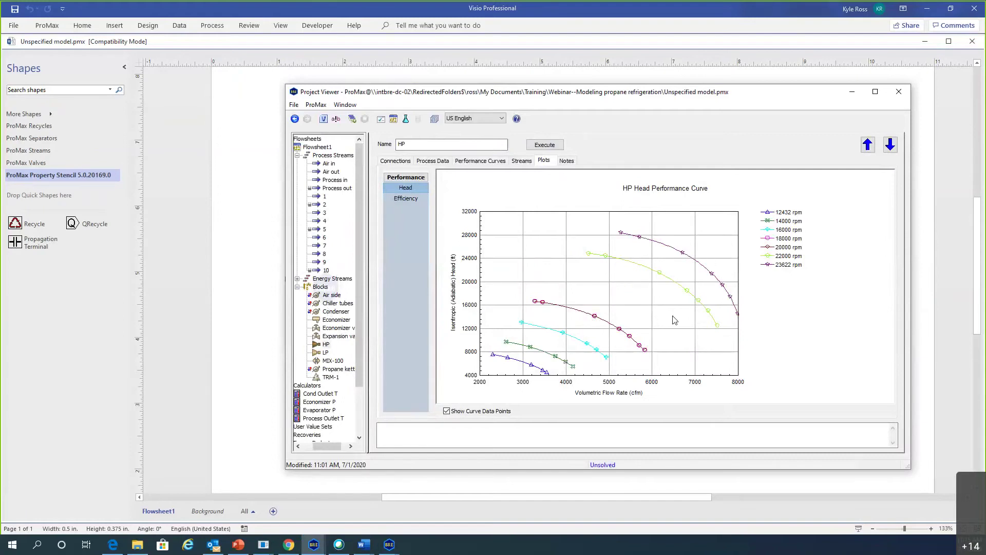
{"action": "left_click", "coordinate": [253, 278]}
{"action": "double_click", "coordinate": [525, 182]}
{"action": "mouse_move", "coordinate": [525, 183]}
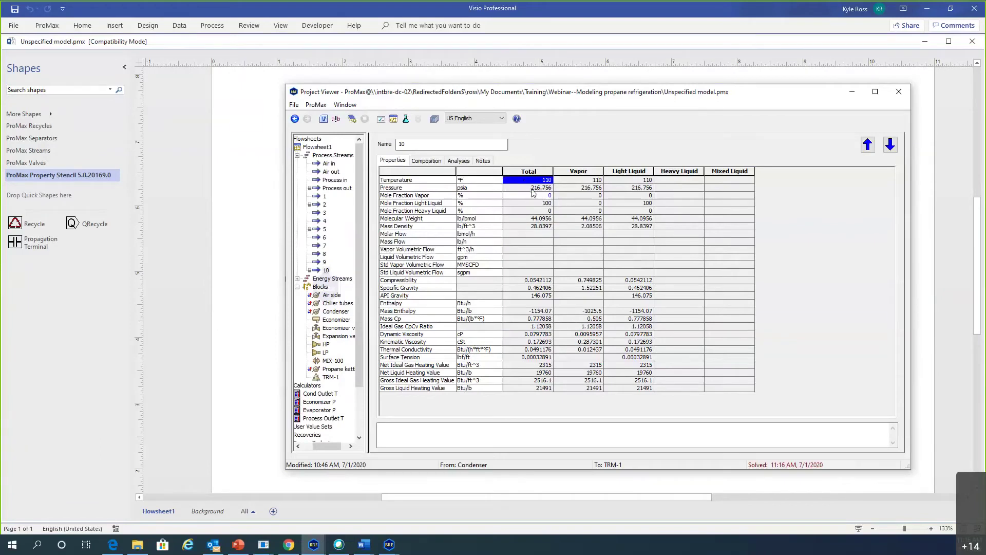
{"action": "left_click", "coordinate": [531, 182]}
{"action": "double_click", "coordinate": [530, 182]}
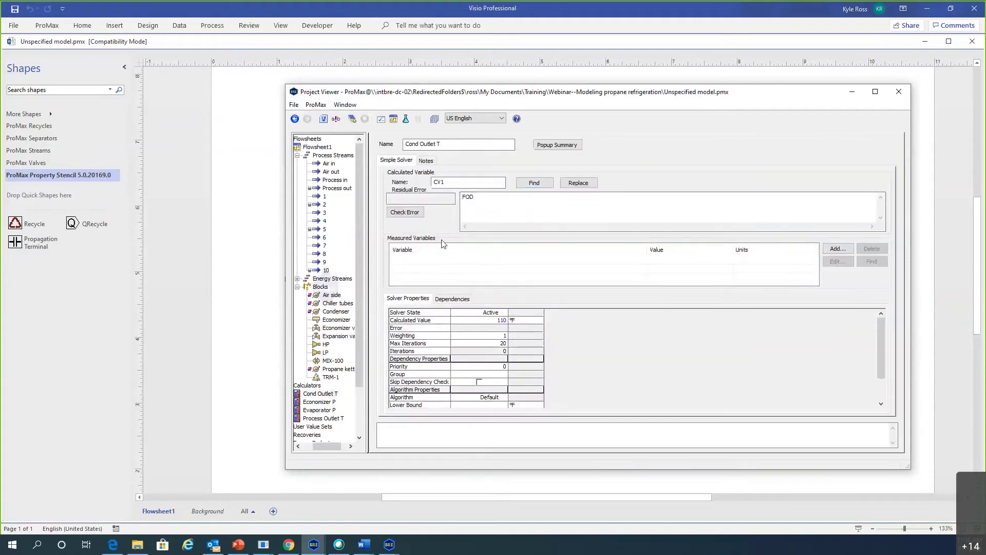
Step: Add the Condenser HEXRating Fraction Over Design as measured variable FOD
{"action": "left_click", "coordinate": [836, 251]}
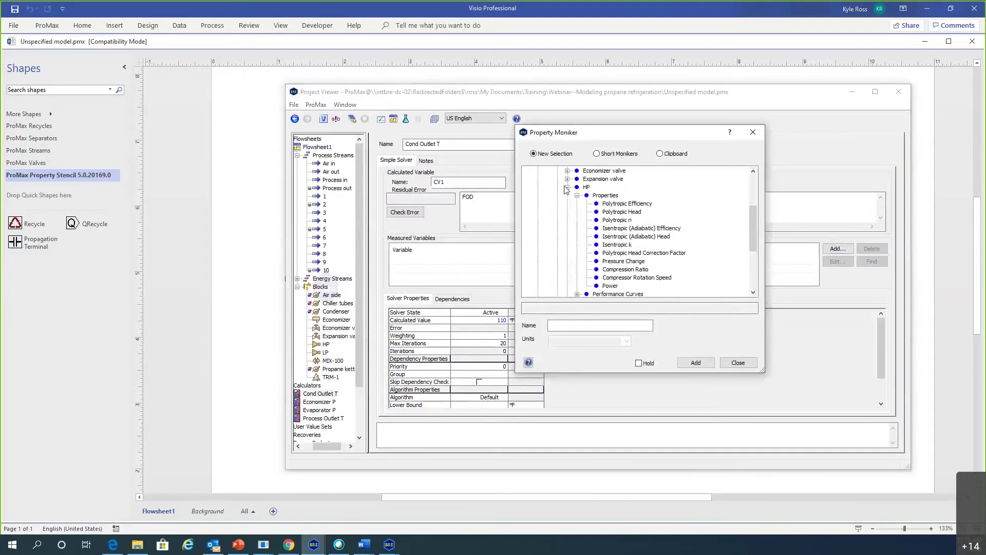
{"action": "left_click", "coordinate": [568, 187]}
{"action": "scroll", "coordinate": [654, 238], "scroll_direction": "up", "scroll_amount": 3}
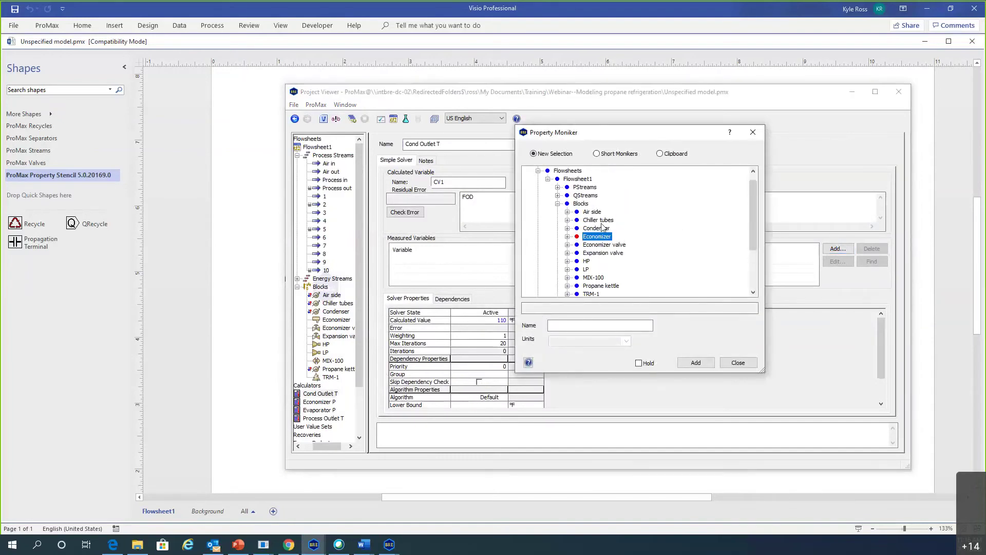
{"action": "left_click", "coordinate": [597, 227]}
{"action": "double_click", "coordinate": [597, 228]}
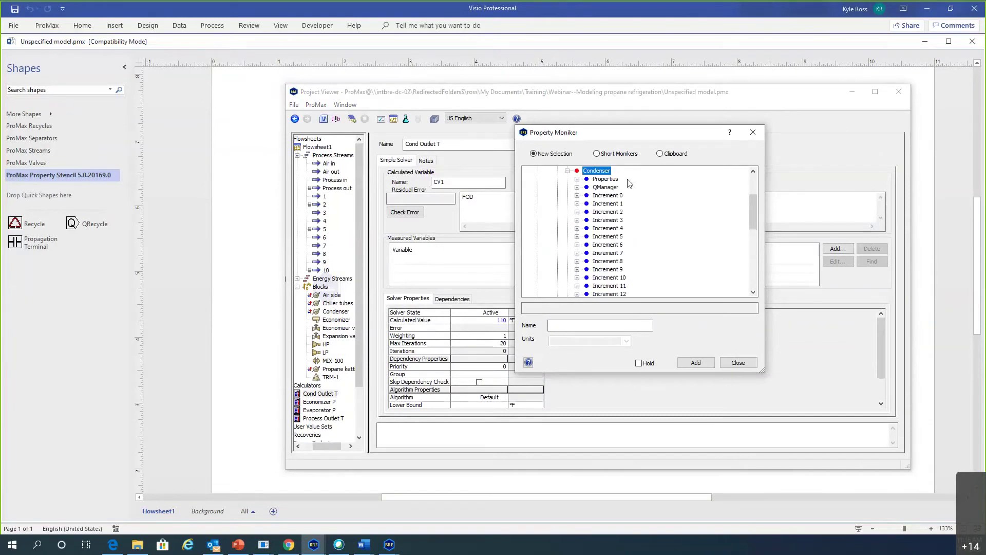
{"action": "double_click", "coordinate": [606, 187]}
{"action": "left_click", "coordinate": [616, 195]}
{"action": "double_click", "coordinate": [615, 195]}
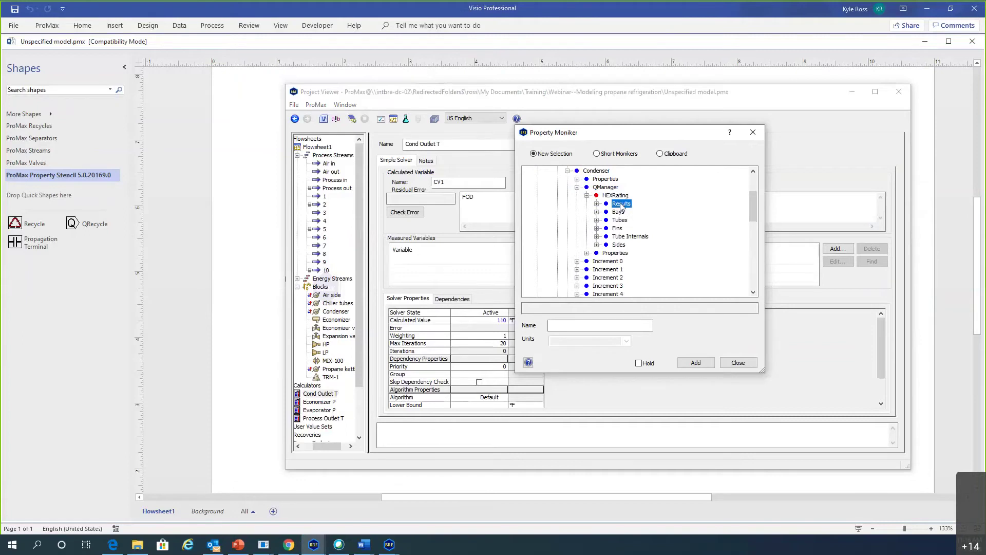
{"action": "double_click", "coordinate": [622, 204]}
{"action": "left_click", "coordinate": [640, 179]}
{"action": "left_click", "coordinate": [608, 326]}
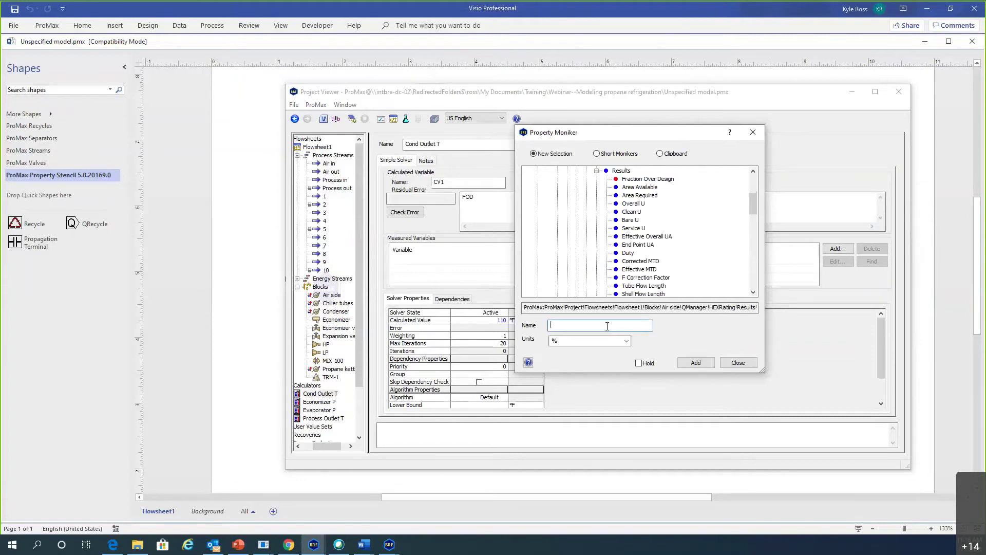
{"action": "type", "text": "FO"}
{"action": "left_click", "coordinate": [696, 363]}
Step: Set Cond Outlet T's calculated value to 115 °F and weighting to 0.01
{"action": "left_click", "coordinate": [491, 320]}
{"action": "type", "text": "115"}
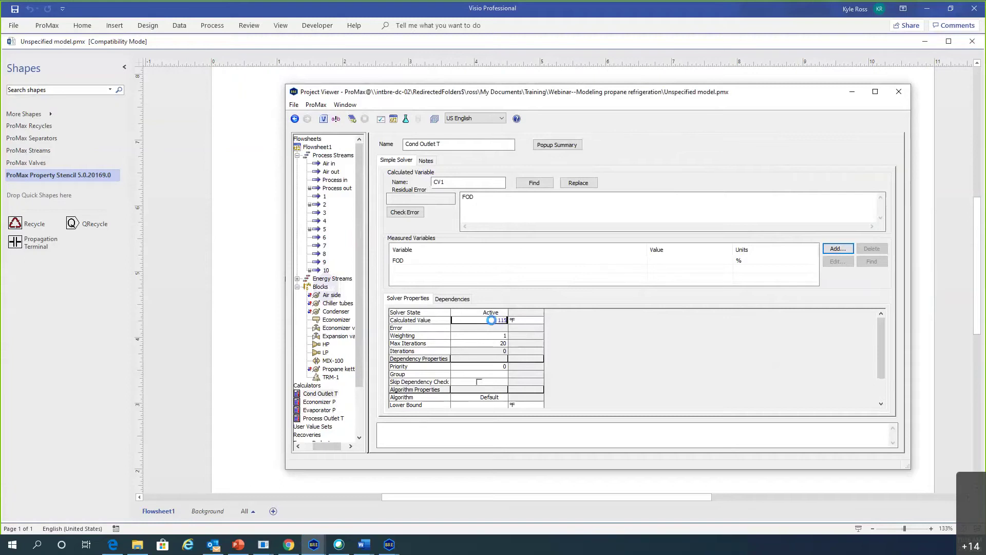
{"action": "left_click", "coordinate": [482, 328]}
{"action": "left_click", "coordinate": [487, 336]}
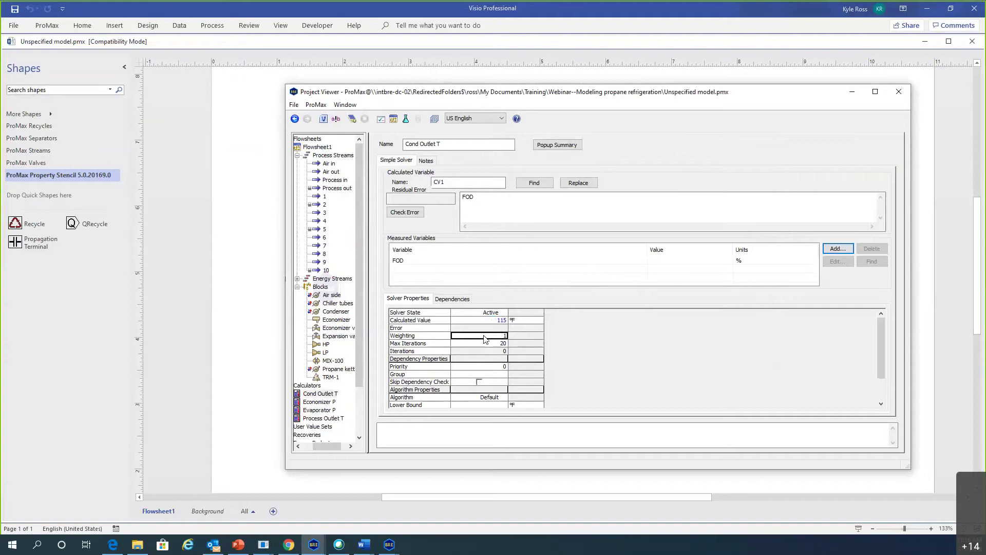
{"action": "type", "text": ".01"}
{"action": "key", "text": "Return"}
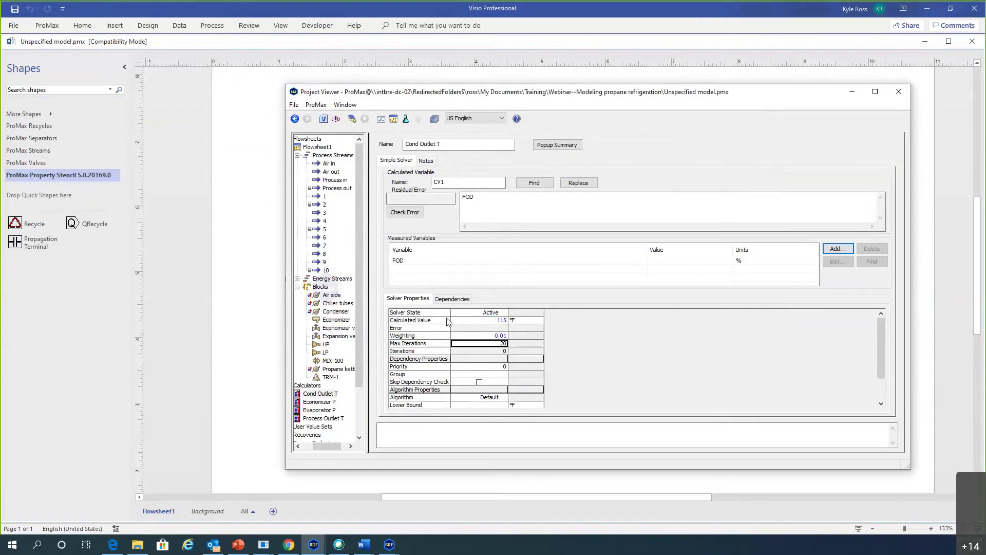
{"action": "left_click", "coordinate": [266, 222]}
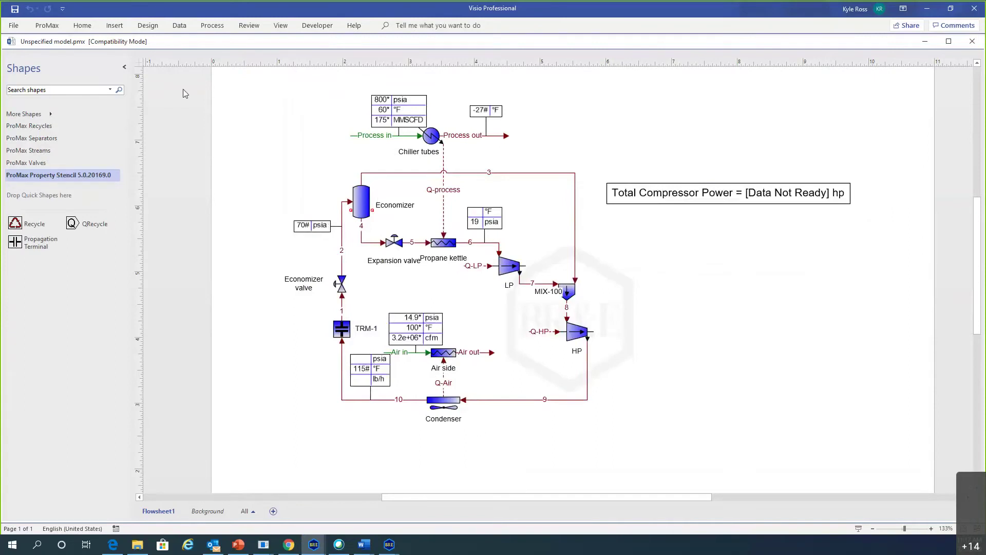
{"action": "double_click", "coordinate": [360, 204]}
{"action": "scroll", "coordinate": [348, 329], "scroll_direction": "down", "scroll_amount": 5}
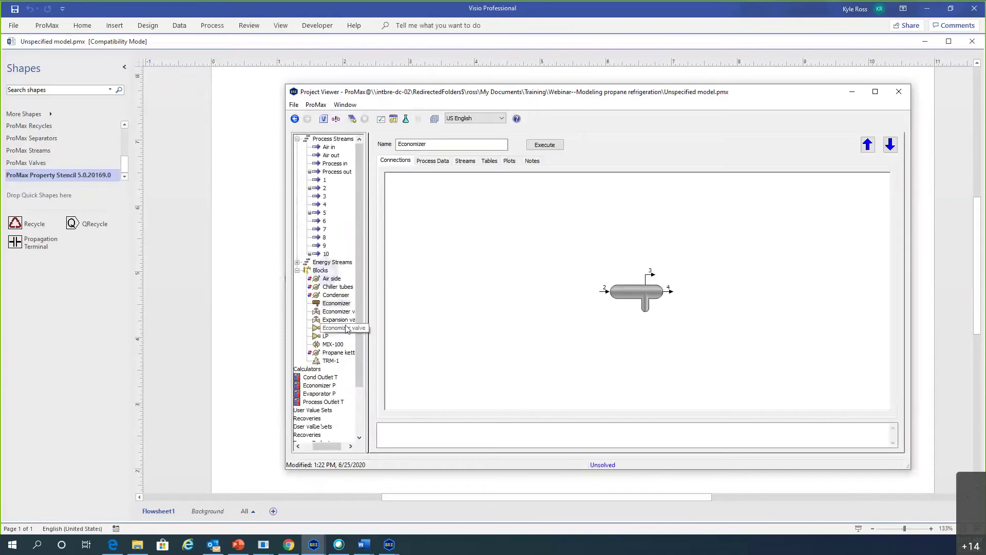
{"action": "scroll", "coordinate": [347, 329], "scroll_direction": "down", "scroll_amount": 1}
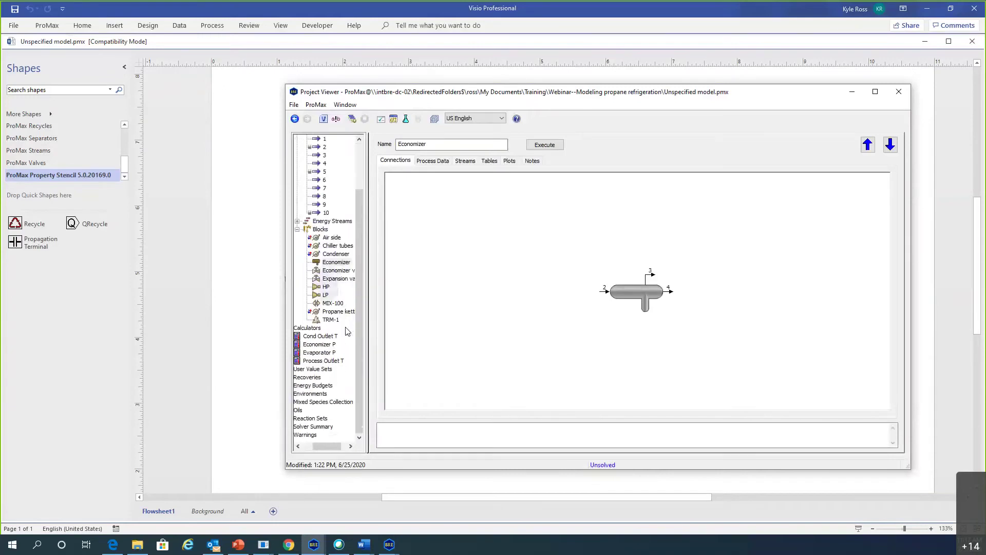
{"action": "left_click", "coordinate": [314, 426]}
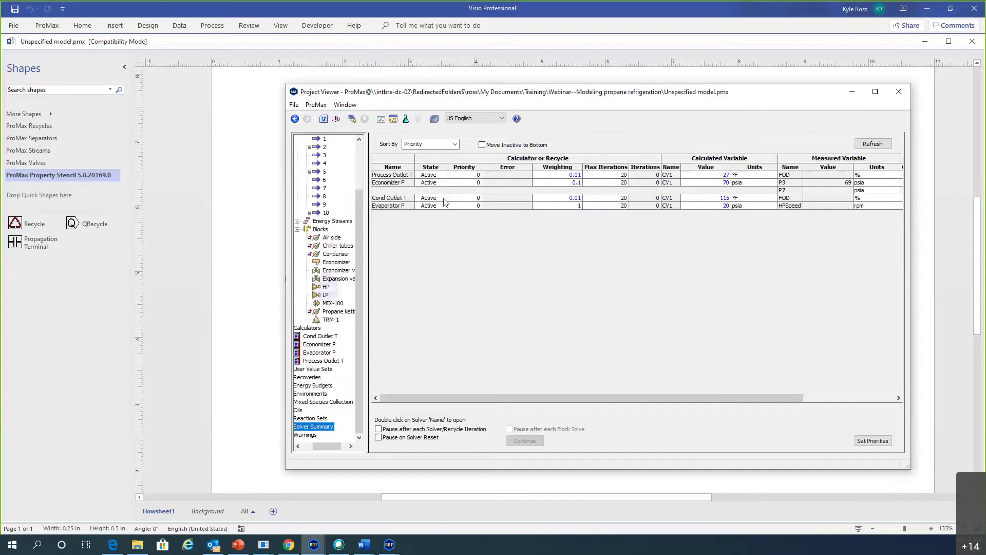
{"action": "left_click", "coordinate": [722, 176]}
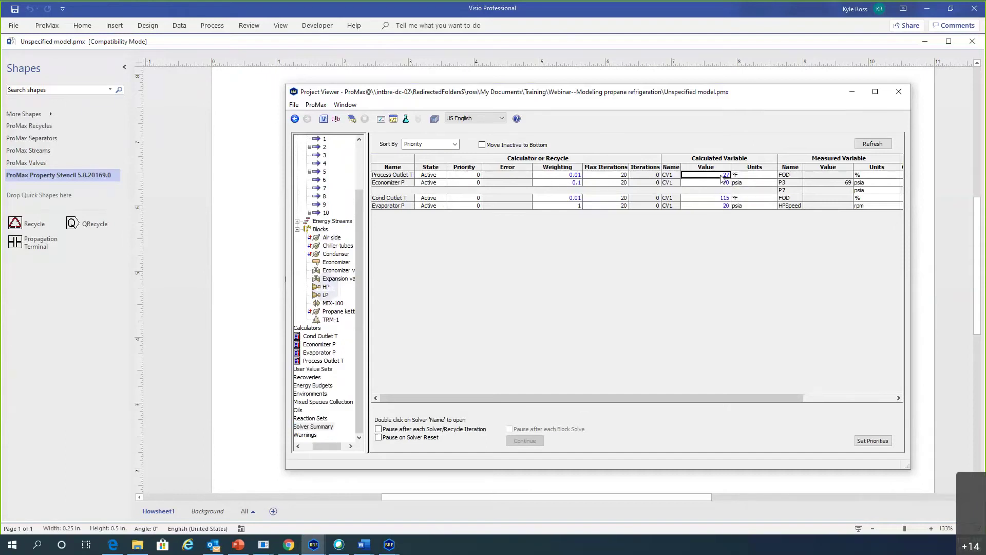
{"action": "left_click", "coordinate": [512, 206]}
{"action": "left_click", "coordinate": [932, 150]}
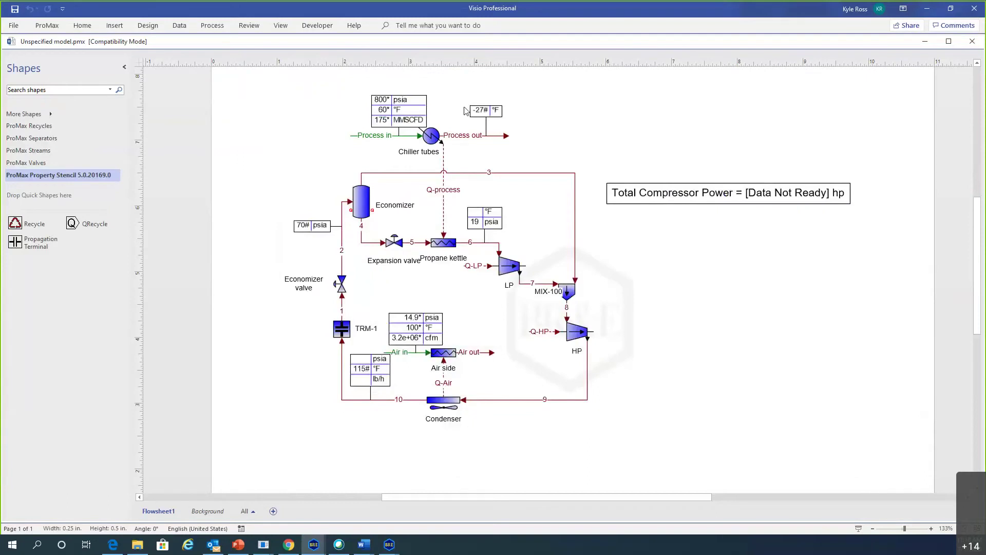
Step: Clear the flowsheet selection beside the Process out stream
{"action": "left_click", "coordinate": [457, 149]}
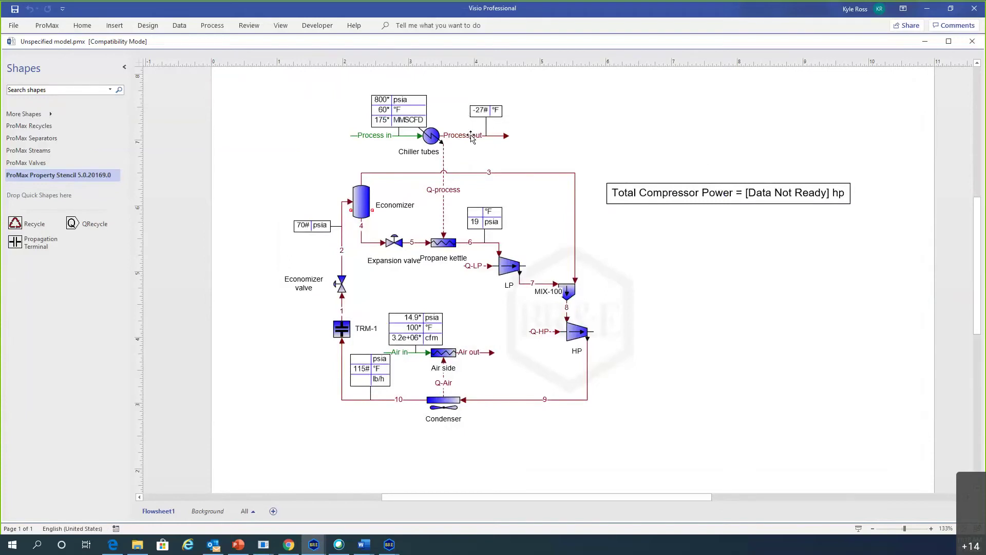
{"action": "mouse_move", "coordinate": [468, 140]}
Step: Enable Skip Dependency Check on the Process Outlet T solver of the Process out stream
{"action": "double_click", "coordinate": [455, 136]}
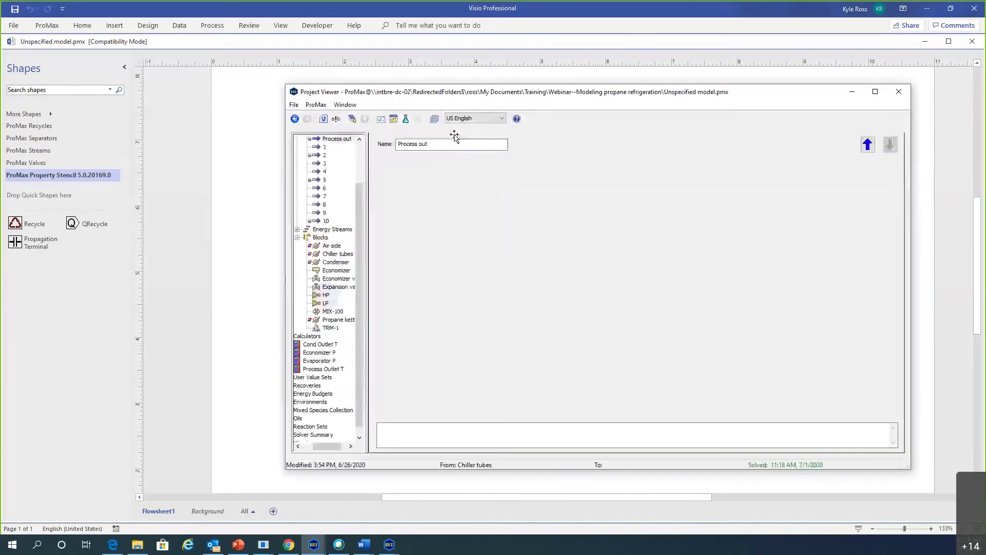
{"action": "double_click", "coordinate": [519, 184]}
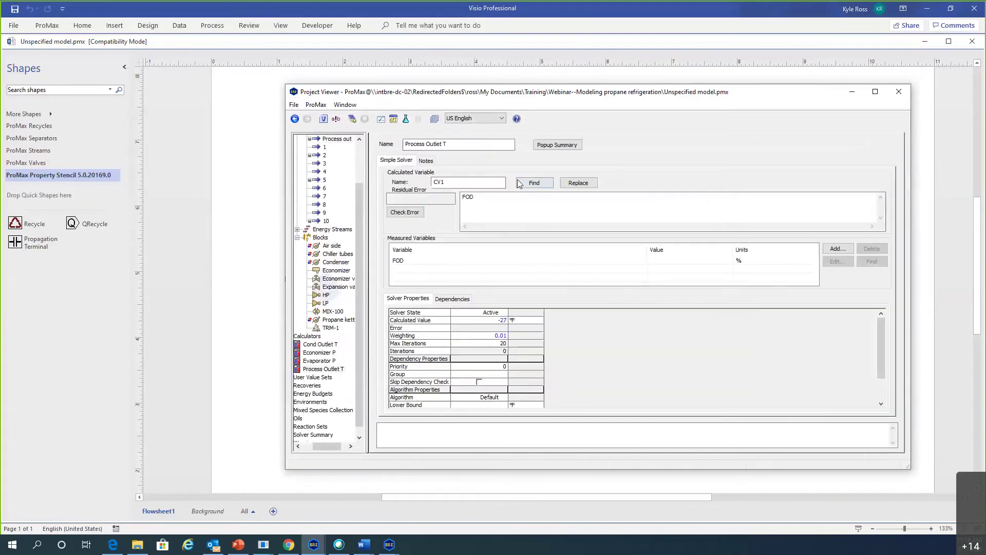
{"action": "scroll", "coordinate": [582, 336], "scroll_direction": "down", "scroll_amount": 2}
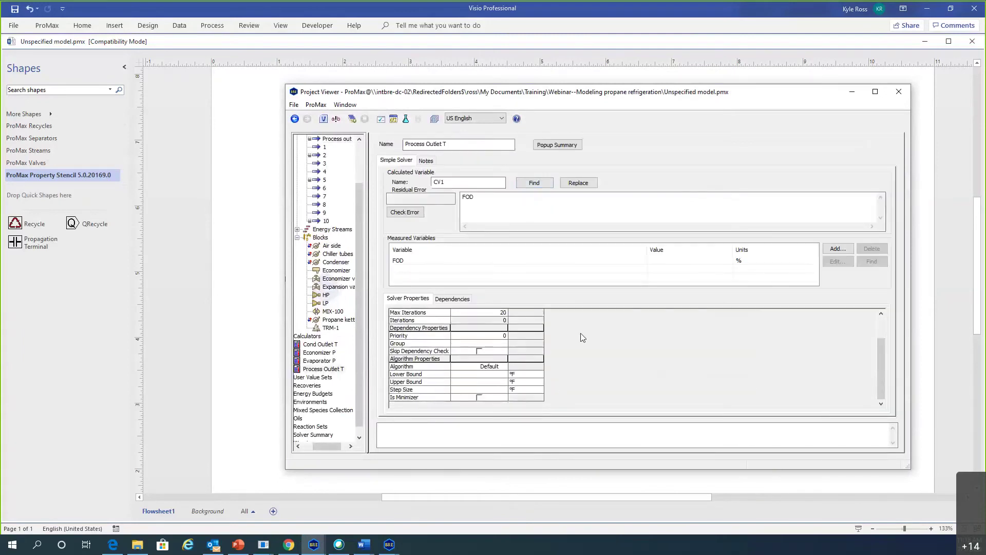
{"action": "left_click", "coordinate": [479, 352]}
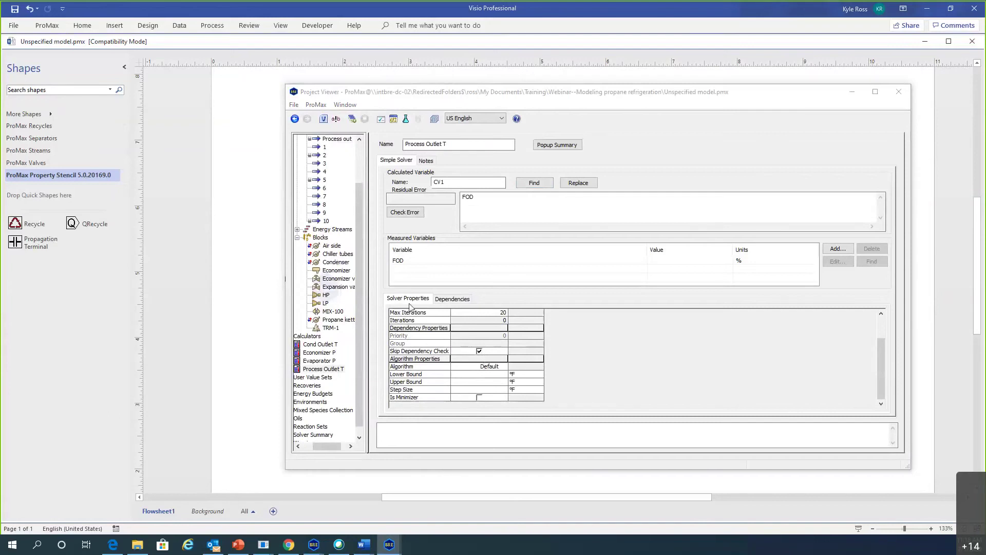
{"action": "left_click", "coordinate": [929, 180]}
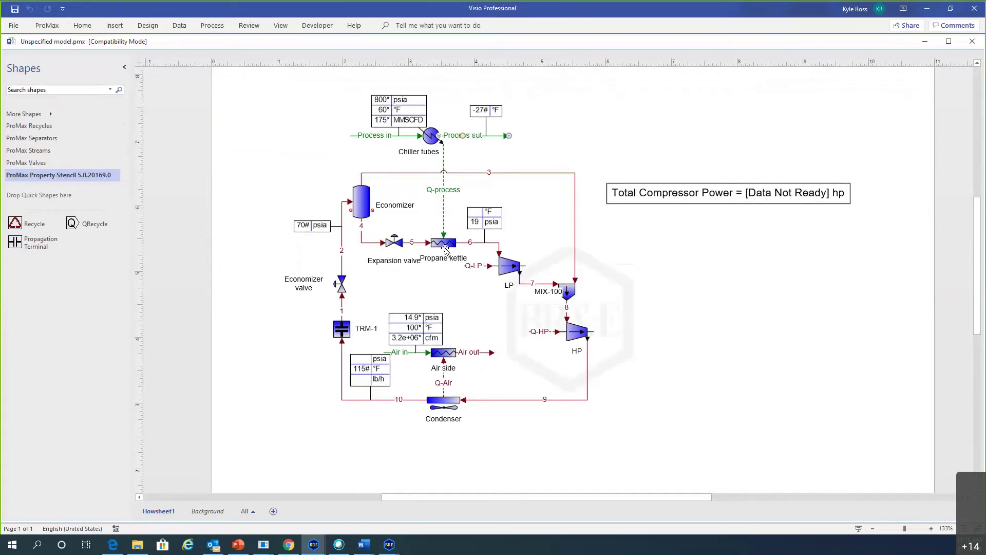
Step: Open the Economizer's details and review the Solver Summary
{"action": "mouse_move", "coordinate": [446, 252]}
{"action": "double_click", "coordinate": [362, 202]}
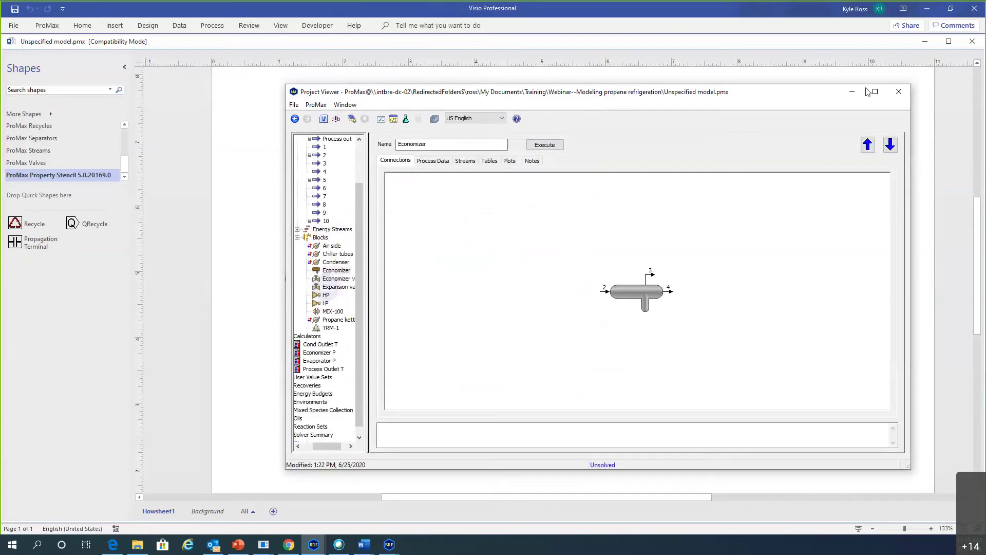
{"action": "left_click_drag", "start_coordinate": [591, 91], "coordinate": [915, 87]}
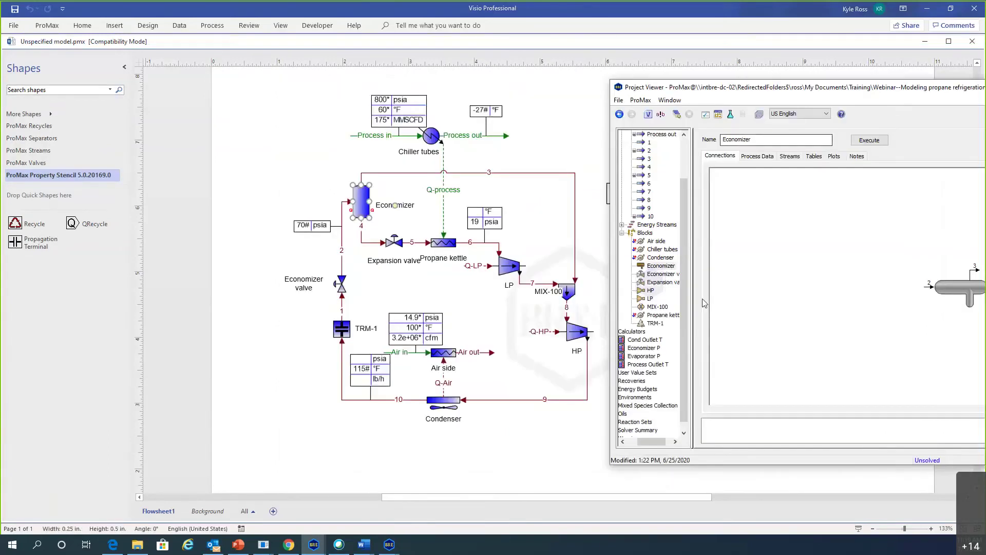
{"action": "left_click", "coordinate": [638, 430]}
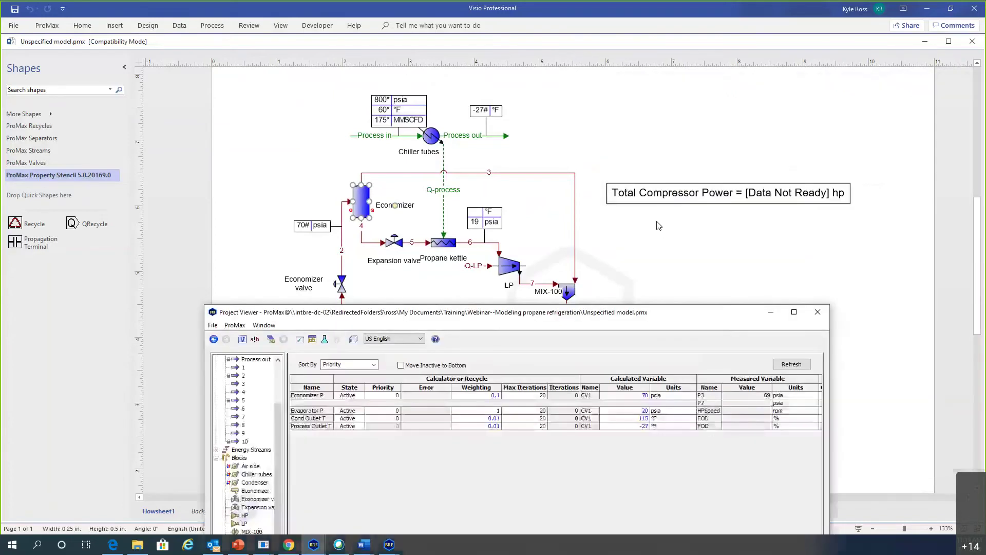
{"action": "scroll", "coordinate": [657, 224], "scroll_direction": "down", "scroll_amount": 3}
{"action": "scroll", "coordinate": [655, 221], "scroll_direction": "down", "scroll_amount": 2}
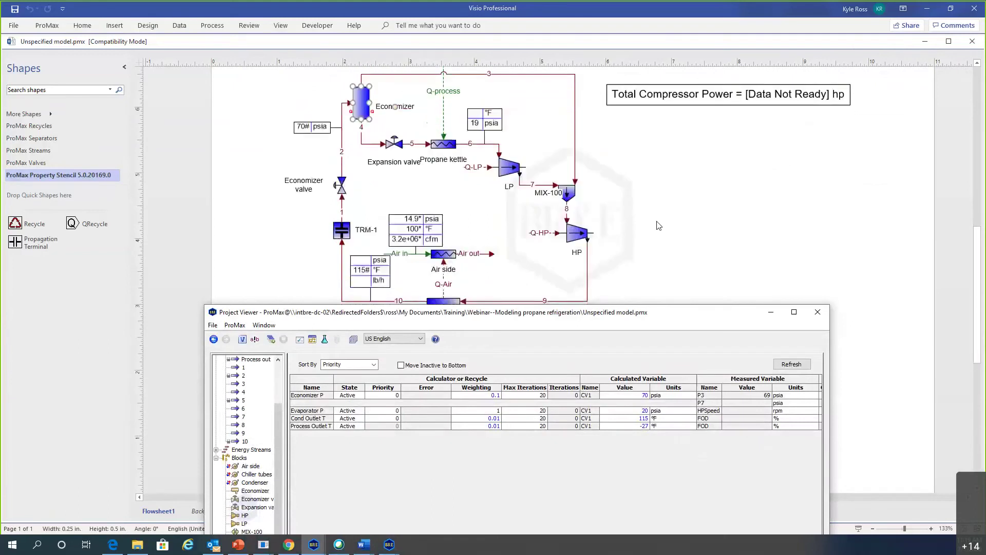
Step: Execute the project so stream 6 solves at -32.758 °F, then select the LP compressor
{"action": "left_click", "coordinate": [271, 339]}
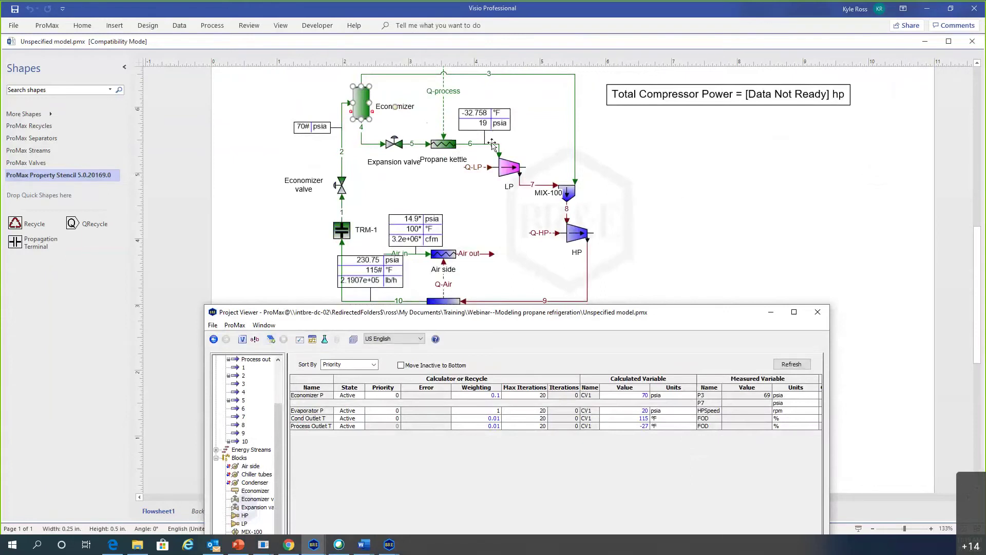
{"action": "mouse_move", "coordinate": [492, 145]}
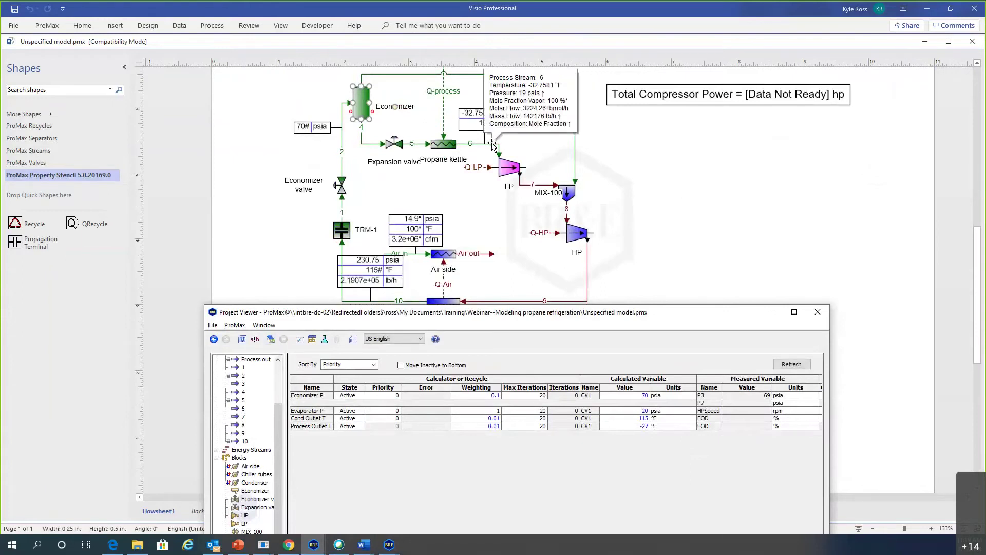
{"action": "left_click", "coordinate": [508, 173]}
{"action": "left_click", "coordinate": [508, 174]}
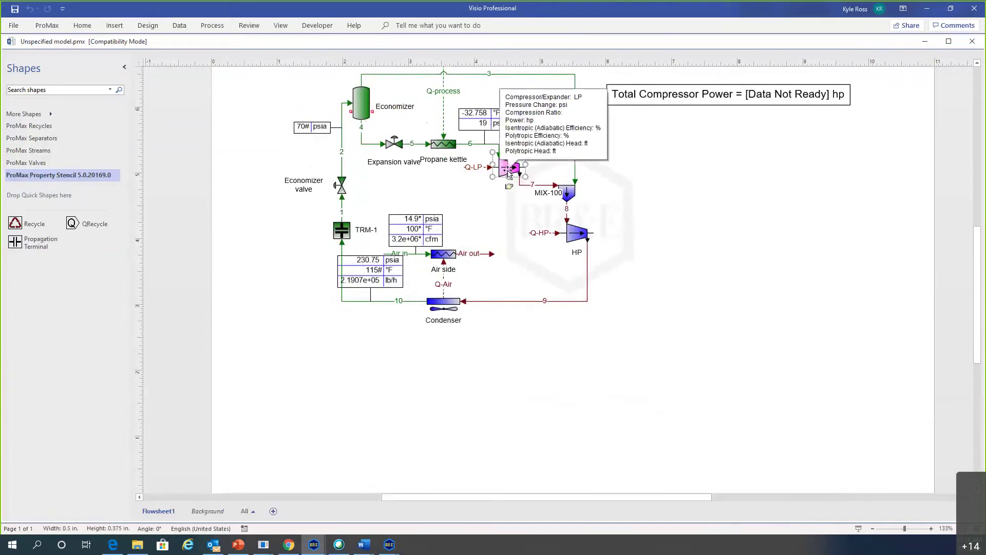
{"action": "double_click", "coordinate": [507, 174]}
{"action": "left_click", "coordinate": [507, 173]}
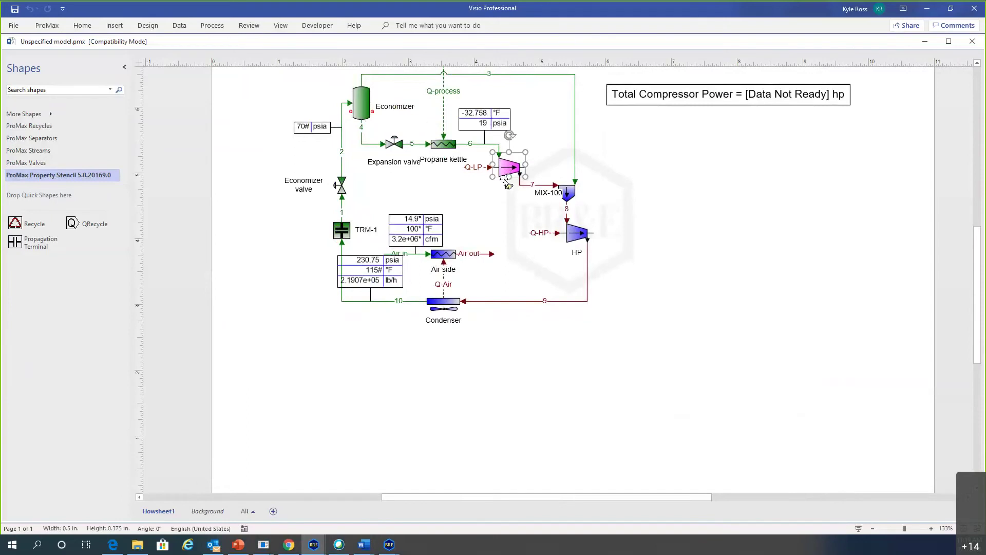
{"action": "double_click", "coordinate": [507, 174]}
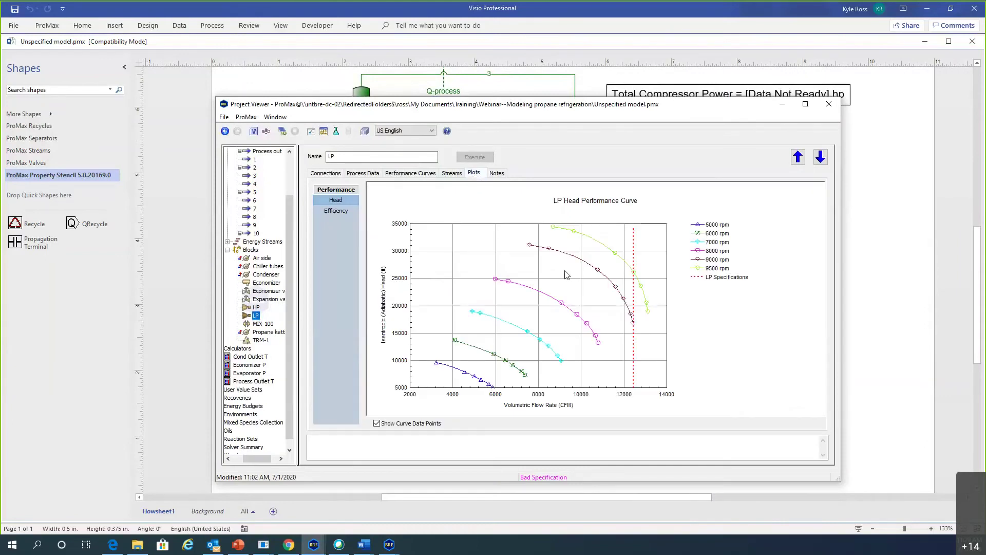
{"action": "mouse_move", "coordinate": [634, 323]}
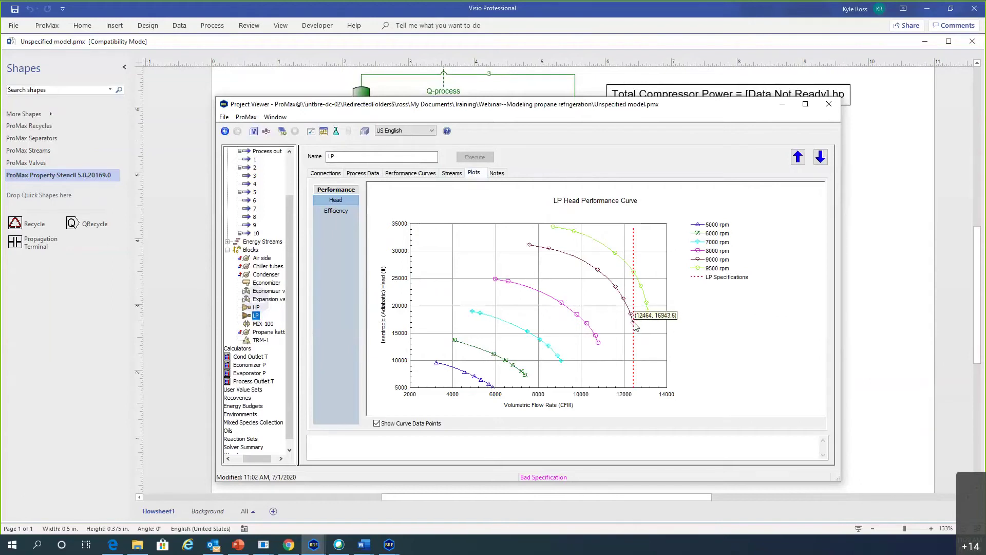
{"action": "left_click", "coordinate": [782, 275]}
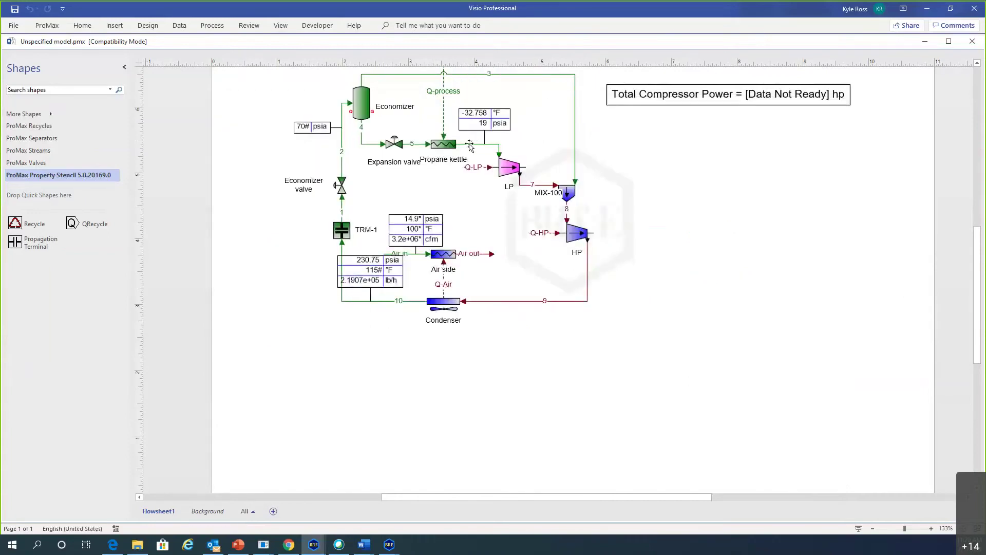
Step: Raise Evaporator P's calculated starting pressure on stream 5 to 21 psia and close the viewer
{"action": "scroll", "coordinate": [470, 146], "scroll_direction": "up", "scroll_amount": 3}
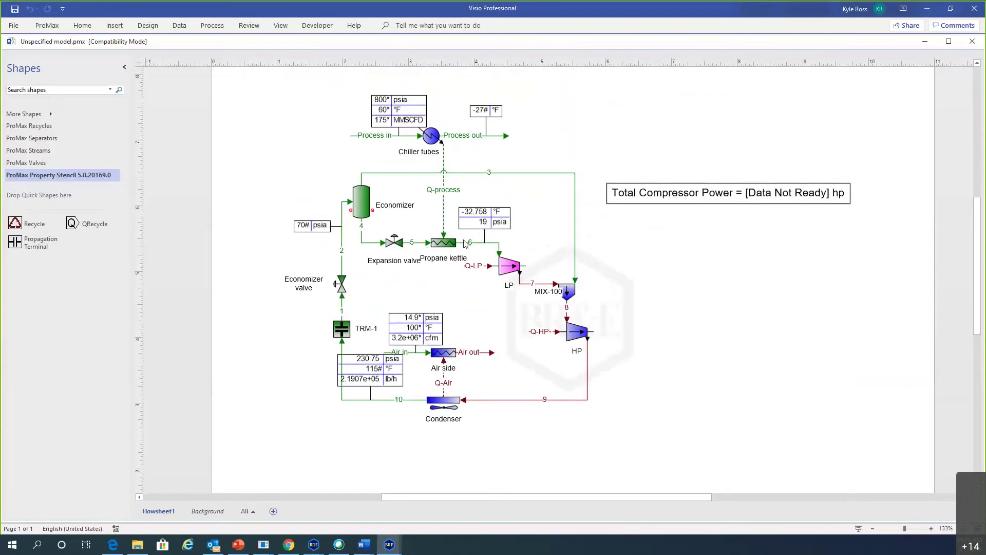
{"action": "mouse_move", "coordinate": [492, 247]}
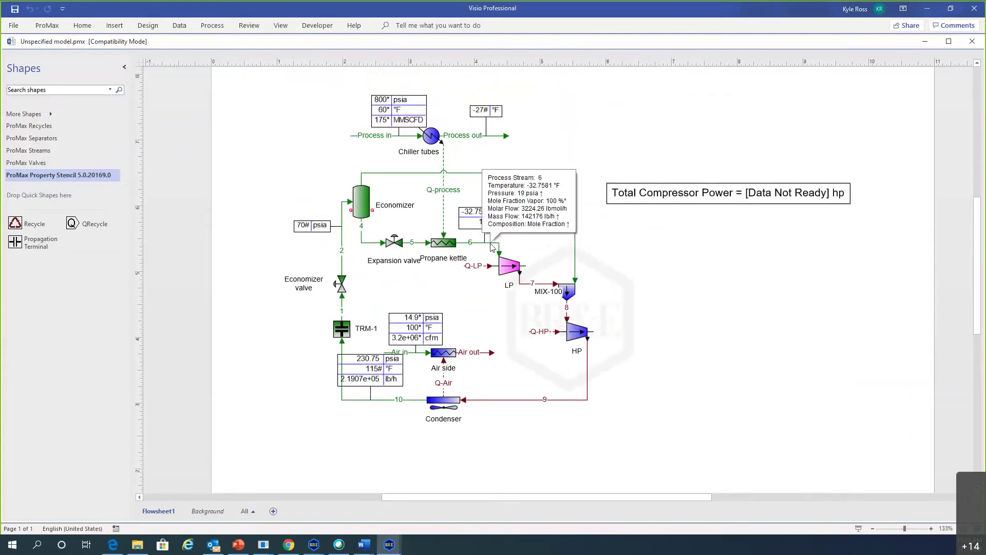
{"action": "double_click", "coordinate": [410, 245]}
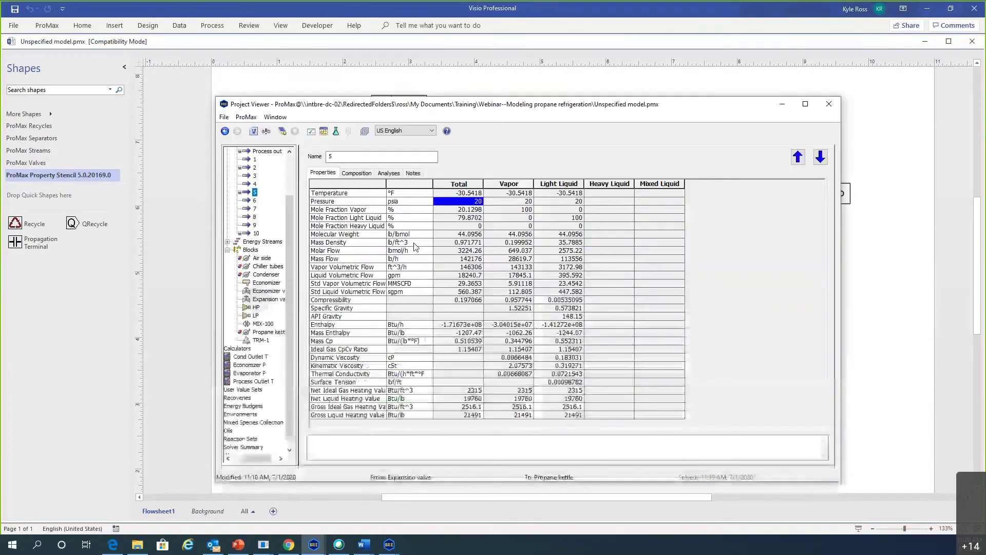
{"action": "double_click", "coordinate": [459, 202]}
{"action": "left_click", "coordinate": [421, 333]}
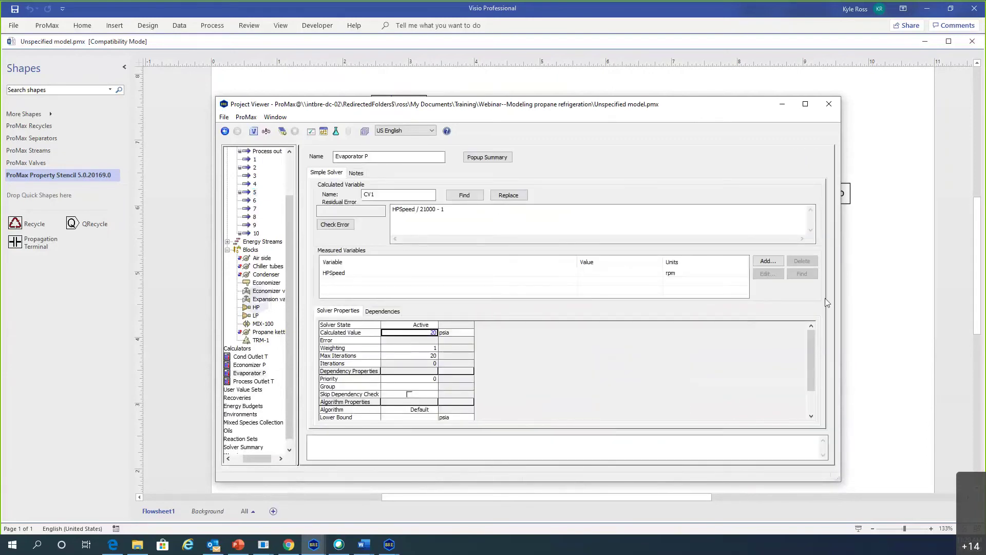
{"action": "type", "text": "22"}
{"action": "left_click", "coordinate": [829, 104]}
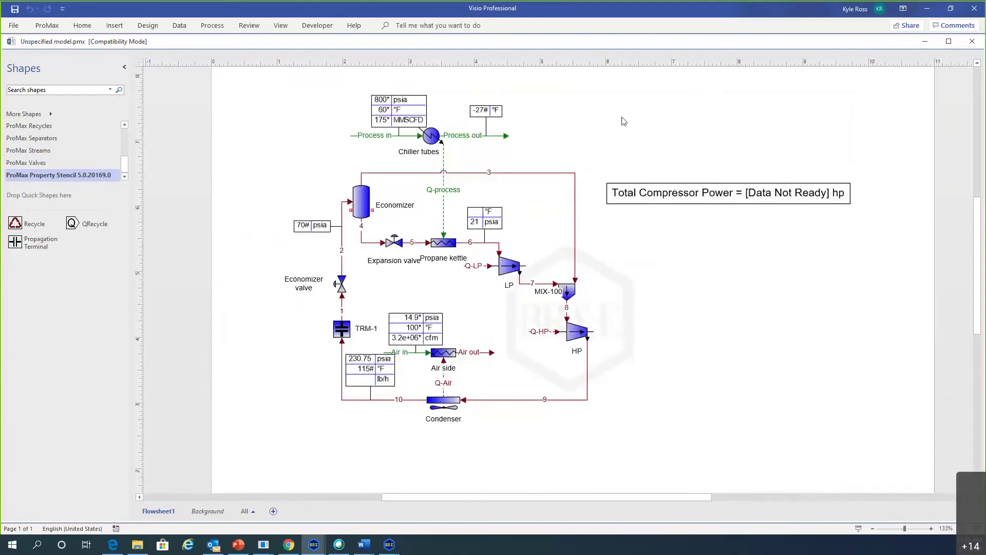
{"action": "left_click", "coordinate": [47, 25]}
Step: Rerun the flowsheet and open the Project Viewer on the Evaporator P solver, now near 20.77 psia
{"action": "left_click", "coordinate": [277, 48]}
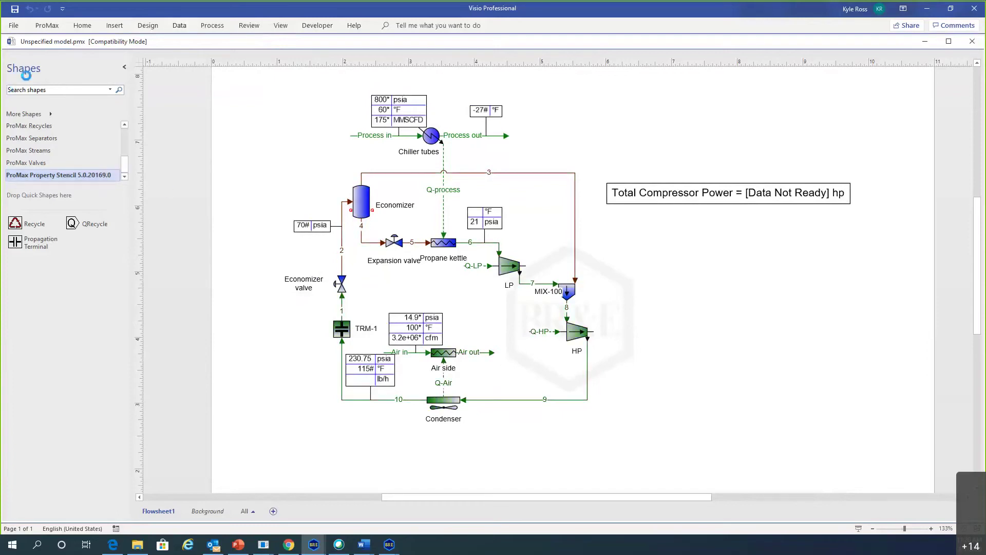
{"action": "left_click", "coordinate": [44, 25]}
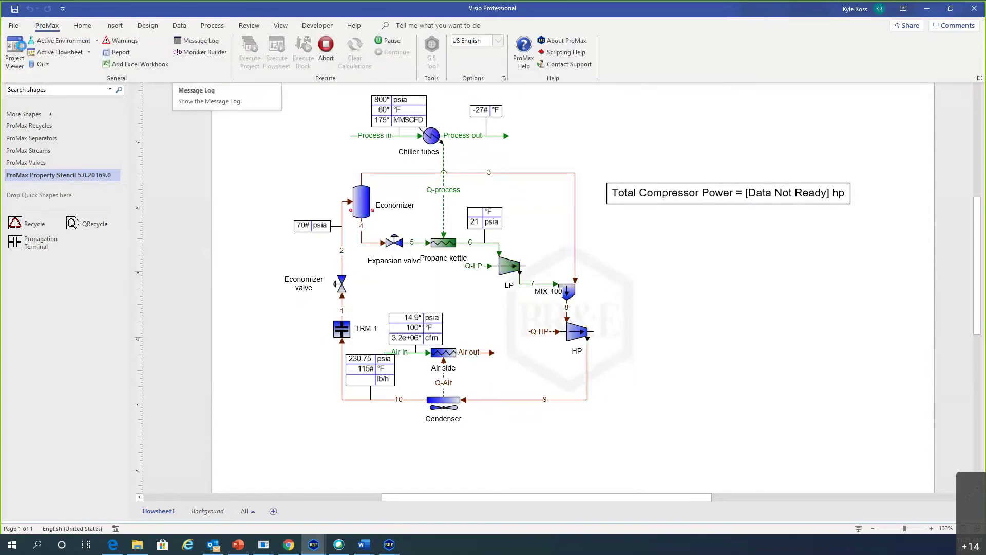
{"action": "left_click", "coordinate": [15, 54]}
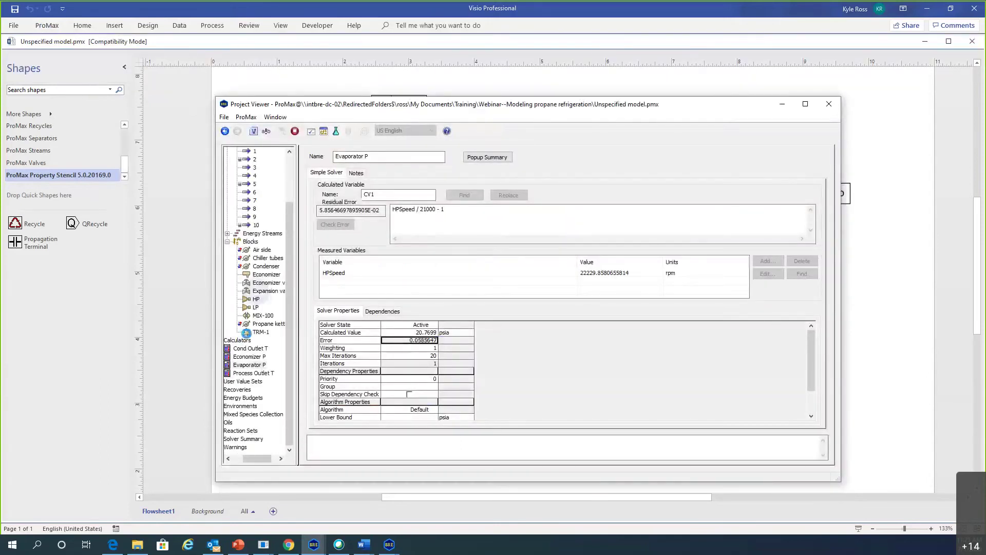
Step: Watch the calculators iterate in the Solver Summary, then select Process Outlet T's calculated value
{"action": "left_click", "coordinate": [246, 438]}
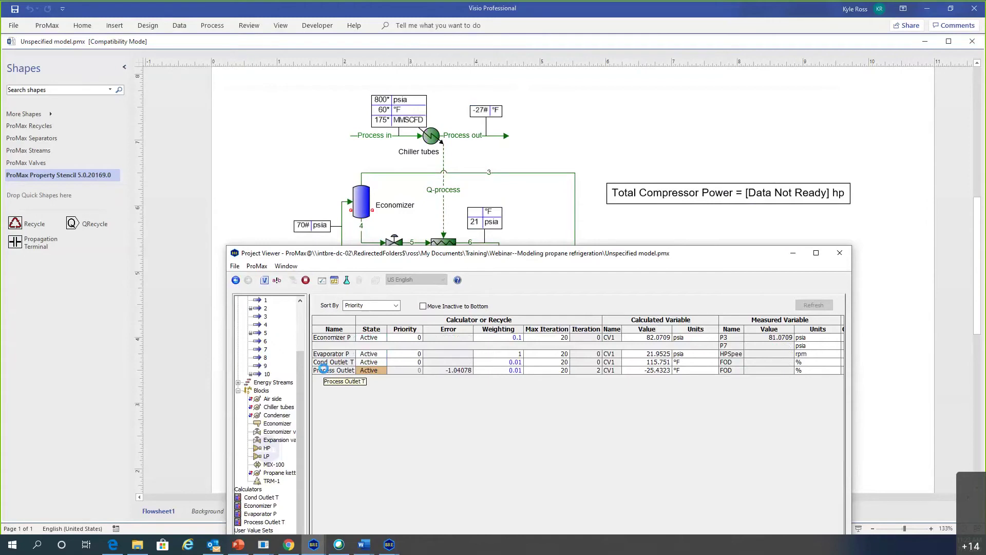
{"action": "left_click", "coordinate": [632, 369]}
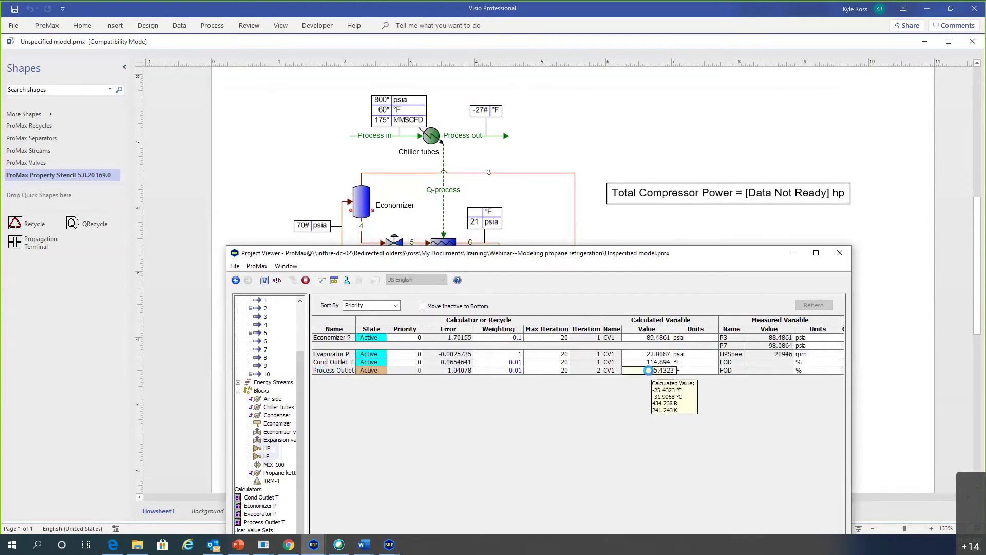
Step: Reset Process Outlet T's calculated value to -27 °F, re-execute the project, and view the Solver Summary
{"action": "double_click", "coordinate": [323, 370]}
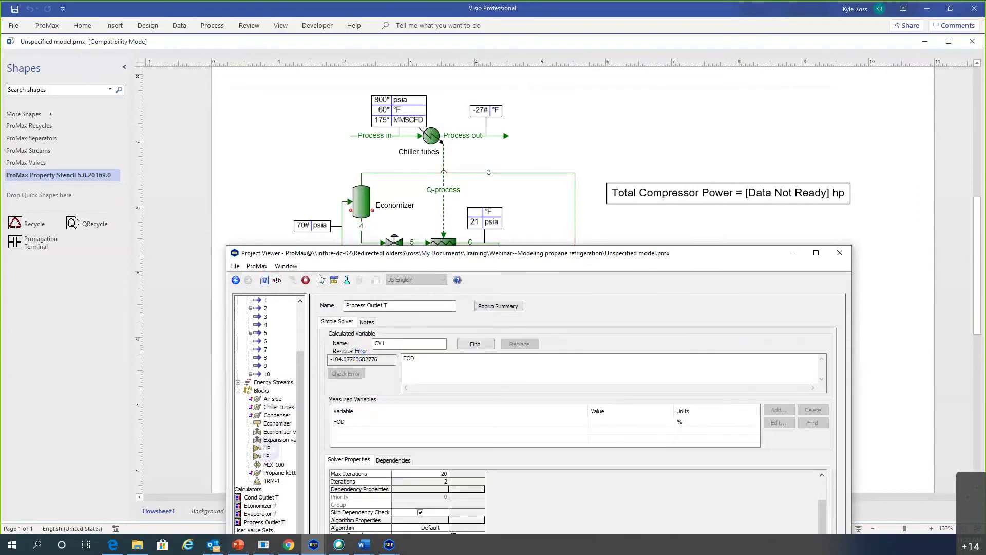
{"action": "left_click_drag", "start_coordinate": [516, 257], "coordinate": [514, 45]}
{"action": "left_click", "coordinate": [429, 340]}
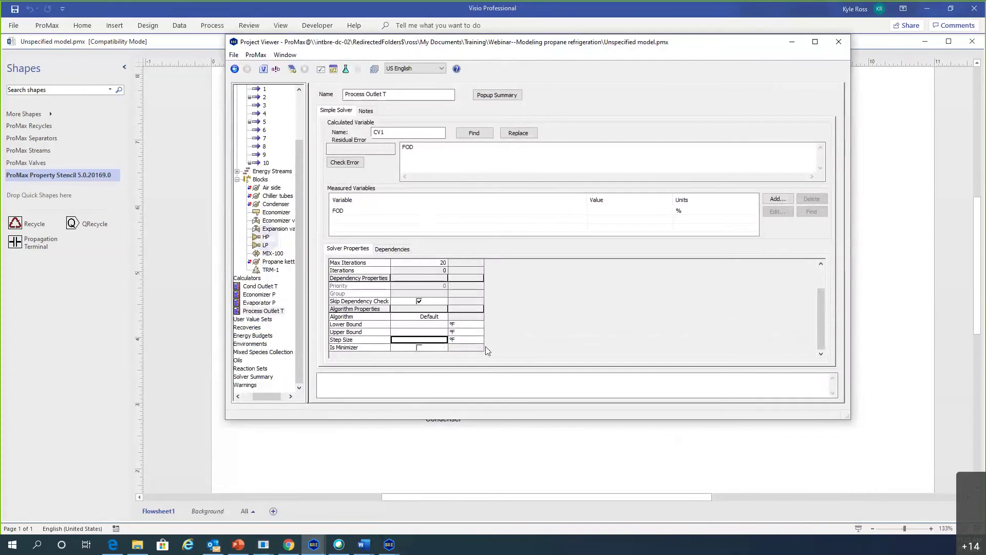
{"action": "scroll", "coordinate": [480, 322], "scroll_direction": "up", "scroll_amount": 2}
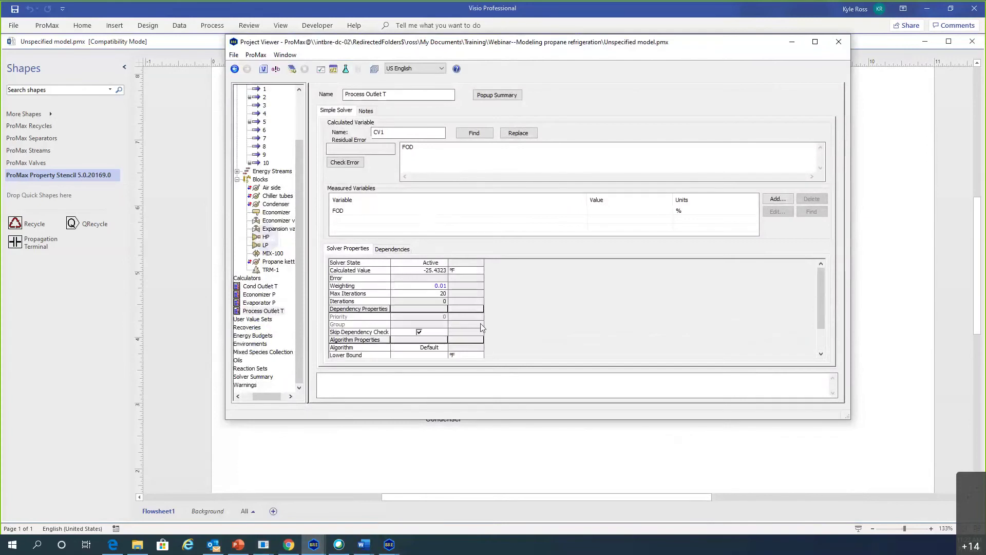
{"action": "left_click", "coordinate": [418, 270]}
{"action": "type", "text": "-27"}
{"action": "key", "text": "Return"}
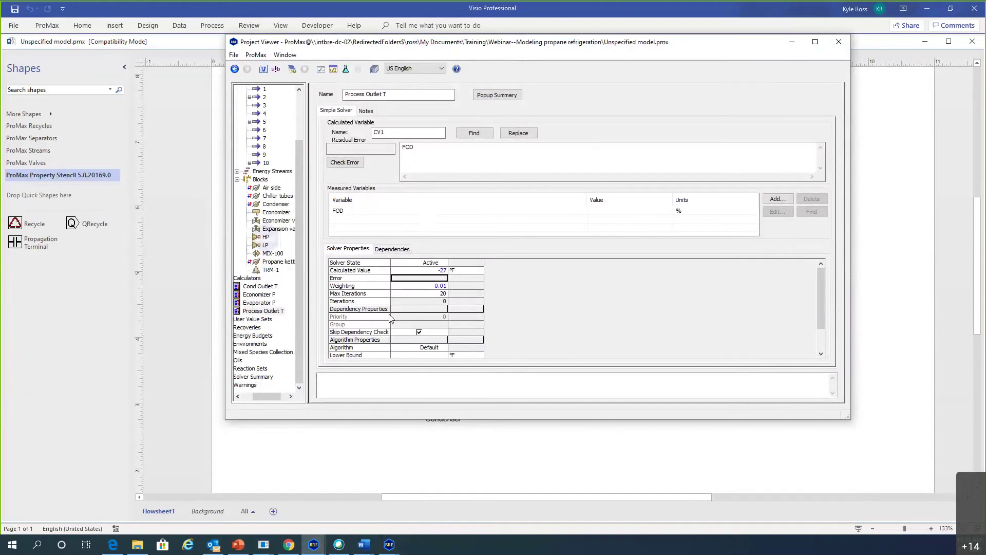
{"action": "left_click", "coordinate": [292, 69]}
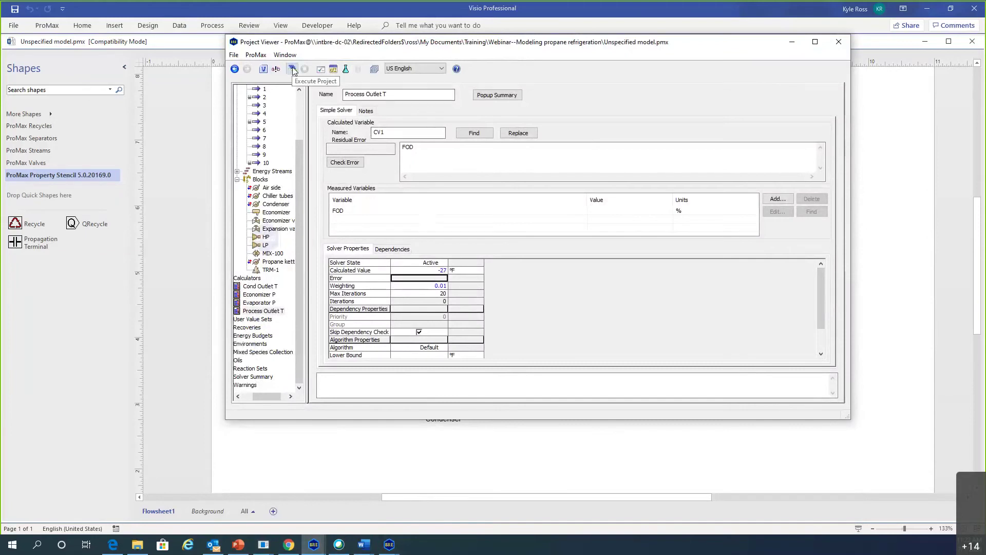
{"action": "left_click", "coordinate": [255, 377]}
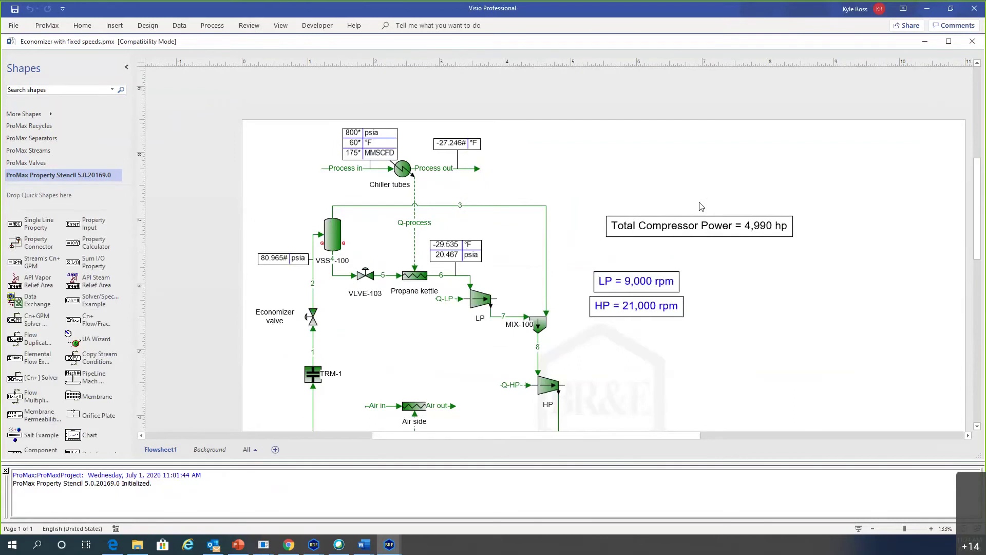
{"action": "scroll", "coordinate": [678, 180], "scroll_direction": "up", "scroll_amount": 1}
{"action": "scroll", "coordinate": [669, 184], "scroll_direction": "down", "scroll_amount": 2}
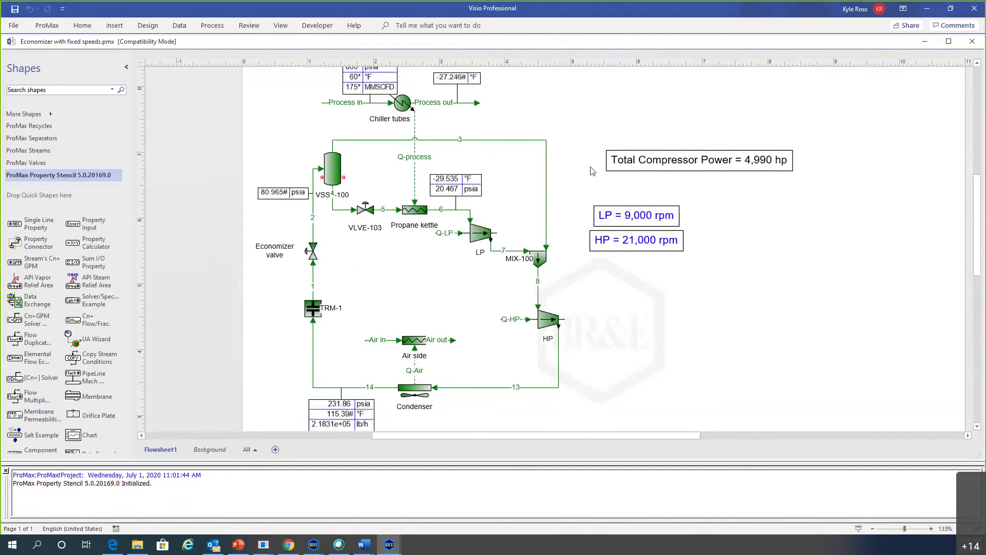
{"action": "scroll", "coordinate": [668, 216], "scroll_direction": "up", "scroll_amount": 1}
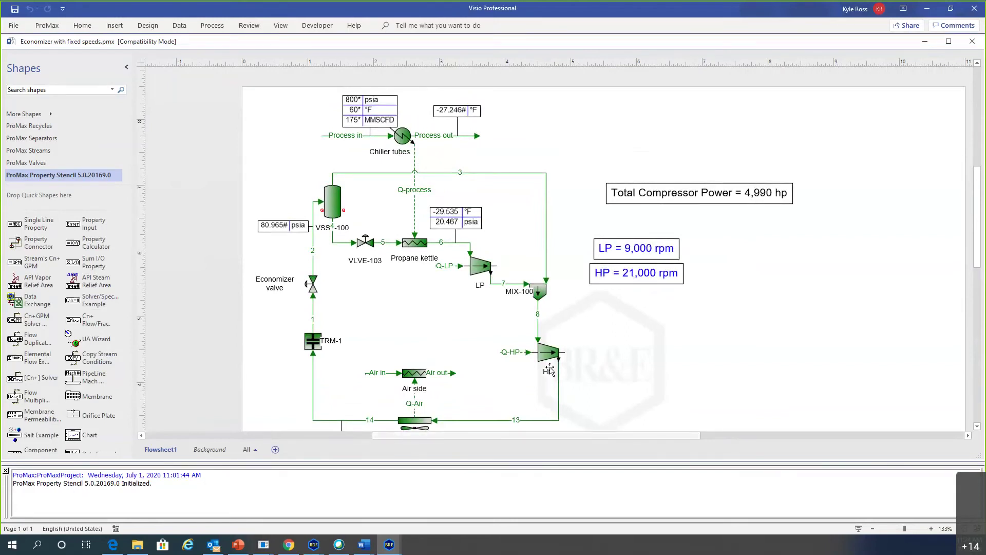
{"action": "scroll", "coordinate": [547, 363], "scroll_direction": "down", "scroll_amount": 2}
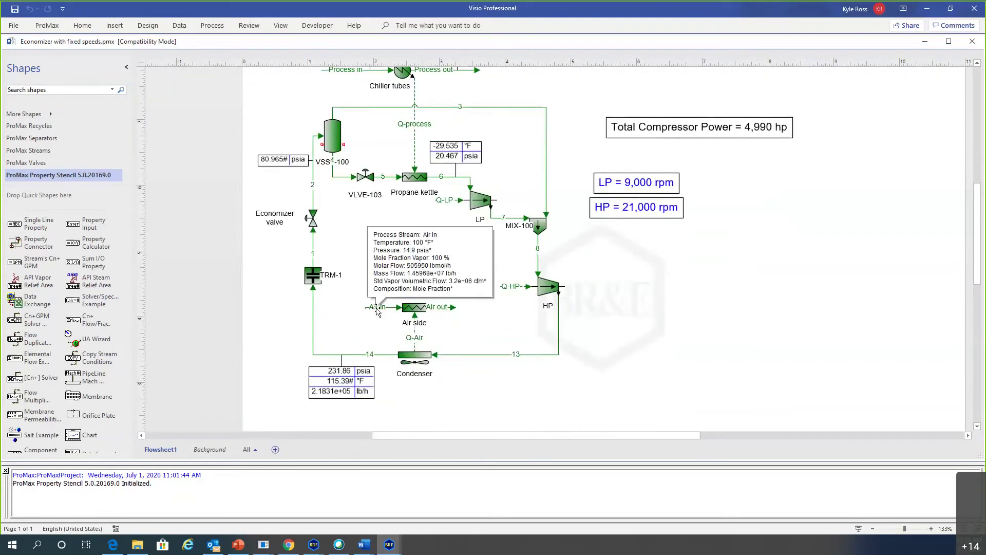
{"action": "scroll", "coordinate": [676, 230], "scroll_direction": "up", "scroll_amount": 1}
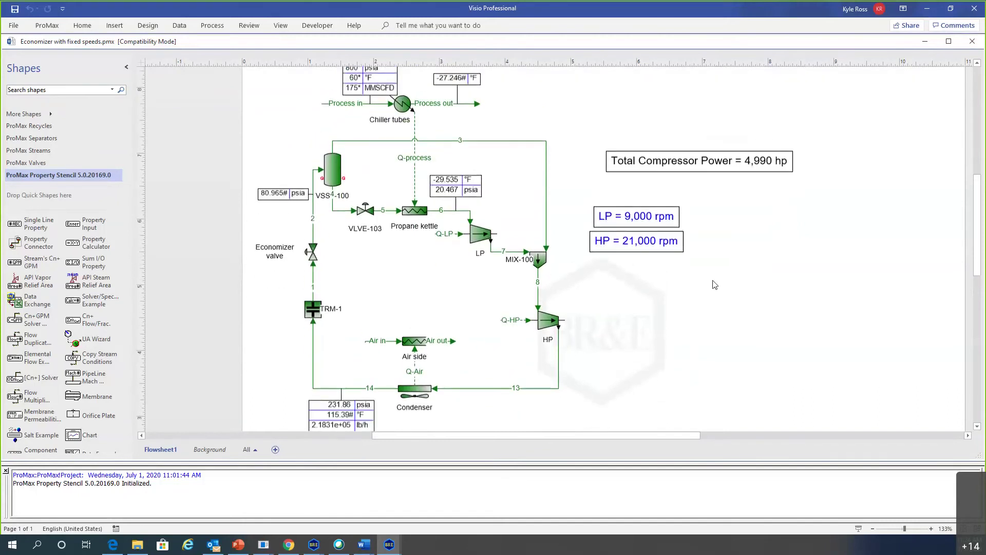
{"action": "scroll", "coordinate": [715, 285], "scroll_direction": "up", "scroll_amount": 1}
{"action": "scroll", "coordinate": [714, 284], "scroll_direction": "down", "scroll_amount": 1}
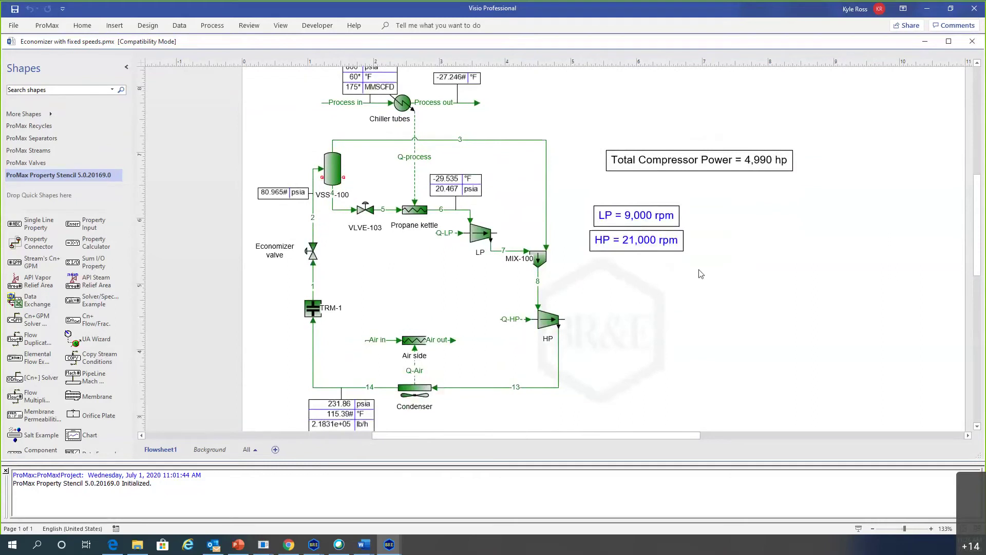
{"action": "mouse_move", "coordinate": [379, 343]}
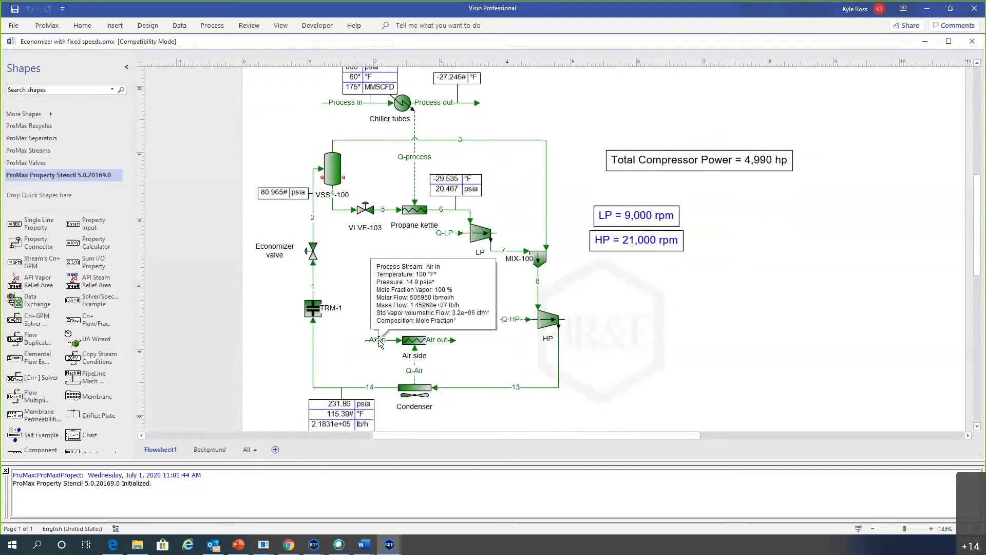
{"action": "scroll", "coordinate": [360, 362], "scroll_direction": "down", "scroll_amount": 1}
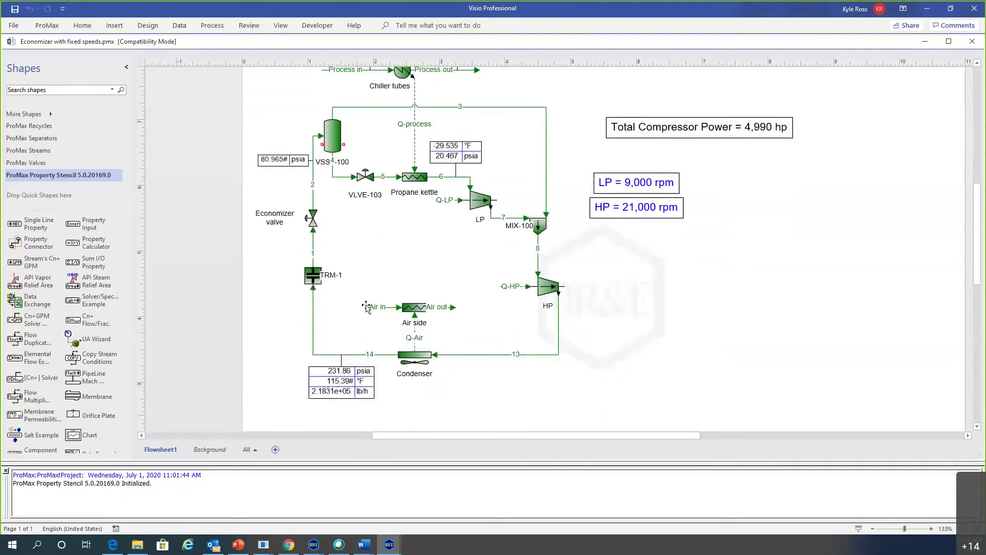
{"action": "scroll", "coordinate": [668, 267], "scroll_direction": "up", "scroll_amount": 2}
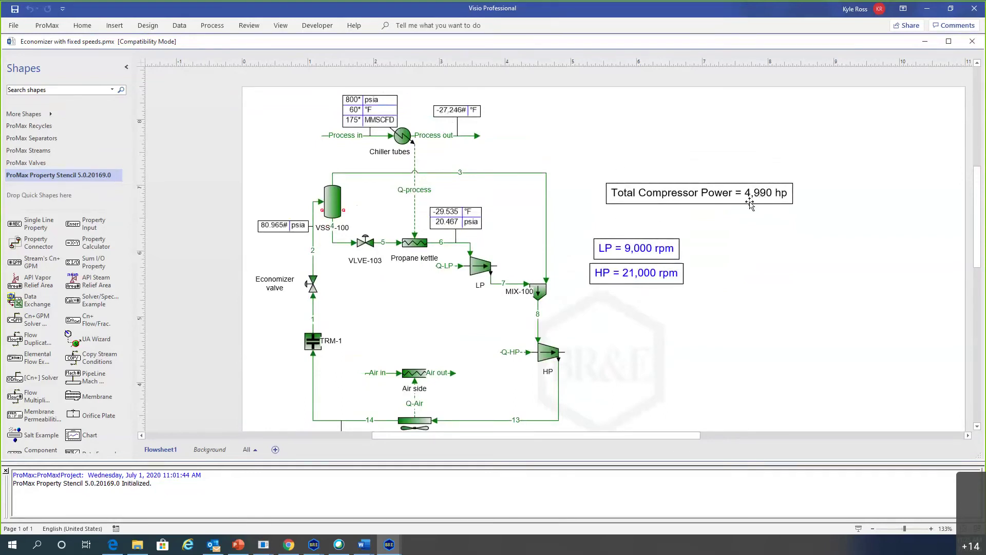
{"action": "scroll", "coordinate": [640, 240], "scroll_direction": "down", "scroll_amount": 1}
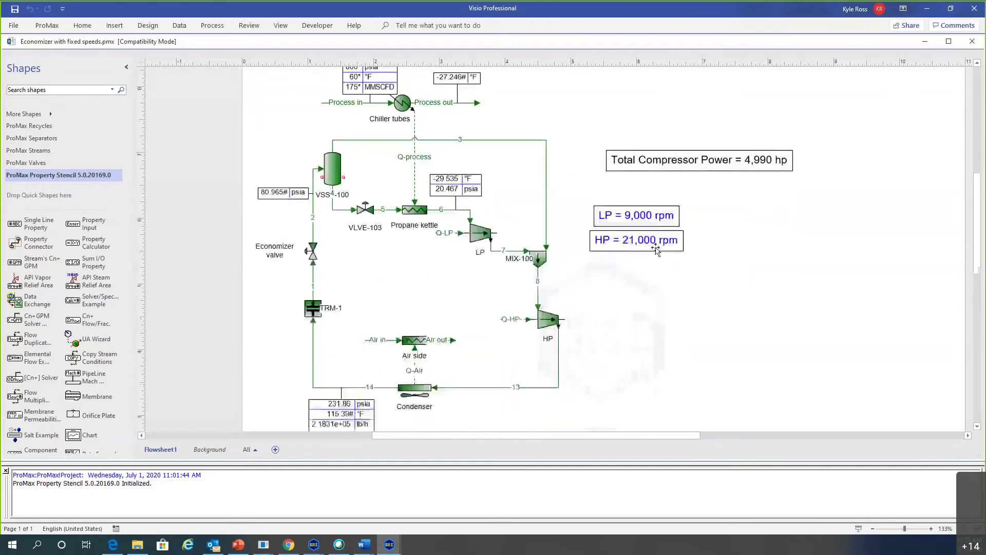
{"action": "scroll", "coordinate": [687, 257], "scroll_direction": "down", "scroll_amount": 1, "text": "ctrl"}
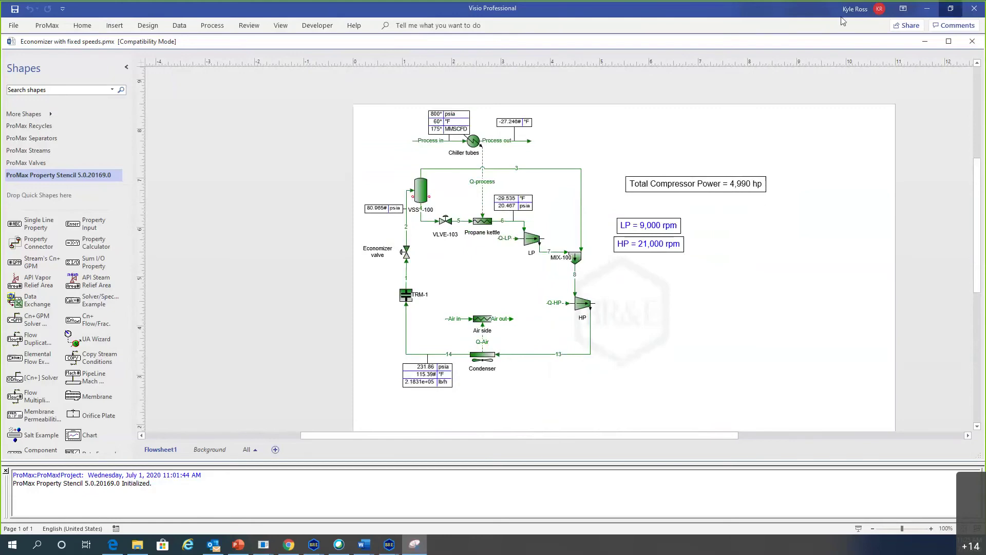
{"action": "left_click", "coordinate": [555, 195]}
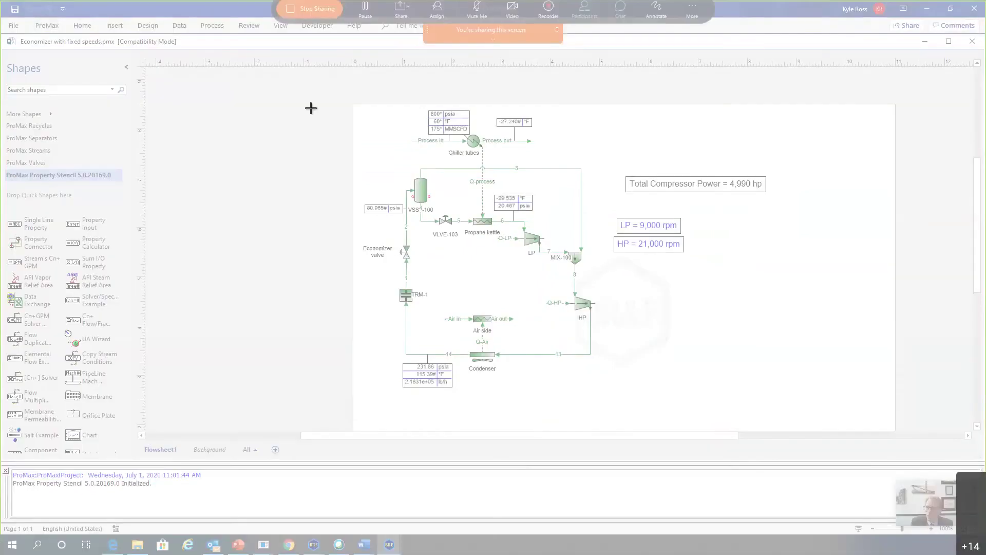
{"action": "left_click_drag", "start_coordinate": [336, 100], "coordinate": [857, 421]}
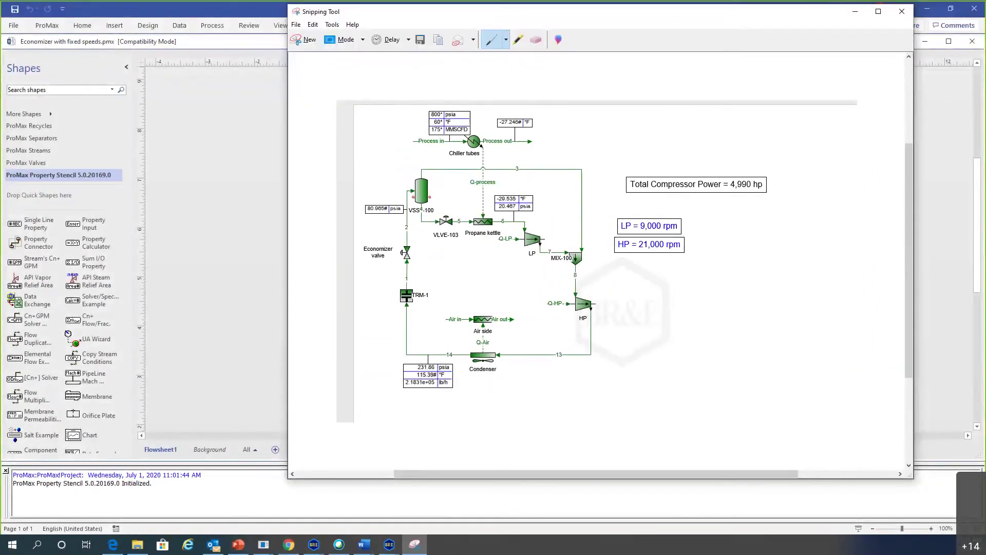
{"action": "key", "text": "alt+Tab"}
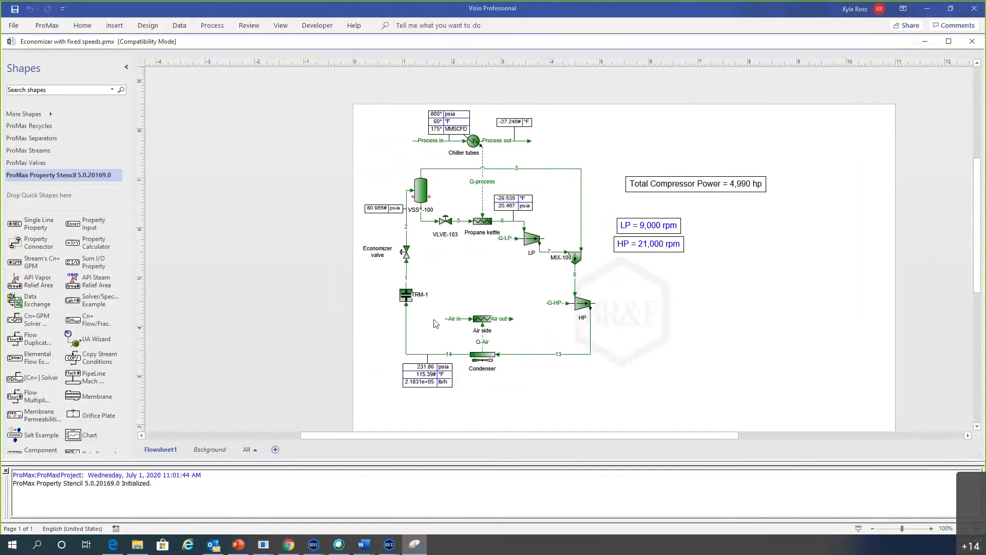
{"action": "left_click", "coordinate": [455, 319]}
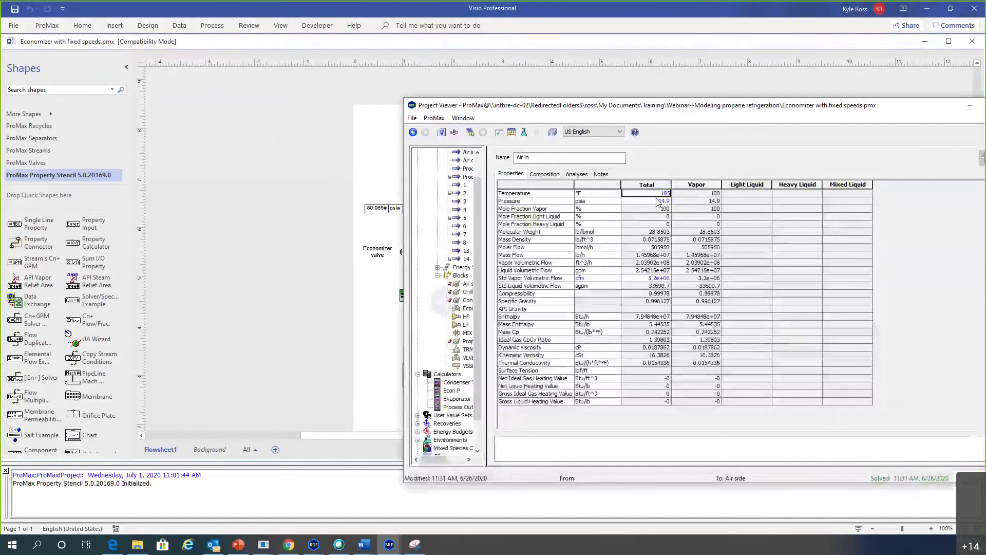
Step: Apply the 105 °F Air in temperature, re-solve, check the Solver Summary, and return to the flowsheet
{"action": "key", "text": "Return"}
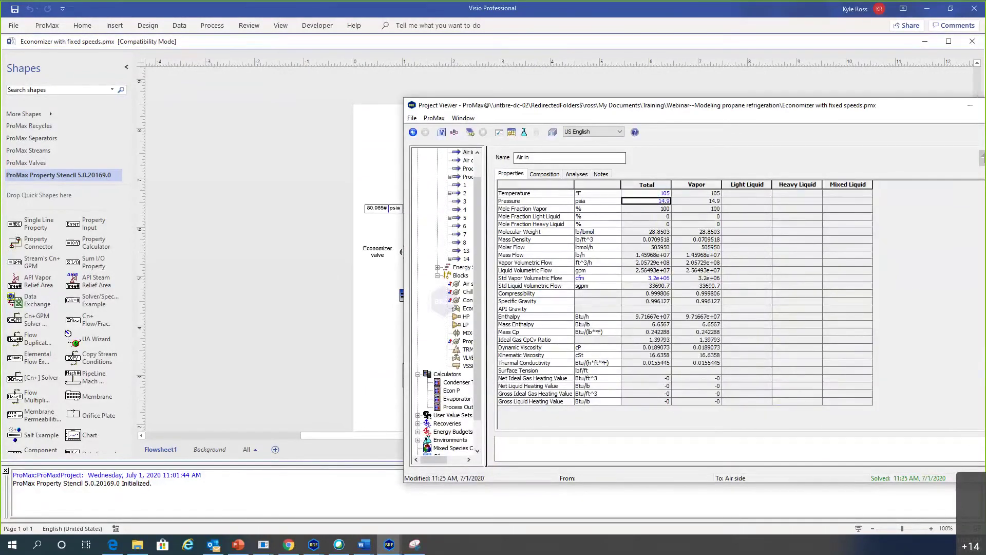
{"action": "left_click", "coordinate": [970, 105]}
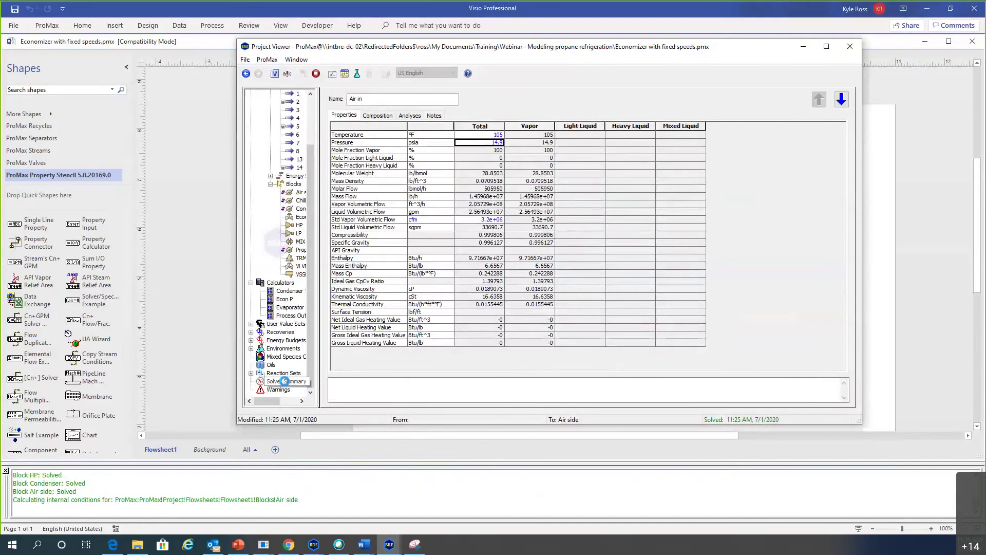
{"action": "left_click", "coordinate": [293, 381]}
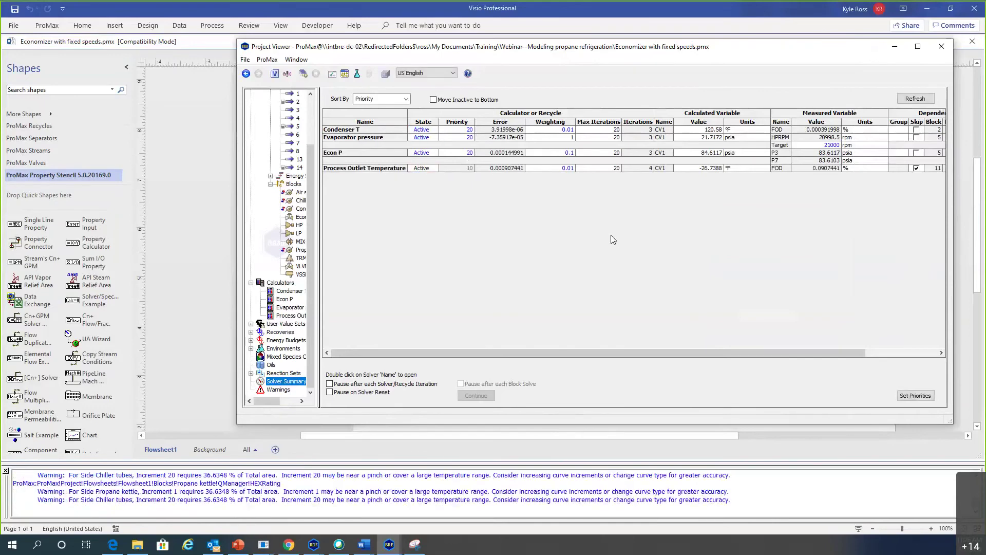
{"action": "left_click", "coordinate": [183, 198]}
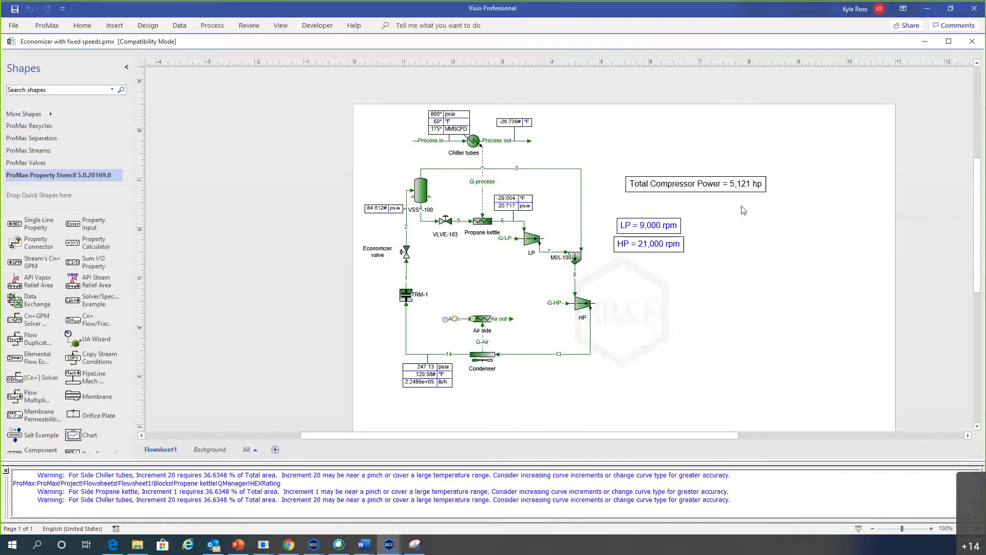
{"action": "key", "text": "alt+Tab"}
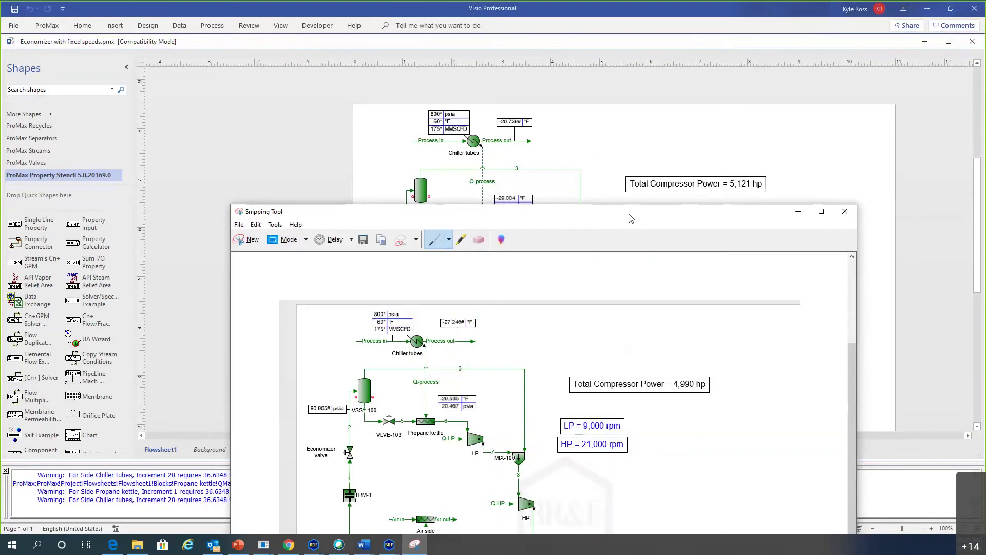
{"action": "left_click", "coordinate": [772, 145]}
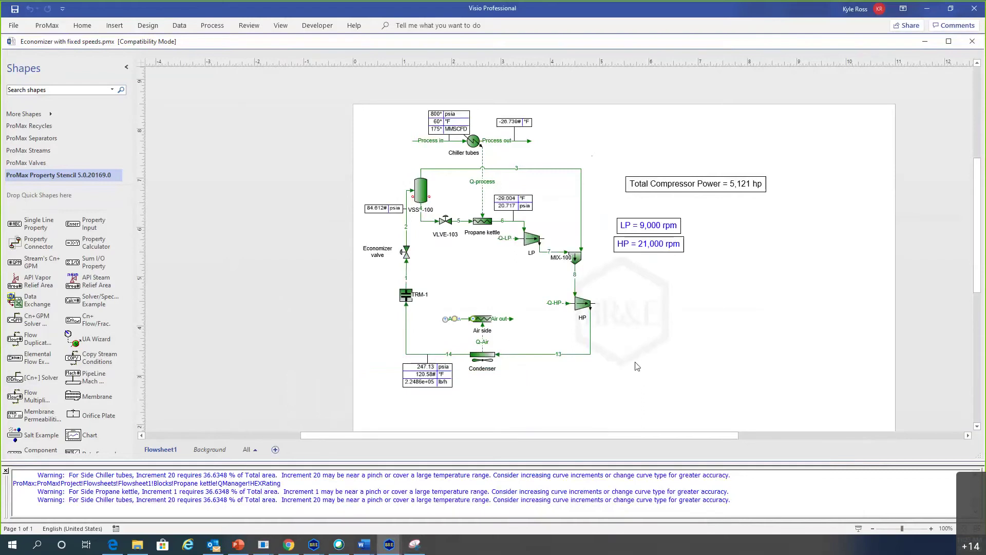
{"action": "double_click", "coordinate": [582, 303]}
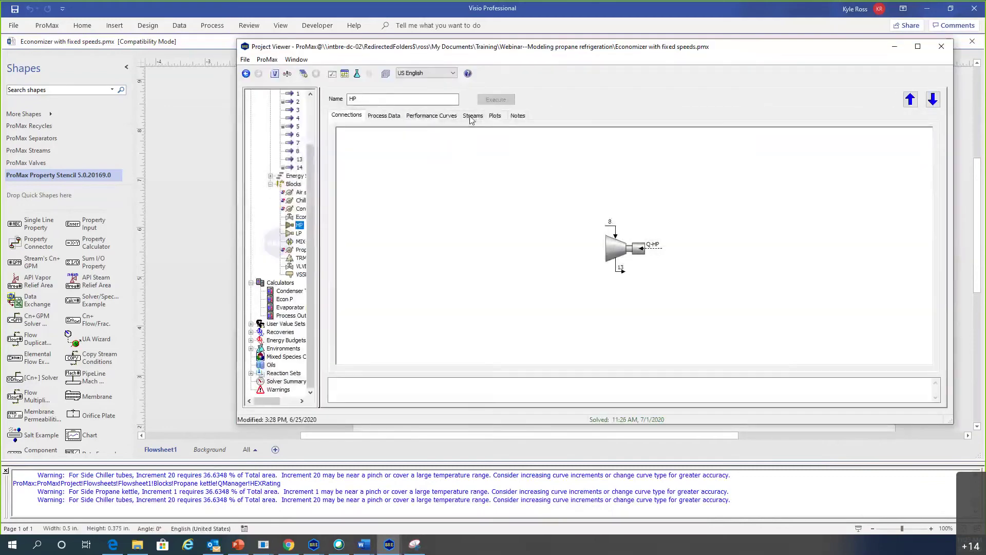
{"action": "left_click", "coordinate": [495, 116]}
{"action": "mouse_move", "coordinate": [604, 246]}
{"action": "mouse_move", "coordinate": [587, 275]}
{"action": "mouse_move", "coordinate": [641, 222]}
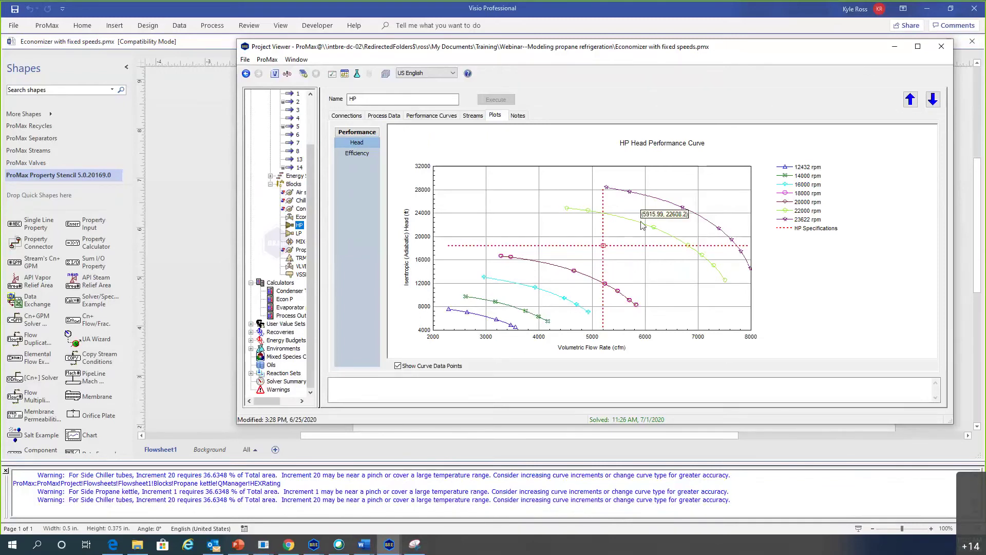
{"action": "mouse_move", "coordinate": [621, 262]}
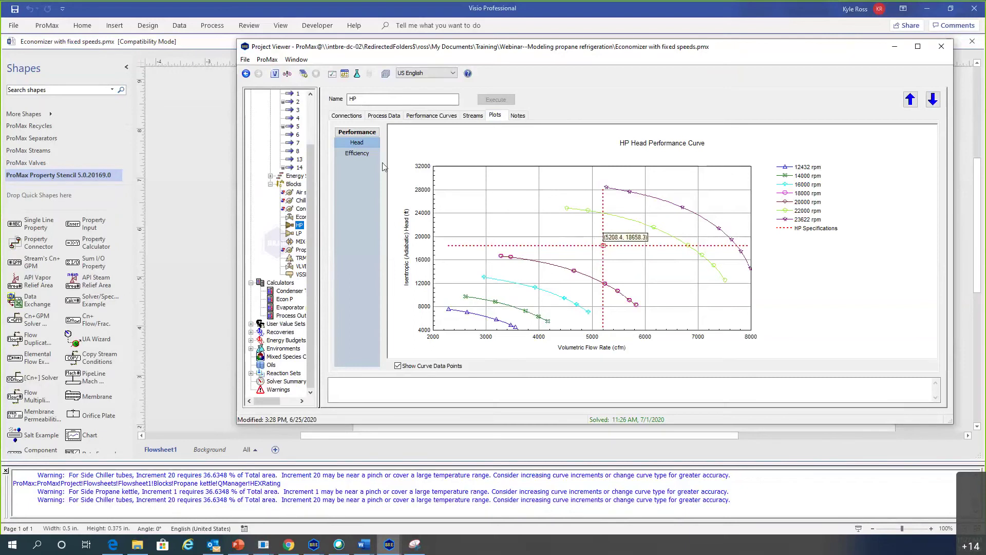
{"action": "left_click", "coordinate": [355, 154]}
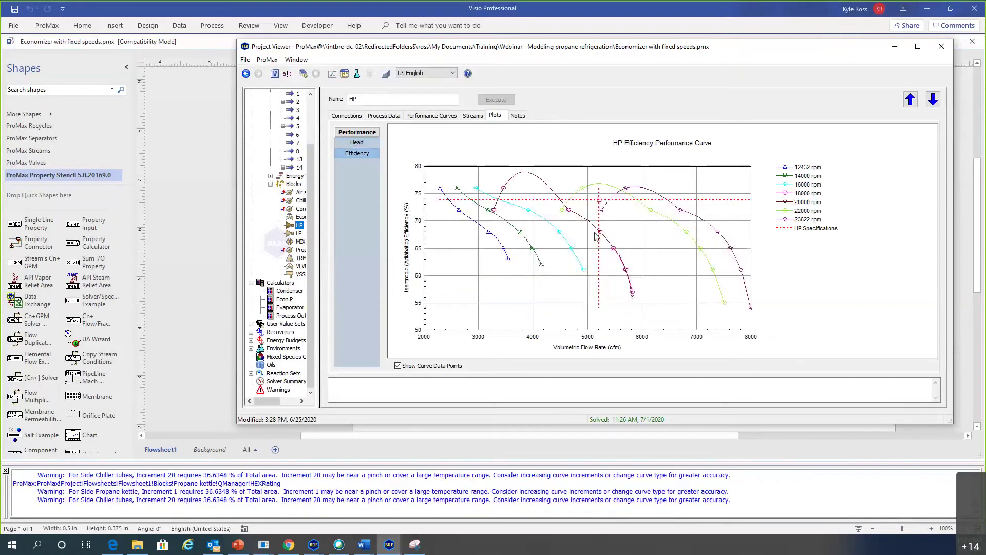
{"action": "mouse_move", "coordinate": [512, 200]}
{"action": "key", "text": "Escape"}
{"action": "mouse_move", "coordinate": [473, 141]}
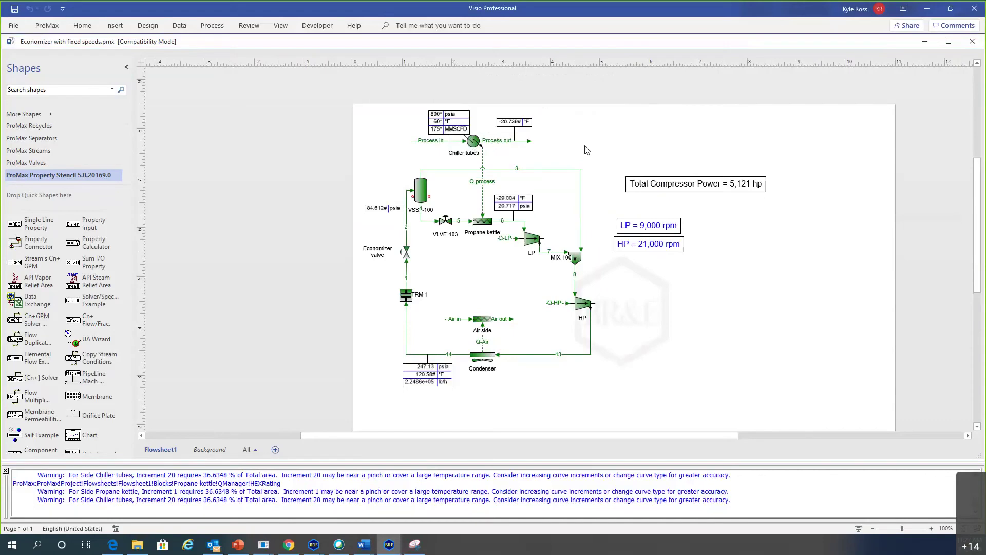
Step: Review the Chiller tubes rating data for both the Propane kettle and Chiller tubes sides, including fouling resistance
{"action": "left_click", "coordinate": [473, 143]}
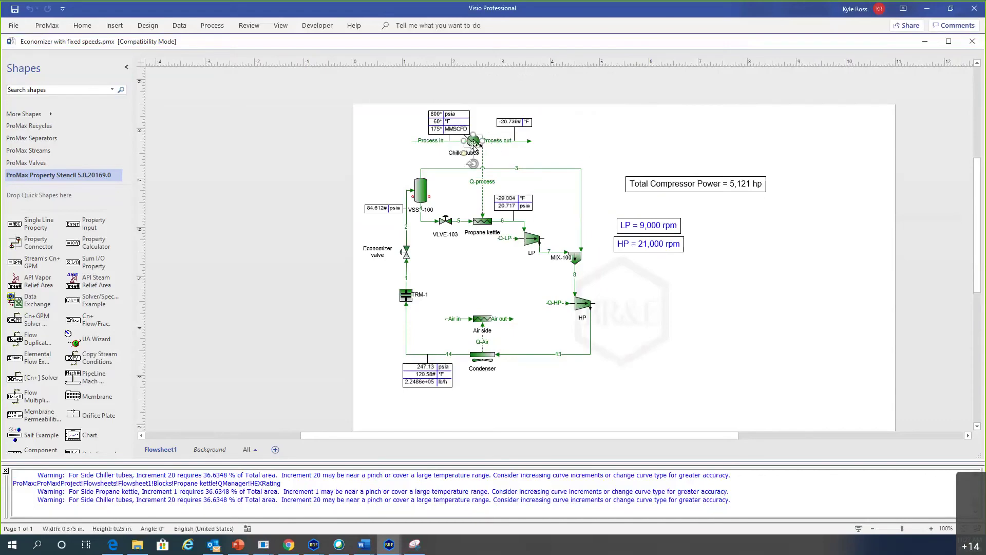
{"action": "double_click", "coordinate": [473, 145]}
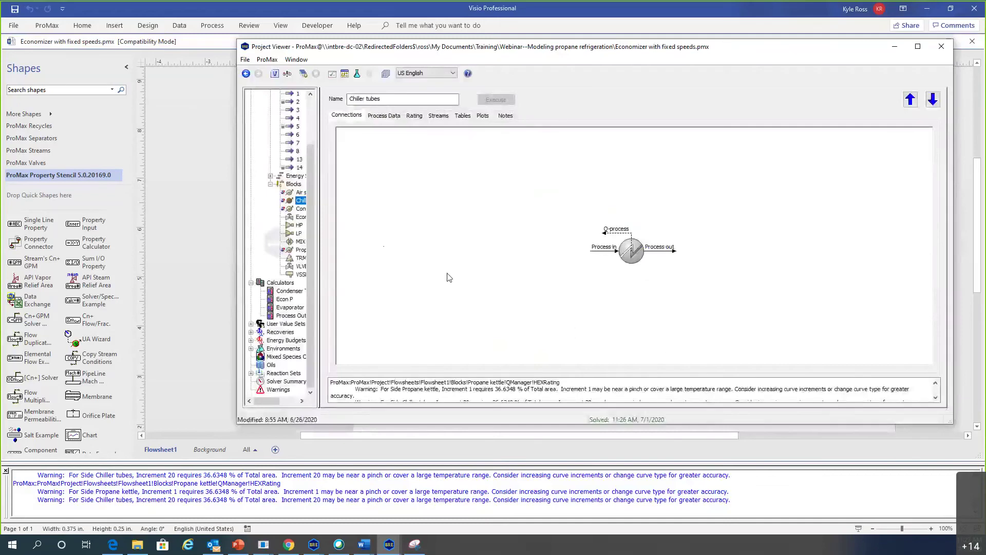
{"action": "left_click", "coordinate": [414, 116]}
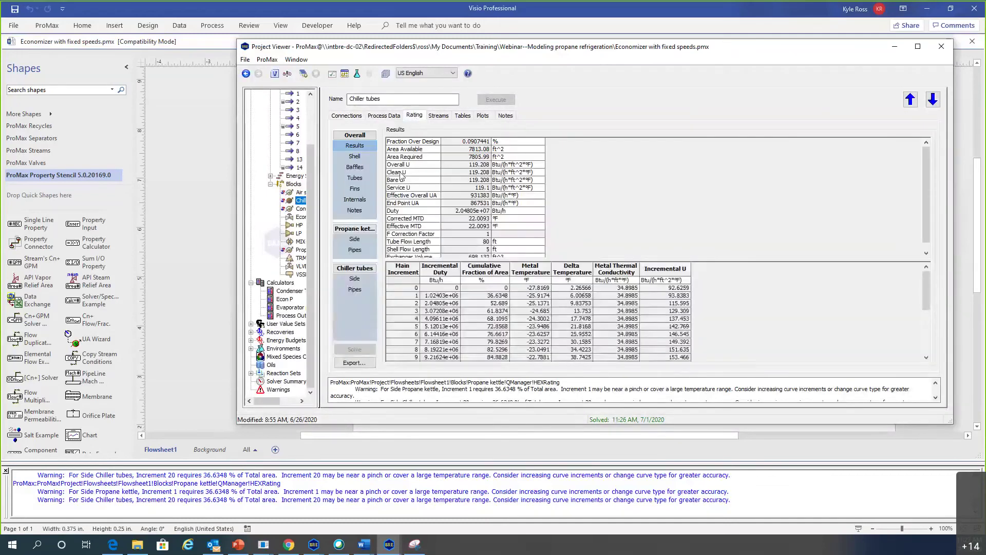
{"action": "left_click", "coordinate": [354, 241]}
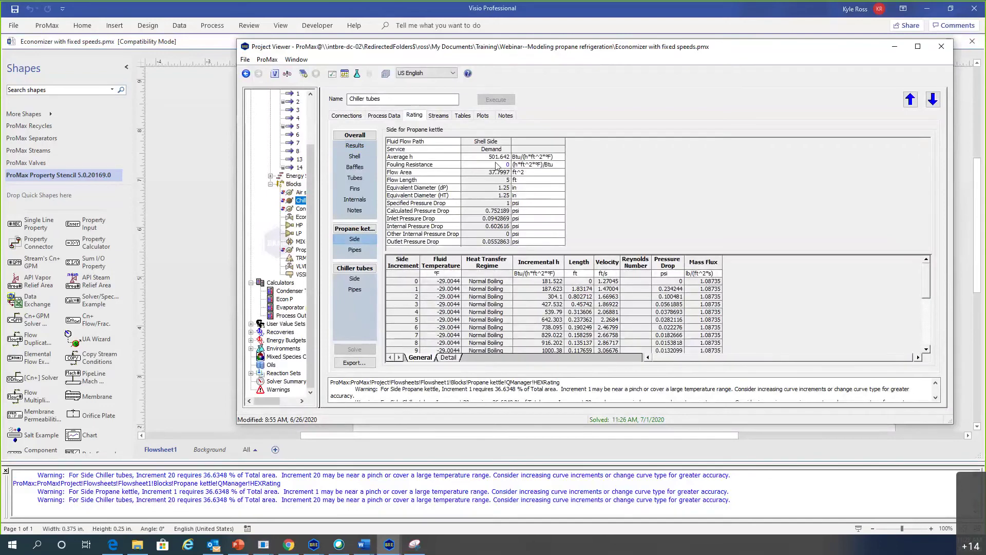
{"action": "mouse_move", "coordinate": [491, 167]}
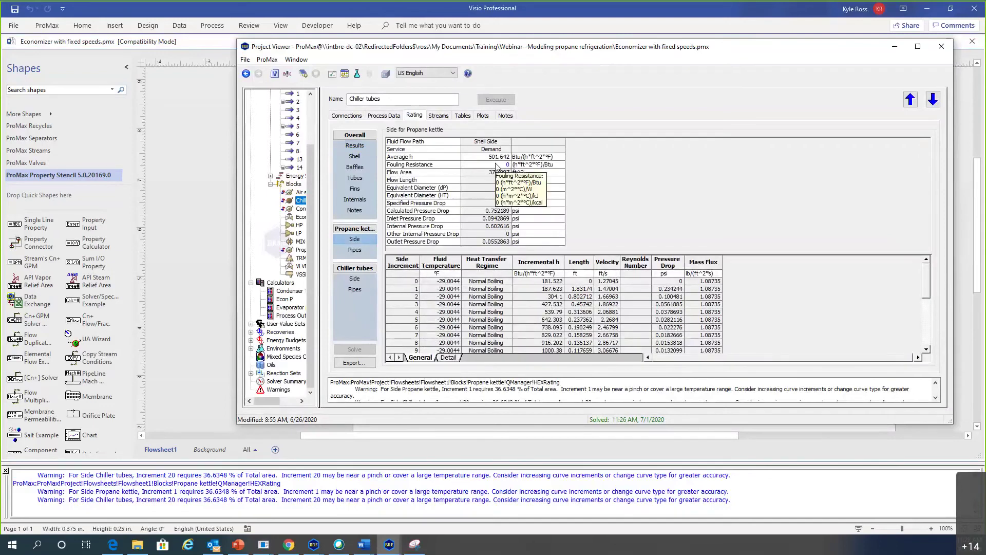
{"action": "left_click", "coordinate": [356, 278]}
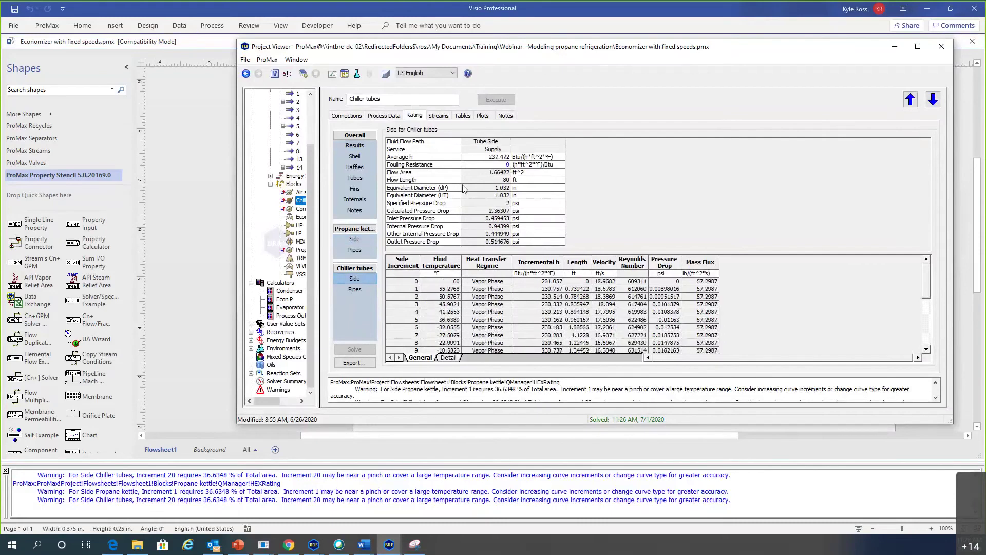
{"action": "left_click", "coordinate": [496, 166]}
Step: Close the exchanger details, zoom into the flowsheet, and bring up the earlier 4,990 hp snapshot
{"action": "mouse_move", "coordinate": [481, 160]}
{"action": "left_mouse_down"}
{"action": "mouse_move", "coordinate": [492, 139]}
{"action": "mouse_move", "coordinate": [484, 170]}
{"action": "left_mouse_up"}
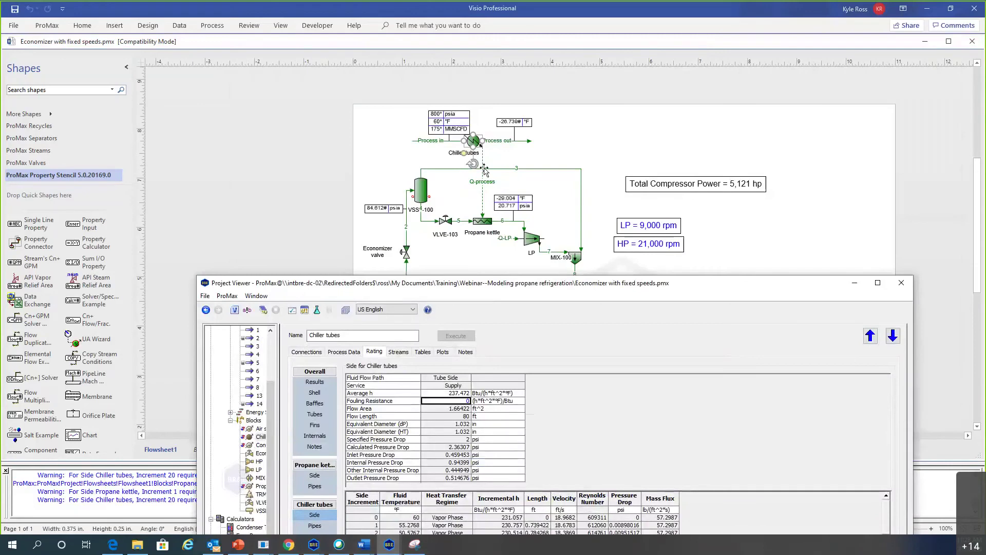
{"action": "left_click", "coordinate": [512, 159]}
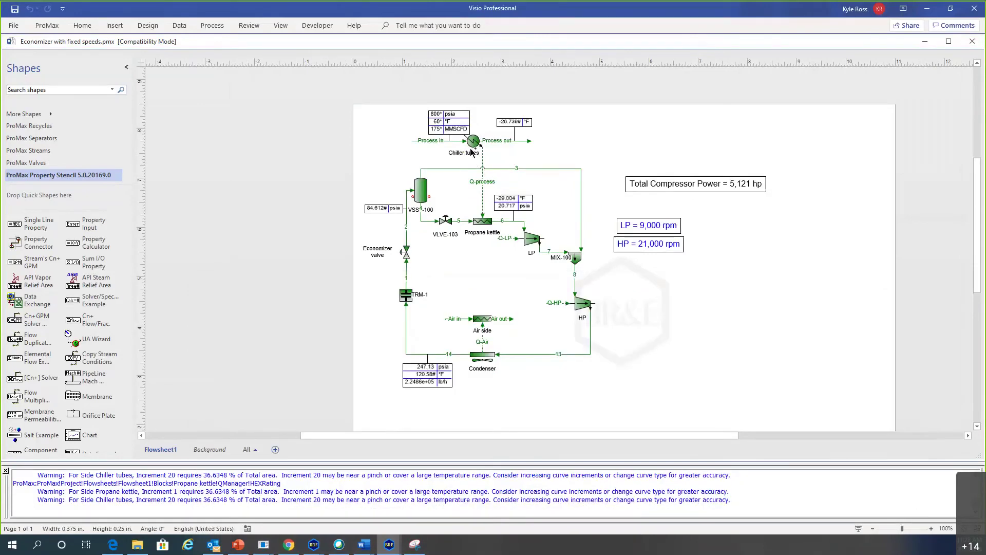
{"action": "scroll", "coordinate": [471, 151], "scroll_direction": "up", "scroll_amount": 3}
{"action": "mouse_move", "coordinate": [478, 148]}
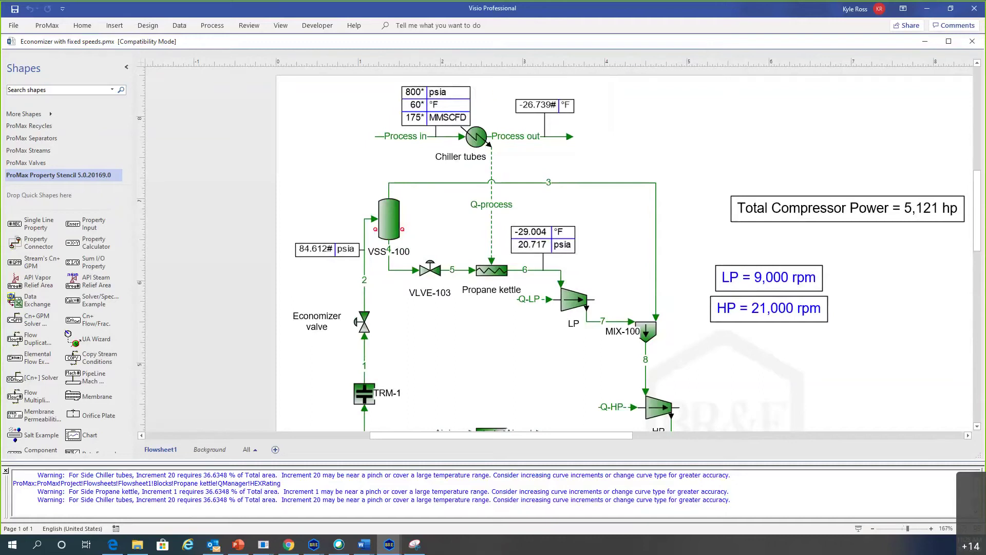
{"action": "key", "text": "alt+Tab"}
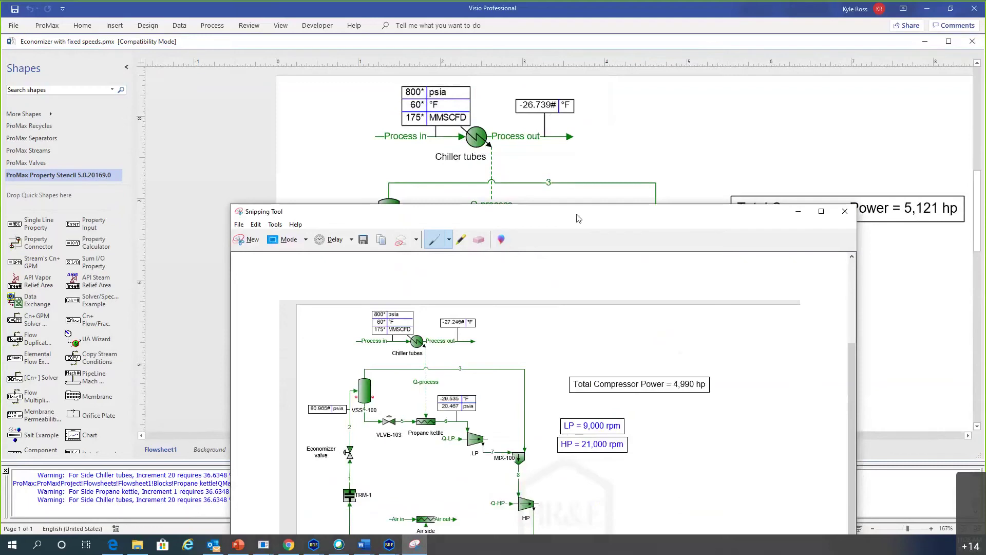
Step: Snip the whole flowsheet showing 5,121 hp and Process out at -26.739 °F, then return to Visio
{"action": "left_click_drag", "start_coordinate": [542, 211], "coordinate": [542, 86]}
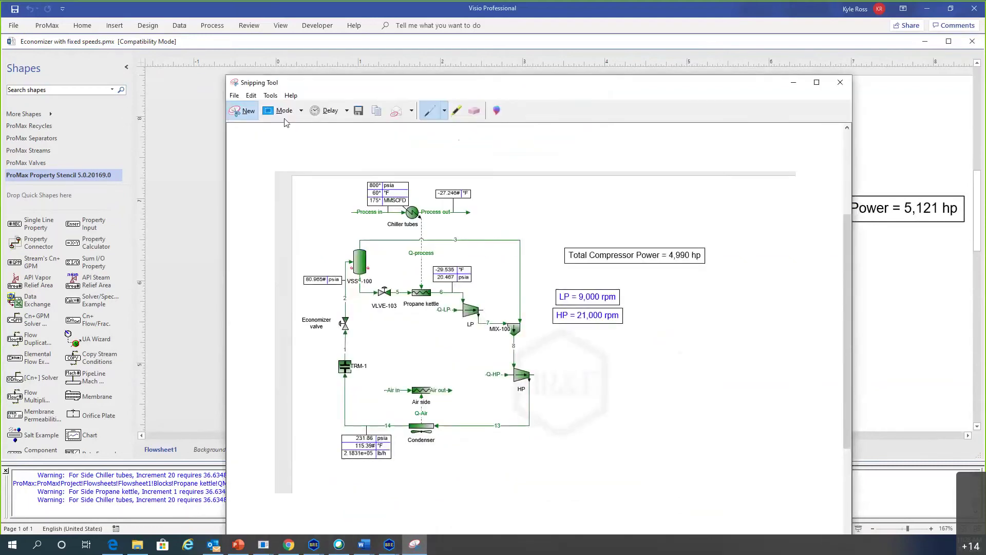
{"action": "left_click", "coordinate": [236, 112]}
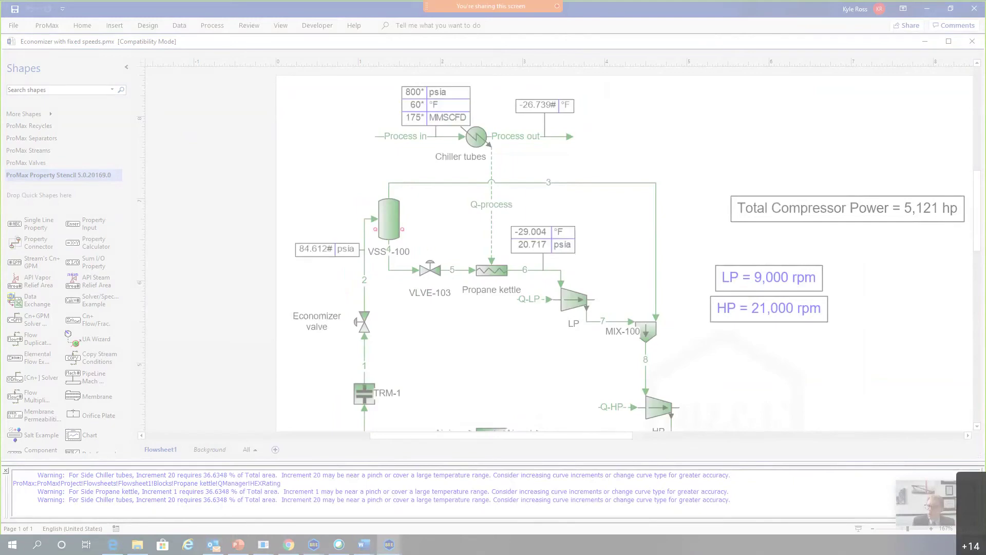
{"action": "key", "text": "Escape"}
{"action": "scroll", "coordinate": [303, 150], "scroll_direction": "down", "scroll_amount": 2, "text": "ctrl"}
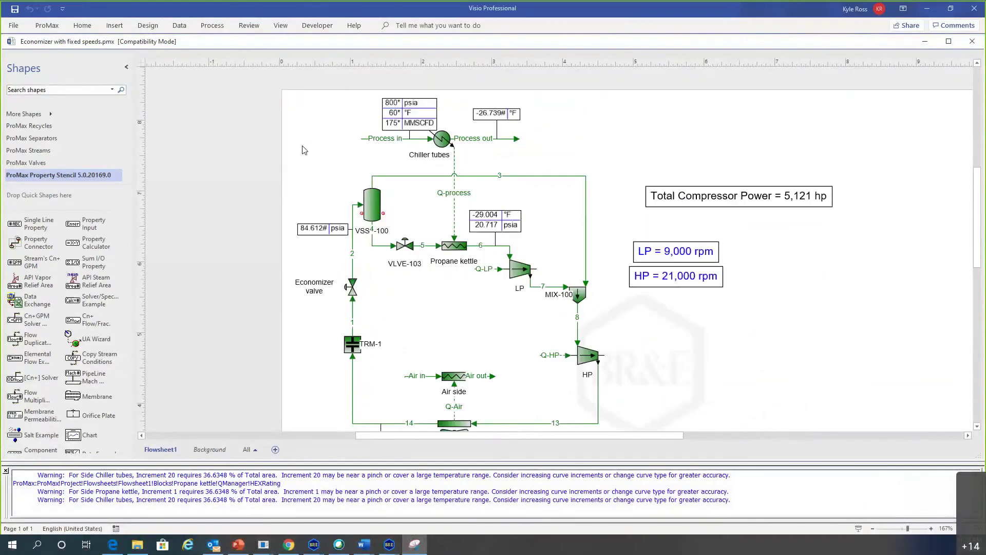
{"action": "scroll", "coordinate": [303, 149], "scroll_direction": "down", "scroll_amount": 1, "text": "ctrl"}
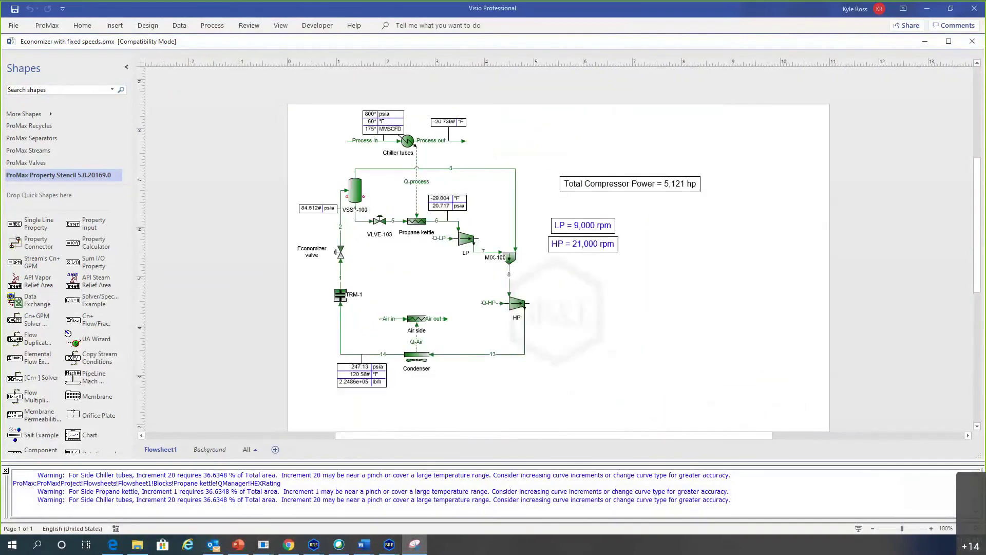
{"action": "key", "text": "alt+n"}
{"action": "left_click_drag", "start_coordinate": [253, 93], "coordinate": [734, 414]}
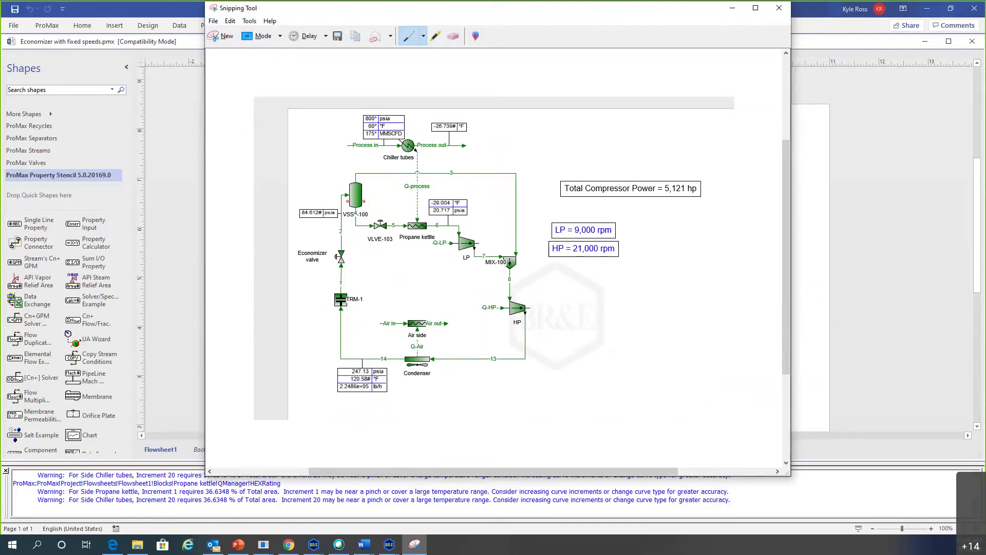
{"action": "key", "text": "alt+Tab"}
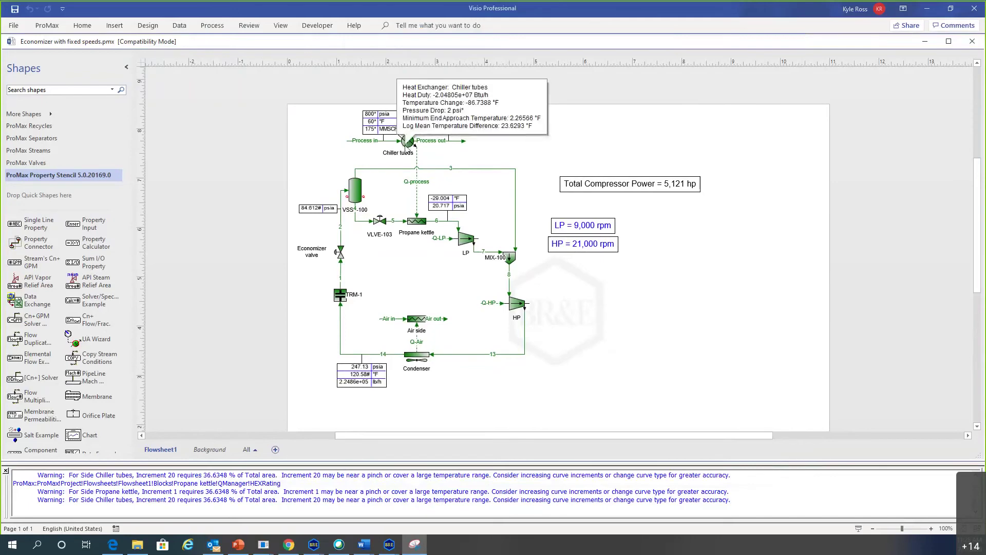
{"action": "double_click", "coordinate": [406, 144]}
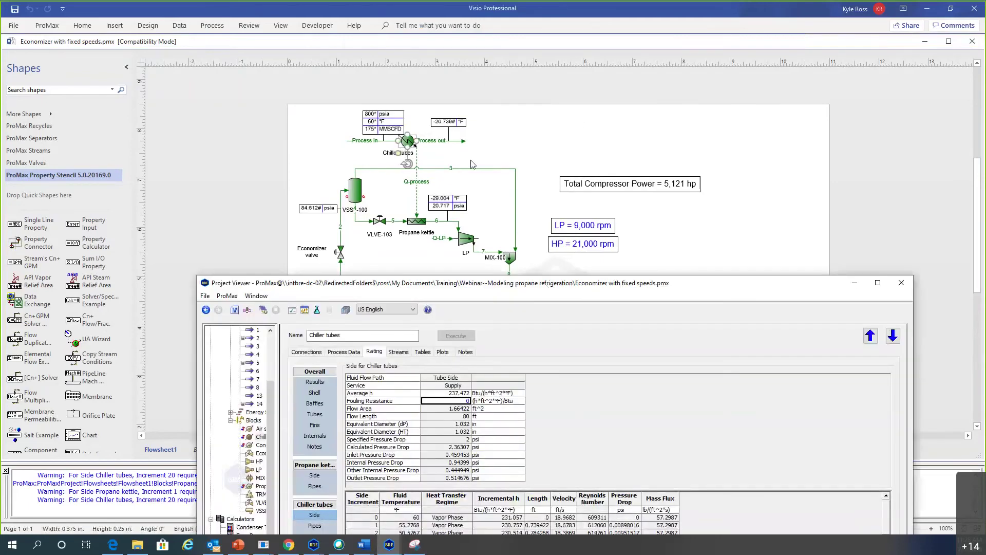
{"action": "left_click_drag", "start_coordinate": [478, 283], "coordinate": [508, 58]}
{"action": "mouse_move", "coordinate": [491, 177]}
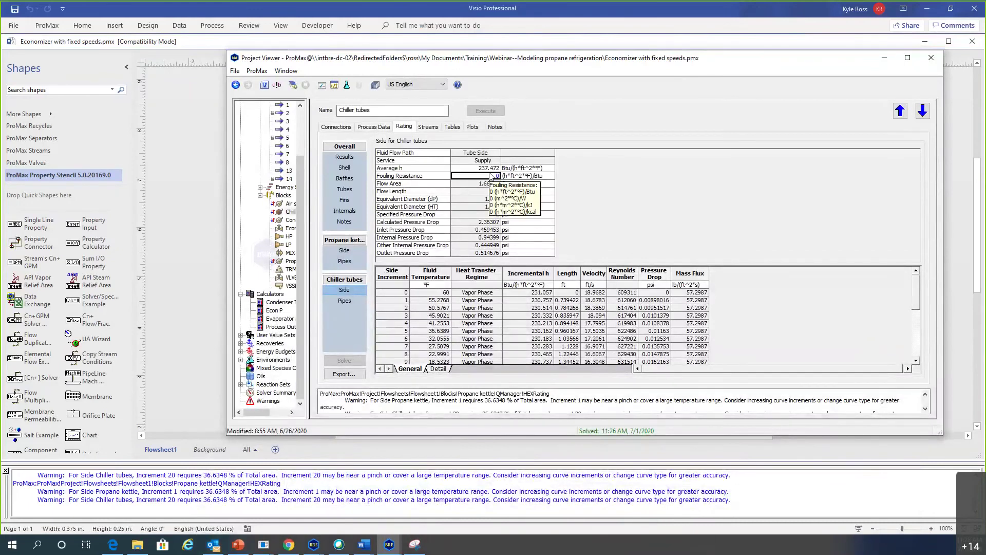
{"action": "left_click", "coordinate": [490, 174]}
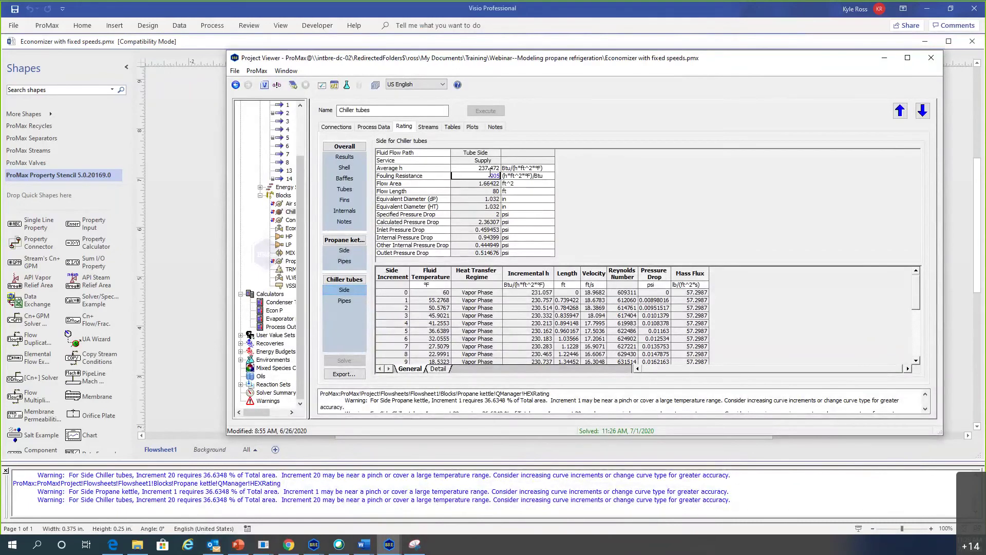
{"action": "key", "text": "Return"}
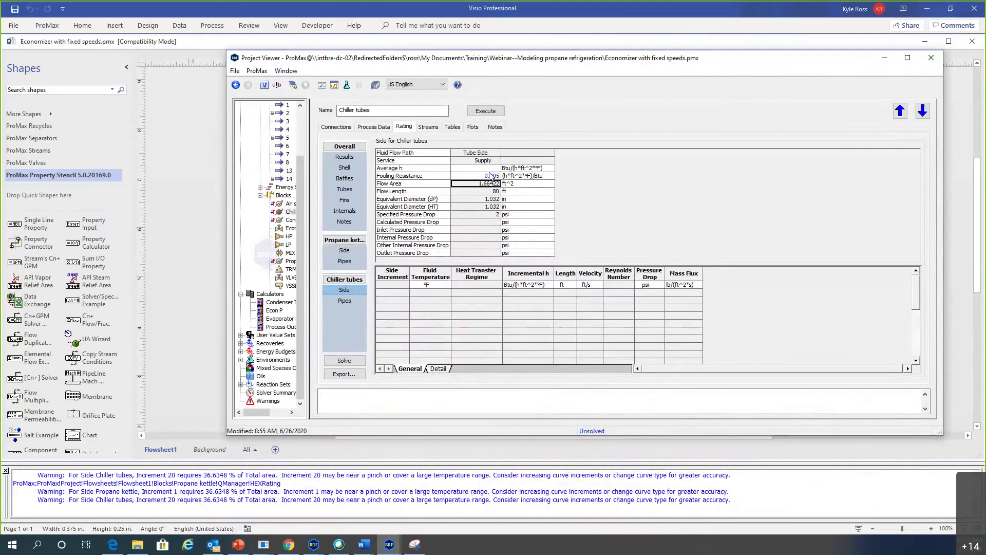
{"action": "left_click", "coordinate": [199, 166]}
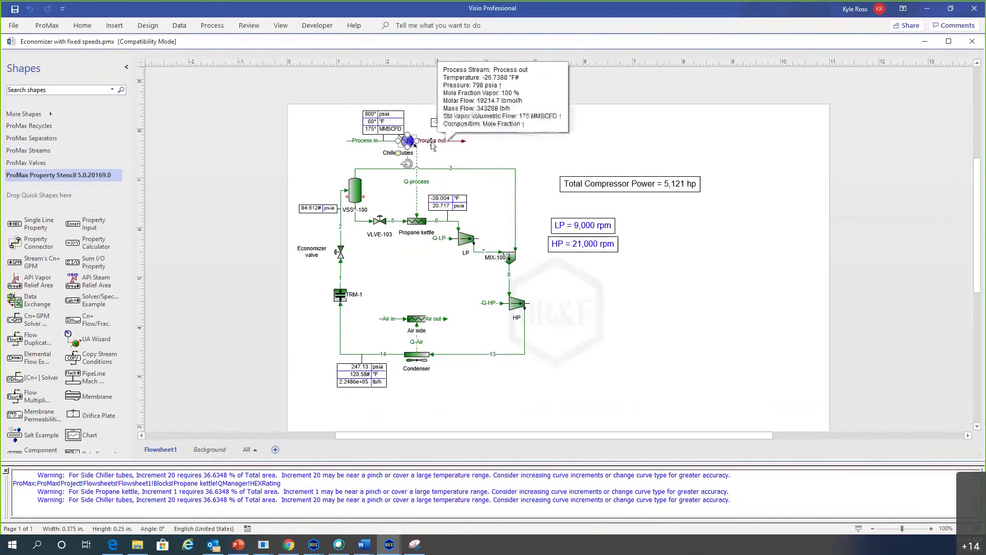
{"action": "double_click", "coordinate": [409, 143]}
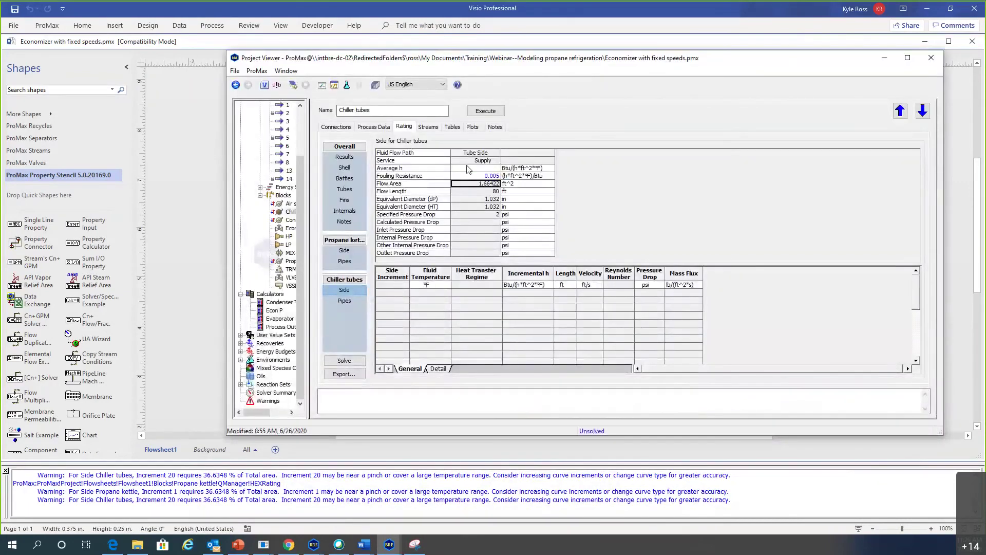
{"action": "left_click", "coordinate": [477, 176]}
{"action": "key", "text": "Delete"}
{"action": "key", "text": "Return"}
{"action": "key", "text": "Escape"}
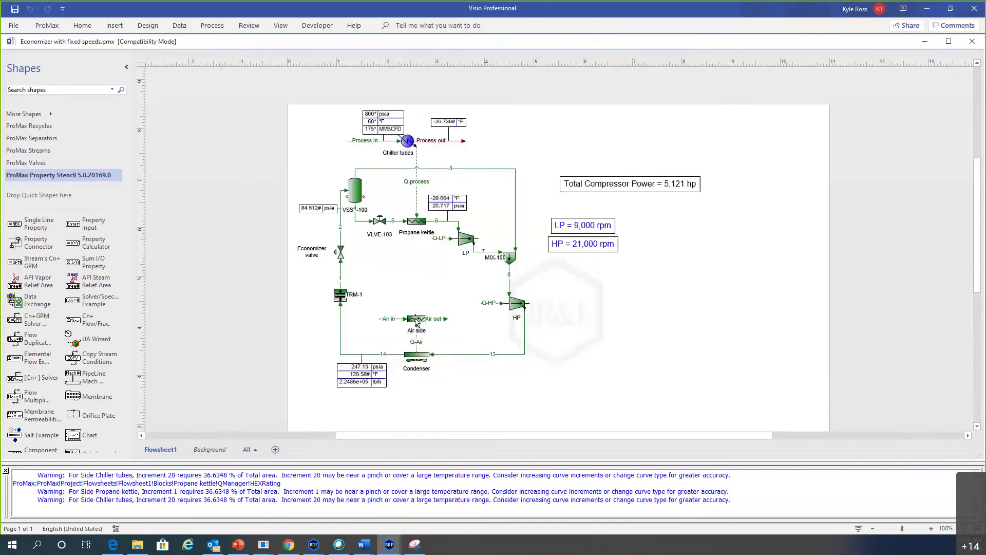
Step: Enter 0.005 as the Air side exchanger's rating fouling resistance and go back to the flowsheet
{"action": "double_click", "coordinate": [416, 319]}
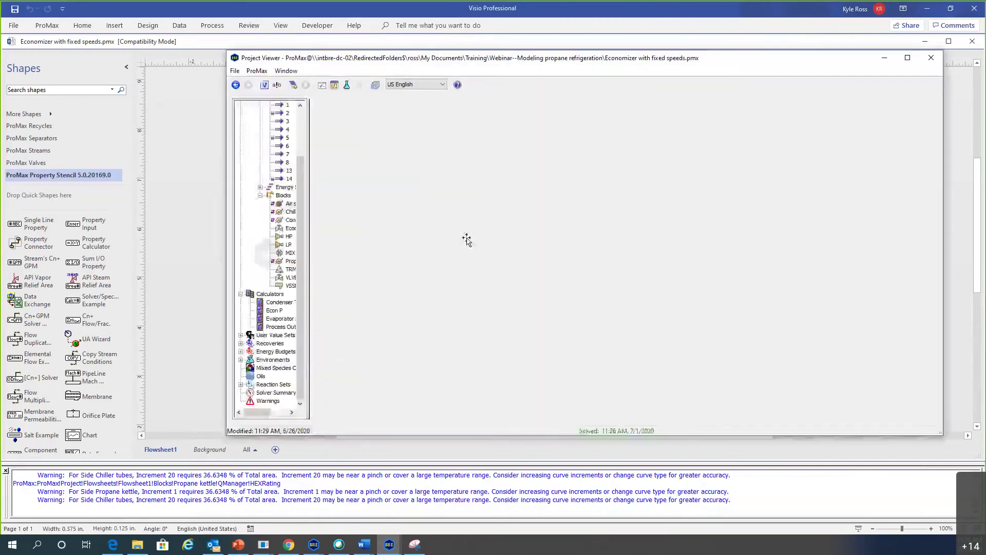
{"action": "left_click", "coordinate": [374, 126]}
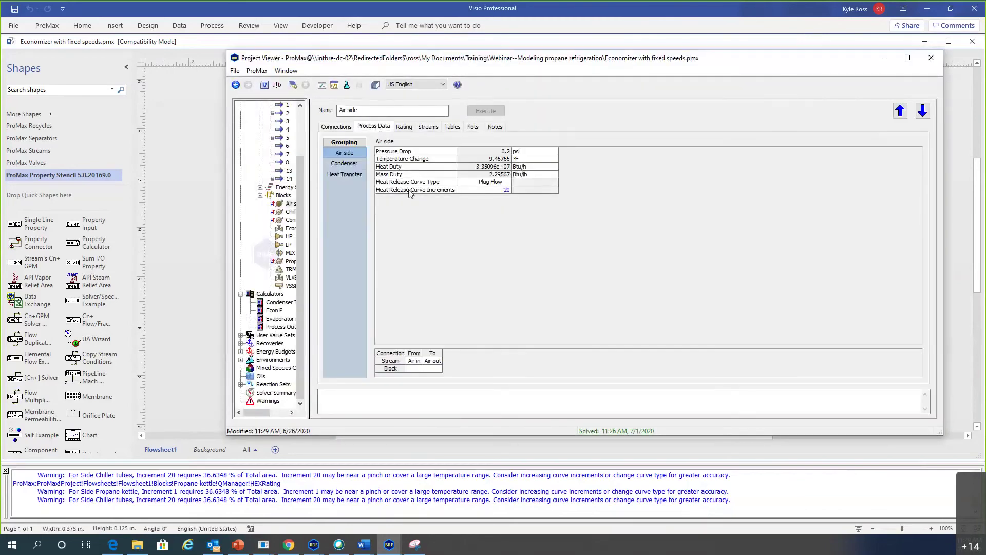
{"action": "left_click", "coordinate": [404, 127]}
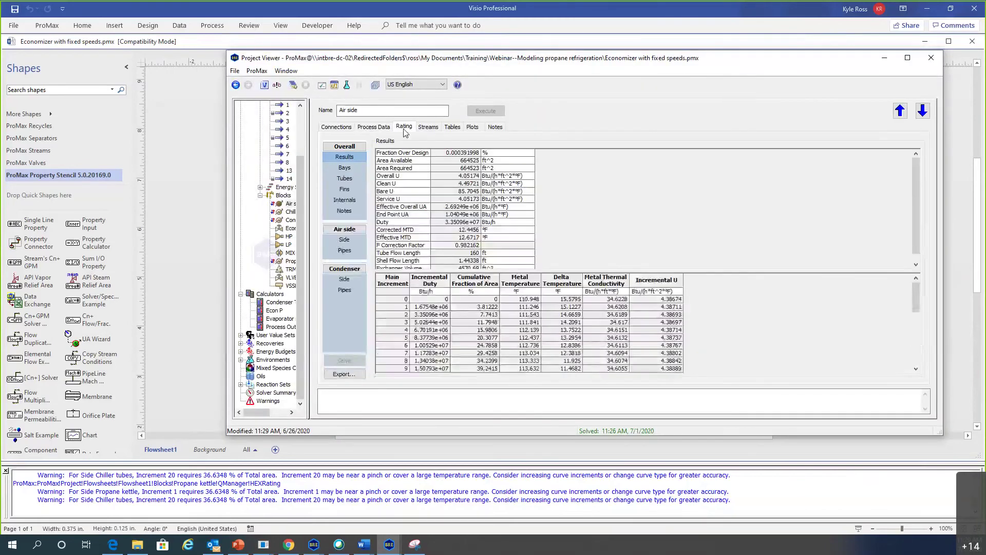
{"action": "left_click", "coordinate": [345, 240]}
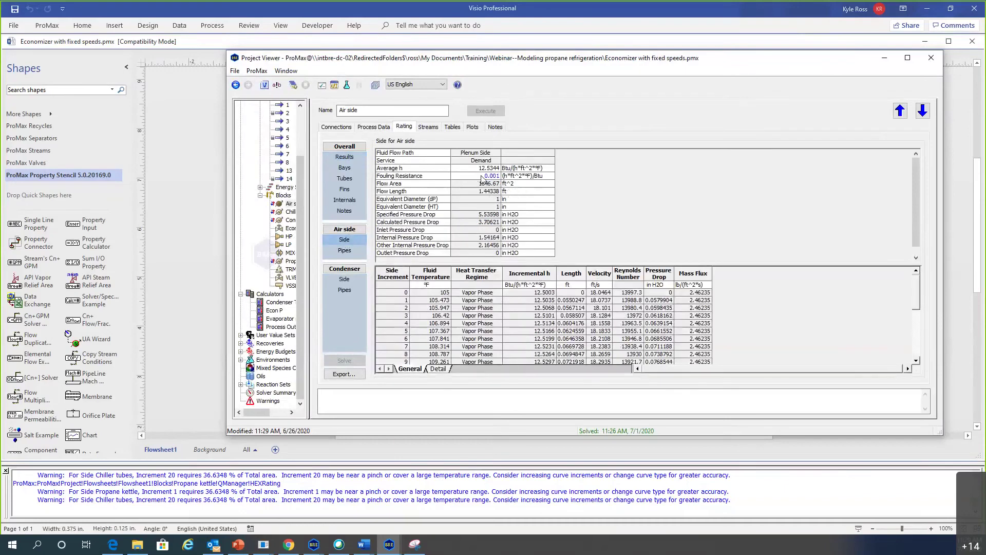
{"action": "mouse_move", "coordinate": [480, 178]}
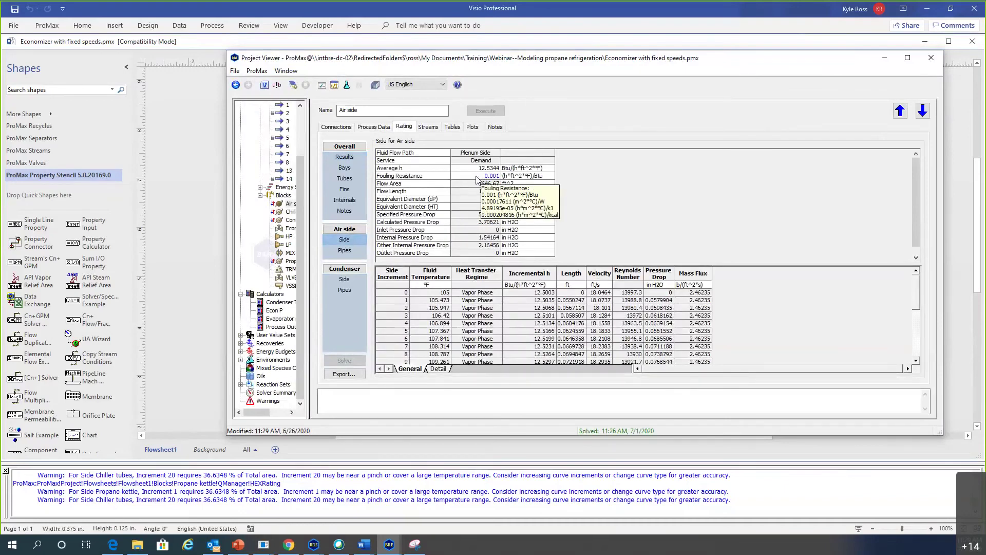
{"action": "left_click", "coordinate": [477, 178]}
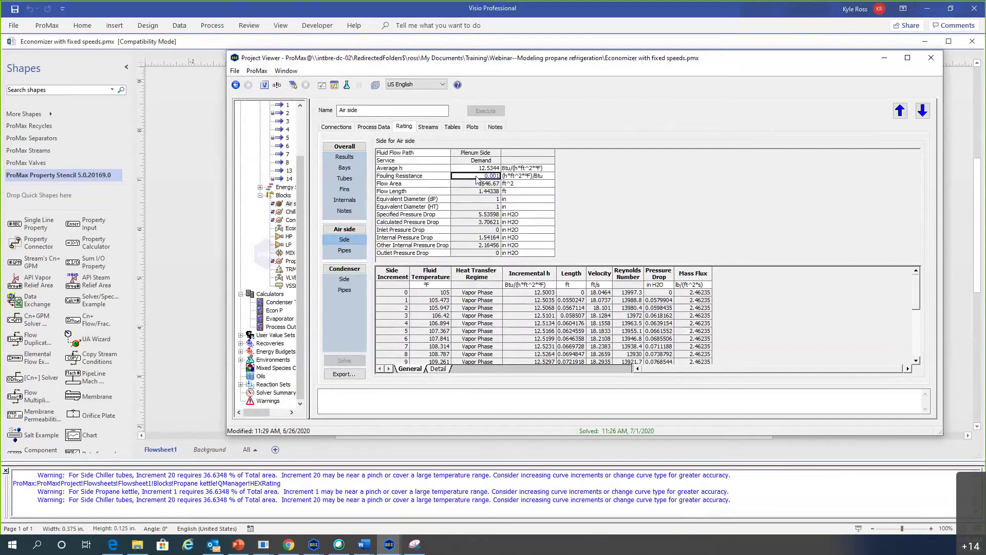
{"action": "type", "text": ".00"}
{"action": "key", "text": "Return"}
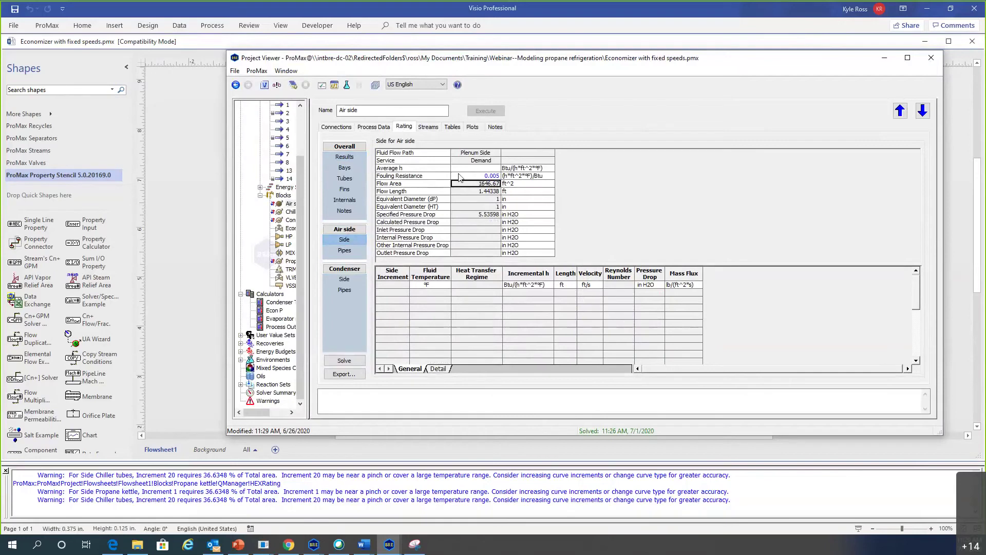
{"action": "left_click", "coordinate": [209, 136]}
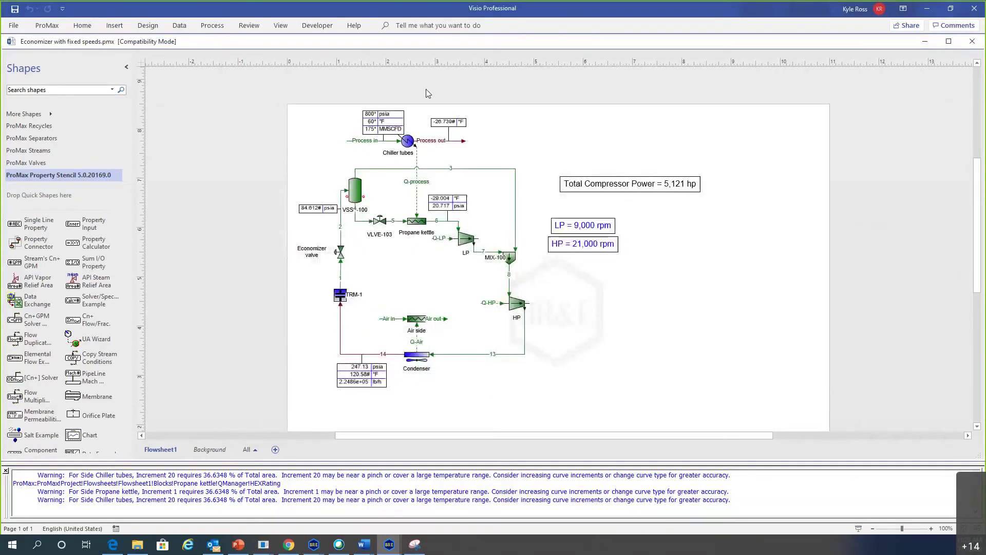
Step: Execute the flowsheet and review stream 5 results, now 5,126 hp with Process out at -26.724 °F
{"action": "left_click", "coordinate": [52, 26]}
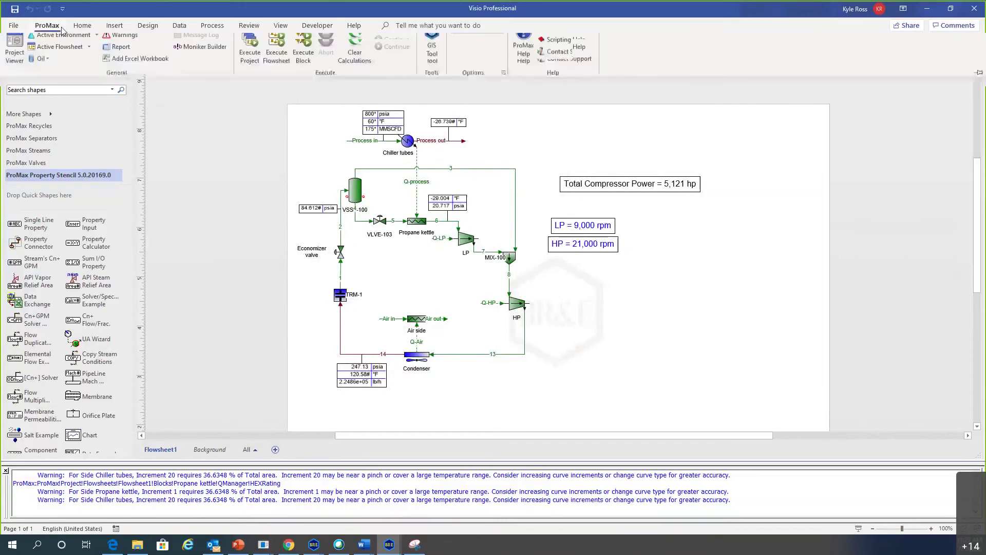
{"action": "left_click", "coordinate": [276, 48]}
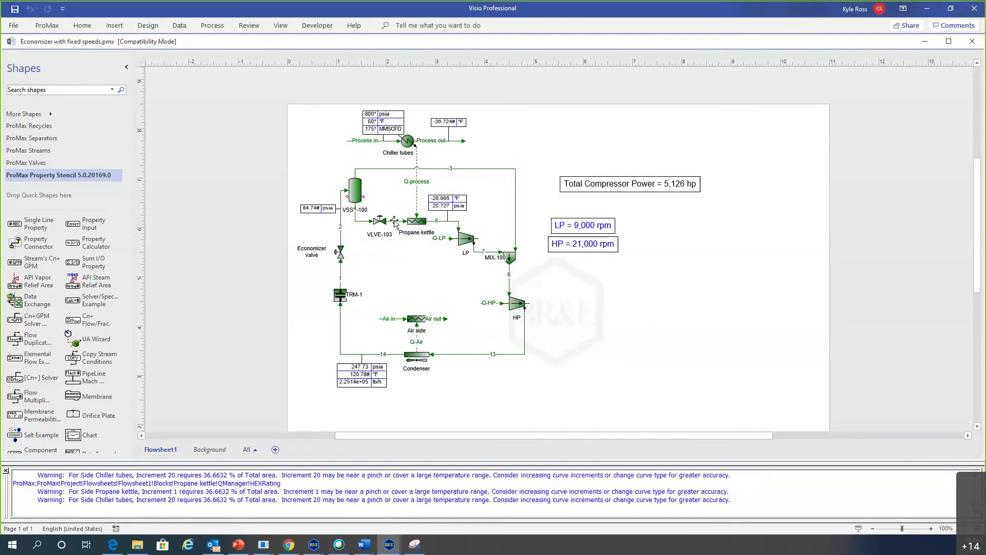
{"action": "mouse_move", "coordinate": [394, 224]}
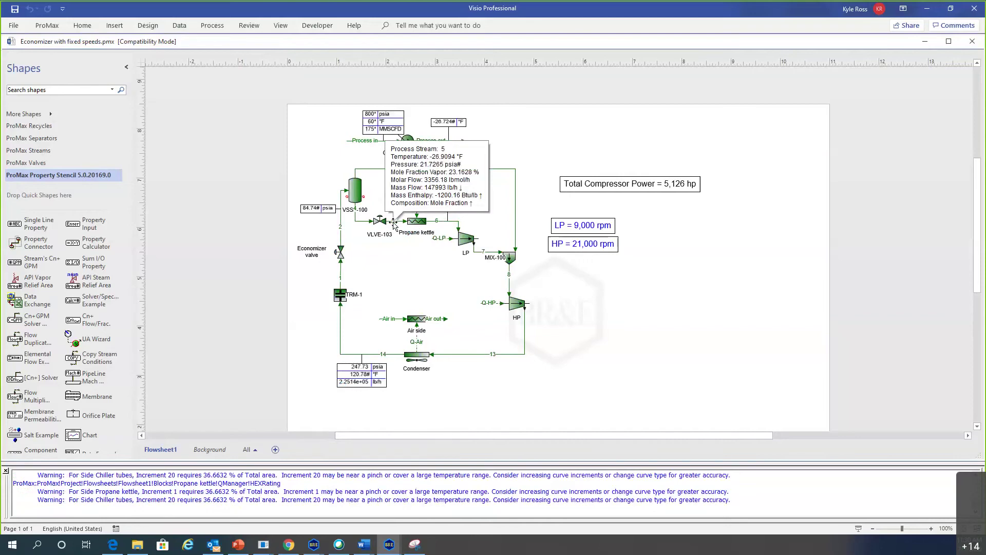
{"action": "scroll", "coordinate": [436, 220], "scroll_direction": "up", "scroll_amount": 3}
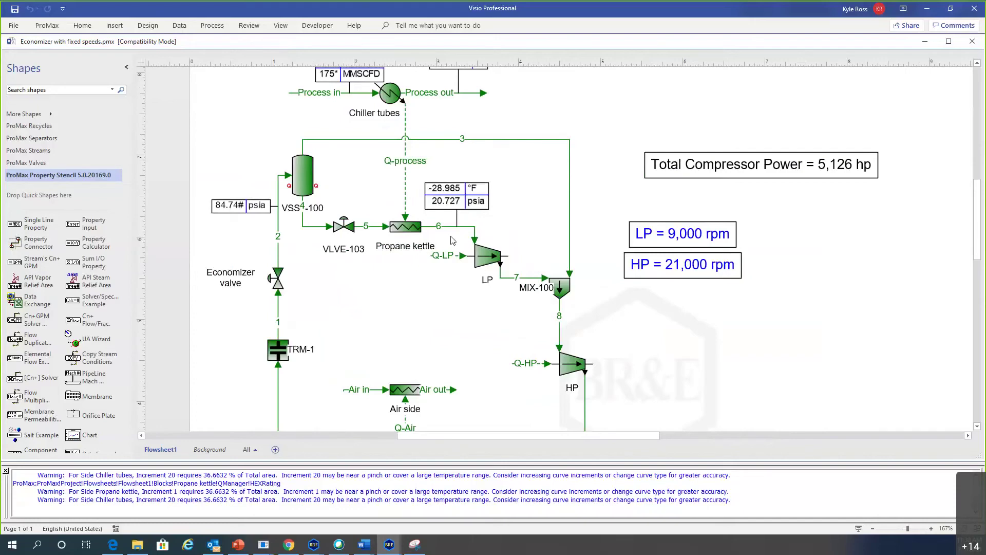
{"action": "scroll", "coordinate": [464, 270], "scroll_direction": "down", "scroll_amount": 2, "text": "ctrl"}
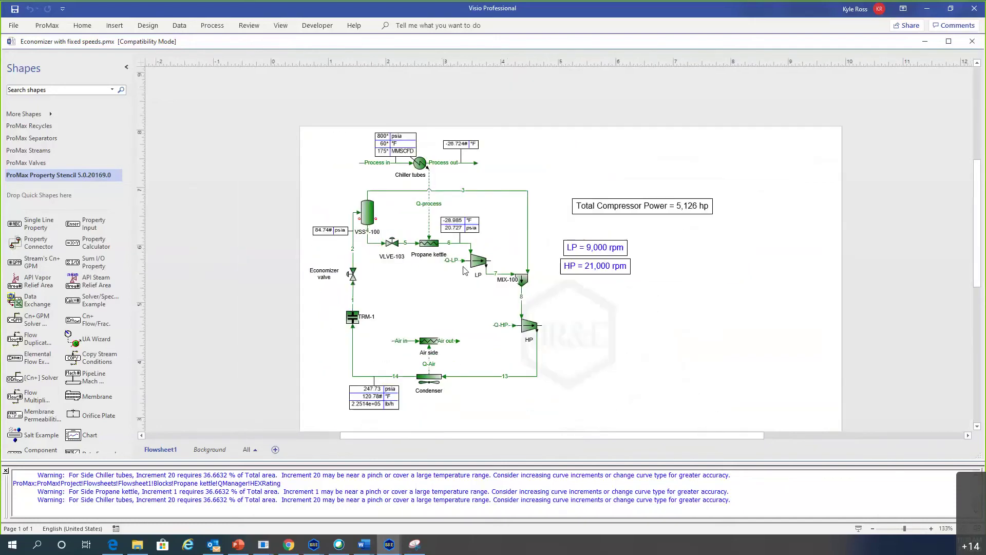
{"action": "scroll", "coordinate": [464, 270], "scroll_direction": "down", "scroll_amount": 1, "text": "ctrl"}
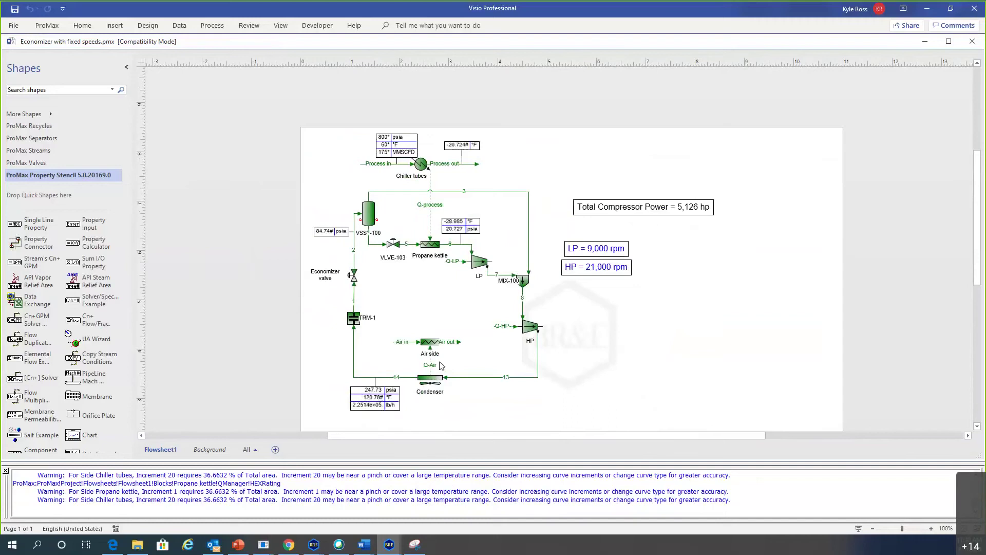
{"action": "scroll", "coordinate": [429, 316], "scroll_direction": "up", "scroll_amount": 2}
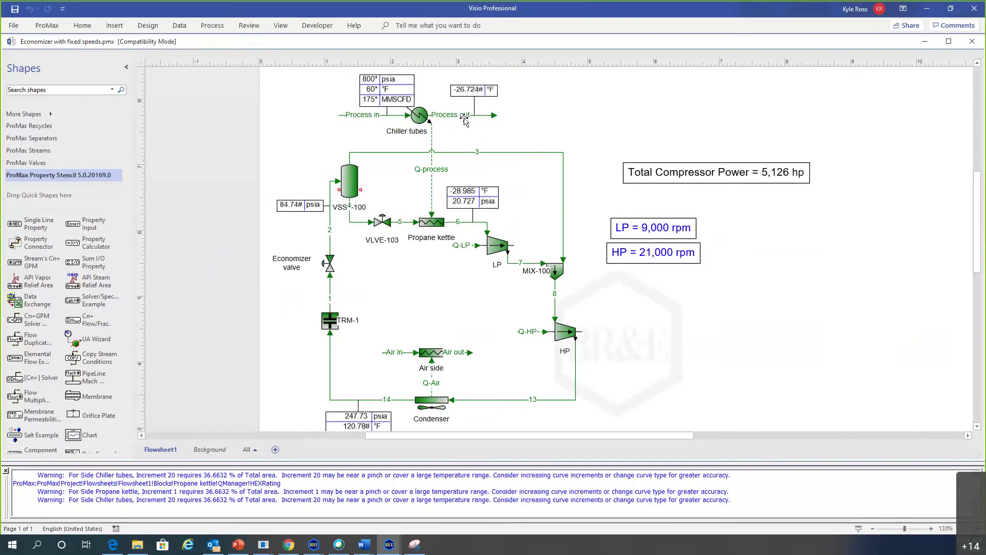
Step: Delete the Process Outlet Temperature calculator from the Process out stream's Temperature
{"action": "mouse_move", "coordinate": [462, 119]}
{"action": "double_click", "coordinate": [466, 117]}
{"action": "left_click", "coordinate": [478, 148]}
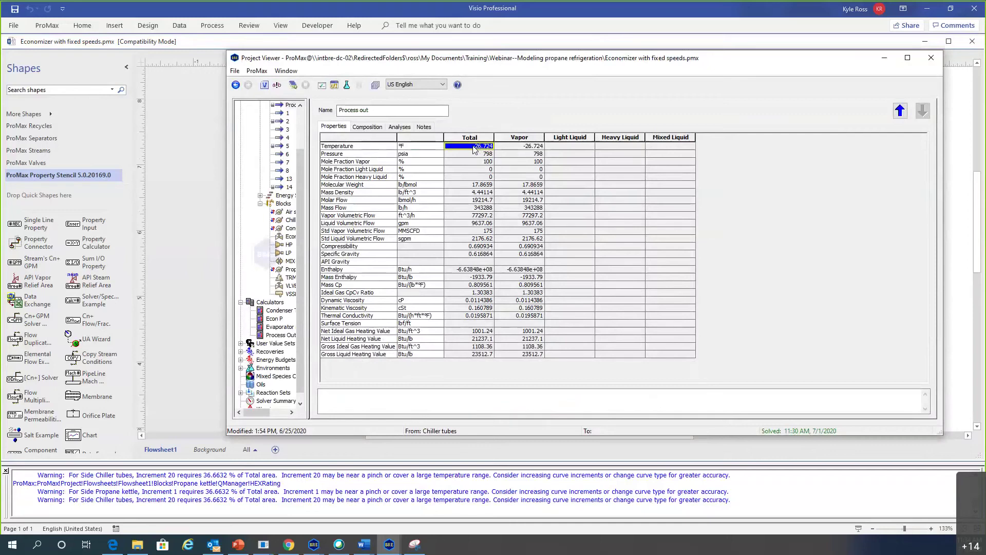
{"action": "right_click", "coordinate": [473, 149]}
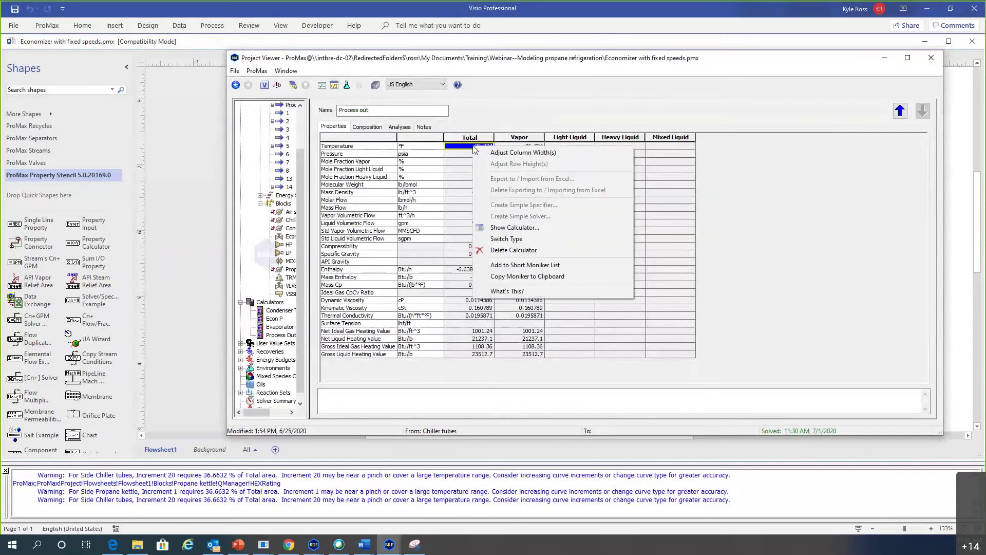
{"action": "left_click", "coordinate": [509, 251]}
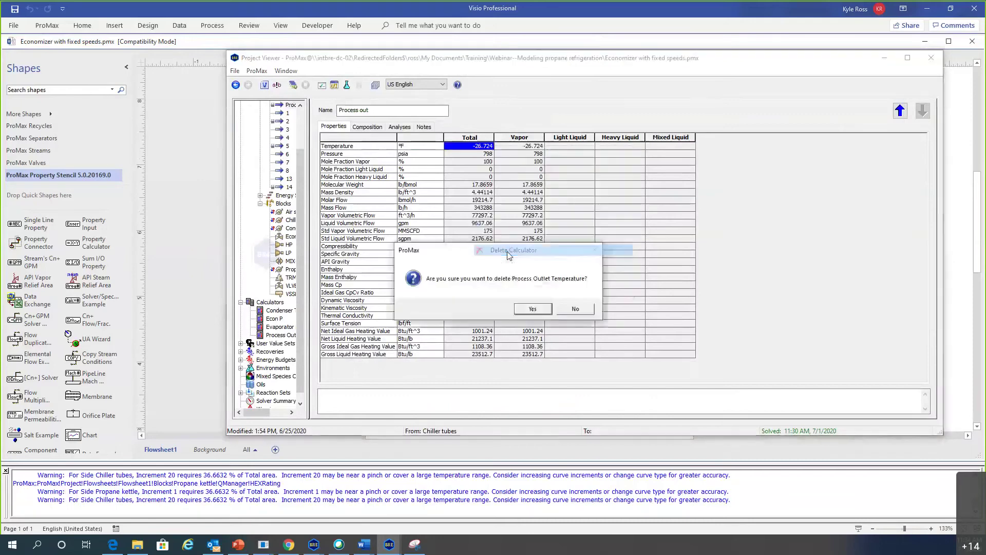
{"action": "left_click", "coordinate": [532, 308]}
Step: Fix the Process out total temperature at -26 °F and close the stream properties
{"action": "left_click", "coordinate": [477, 148]}
{"action": "type", "text": "-26"}
{"action": "key", "text": "Return"}
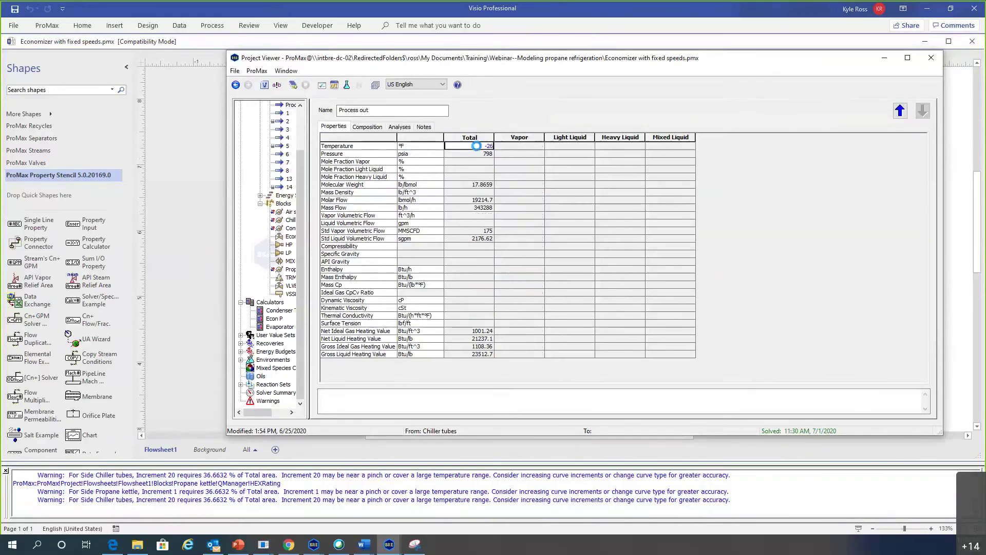
{"action": "left_click", "coordinate": [197, 132]}
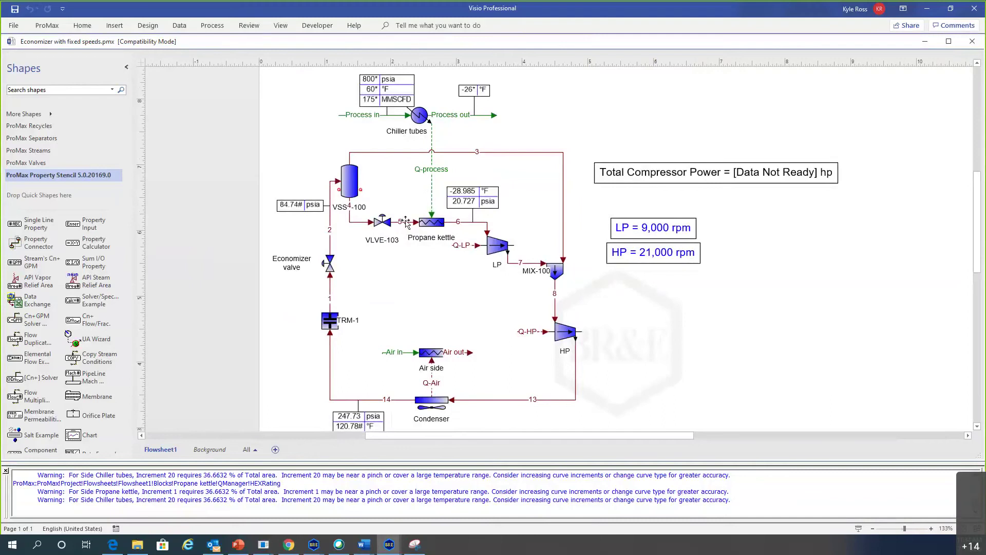
{"action": "mouse_move", "coordinate": [406, 222]}
Step: Open the Evaporator pressure solver from stream 5's Pressure and replace the HPRPM / Target - 1 expression with FOD
{"action": "left_click", "coordinate": [405, 223]}
{"action": "double_click", "coordinate": [406, 224]}
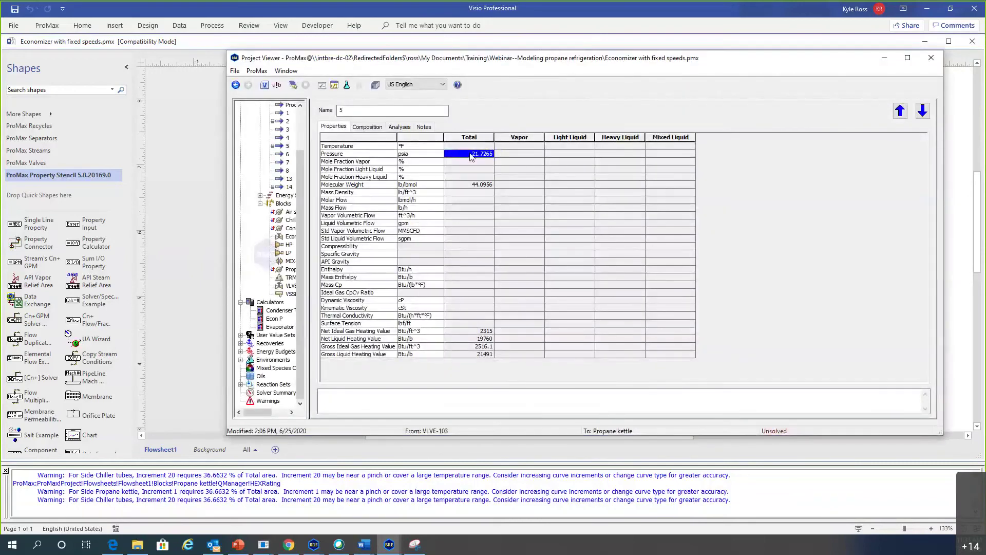
{"action": "mouse_move", "coordinate": [470, 157]}
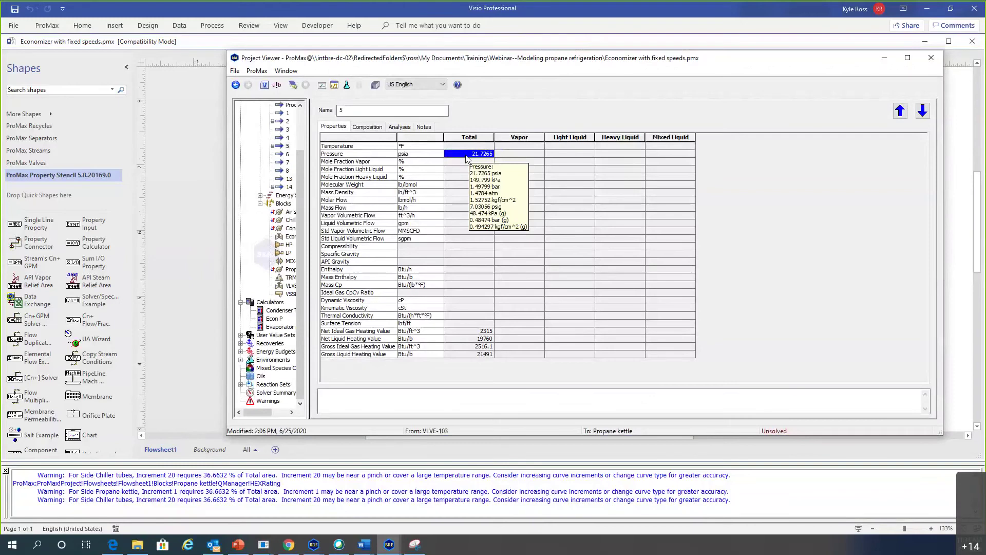
{"action": "right_click", "coordinate": [467, 157]}
{"action": "left_click", "coordinate": [513, 297]}
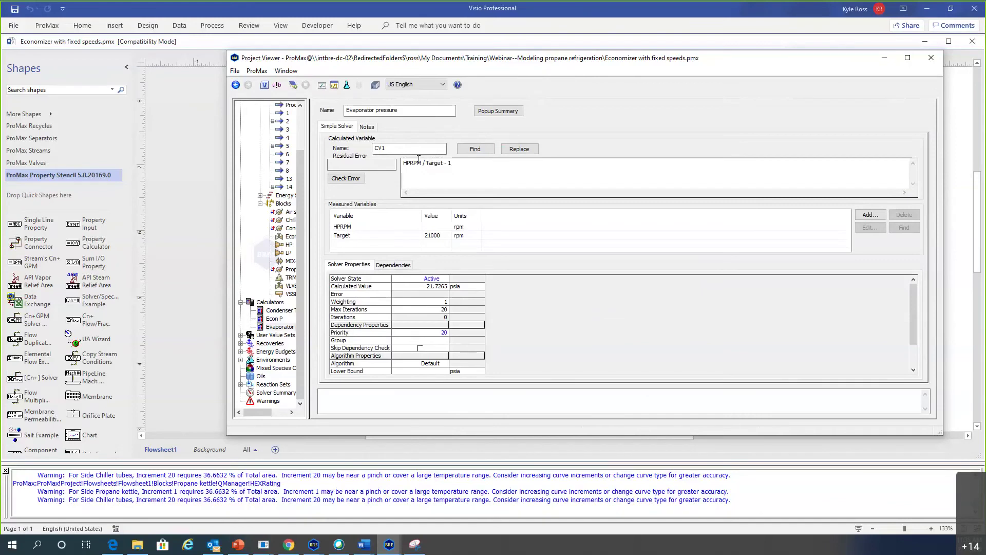
{"action": "left_click_drag", "start_coordinate": [454, 163], "coordinate": [352, 168]}
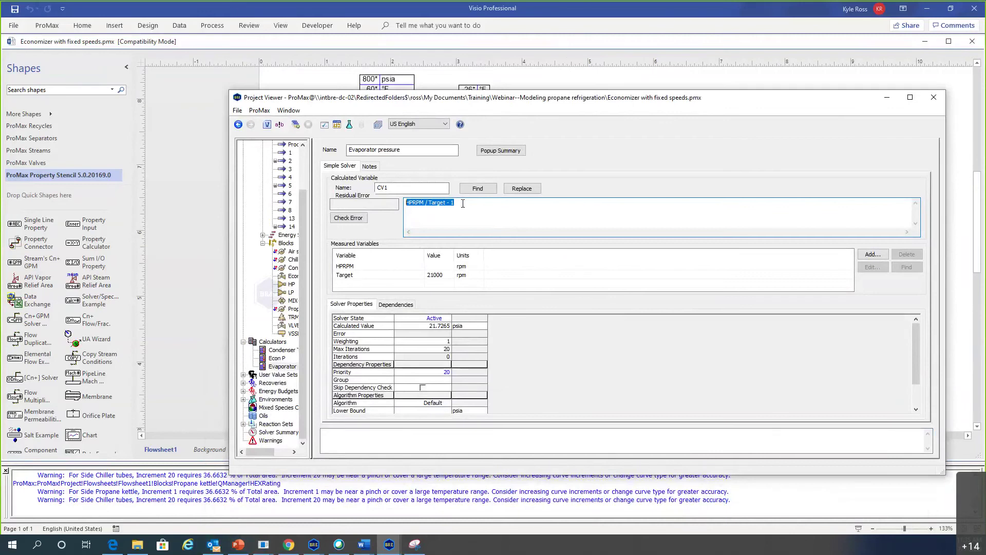
{"action": "type", "text": "FOD"}
{"action": "key", "text": "Return"}
Step: Remove the Target and HPRPM measured variables from the solver
{"action": "right_click", "coordinate": [378, 274]}
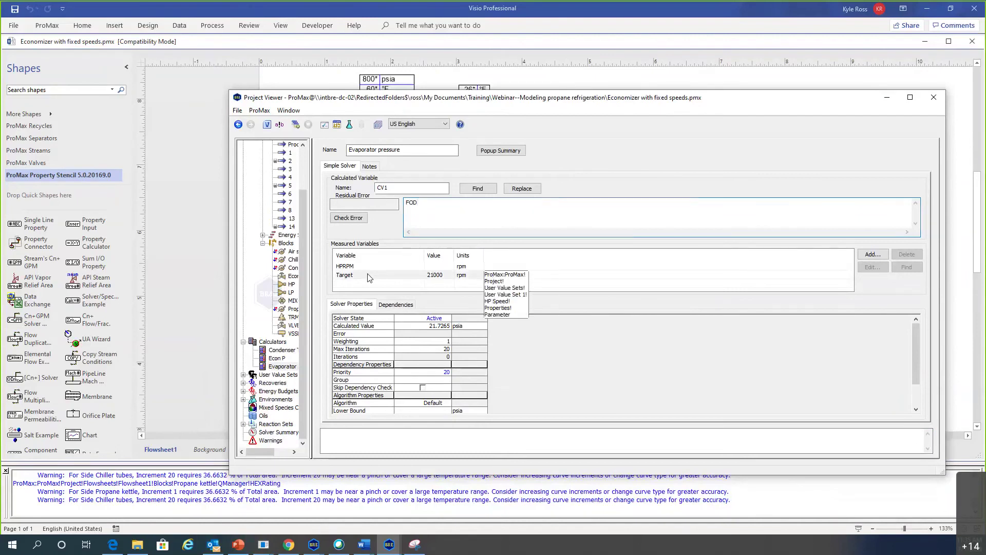
{"action": "left_click", "coordinate": [360, 293]}
{"action": "key", "text": "Delete"}
{"action": "key", "text": "Delete"}
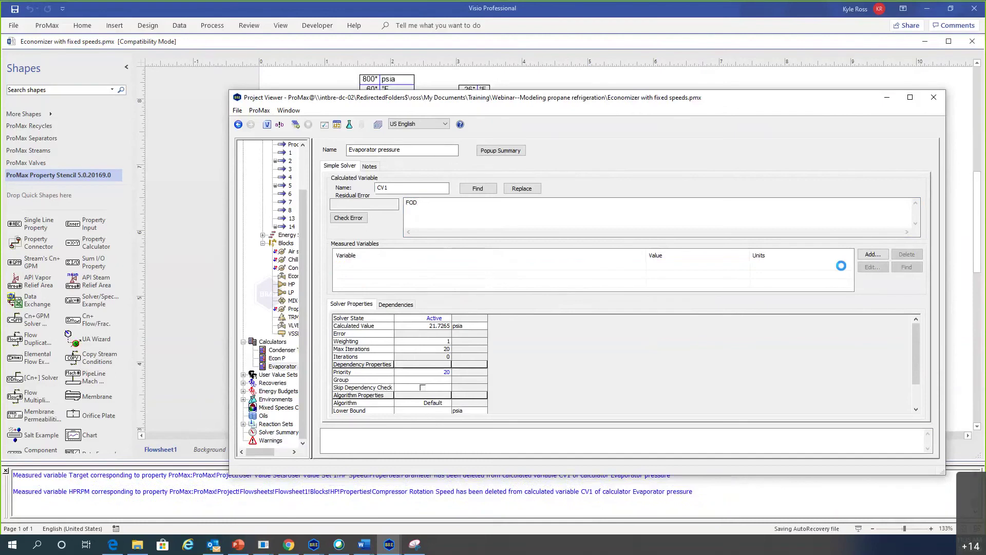
Step: Add Propane kettle HEXRating Results Fraction Over Design as a measured variable named FOD
{"action": "left_click", "coordinate": [872, 255]}
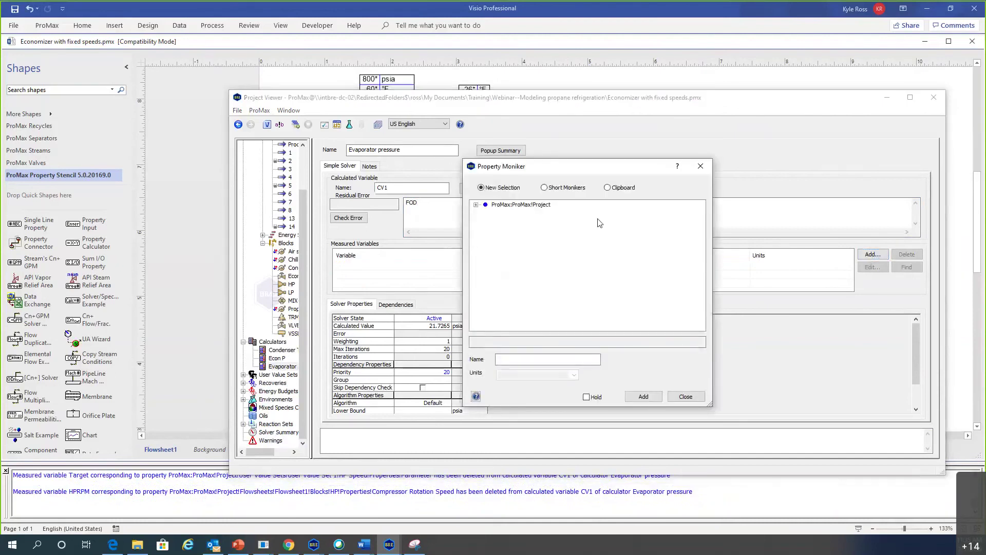
{"action": "left_click", "coordinate": [476, 204]}
{"action": "left_click", "coordinate": [486, 213]}
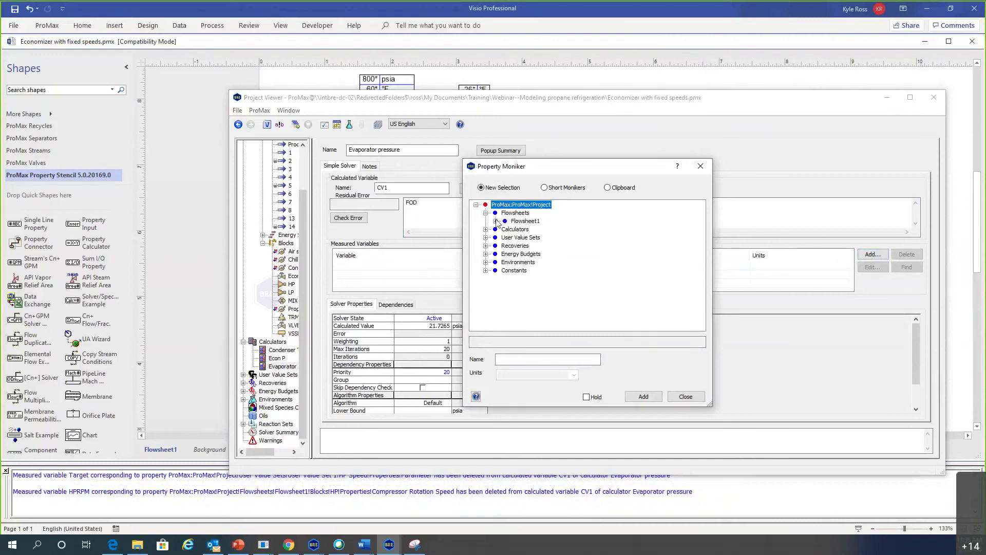
{"action": "left_click", "coordinate": [496, 221]}
{"action": "left_click", "coordinate": [505, 246]}
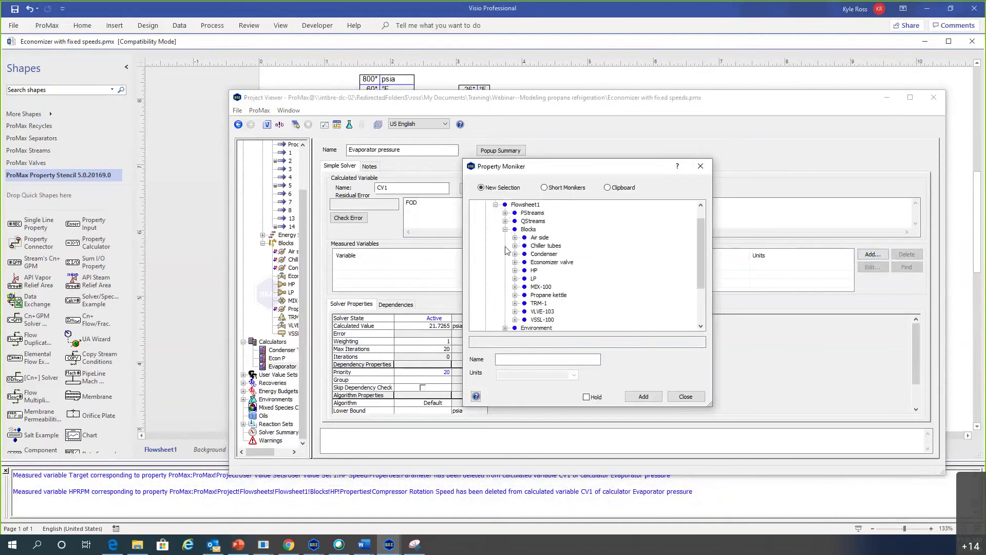
{"action": "double_click", "coordinate": [546, 246]}
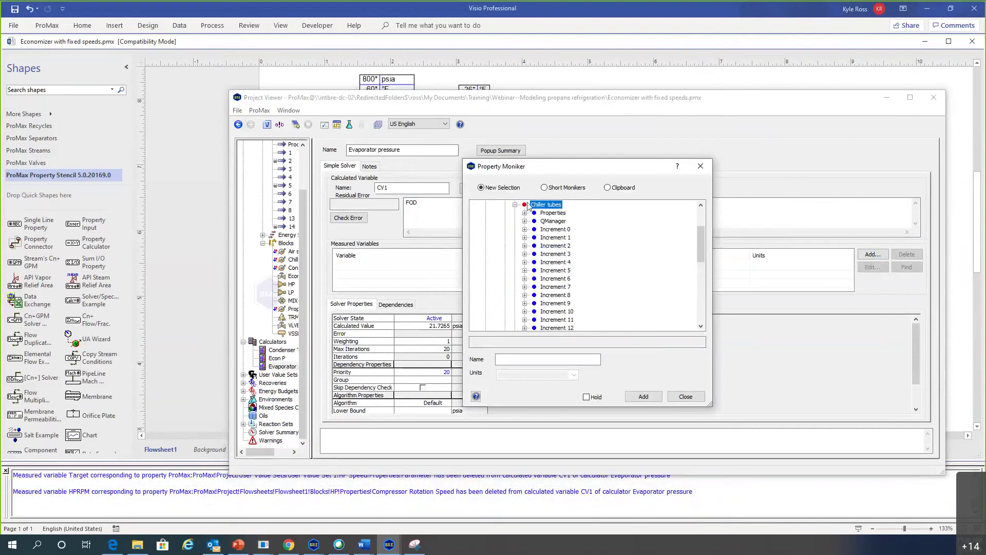
{"action": "left_click", "coordinate": [515, 205]}
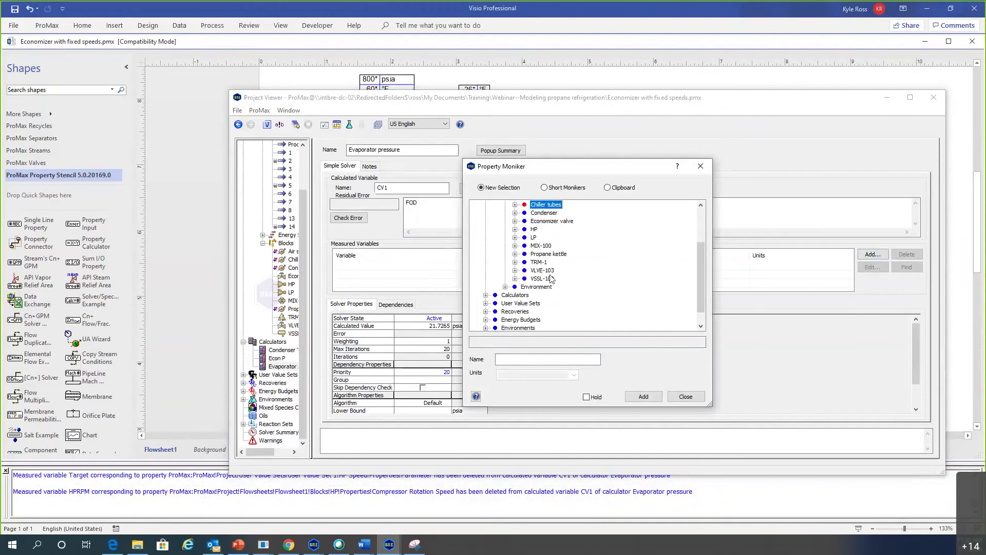
{"action": "double_click", "coordinate": [547, 255]}
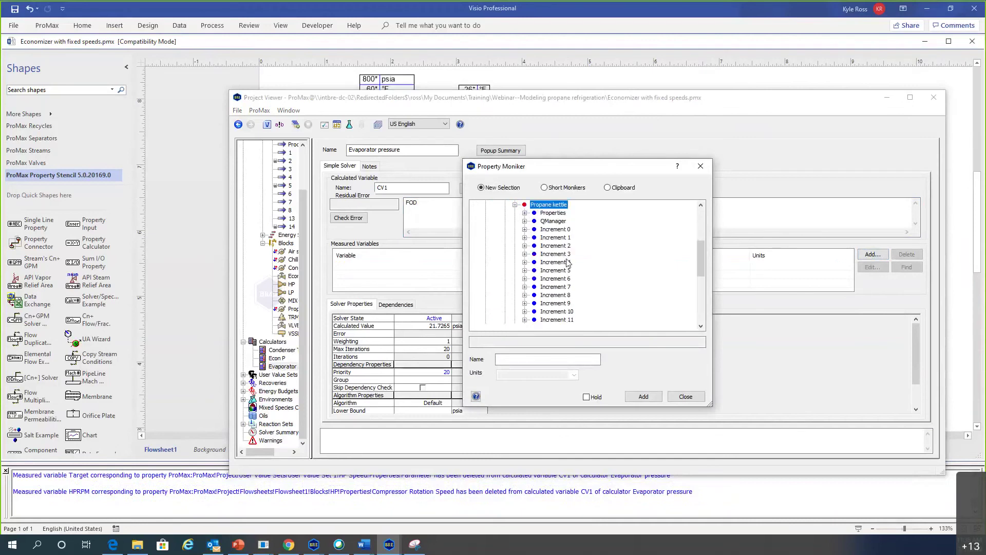
{"action": "double_click", "coordinate": [559, 222]}
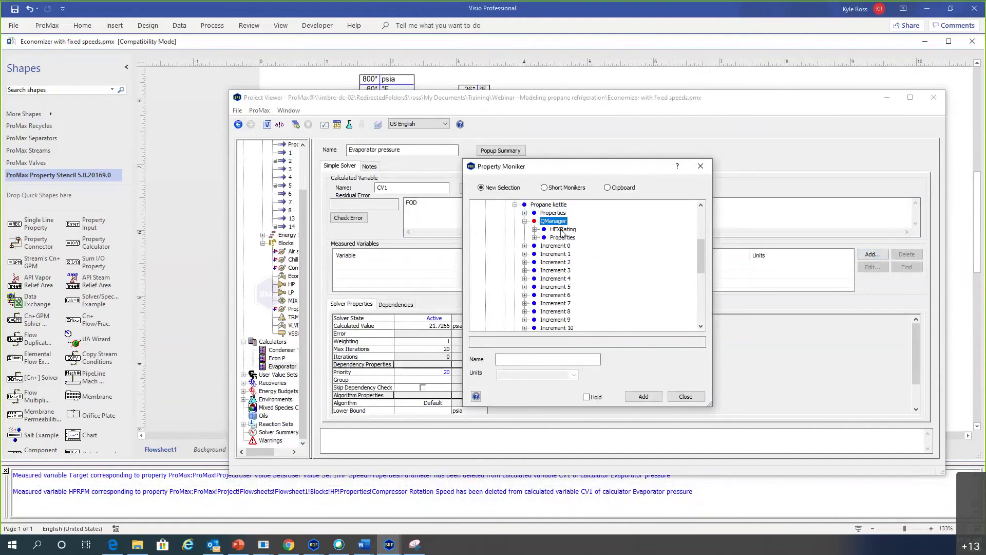
{"action": "double_click", "coordinate": [562, 231]}
{"action": "double_click", "coordinate": [569, 238]}
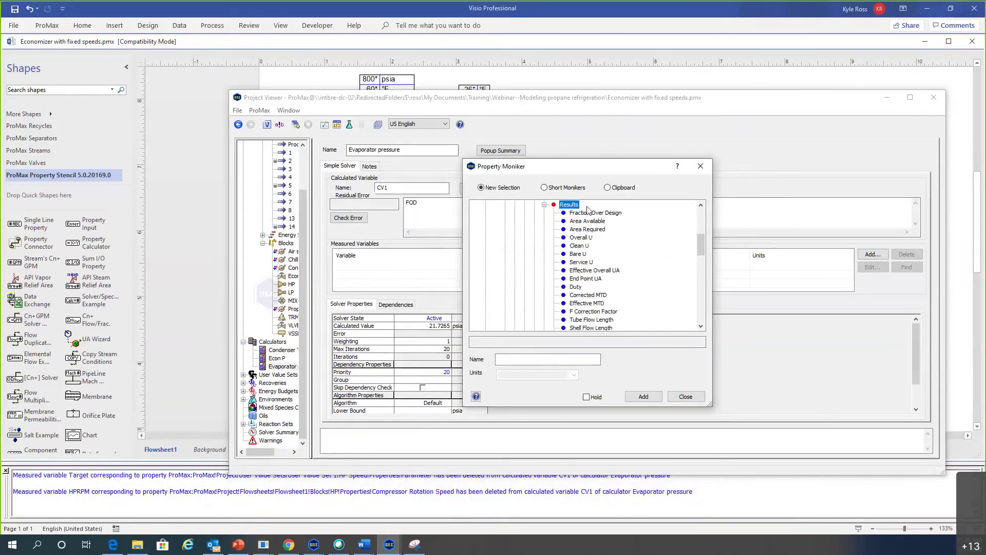
{"action": "left_click", "coordinate": [589, 212]}
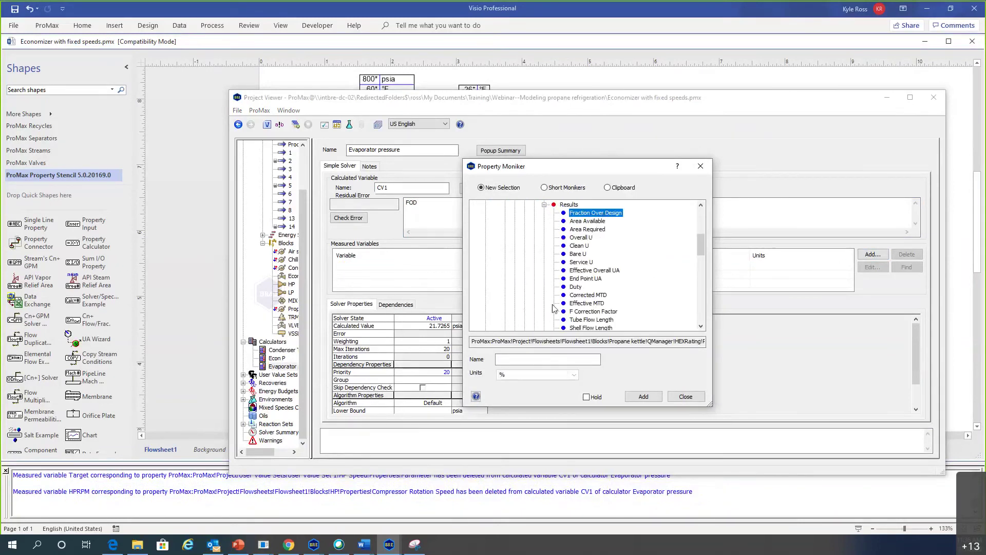
{"action": "left_click", "coordinate": [518, 359]}
{"action": "type", "text": "FOD"}
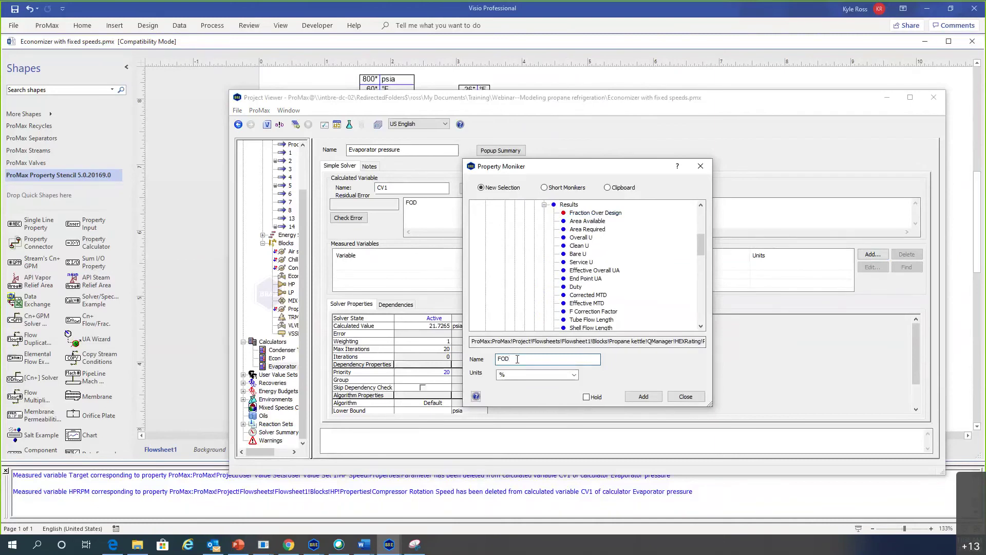
{"action": "left_click", "coordinate": [645, 397]}
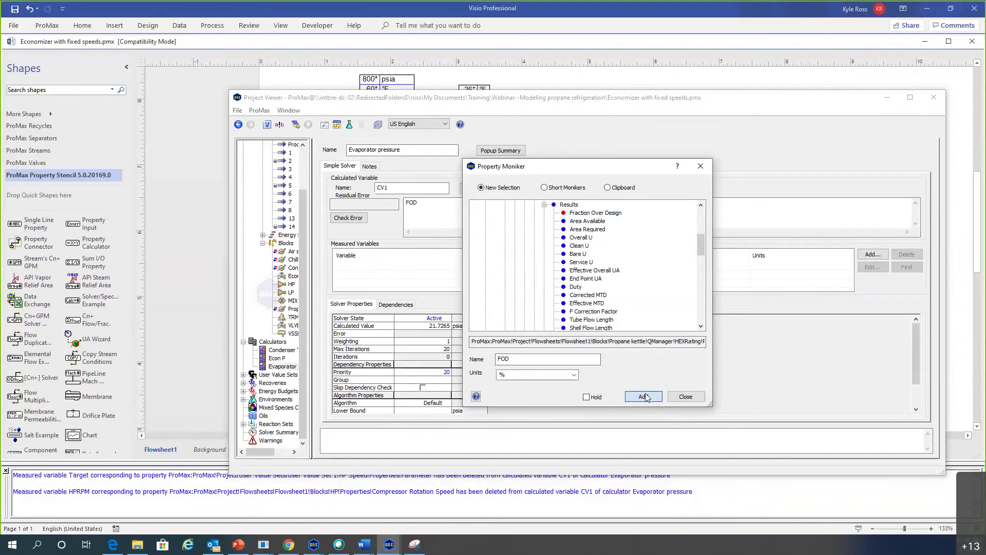
Step: Set the solver's Weighting to 0.01 and return to the flowsheet
{"action": "left_click", "coordinate": [421, 326]}
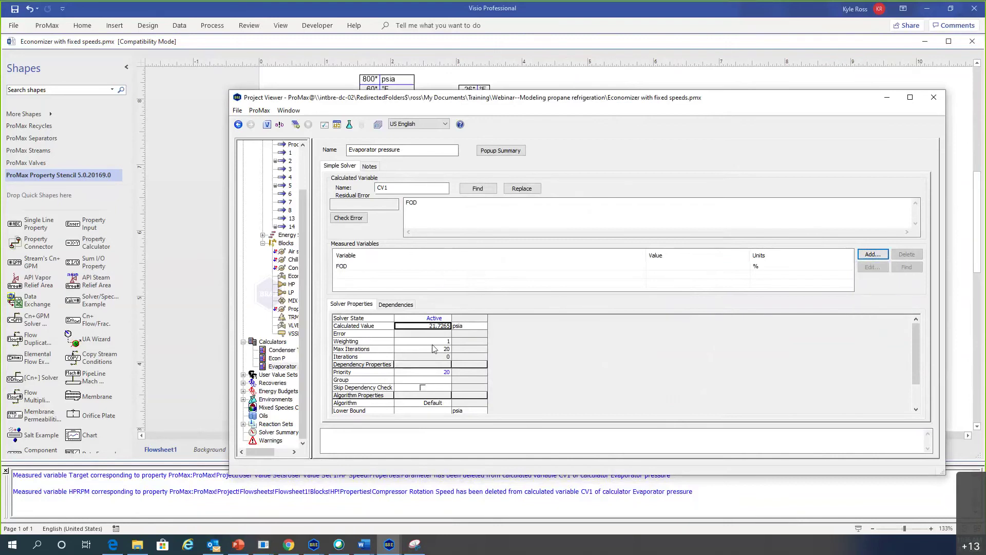
{"action": "key", "text": "Down"}
{"action": "key", "text": "BackSpace"}
{"action": "type", "text": ".01"}
{"action": "key", "text": "Return"}
{"action": "key", "text": "alt+Tab"}
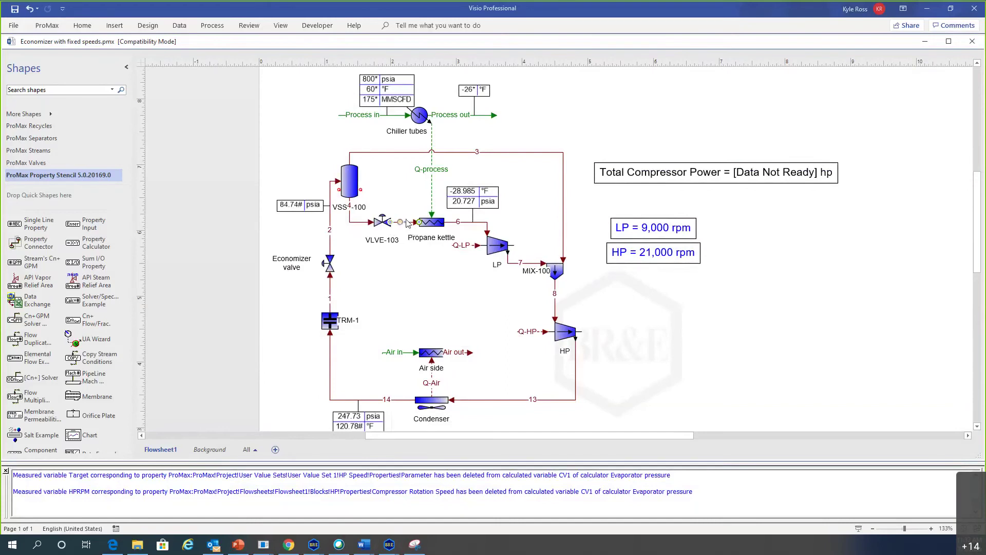
{"action": "scroll", "coordinate": [385, 414], "scroll_direction": "down", "scroll_amount": 2}
{"action": "scroll", "coordinate": [387, 409], "scroll_direction": "down", "scroll_amount": 1}
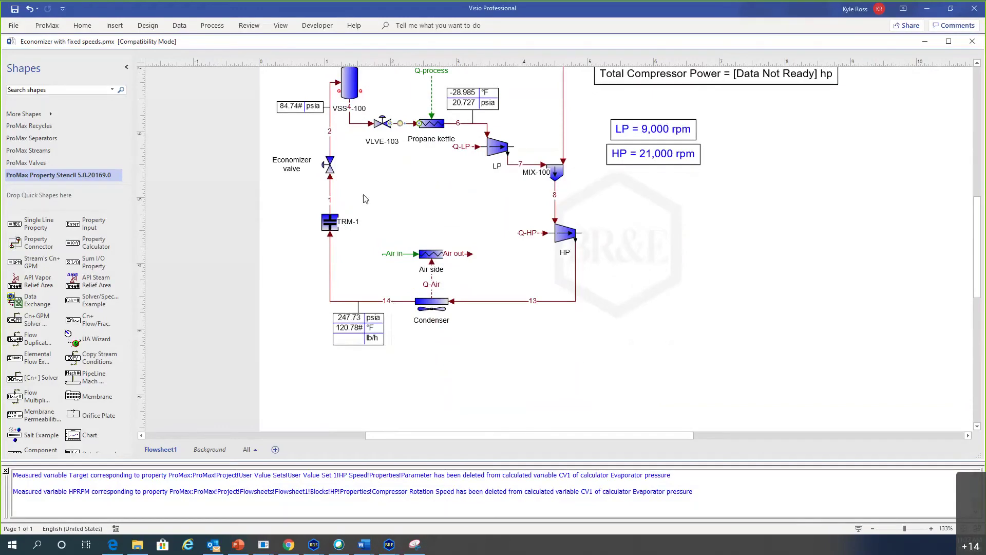
{"action": "scroll", "coordinate": [337, 242], "scroll_direction": "up", "scroll_amount": 5}
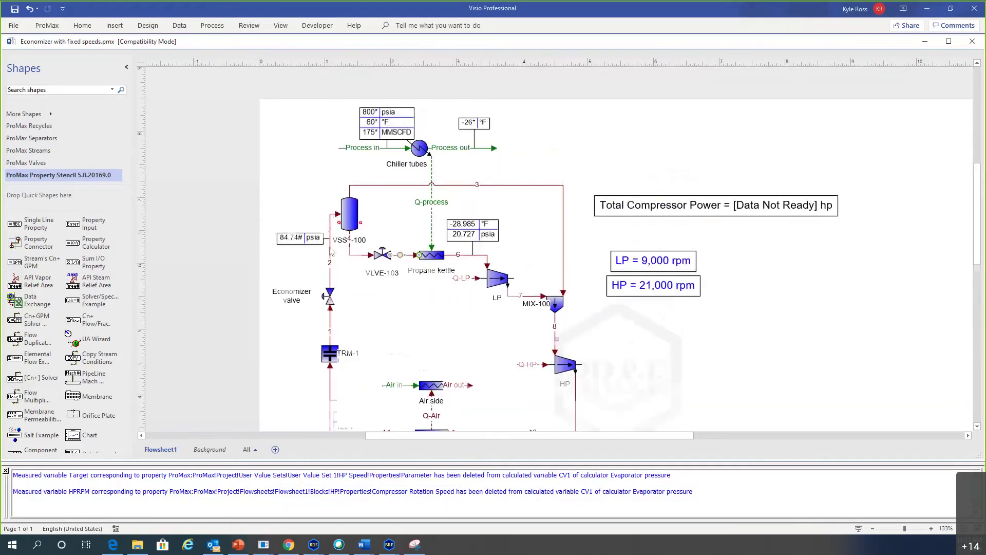
{"action": "scroll", "coordinate": [331, 252], "scroll_direction": "down", "scroll_amount": 1}
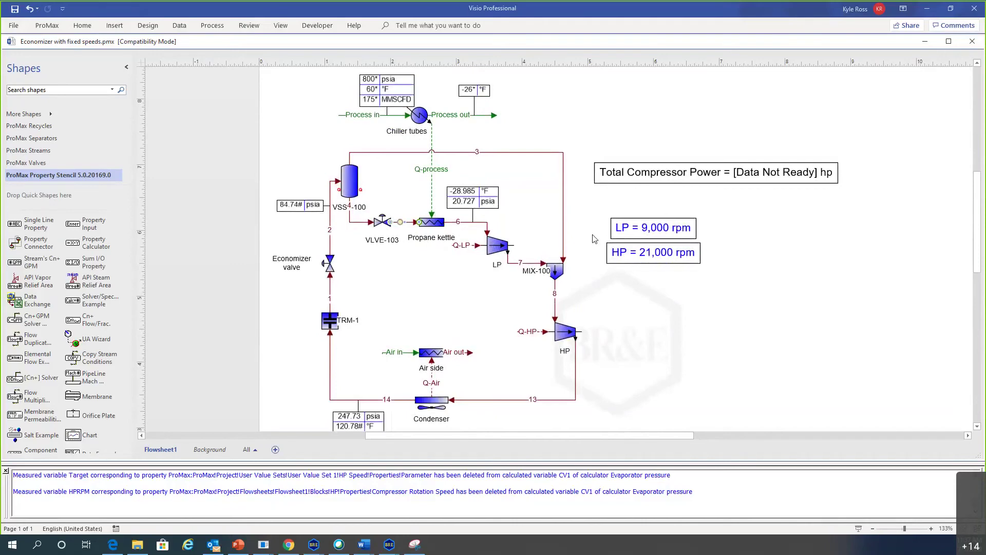
{"action": "mouse_move", "coordinate": [497, 251]}
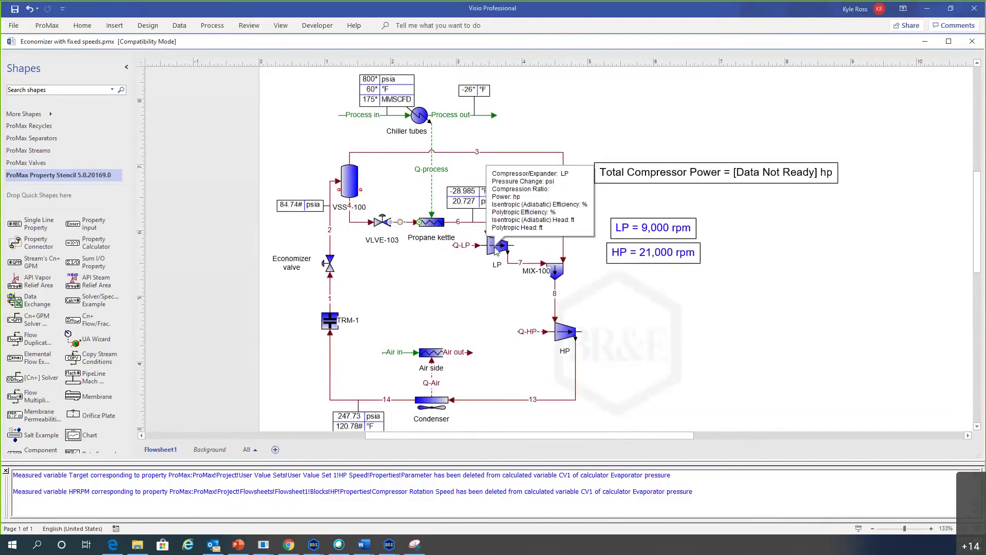
{"action": "double_click", "coordinate": [496, 251]}
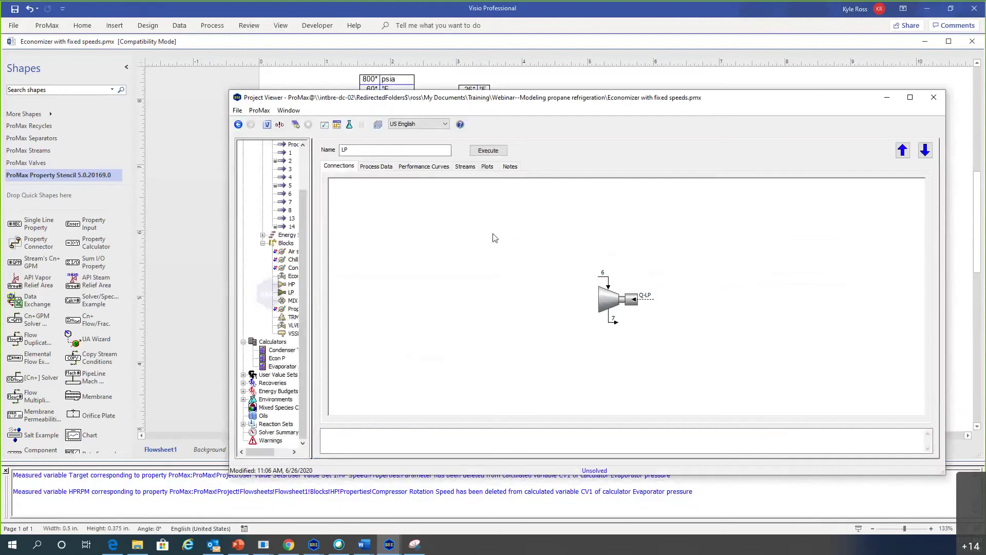
Step: Clear the LP compressor's 9,000 rpm rotation speed, leaving it unspecified, and close the viewer
{"action": "left_click", "coordinate": [377, 167]}
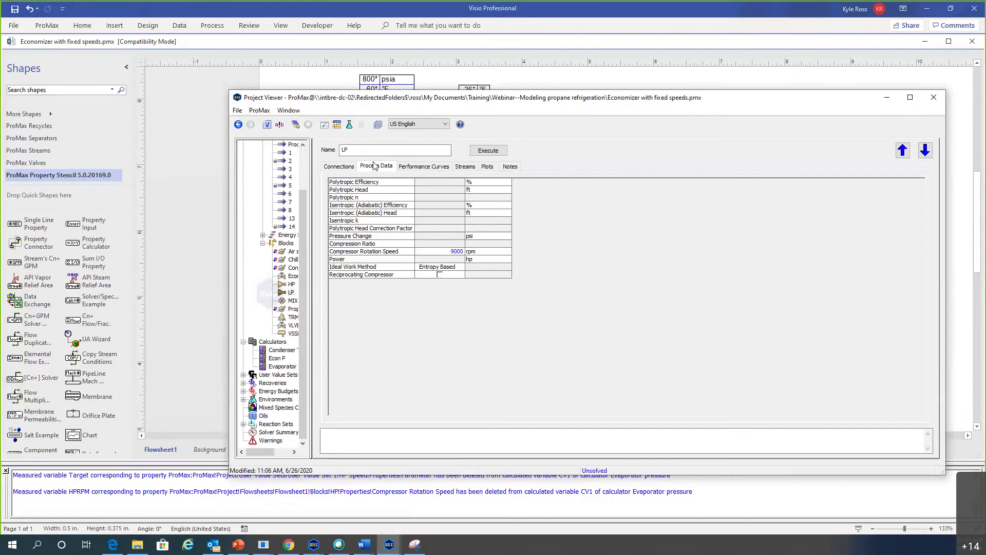
{"action": "left_click", "coordinate": [450, 252]}
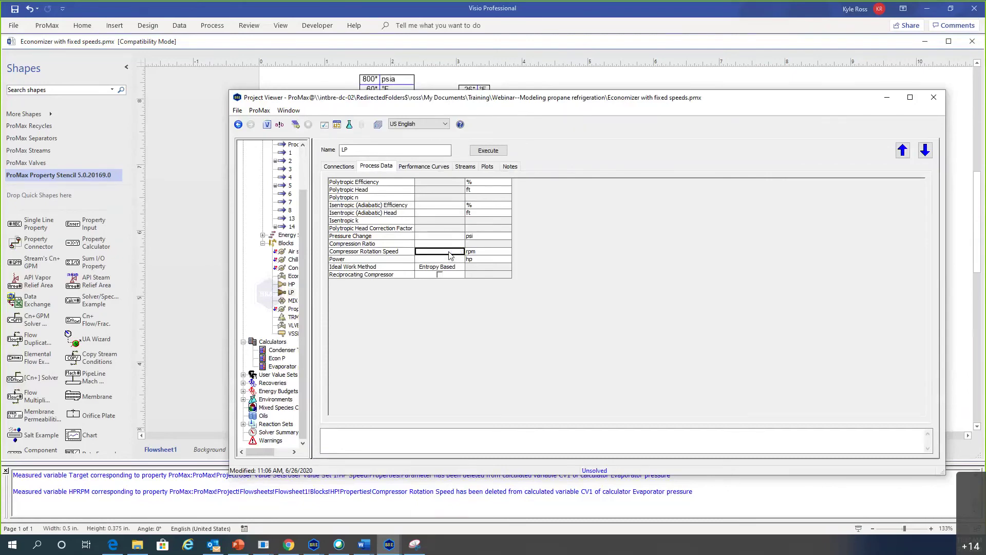
{"action": "left_click", "coordinate": [610, 81]}
{"action": "left_click", "coordinate": [610, 81]}
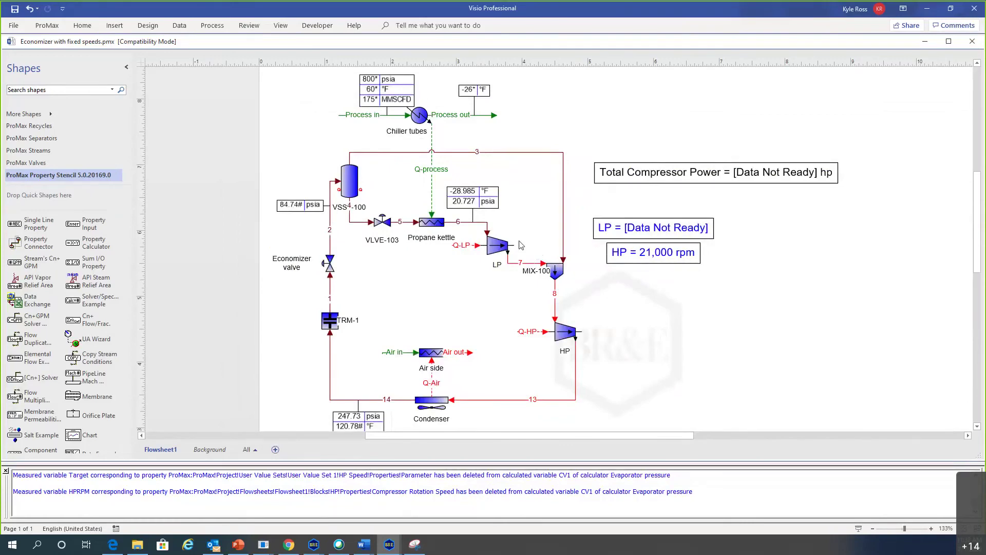
Step: Create a simple specifier on stream 7's pressure and name it LP Outlet P
{"action": "double_click", "coordinate": [521, 263]}
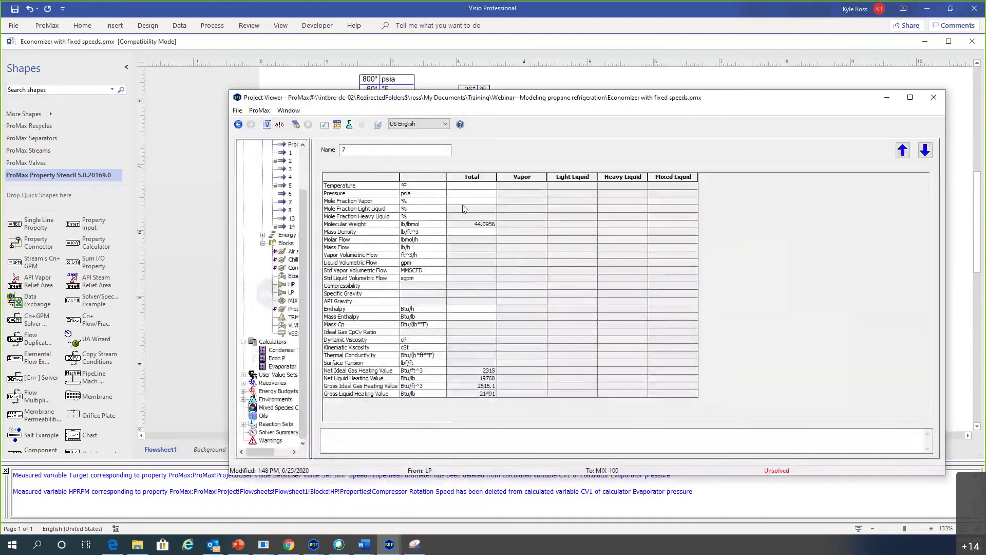
{"action": "left_click", "coordinate": [471, 194]}
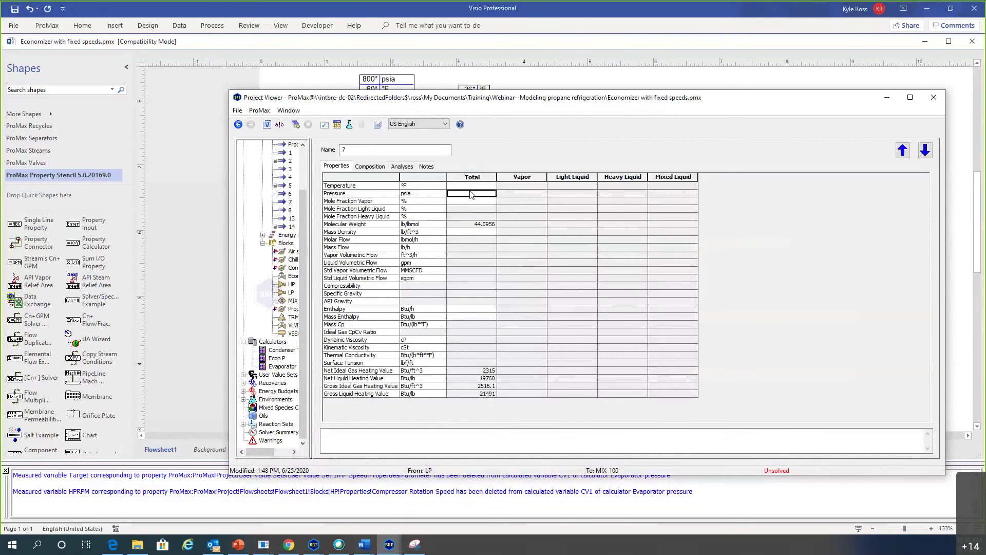
{"action": "right_click", "coordinate": [470, 195]}
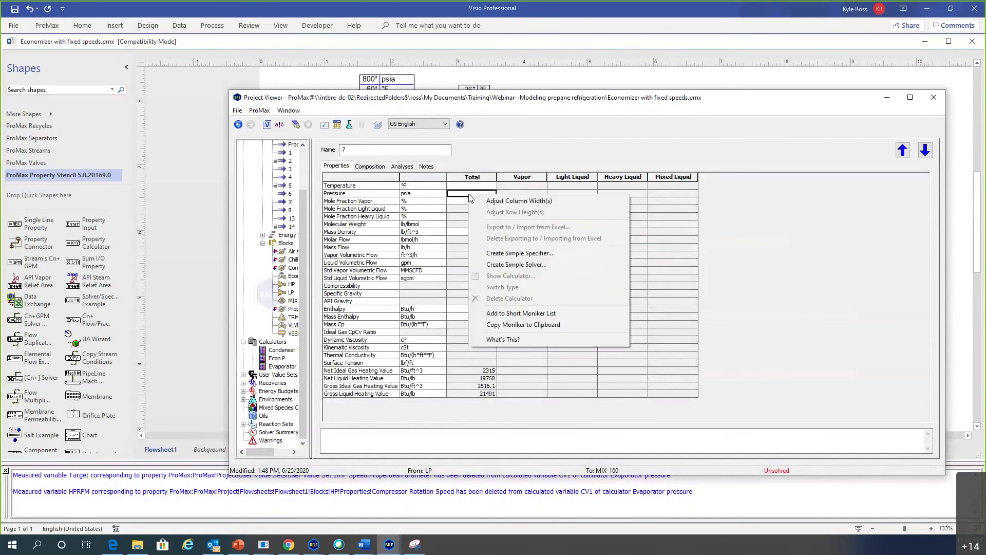
{"action": "left_click", "coordinate": [520, 254]}
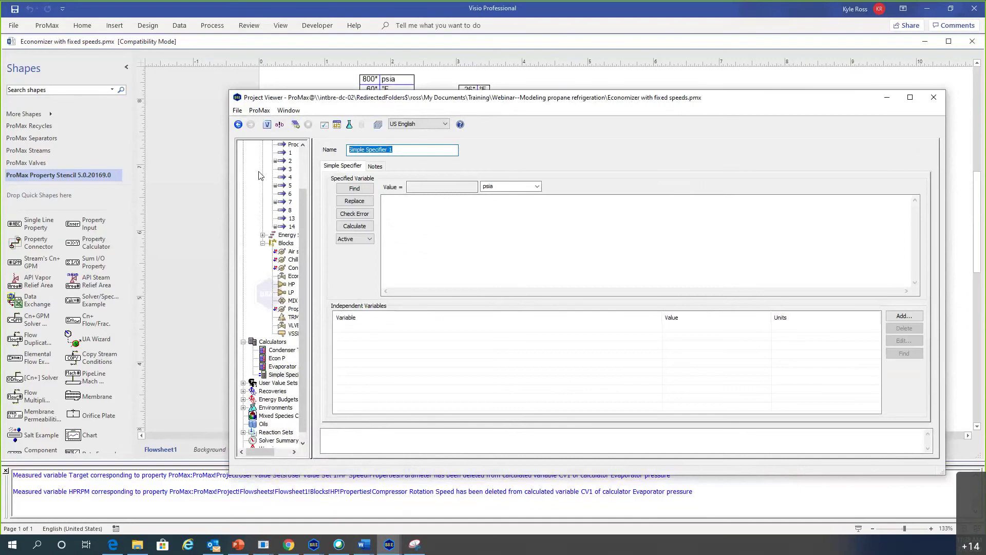
{"action": "type", "text": "S"}
{"action": "type", "text": "7"}
{"action": "key", "text": "BackSpace"}
{"action": "key", "text": "BackSpace"}
{"action": "key", "text": "BackSpace"}
{"action": "type", "text": "LP Outlet P"}
Step: Add an independent variable to LP Outlet P, browsing to stream 7's Total phase
{"action": "left_click", "coordinate": [431, 199]}
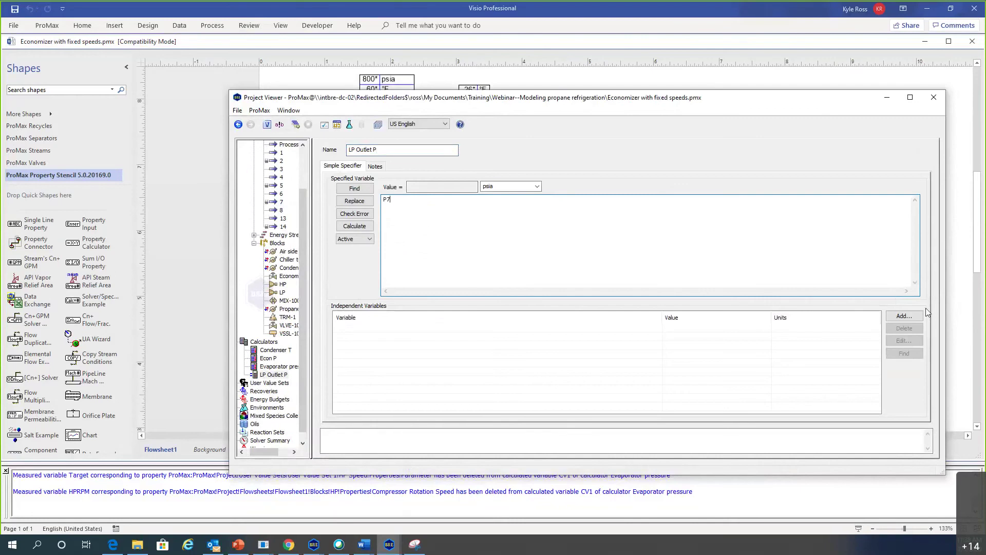
{"action": "left_click", "coordinate": [913, 318]}
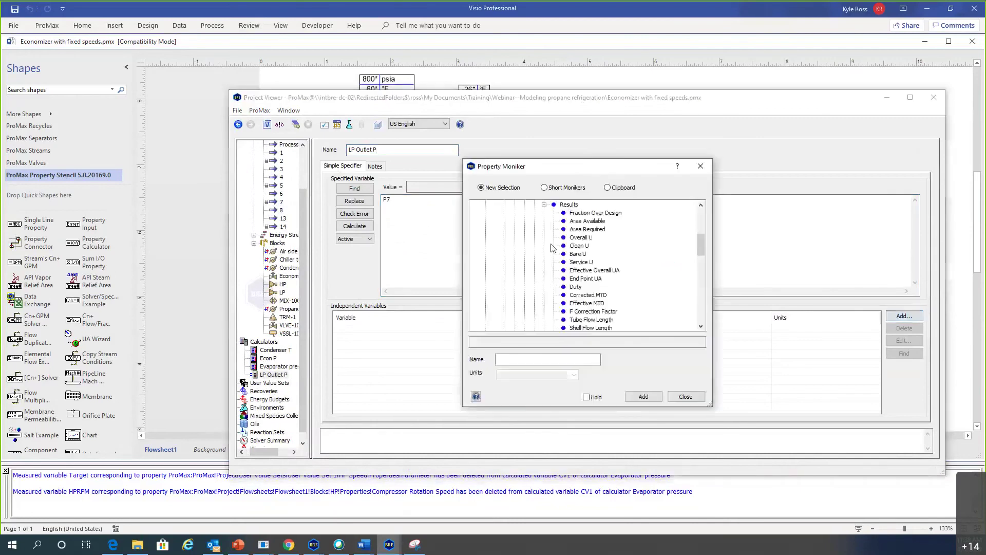
{"action": "left_click", "coordinate": [544, 205]}
{"action": "scroll", "coordinate": [541, 237], "scroll_direction": "up", "scroll_amount": 4}
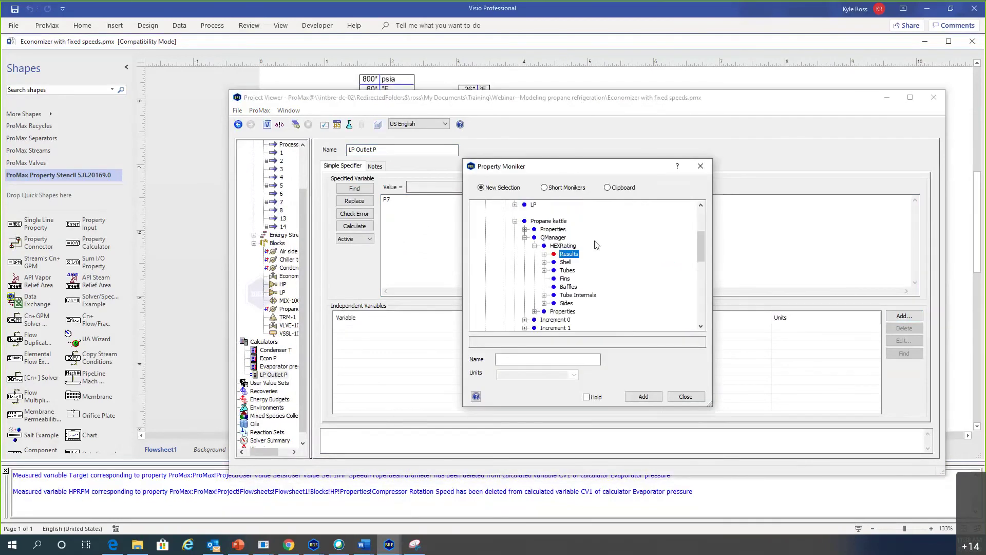
{"action": "scroll", "coordinate": [541, 236], "scroll_direction": "up", "scroll_amount": 3}
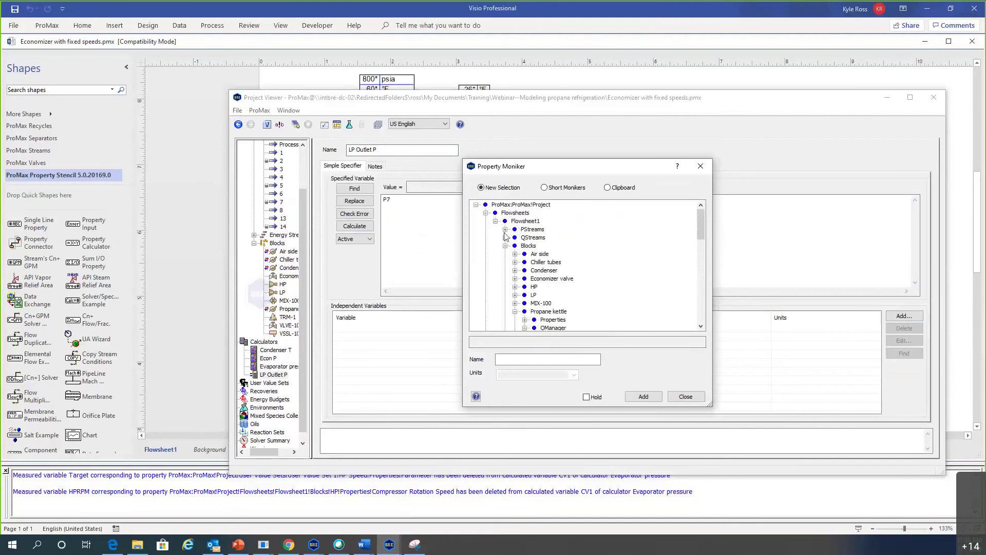
{"action": "left_click", "coordinate": [505, 229]}
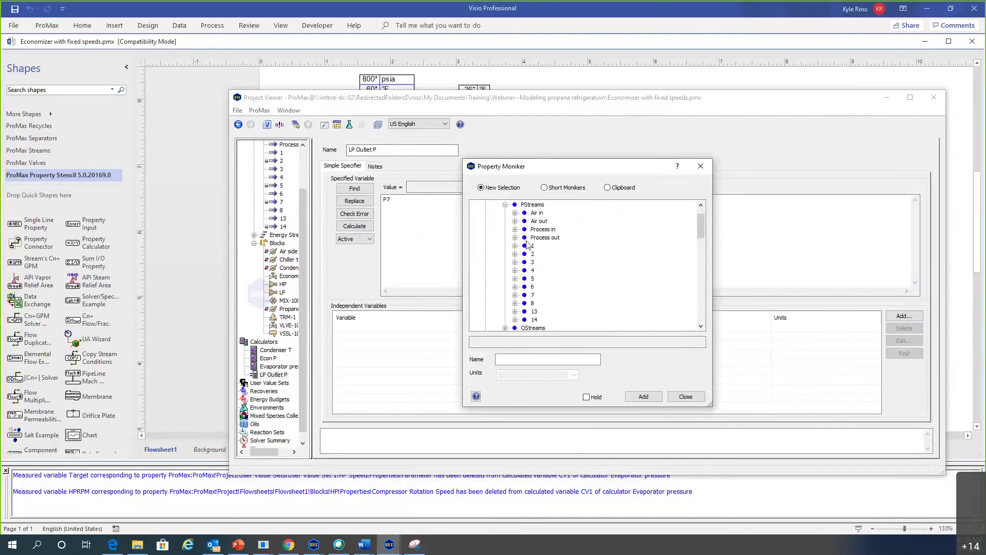
{"action": "double_click", "coordinate": [532, 296]}
{"action": "double_click", "coordinate": [549, 304]}
{"action": "left_click", "coordinate": [556, 311]}
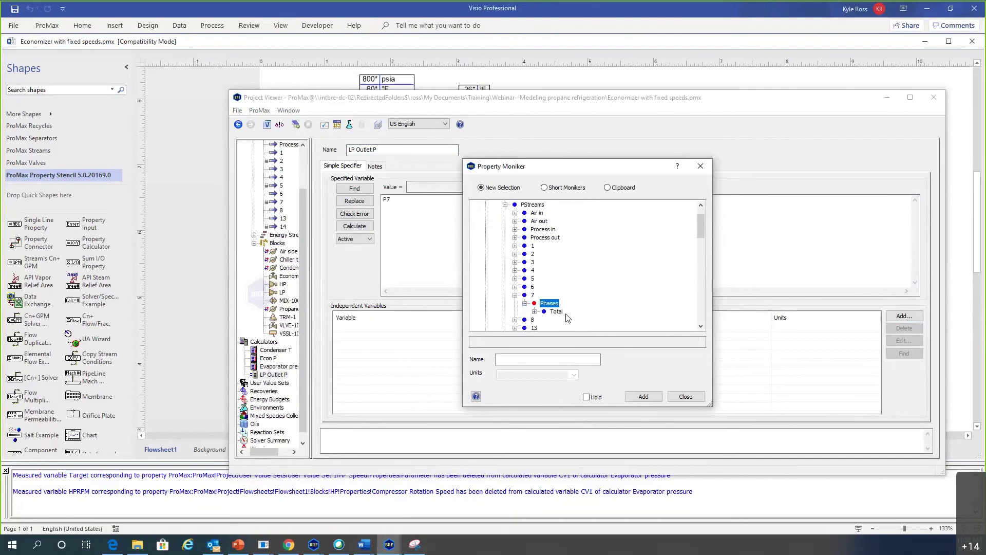
Step: Add stream 7's Total Pressure as independent variable P7 and close the Project Viewer
{"action": "double_click", "coordinate": [557, 312]}
{"action": "double_click", "coordinate": [565, 313]}
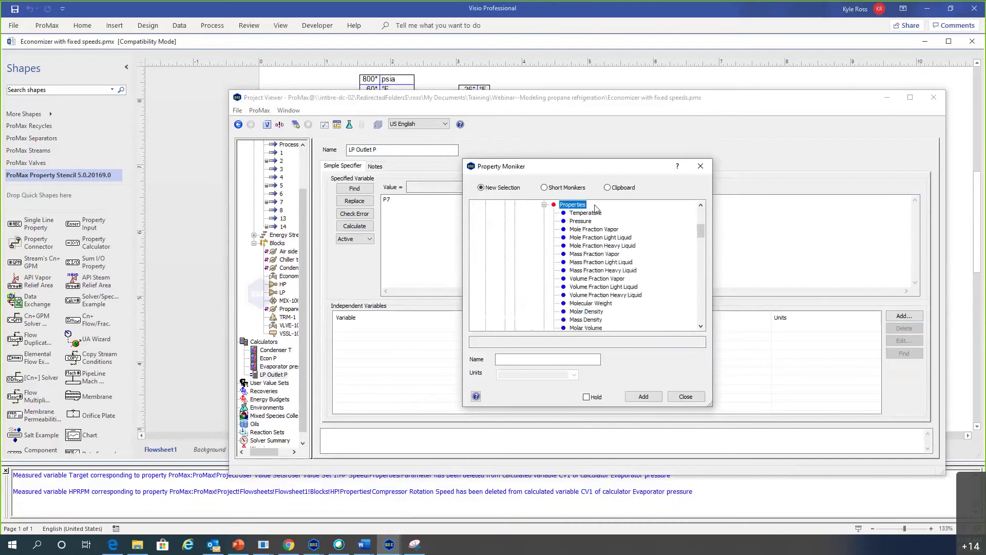
{"action": "left_click", "coordinate": [579, 222]}
{"action": "left_click", "coordinate": [535, 362]}
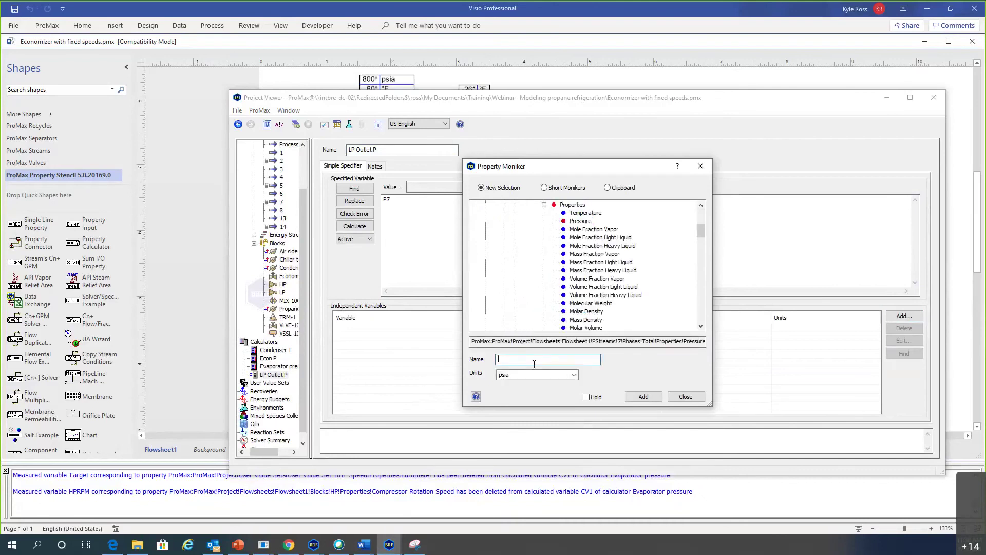
{"action": "type", "text": "P7"}
{"action": "left_click", "coordinate": [646, 401]}
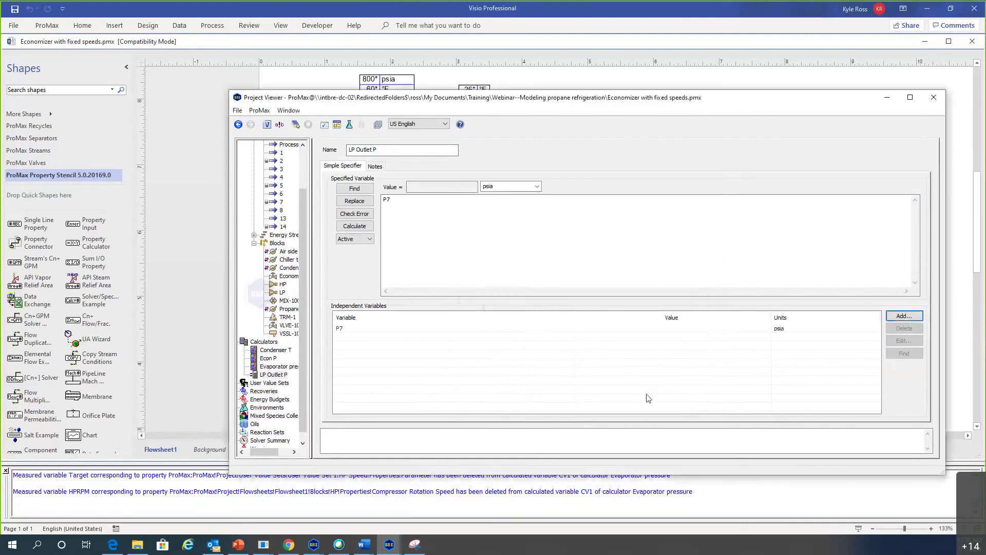
{"action": "left_click", "coordinate": [929, 102]}
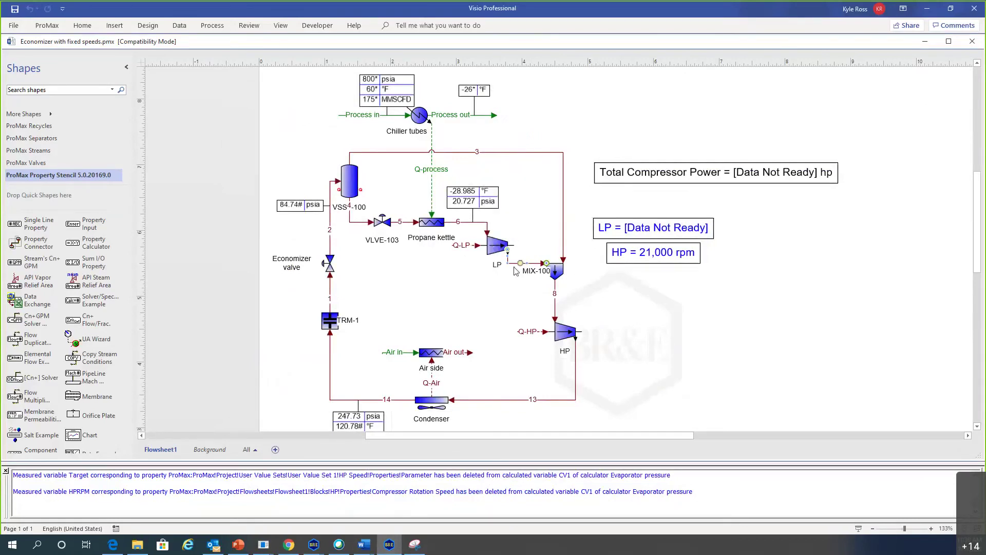
Step: Go from the stream's pressure to the Econ P solver and select its P3 - P7 residual
{"action": "left_click", "coordinate": [329, 232]}
{"action": "double_click", "coordinate": [328, 234]}
{"action": "right_click", "coordinate": [462, 193]}
{"action": "left_click", "coordinate": [464, 195]}
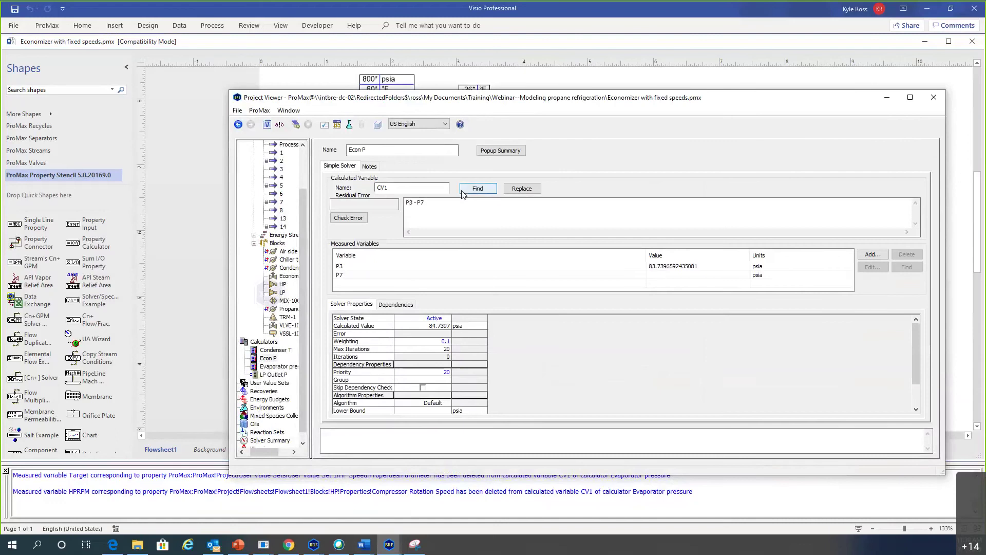
{"action": "left_click", "coordinate": [408, 202]}
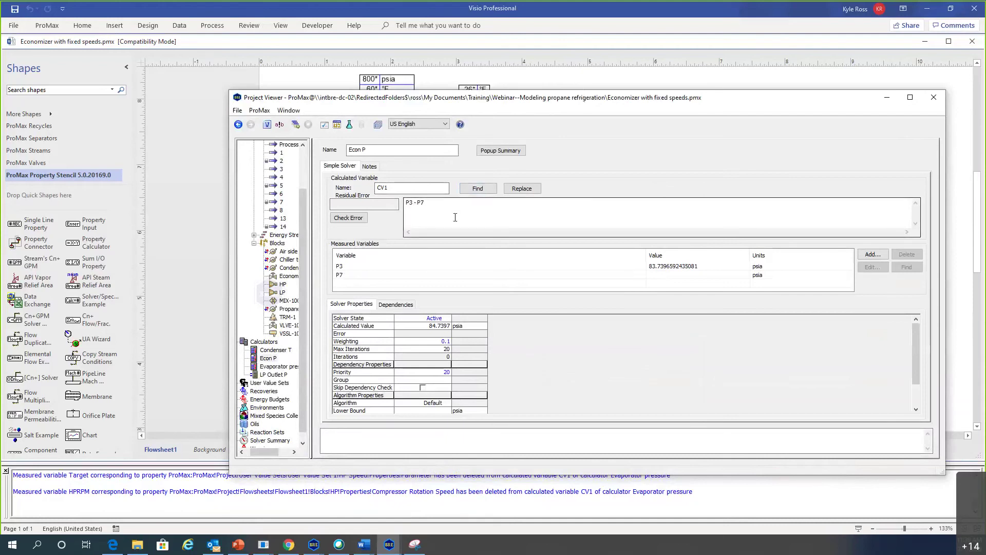
{"action": "triple_click", "coordinate": [444, 202]}
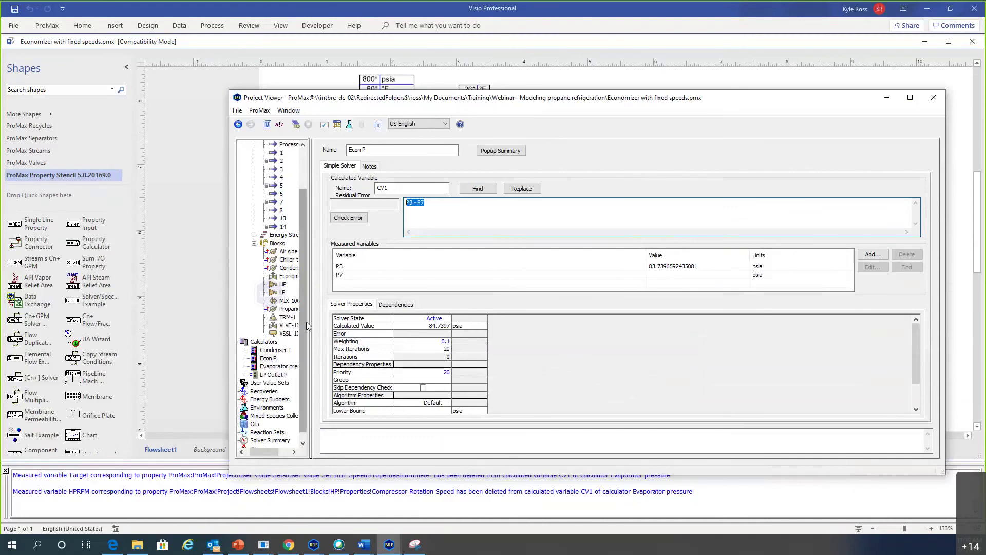
{"action": "double_click", "coordinate": [277, 383]}
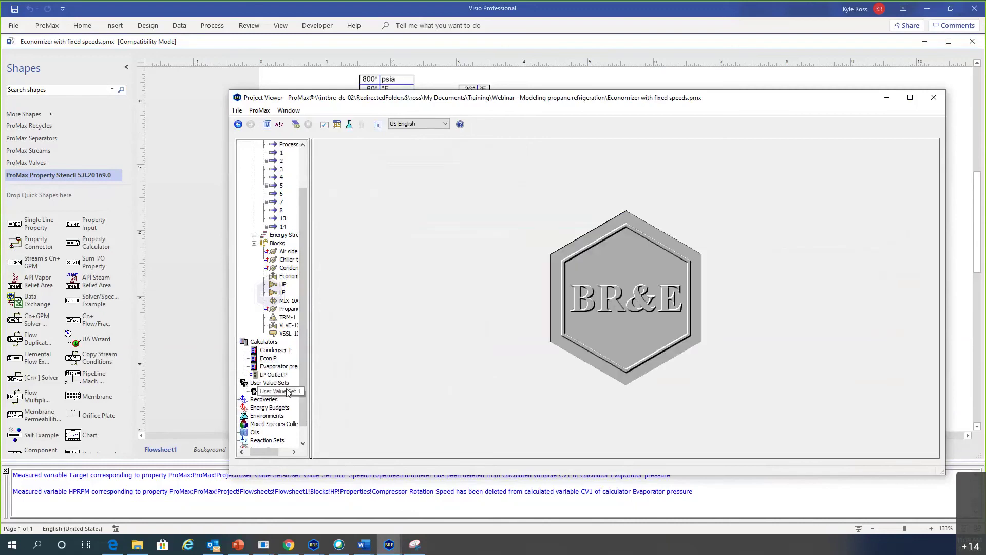
{"action": "left_click", "coordinate": [287, 392]}
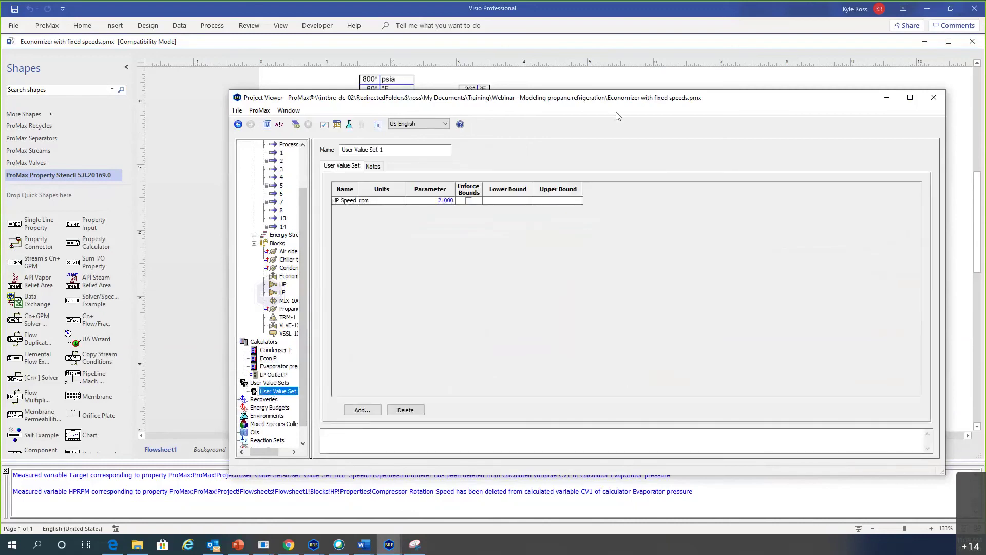
{"action": "left_click_drag", "start_coordinate": [603, 96], "coordinate": [562, 149]}
{"action": "left_click", "coordinate": [197, 177]}
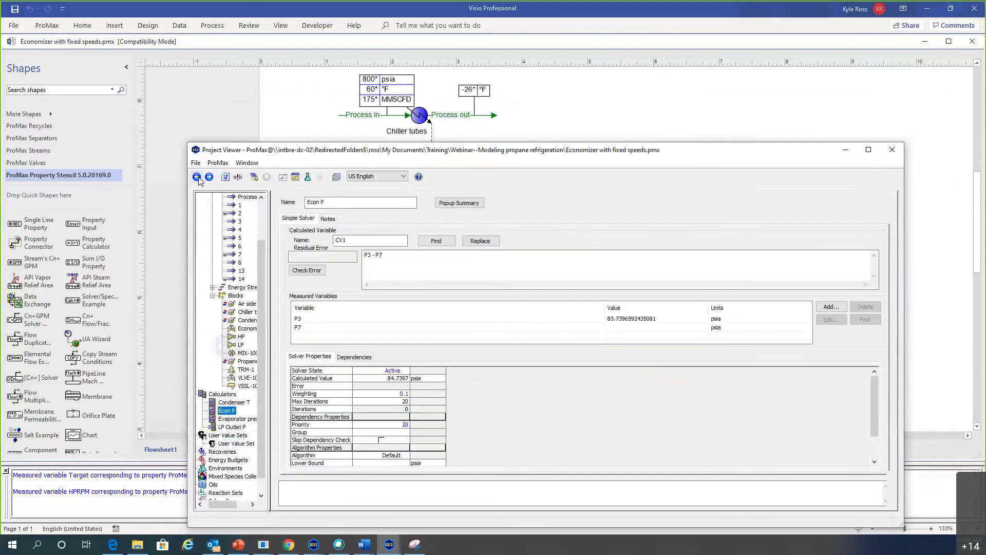
Step: Replace the Econ P residual with LPPower + HPPower and make the solver a minimizer
{"action": "left_click_drag", "start_coordinate": [397, 261], "coordinate": [337, 255]}
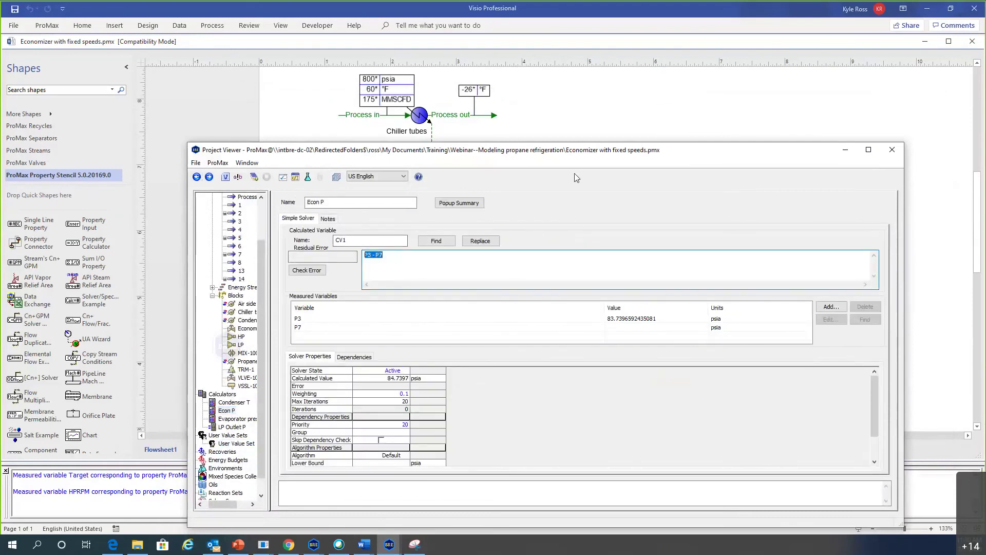
{"action": "type", "text": "Powe"}
{"action": "key", "text": "BackSpace"}
{"action": "key", "text": "BackSpace"}
{"action": "key", "text": "BackSpace"}
{"action": "key", "text": "BackSpace"}
{"action": "type", "text": "LPPower + HPPower"}
{"action": "left_click_drag", "start_coordinate": [607, 155], "coordinate": [636, 73]}
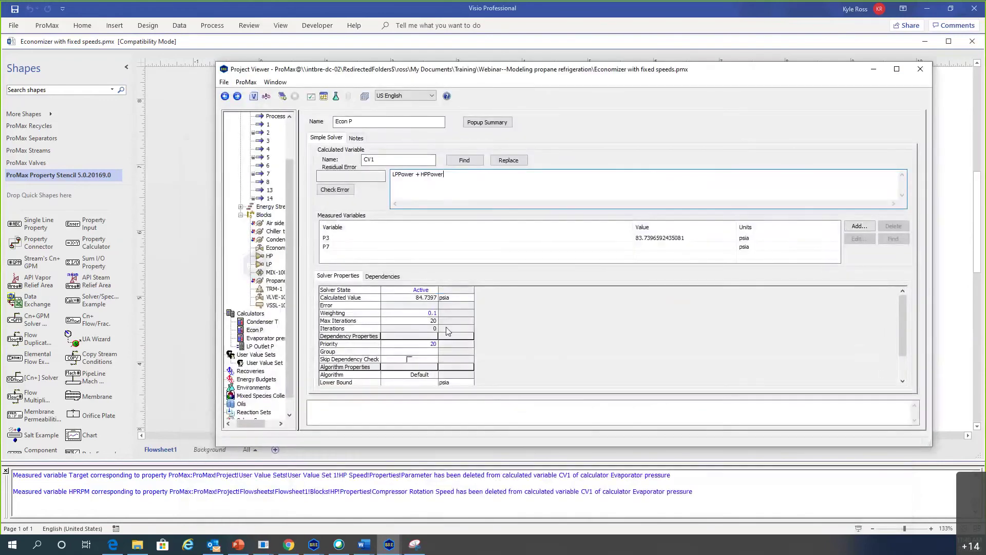
{"action": "scroll", "coordinate": [422, 356], "scroll_direction": "down", "scroll_amount": 2}
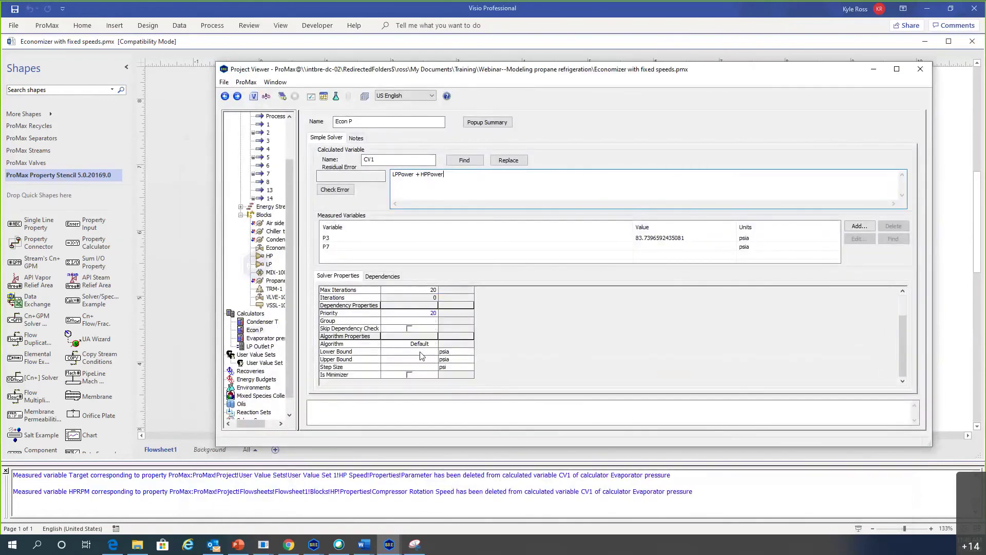
{"action": "left_click", "coordinate": [410, 378]}
{"action": "scroll", "coordinate": [573, 325], "scroll_direction": "up", "scroll_amount": 1}
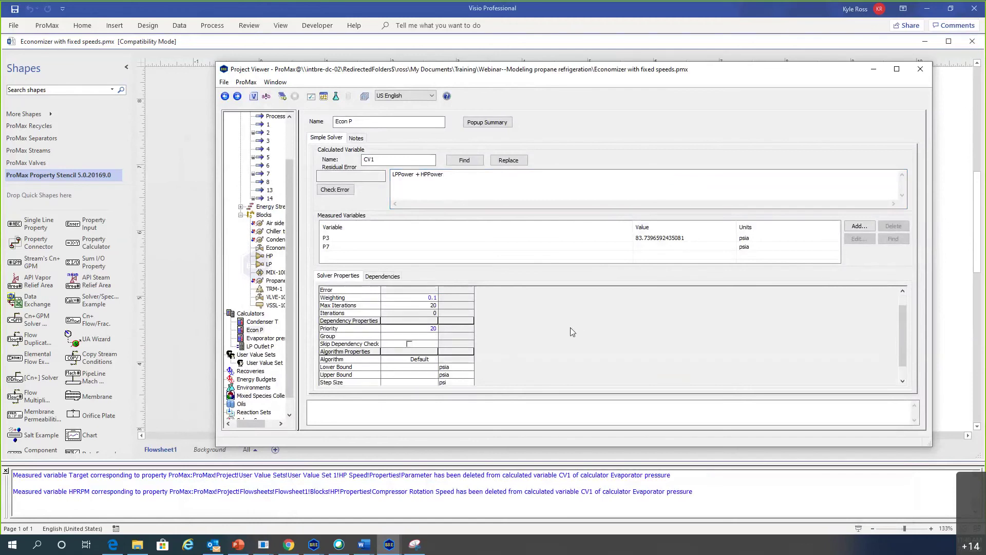
{"action": "scroll", "coordinate": [570, 328], "scroll_direction": "up", "scroll_amount": 1}
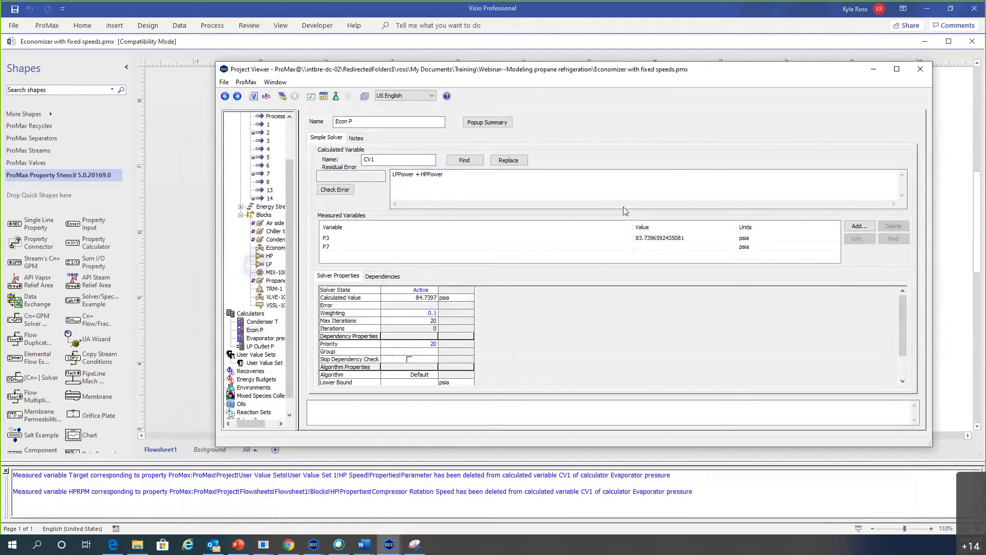
Step: Delete the P3 and P7 measured variables from Econ P
{"action": "left_click", "coordinate": [650, 242]}
{"action": "key", "text": "Delete"}
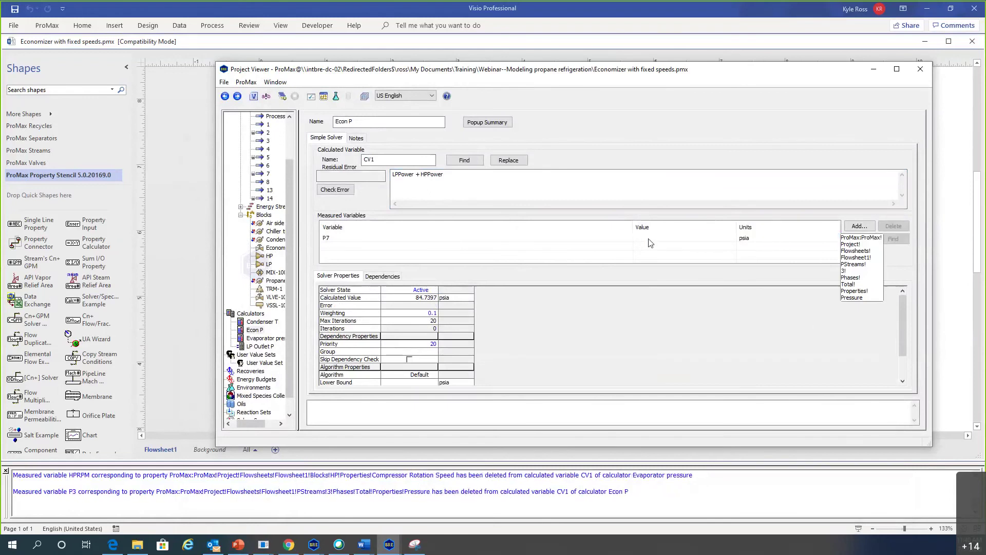
{"action": "left_click", "coordinate": [650, 240]}
{"action": "key", "text": "Delete"}
{"action": "scroll", "coordinate": [393, 309], "scroll_direction": "down", "scroll_amount": 2}
{"action": "scroll", "coordinate": [393, 308], "scroll_direction": "up", "scroll_amount": 2}
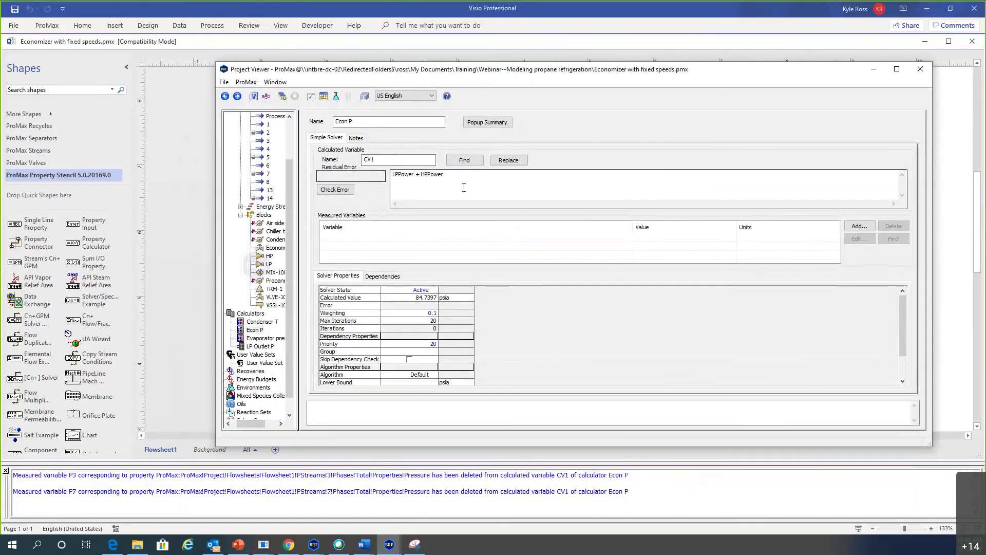
{"action": "left_click", "coordinate": [868, 227]}
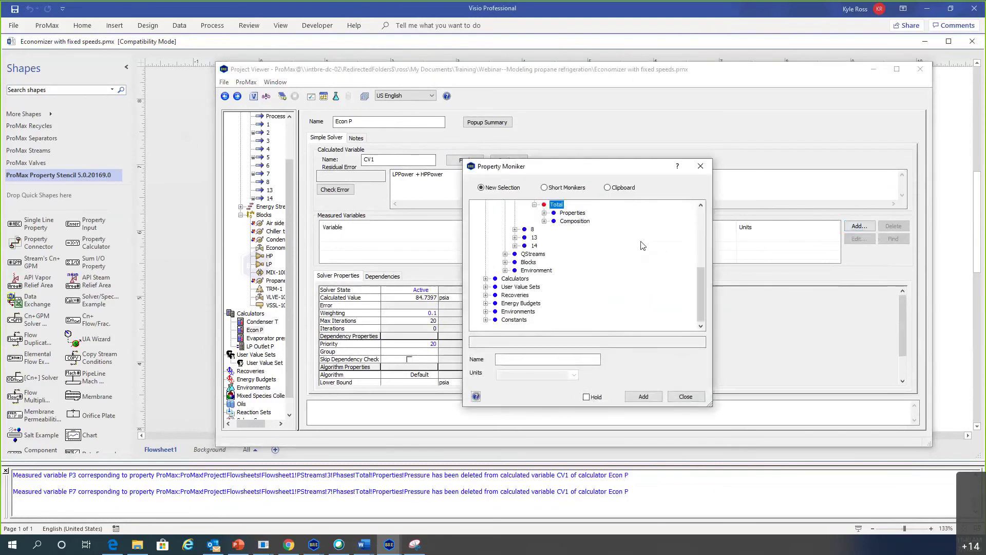
Step: Add Q-LP's Energy Rate as measured variable LPPower
{"action": "left_click", "coordinate": [506, 255]}
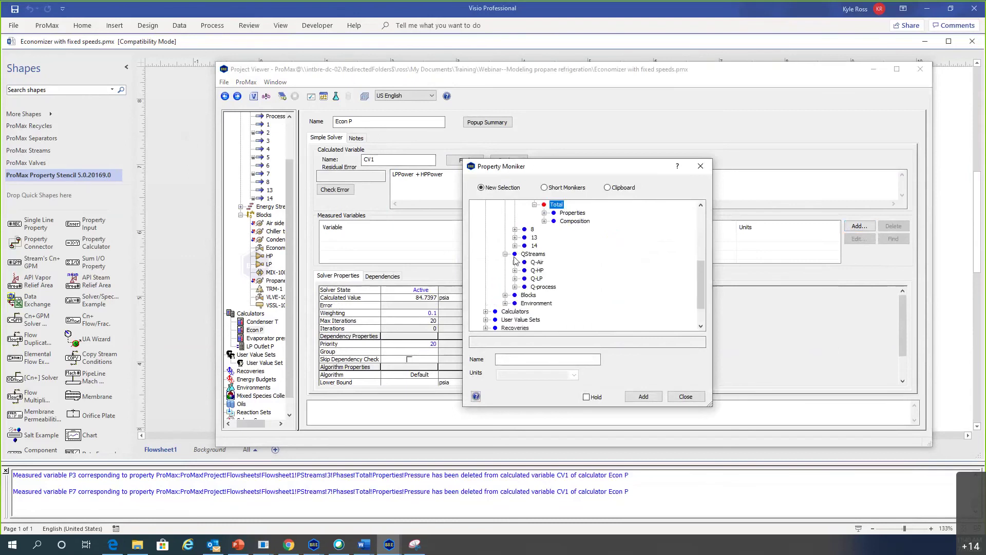
{"action": "left_click", "coordinate": [537, 279]}
{"action": "double_click", "coordinate": [537, 279]}
{"action": "left_click", "coordinate": [555, 287]}
{"action": "left_click", "coordinate": [522, 359]}
{"action": "type", "text": "LPPower"}
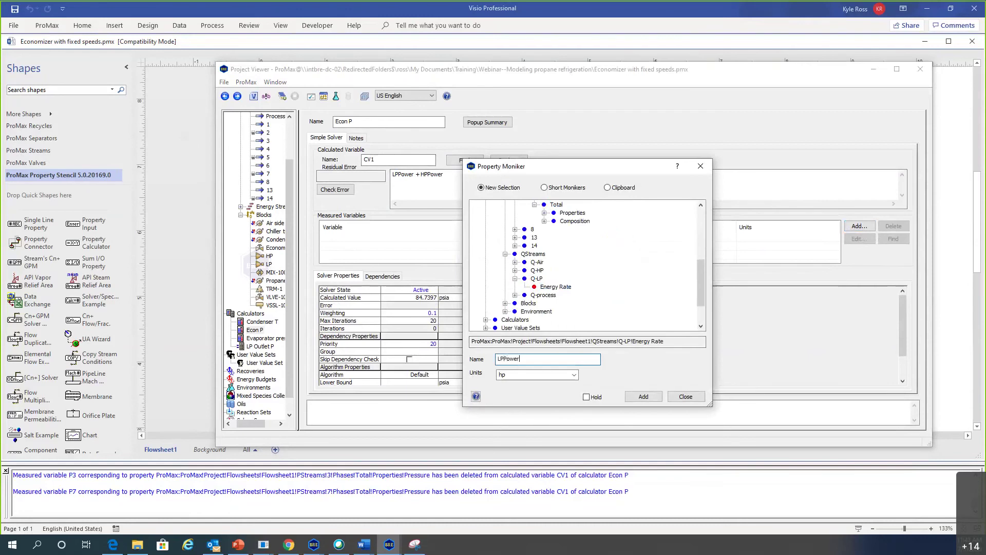
{"action": "left_click", "coordinate": [603, 398]}
{"action": "left_click", "coordinate": [643, 396]}
Step: Add Q-HP's Energy Rate as measured variable HPPower
{"action": "left_click", "coordinate": [515, 270]}
{"action": "left_click", "coordinate": [556, 278]}
{"action": "left_click", "coordinate": [526, 360]}
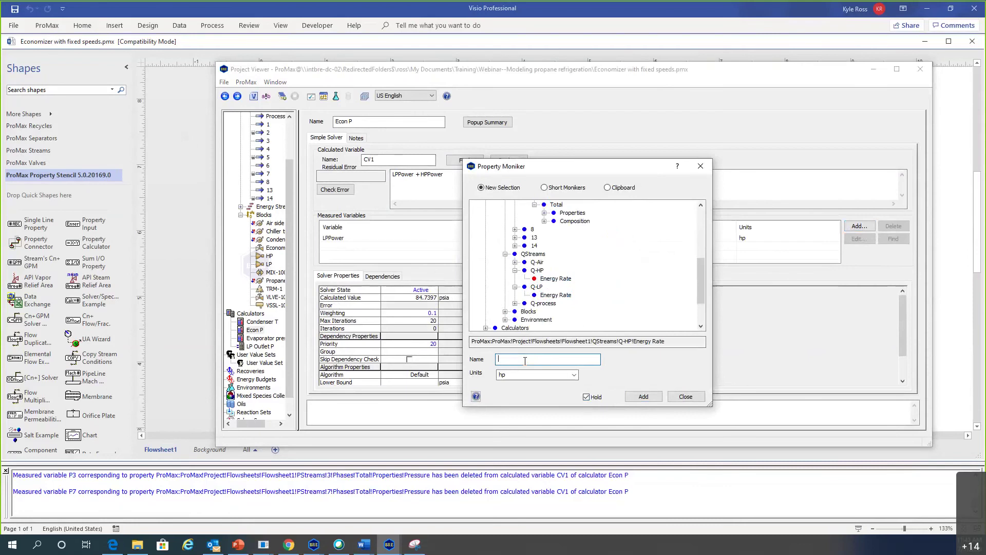
{"action": "type", "text": "HPPower"}
{"action": "left_click", "coordinate": [644, 397]}
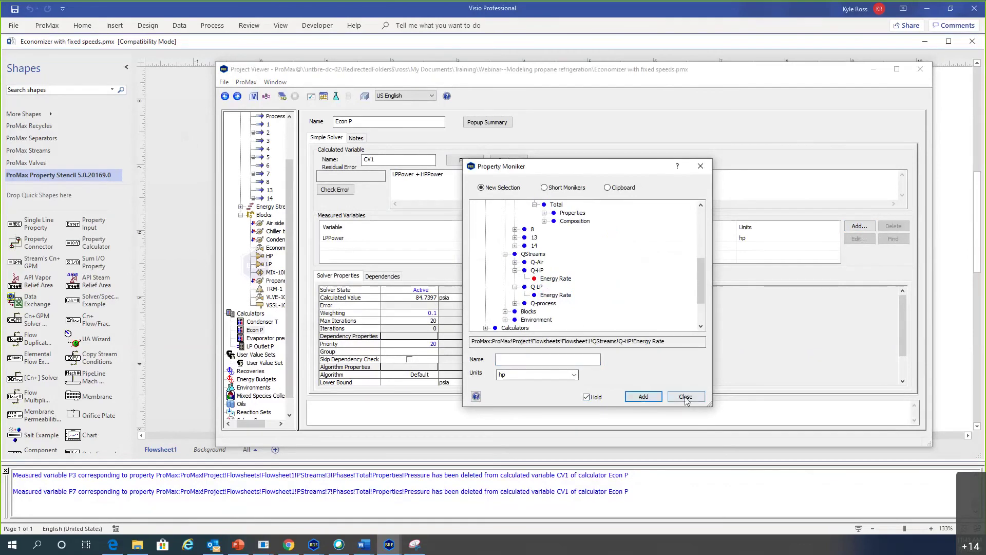
{"action": "left_click", "coordinate": [686, 396]}
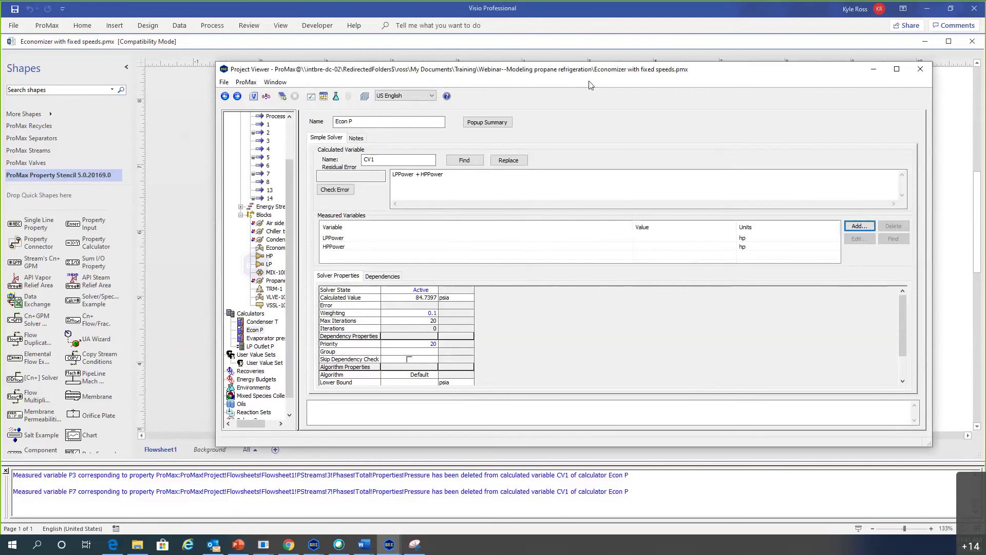
Step: Turn on Skip Dependency Check for the Econ P solver
{"action": "left_click_drag", "start_coordinate": [583, 70], "coordinate": [625, 80]}
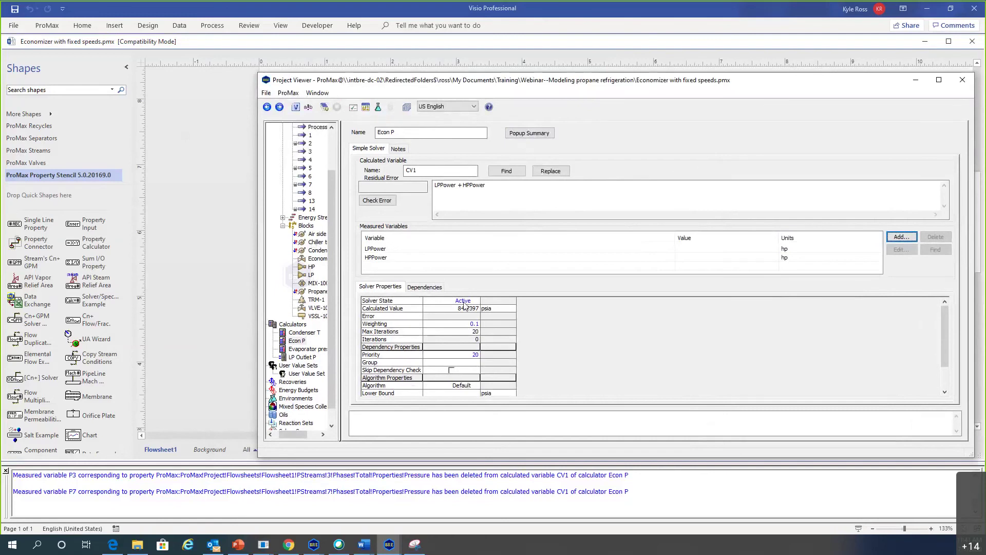
{"action": "left_click", "coordinate": [224, 238]}
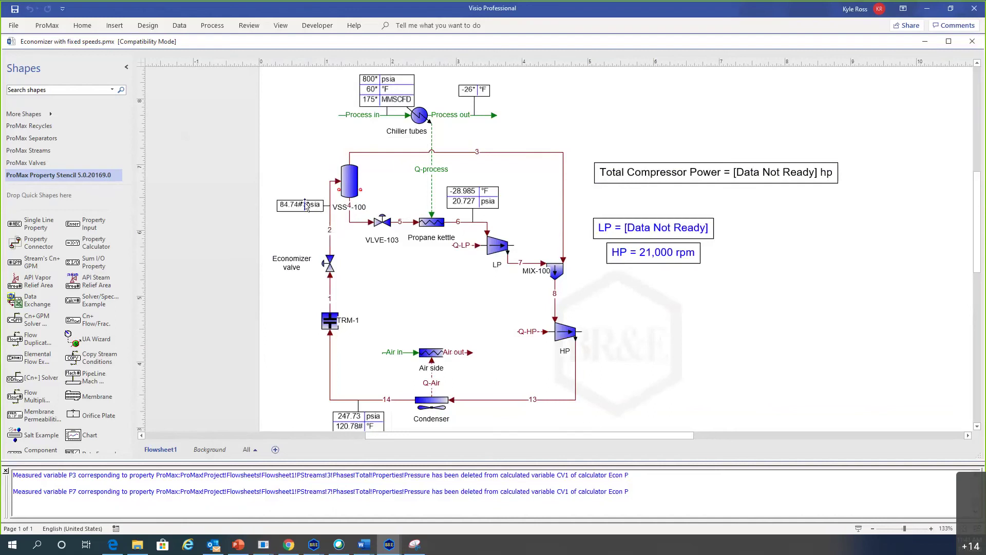
{"action": "double_click", "coordinate": [329, 233]}
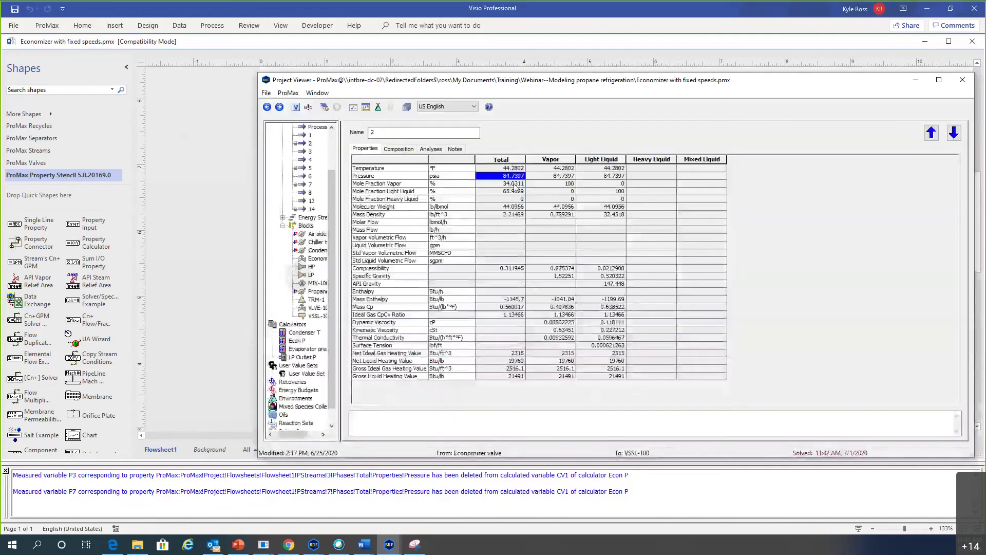
{"action": "key", "text": "alt+Left"}
{"action": "scroll", "coordinate": [526, 332], "scroll_direction": "down", "scroll_amount": 3}
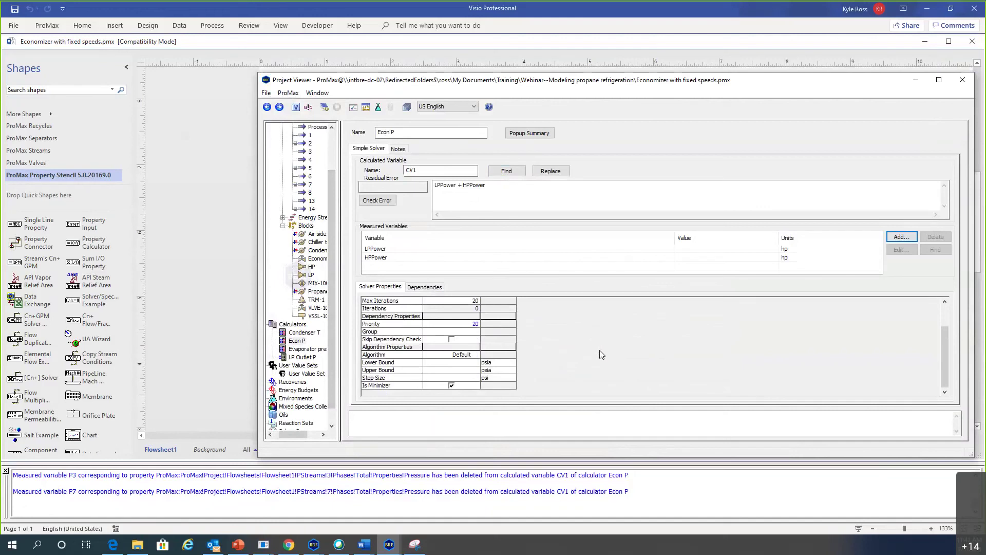
{"action": "scroll", "coordinate": [564, 363], "scroll_direction": "up", "scroll_amount": 3}
{"action": "scroll", "coordinate": [564, 364], "scroll_direction": "down", "scroll_amount": 3}
{"action": "left_click", "coordinate": [450, 340]}
{"action": "left_click", "coordinate": [451, 340]}
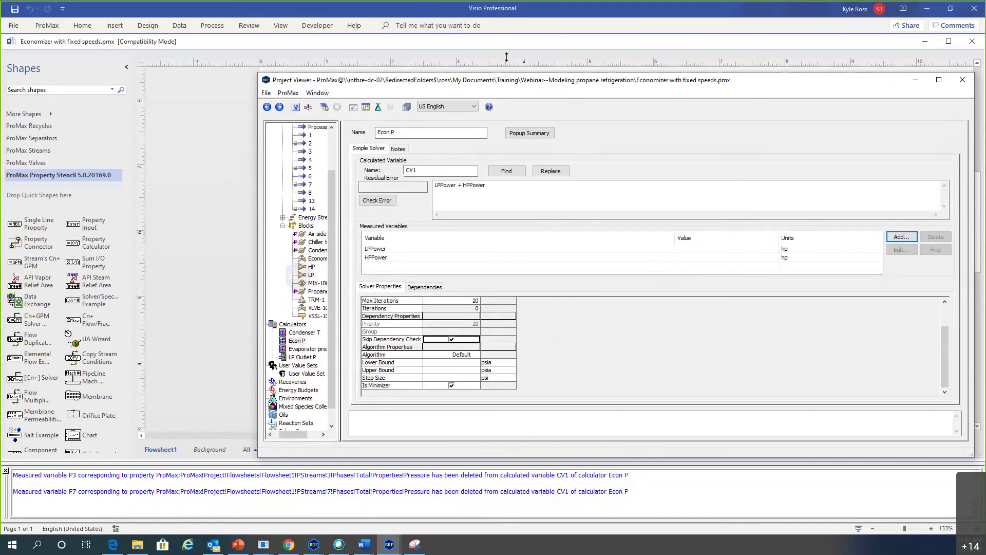
Step: Execute the flowsheet from the ProMax menu
{"action": "left_click", "coordinate": [230, 140]}
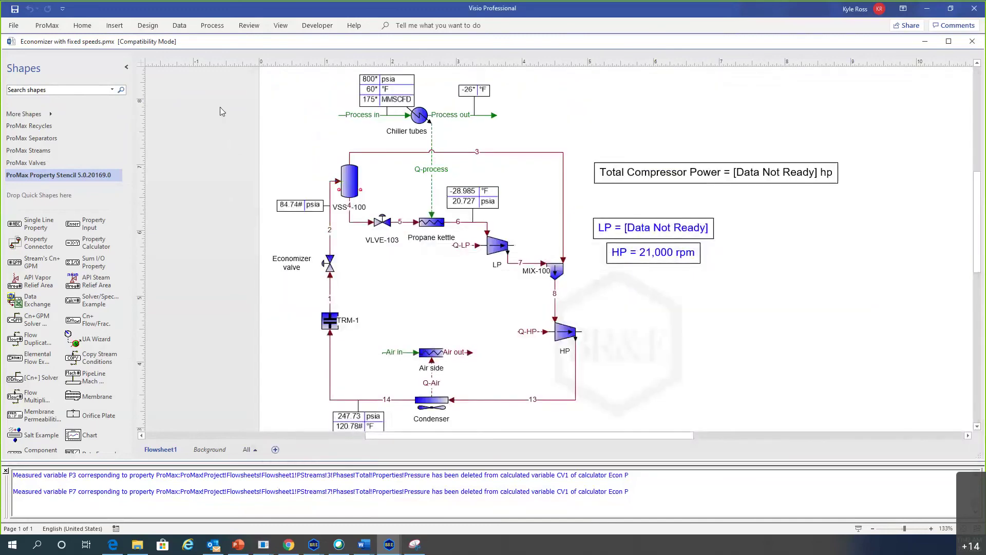
{"action": "scroll", "coordinate": [324, 177], "scroll_direction": "down", "scroll_amount": 3}
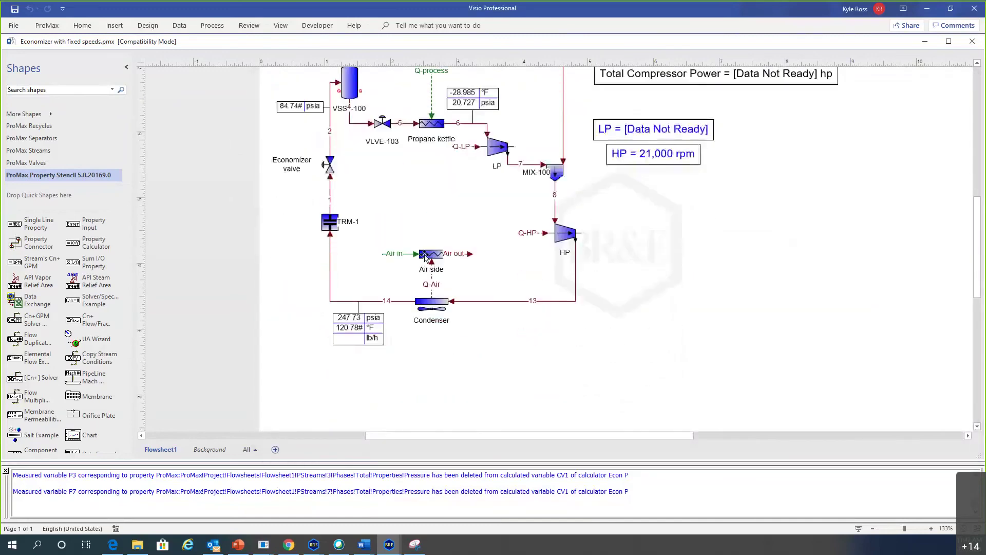
{"action": "scroll", "coordinate": [292, 155], "scroll_direction": "up", "scroll_amount": 3}
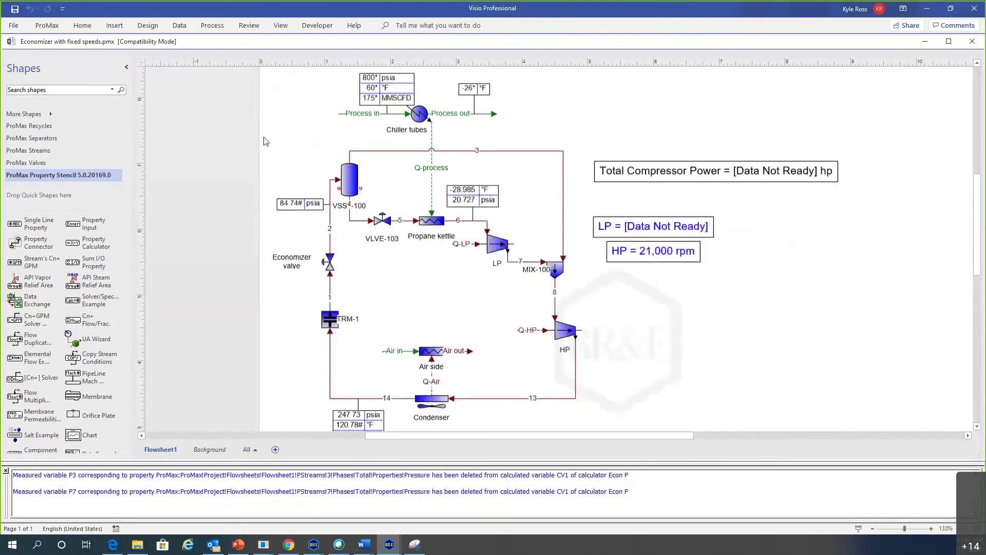
{"action": "left_click", "coordinate": [47, 27]}
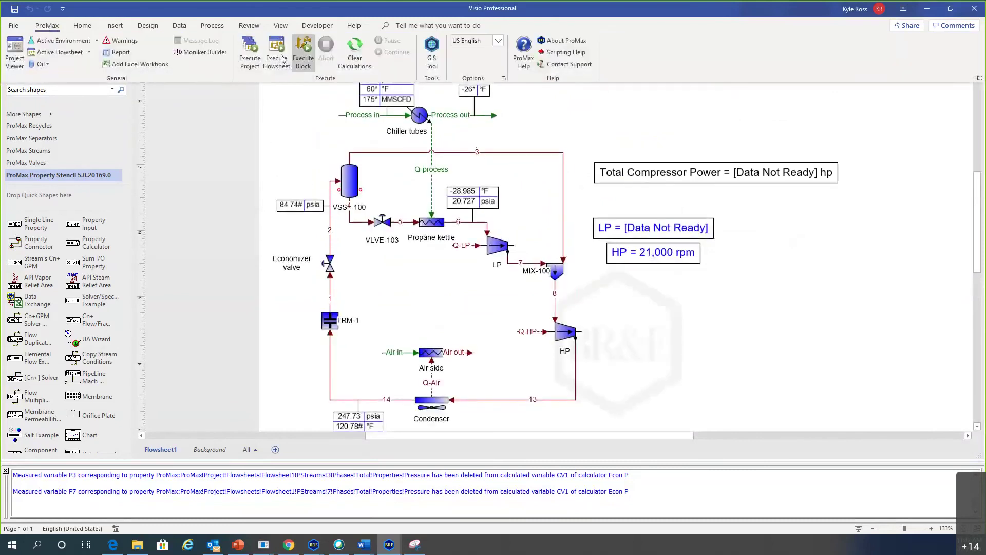
{"action": "left_click", "coordinate": [277, 60]}
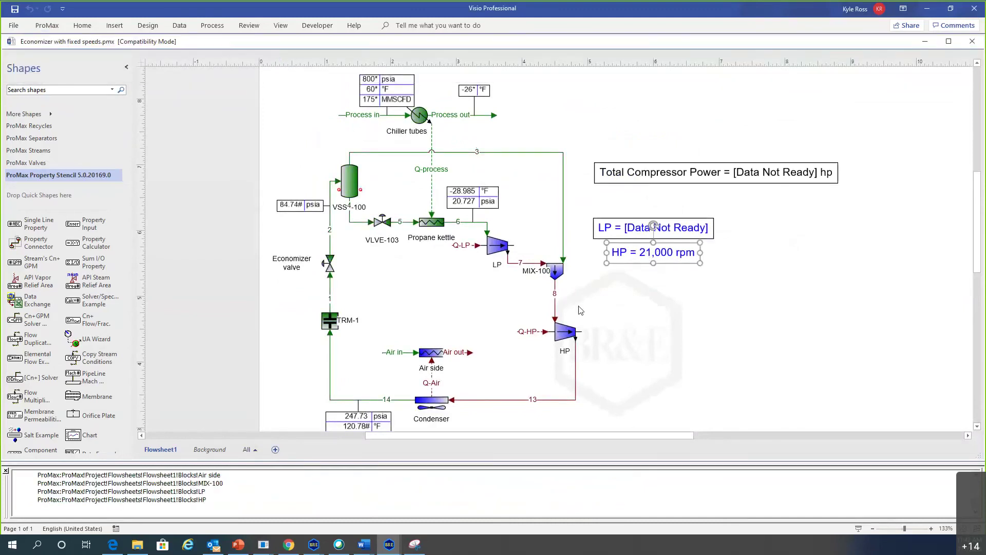
{"action": "left_click", "coordinate": [630, 256]}
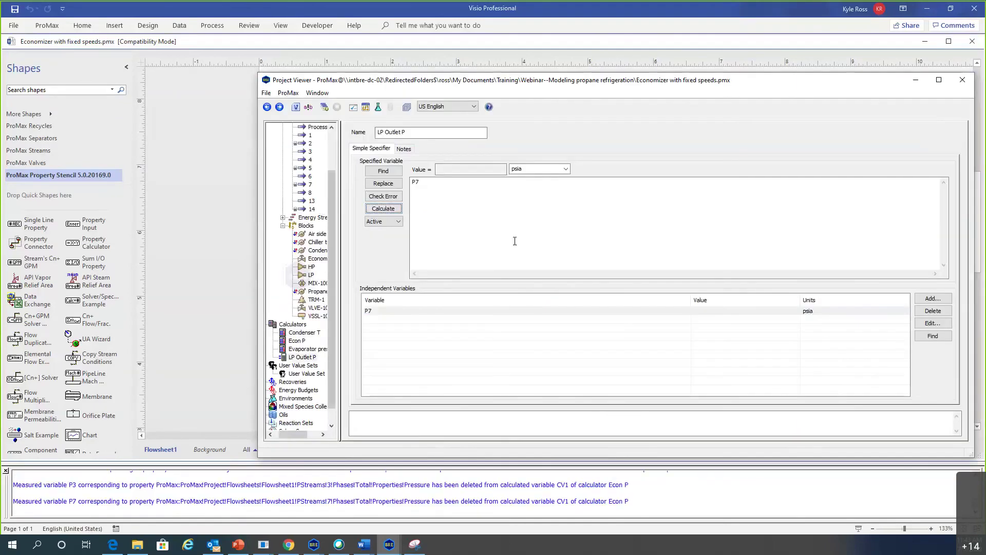
Step: Replace P7 with P3 in the LP Outlet P specifier expression
{"action": "double_click", "coordinate": [416, 182]}
{"action": "type", "text": "P3"}
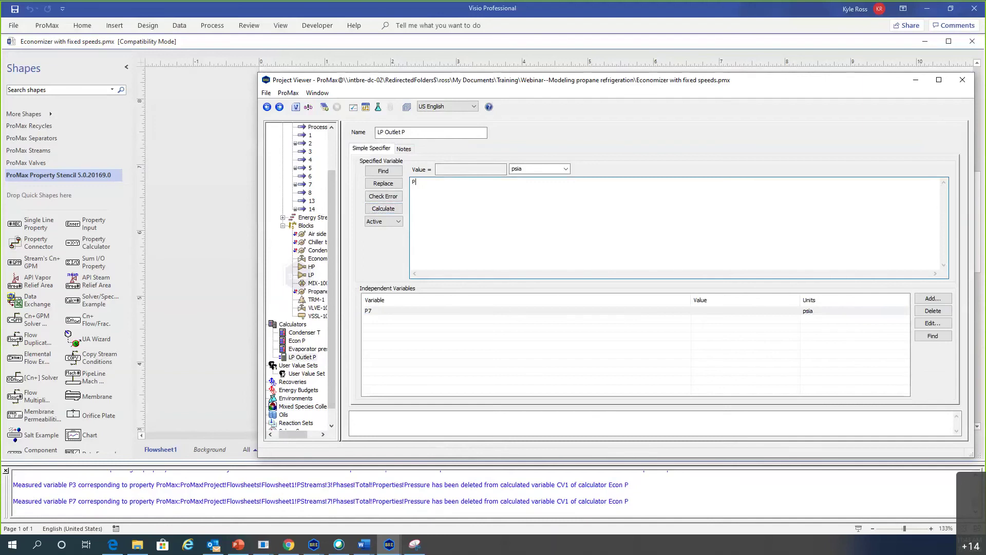
{"action": "left_click", "coordinate": [933, 298]}
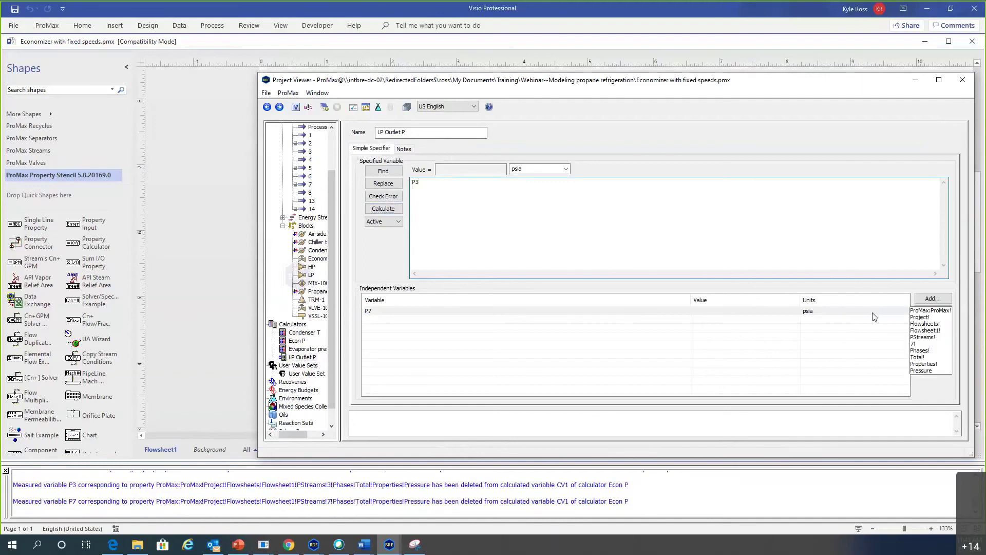
{"action": "left_click", "coordinate": [931, 311]}
Step: Add stream 3 Pressure as independent variable P3 and execute the project
{"action": "left_click", "coordinate": [581, 221]}
{"action": "left_click", "coordinate": [543, 359]}
{"action": "type", "text": "P3"}
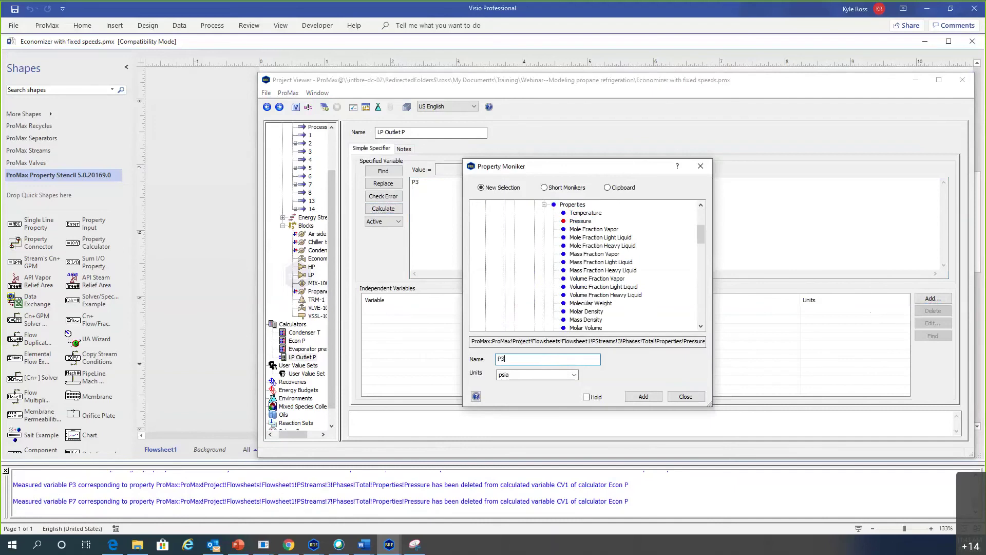
{"action": "left_click", "coordinate": [644, 397]}
{"action": "left_click", "coordinate": [684, 397]}
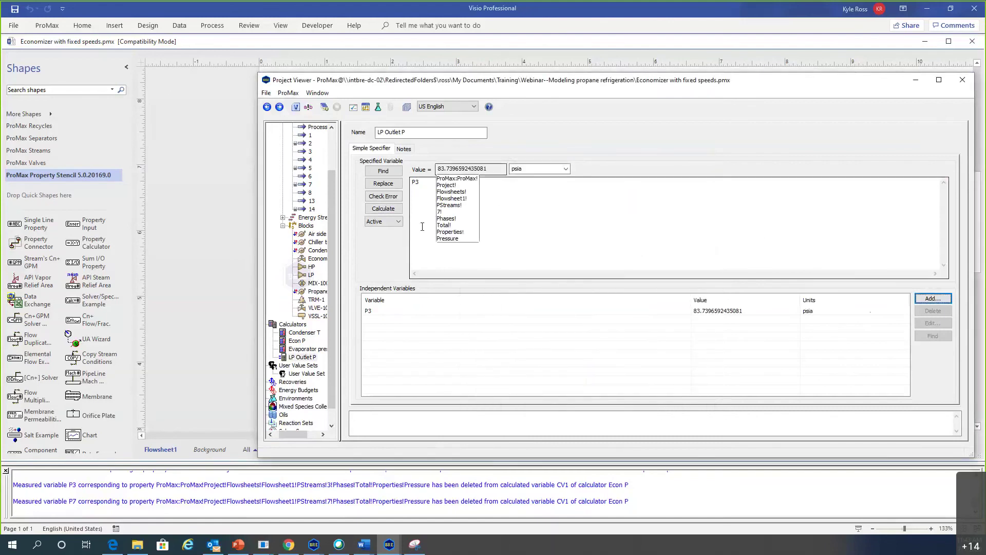
{"action": "left_click", "coordinate": [324, 106]}
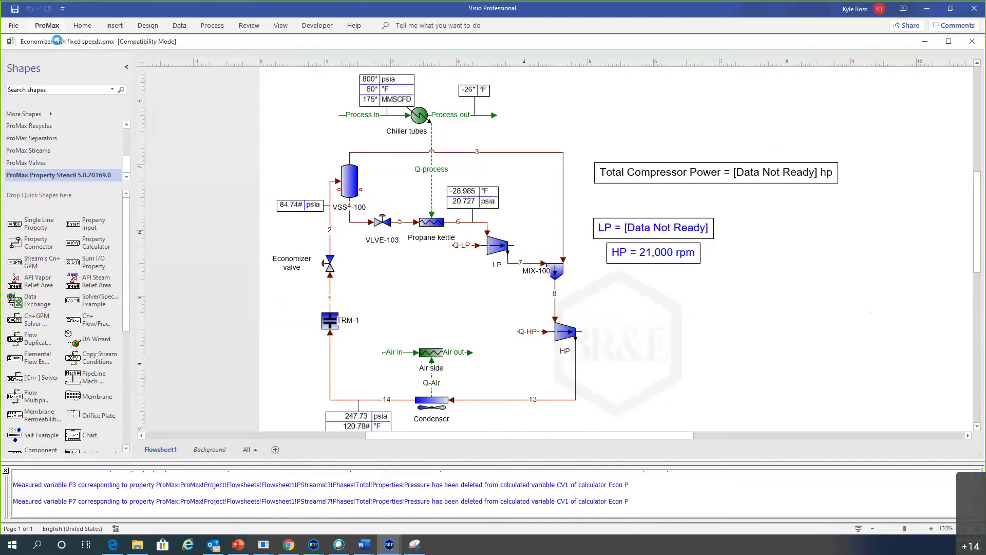
Step: Set the Econ P solver's step size to 2 psi from Solver Summary and rerun the project
{"action": "left_click", "coordinate": [47, 25]}
{"action": "left_click", "coordinate": [15, 51]}
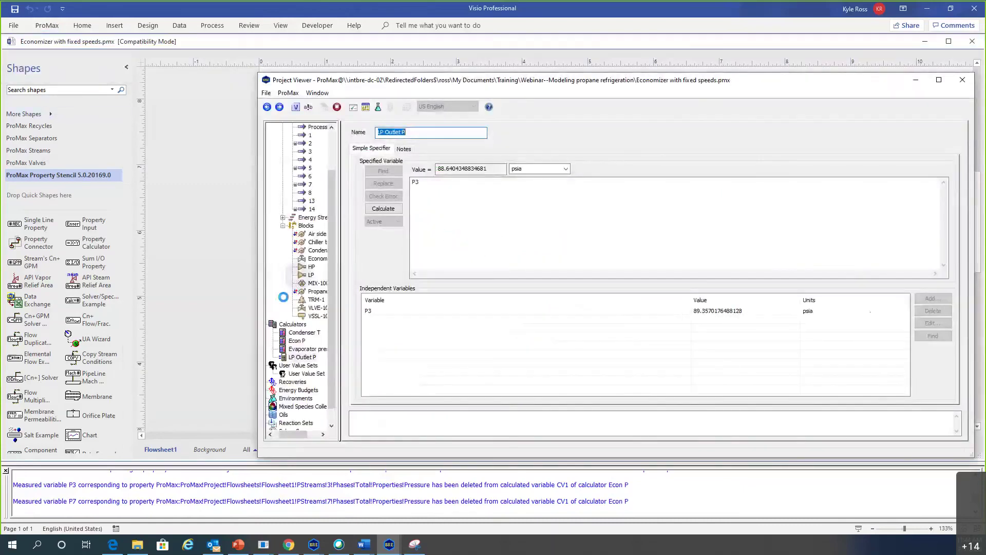
{"action": "left_click", "coordinate": [300, 415]}
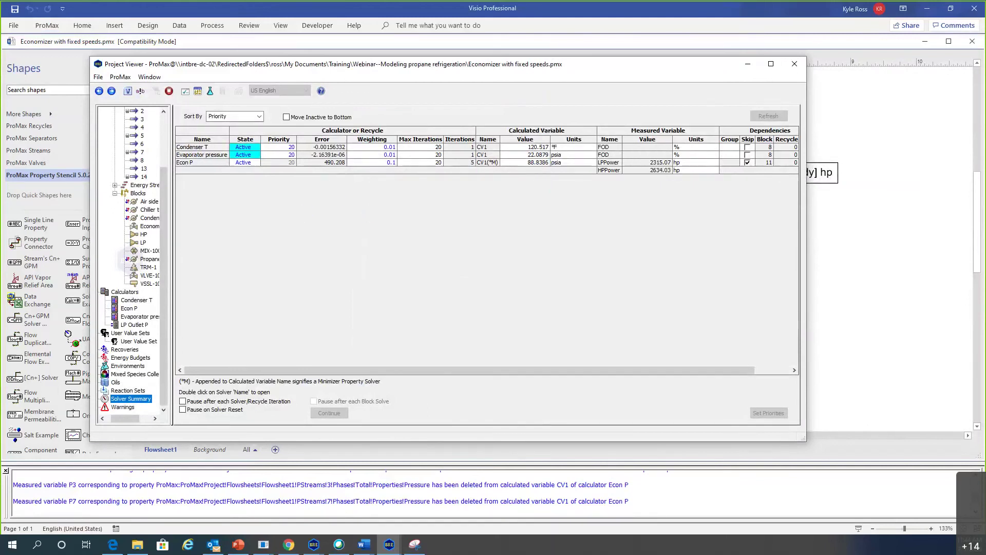
{"action": "mouse_move", "coordinate": [518, 165]}
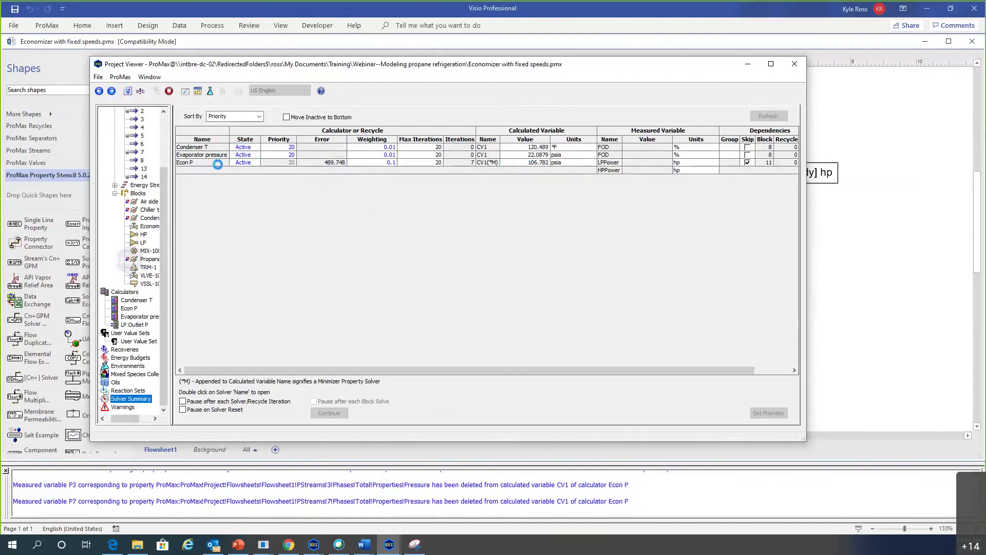
{"action": "double_click", "coordinate": [185, 162]}
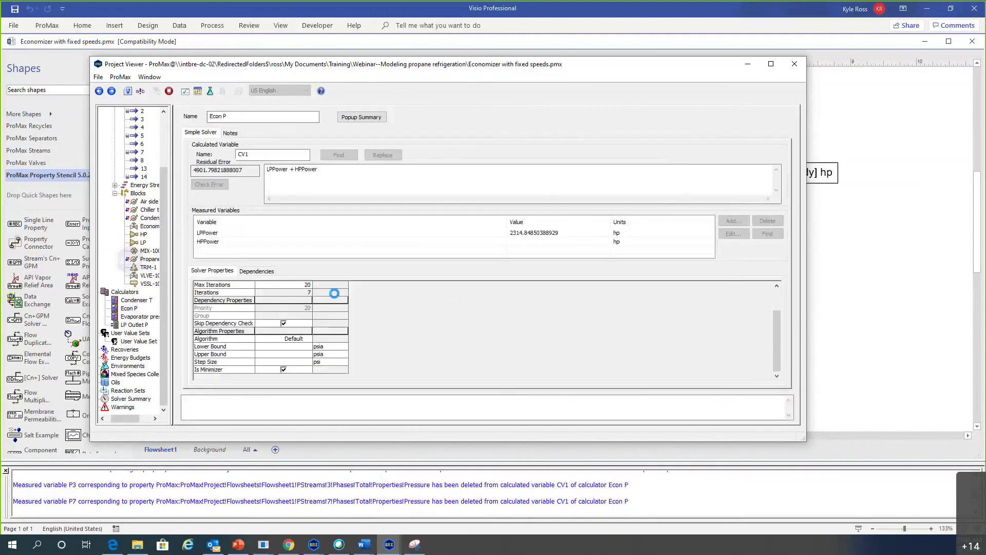
{"action": "left_click", "coordinate": [310, 363]}
{"action": "type", "text": "2"}
{"action": "key", "text": "Return"}
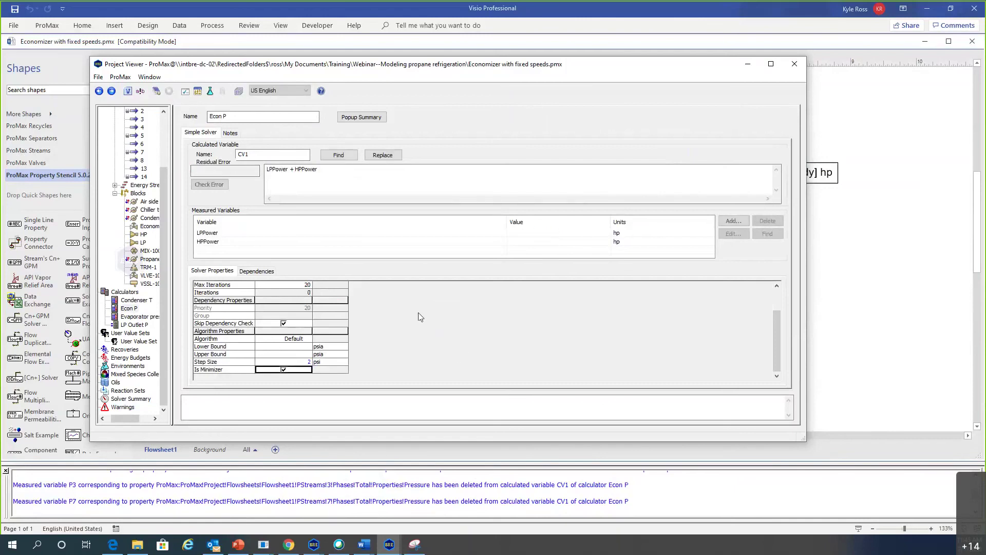
{"action": "left_click", "coordinate": [156, 92]}
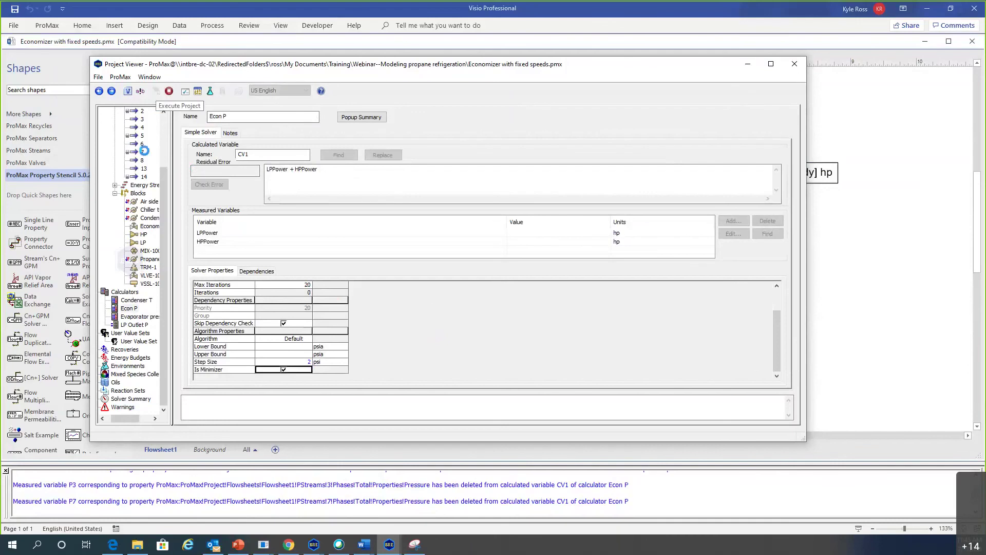
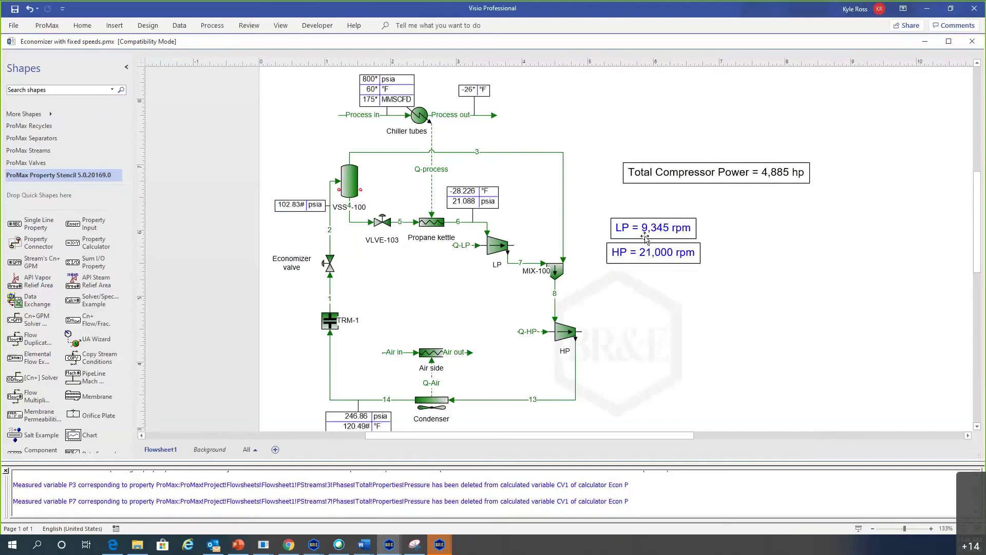
Step: Link the HP label to HP Compressor Rotation Speed with prefix 'HP = ' and units shown
{"action": "left_click", "coordinate": [651, 257]}
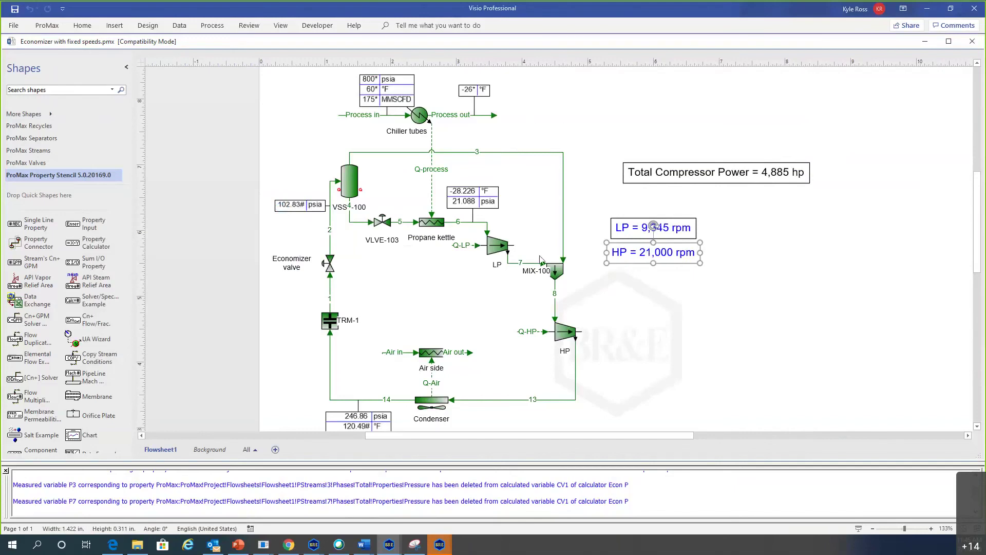
{"action": "key", "text": "Escape"}
{"action": "type", "text": "HP ="}
{"action": "left_click", "coordinate": [753, 360]}
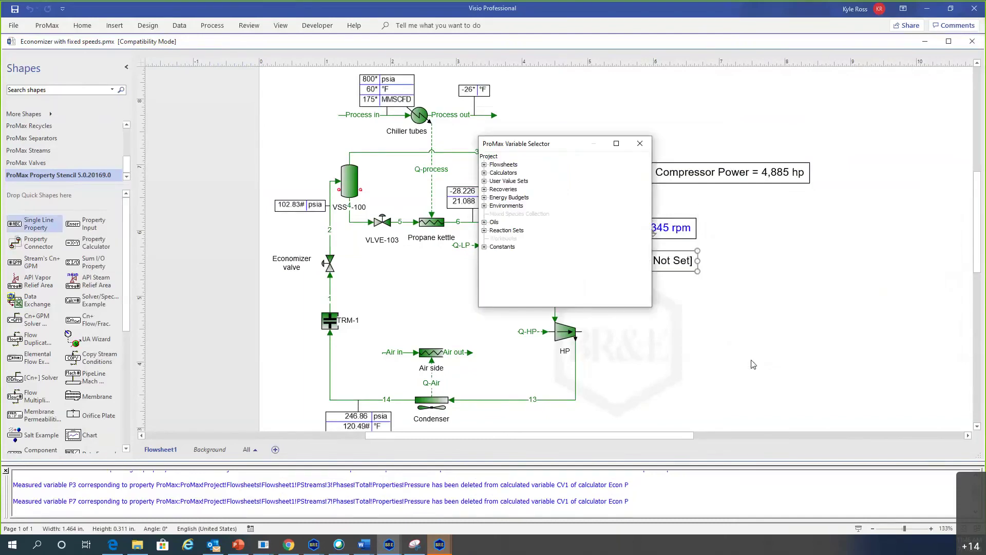
{"action": "left_click", "coordinate": [484, 165]}
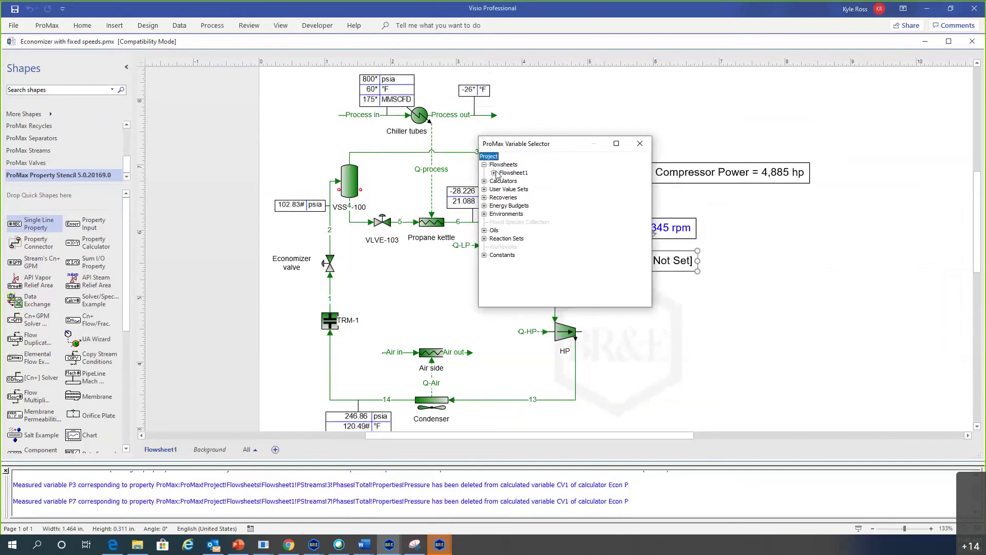
{"action": "left_click", "coordinate": [494, 173]}
{"action": "left_click", "coordinate": [504, 197]}
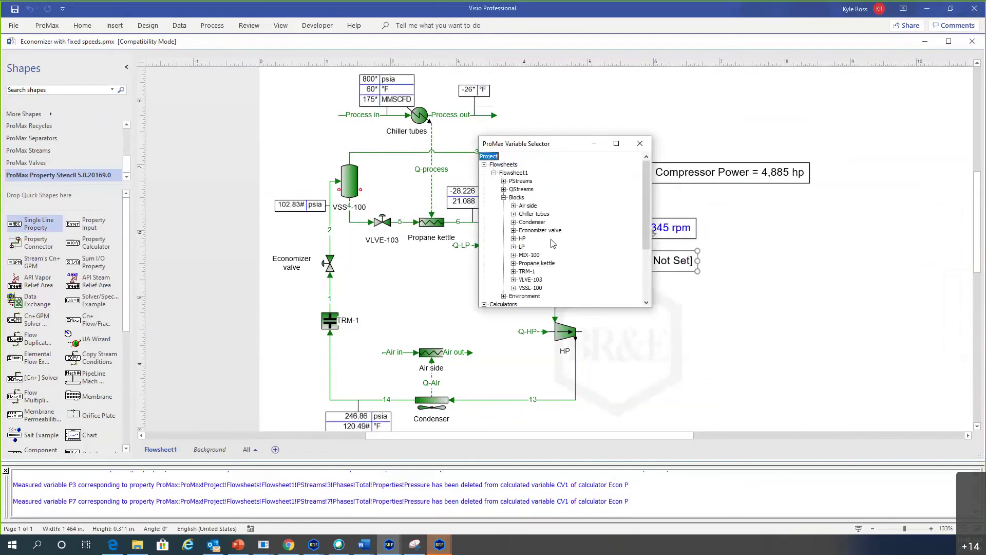
{"action": "double_click", "coordinate": [522, 238]}
{"action": "double_click", "coordinate": [542, 263]}
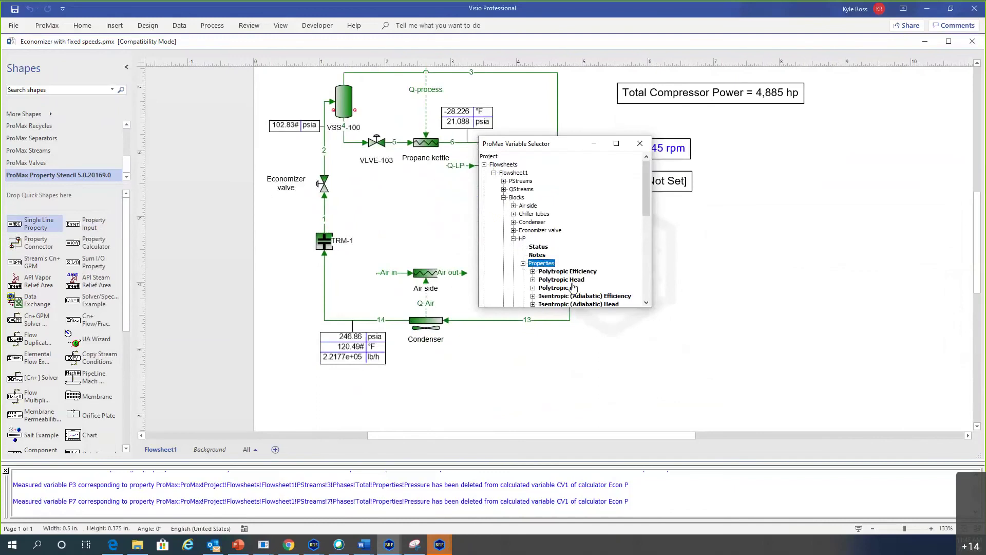
{"action": "scroll", "coordinate": [579, 283], "scroll_direction": "down", "scroll_amount": 3}
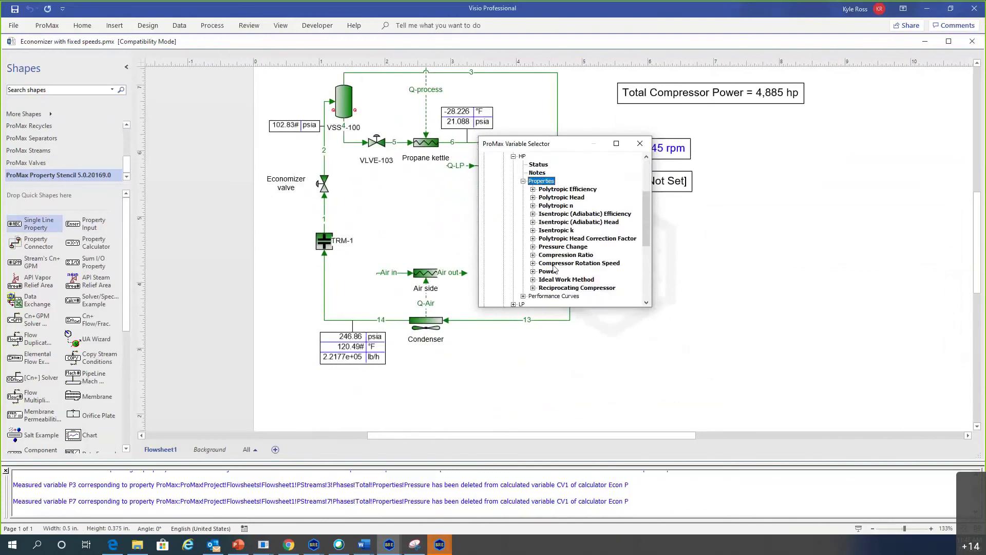
{"action": "double_click", "coordinate": [579, 264]}
{"action": "left_click", "coordinate": [527, 259]}
{"action": "left_click", "coordinate": [550, 338]}
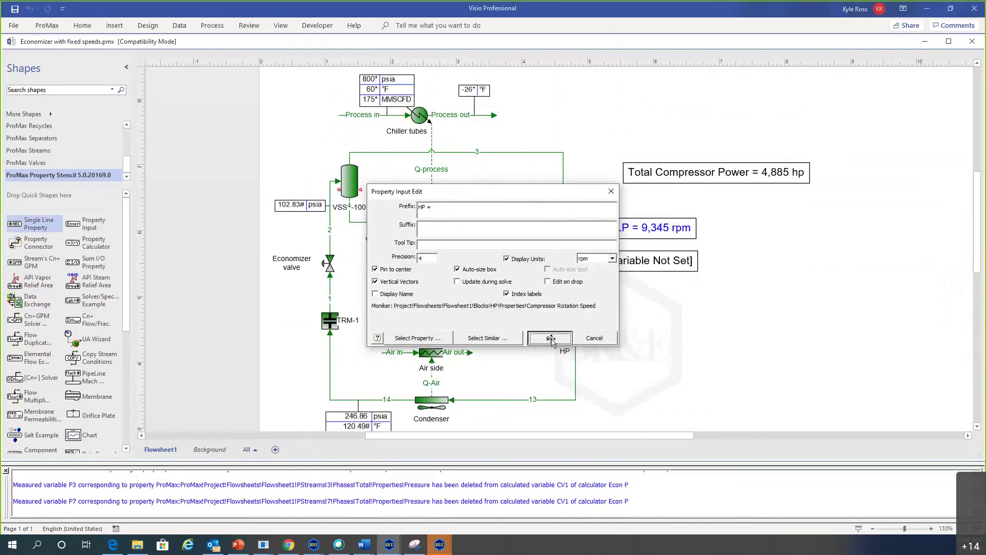
Step: Set the HP label's precision to 5 and nudge it under the LP label
{"action": "double_click", "coordinate": [642, 268]}
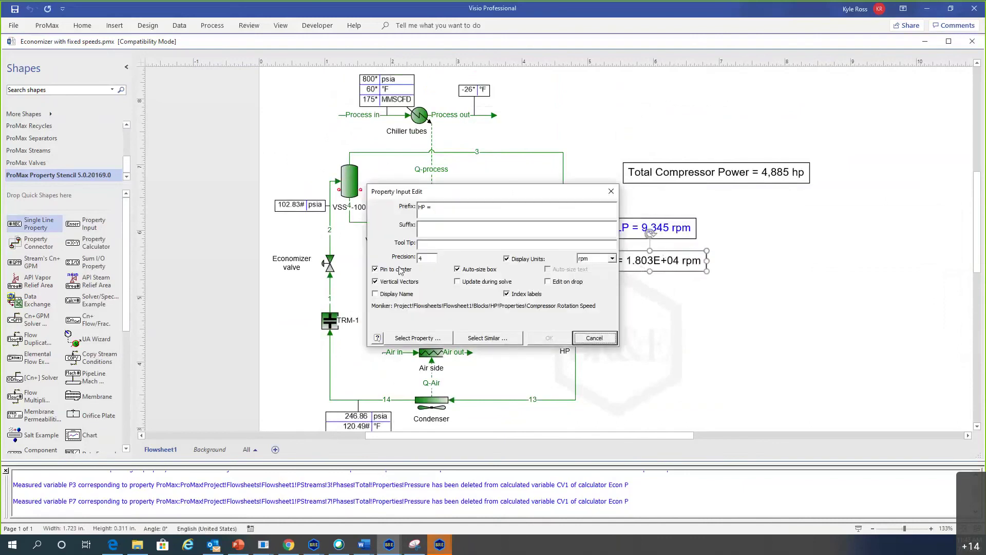
{"action": "left_click", "coordinate": [418, 258]}
{"action": "key", "text": "Delete"}
{"action": "type", "text": "5"}
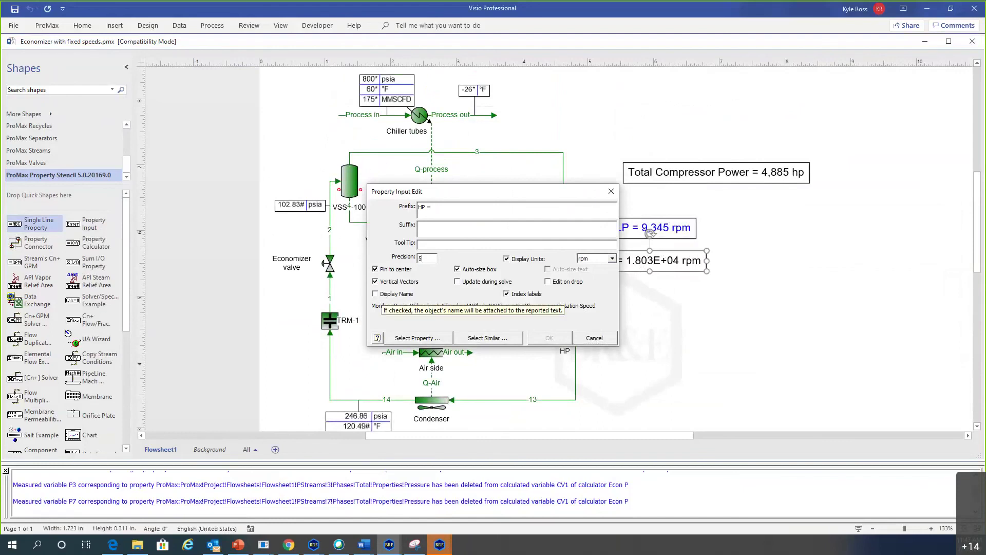
{"action": "key", "text": "Tab"}
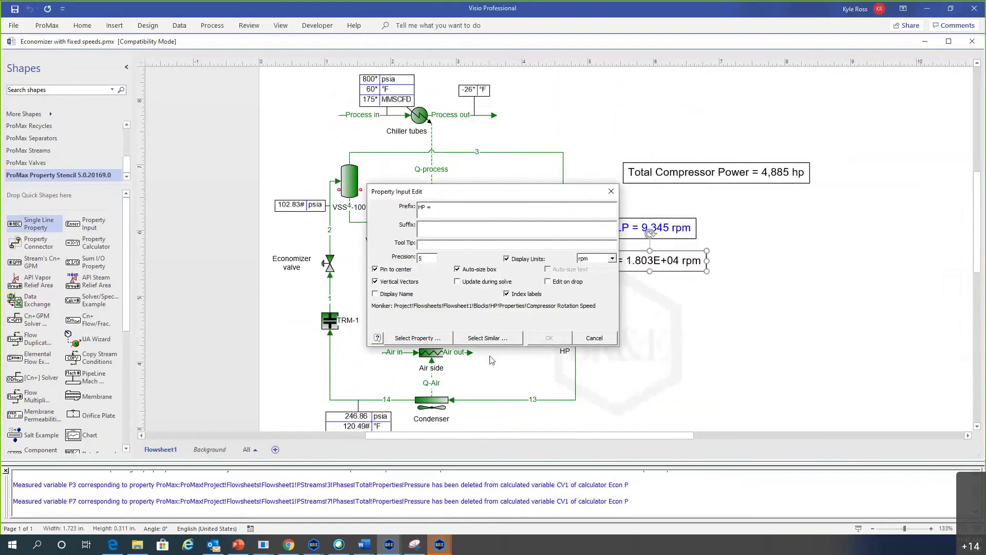
{"action": "left_click", "coordinate": [547, 338]}
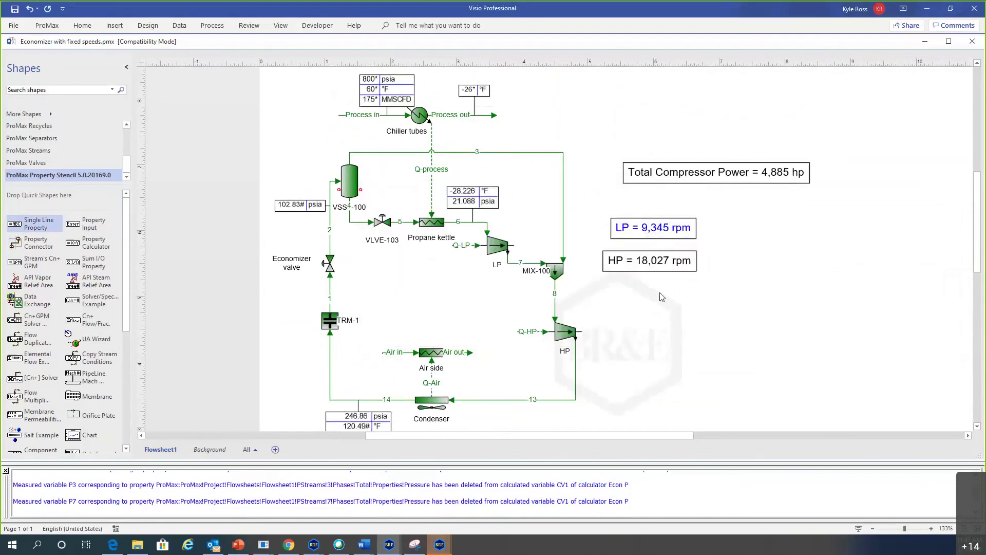
{"action": "left_click_drag", "start_coordinate": [647, 259], "coordinate": [655, 260]}
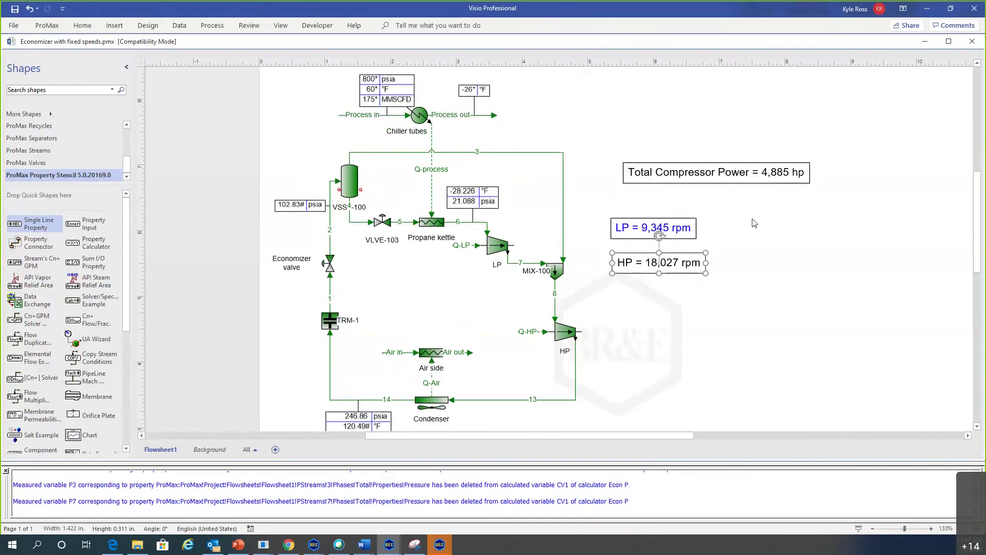
Step: Scroll the flowsheet to check the HP rpm label sits under the LP rpm label
{"action": "scroll", "coordinate": [751, 219], "scroll_direction": "down", "scroll_amount": 1}
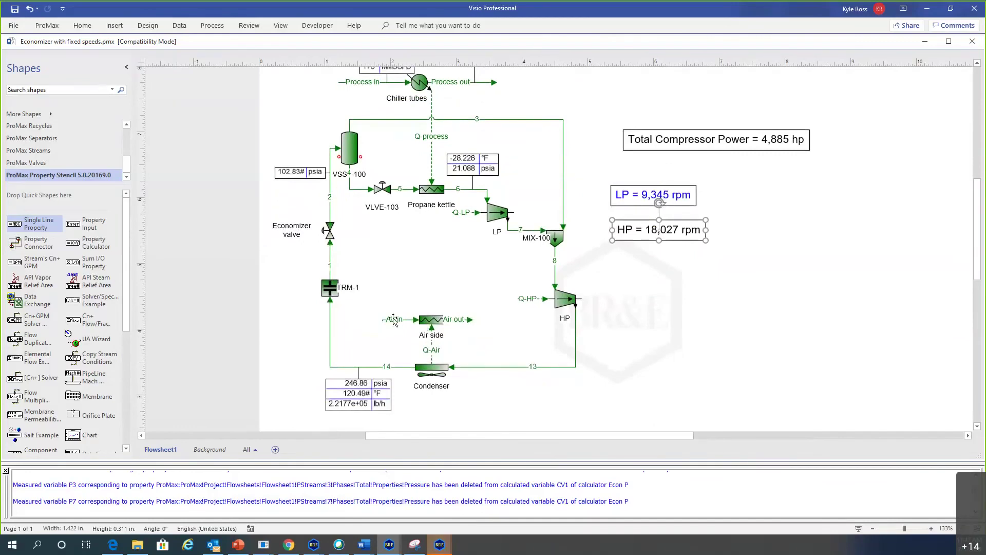
Step: Change the Air side cooler's air-side Fouling Resistance from 0.005 to 0 under Rating
{"action": "left_click", "coordinate": [432, 320]}
{"action": "double_click", "coordinate": [433, 320]}
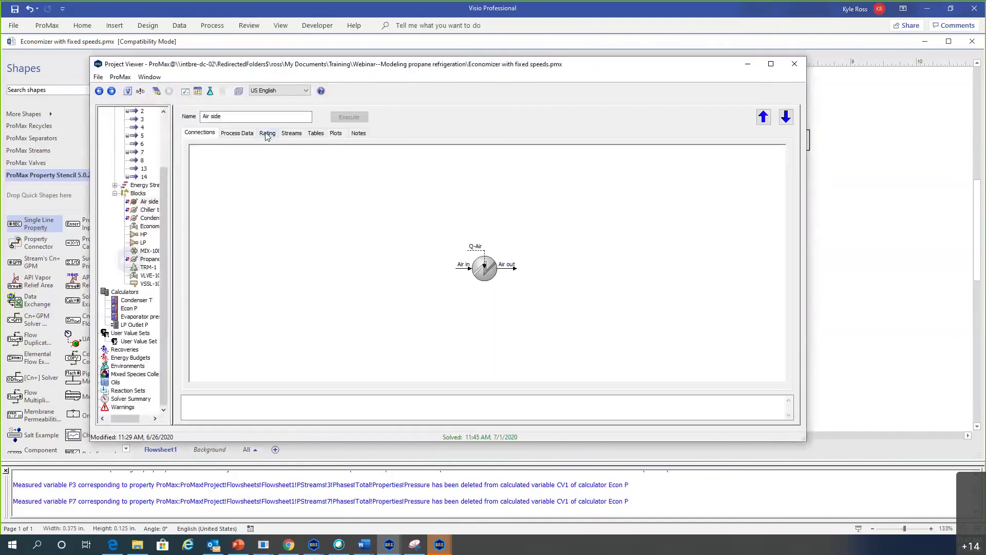
{"action": "left_click", "coordinate": [266, 134]}
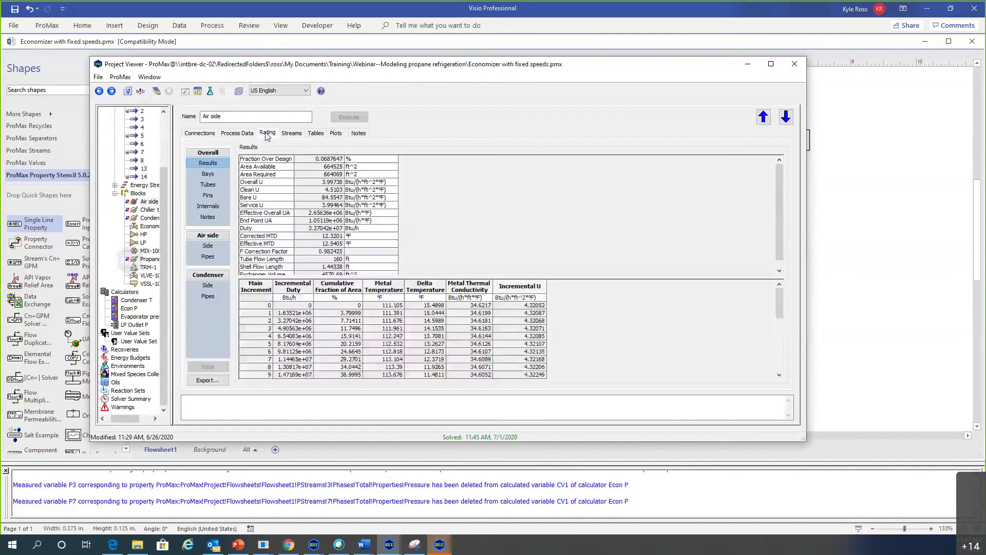
{"action": "left_click", "coordinate": [210, 247]}
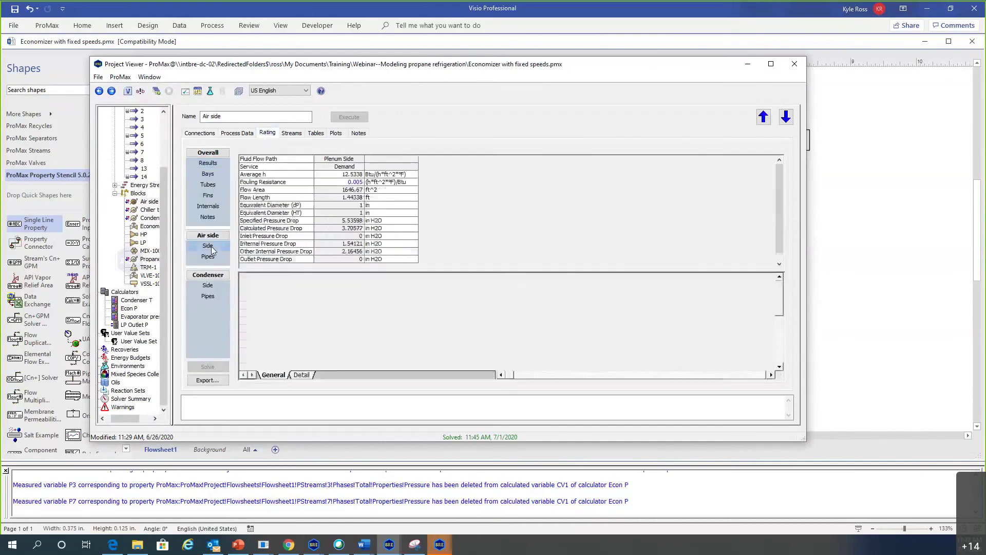
{"action": "left_click", "coordinate": [342, 183]}
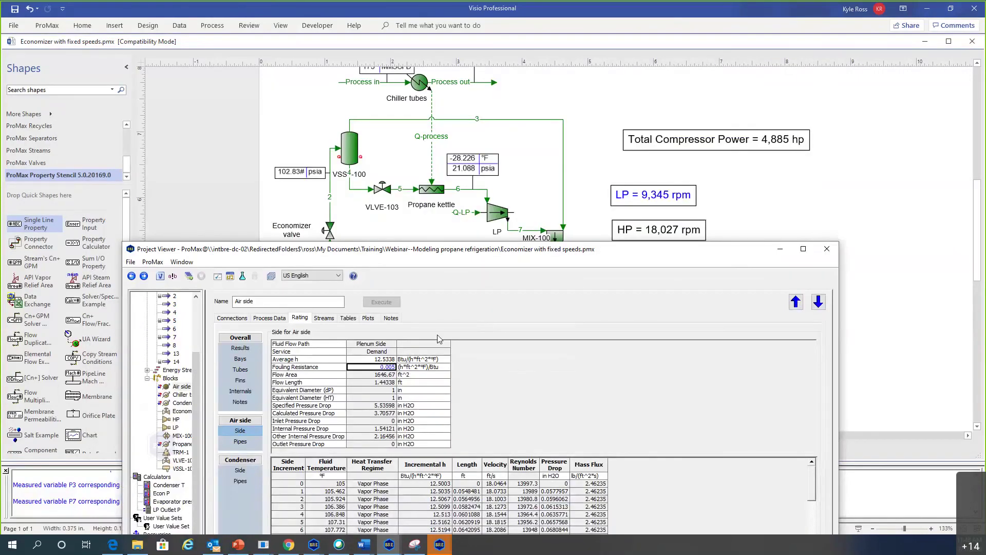
{"action": "type", "text": "0"}
{"action": "key", "text": "Return"}
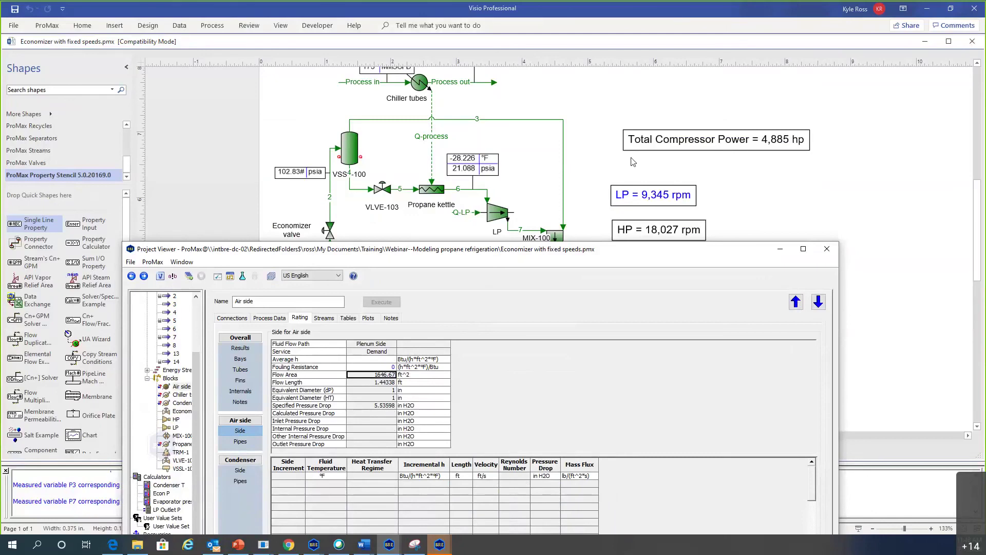
{"action": "left_click", "coordinate": [250, 46]}
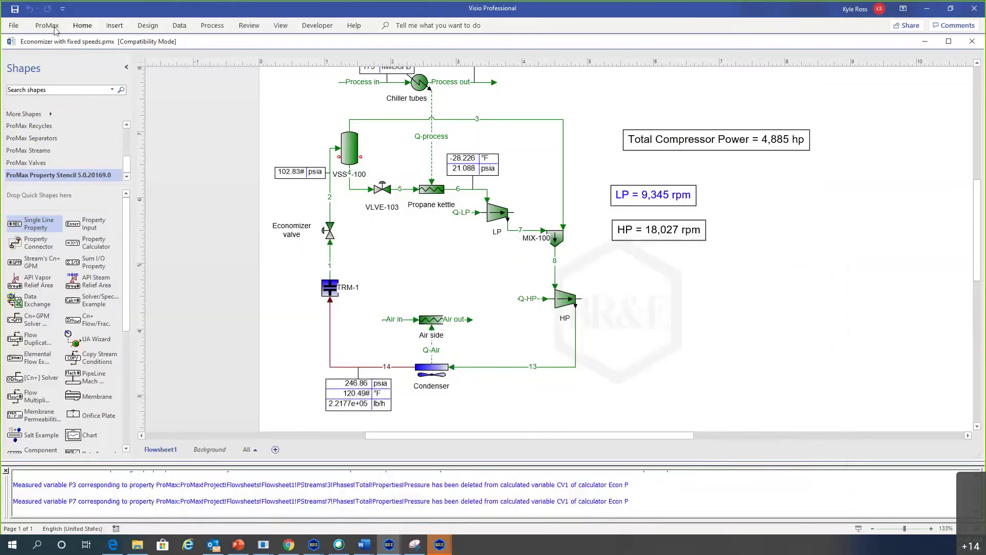
{"action": "left_click", "coordinate": [47, 25]}
Step: Re-solve the flowsheet to 4,873 hp and HP 20,011 rpm, then switch to the slides
{"action": "left_click", "coordinate": [250, 56]}
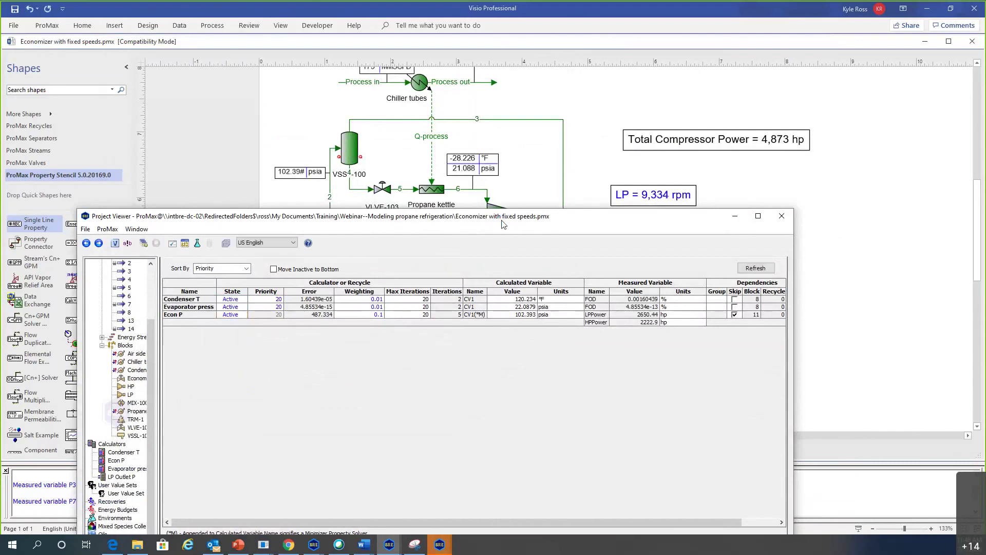
{"action": "left_click", "coordinate": [783, 159]}
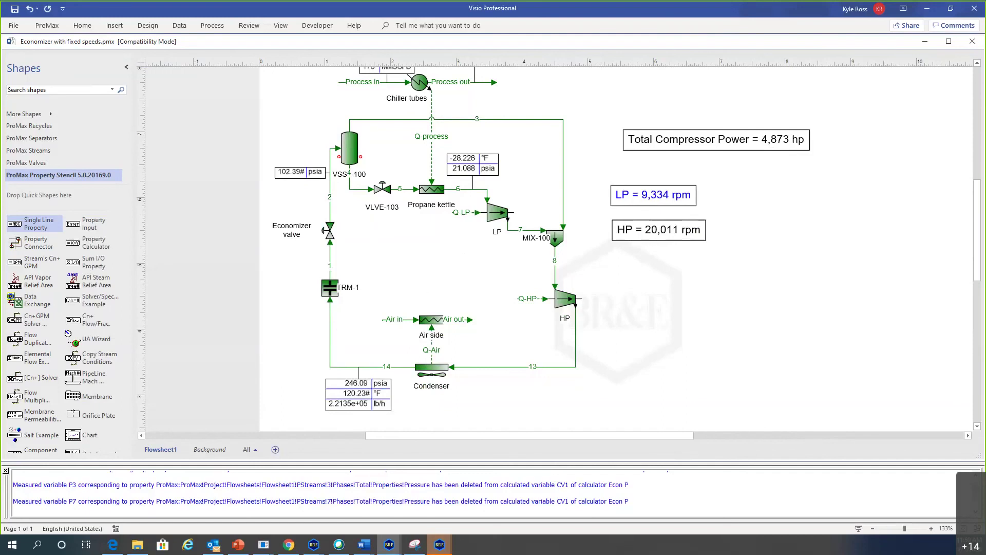
{"action": "key", "text": "alt+Tab"}
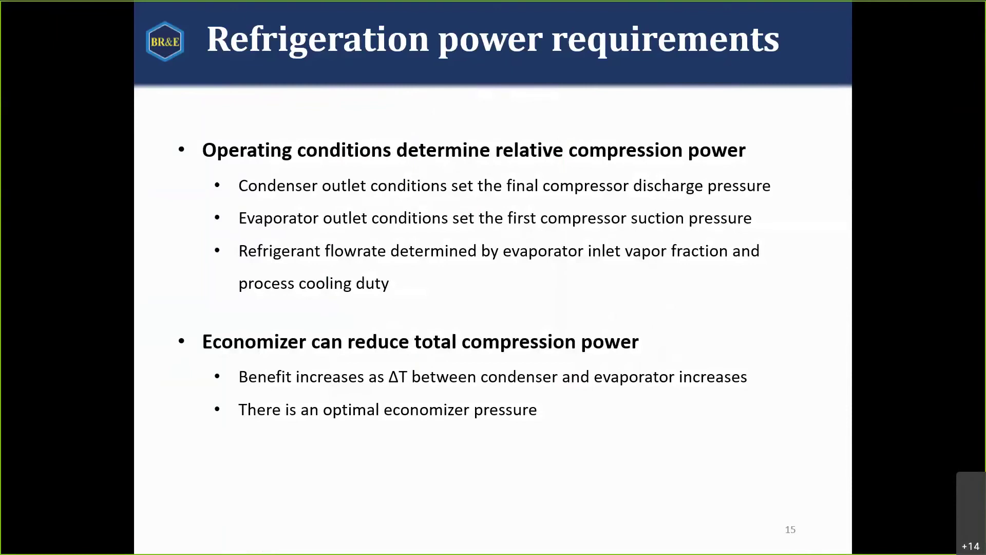